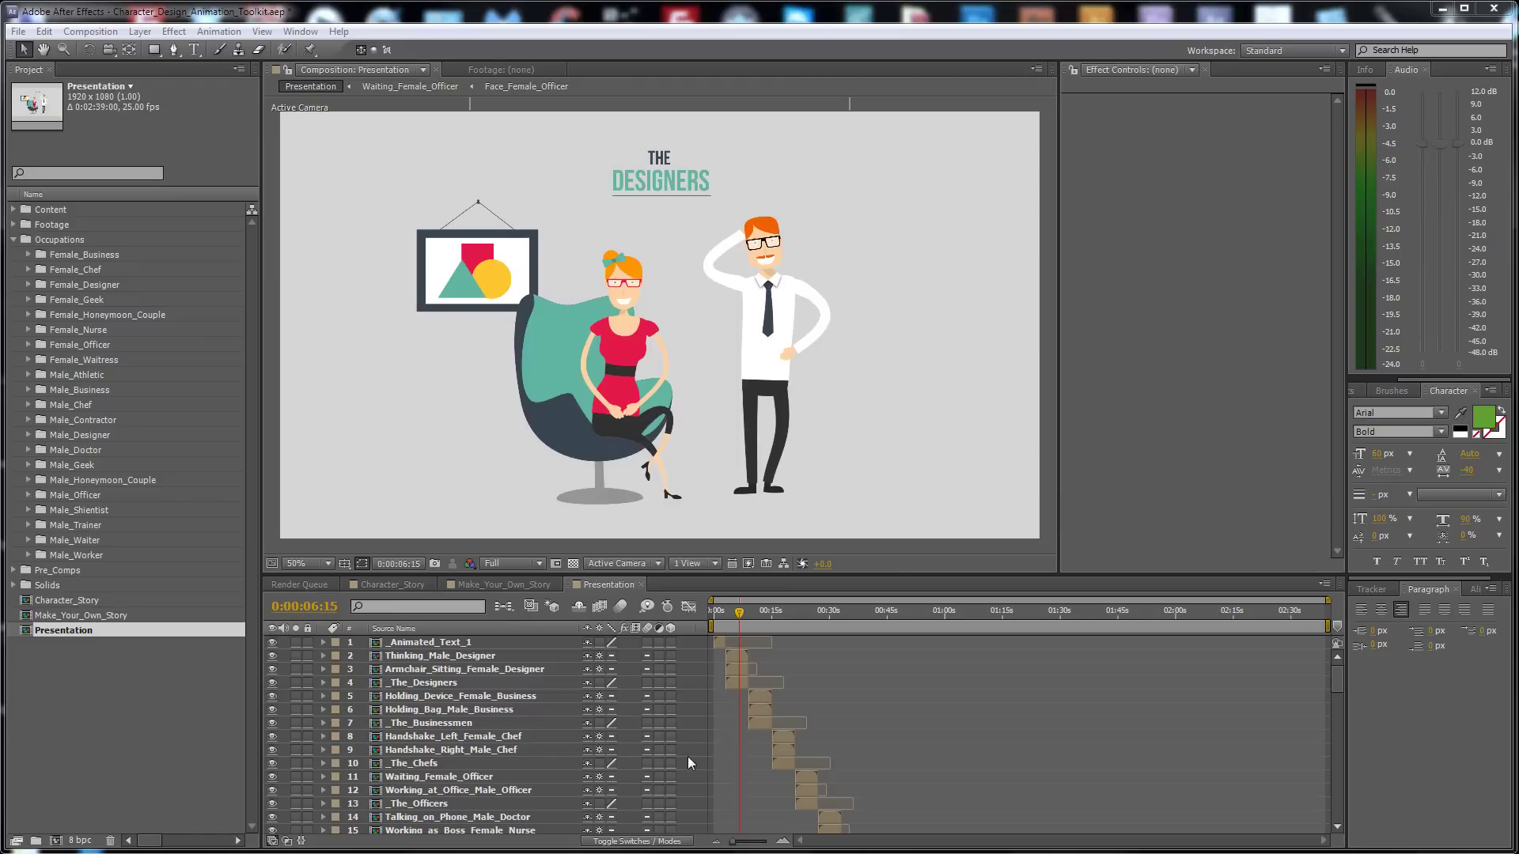
# Preview the Presentation and Make_Your_Own_Story comps, scrubbing Presentation a few seconds ahead
pyautogui.click(739, 659)
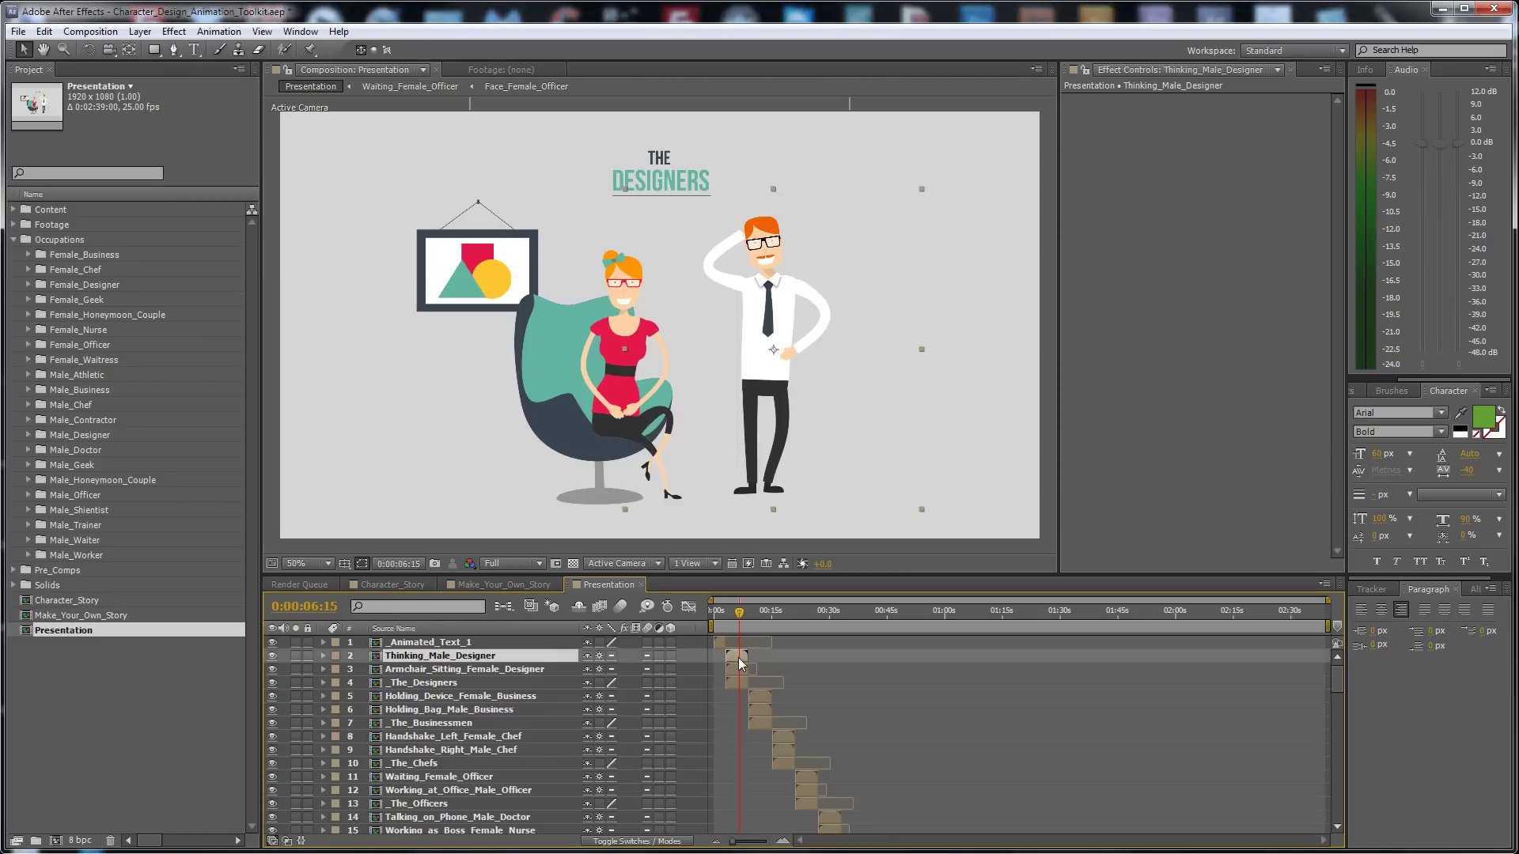
pyautogui.click(384, 587)
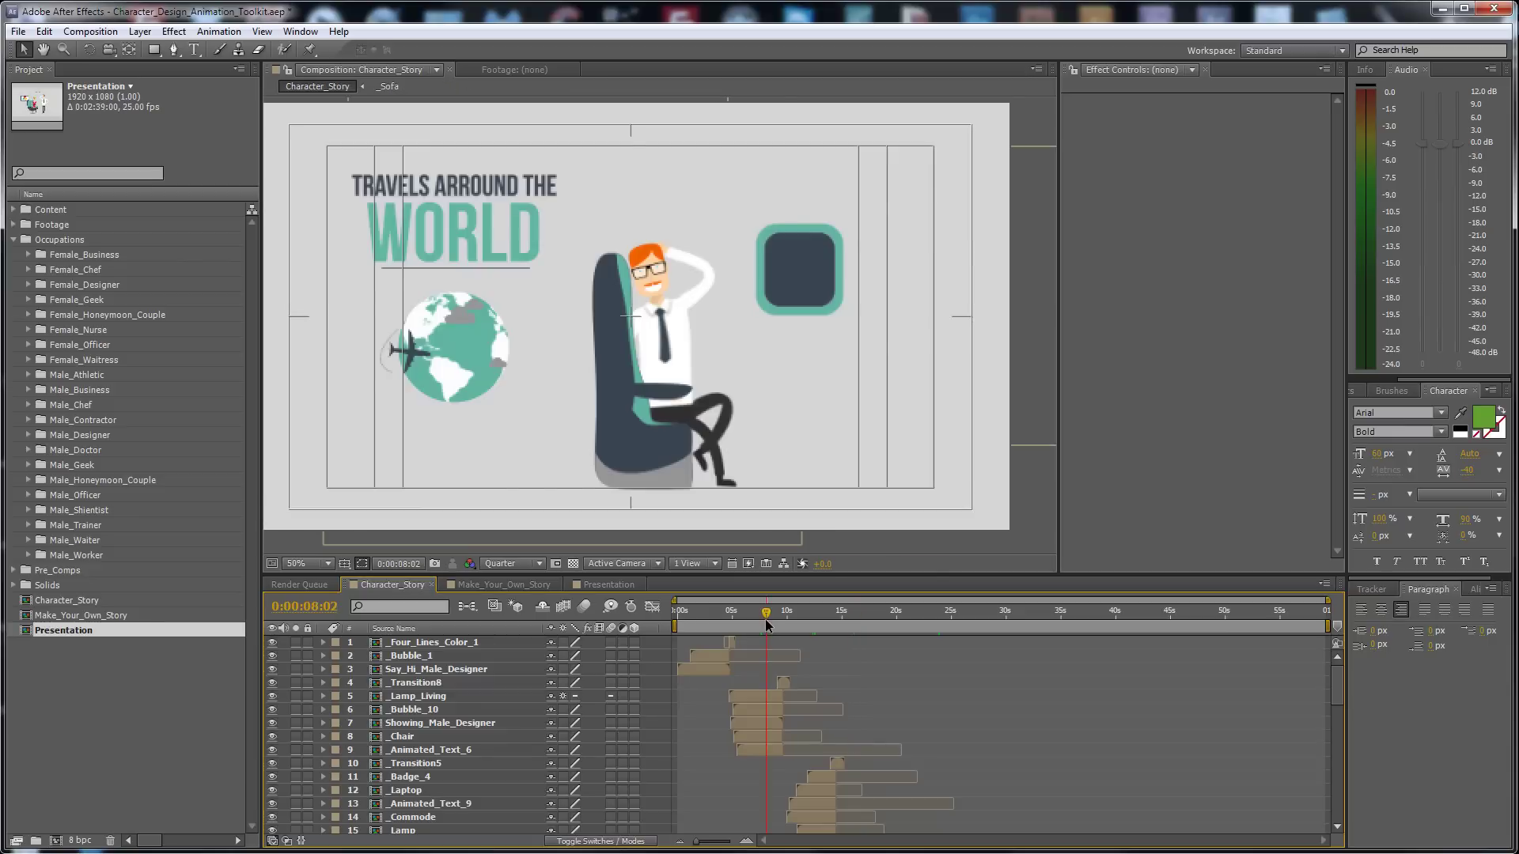
pyautogui.click(709, 614)
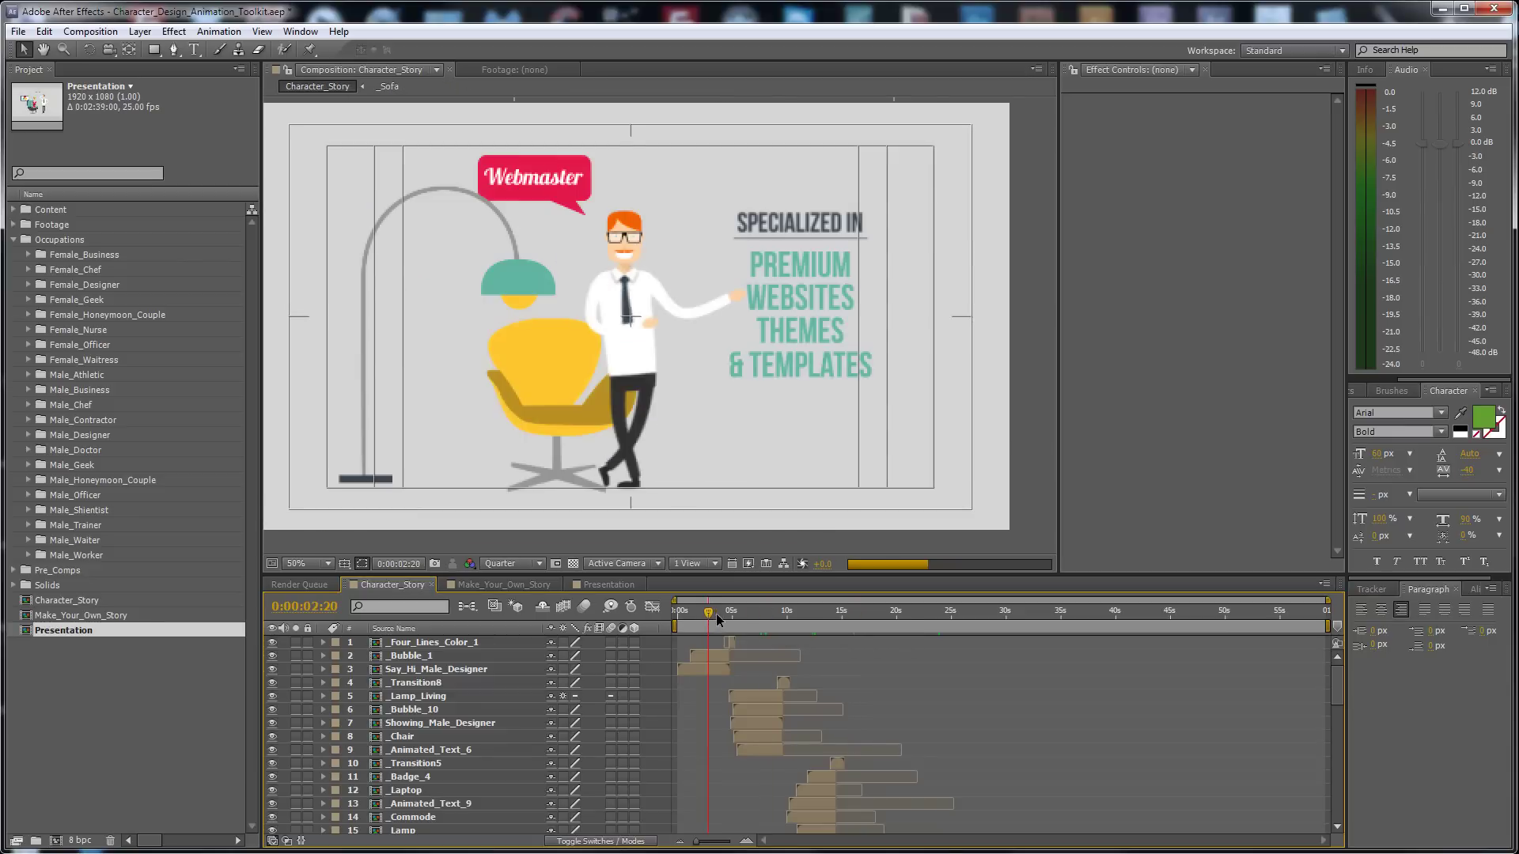
pyautogui.click(507, 586)
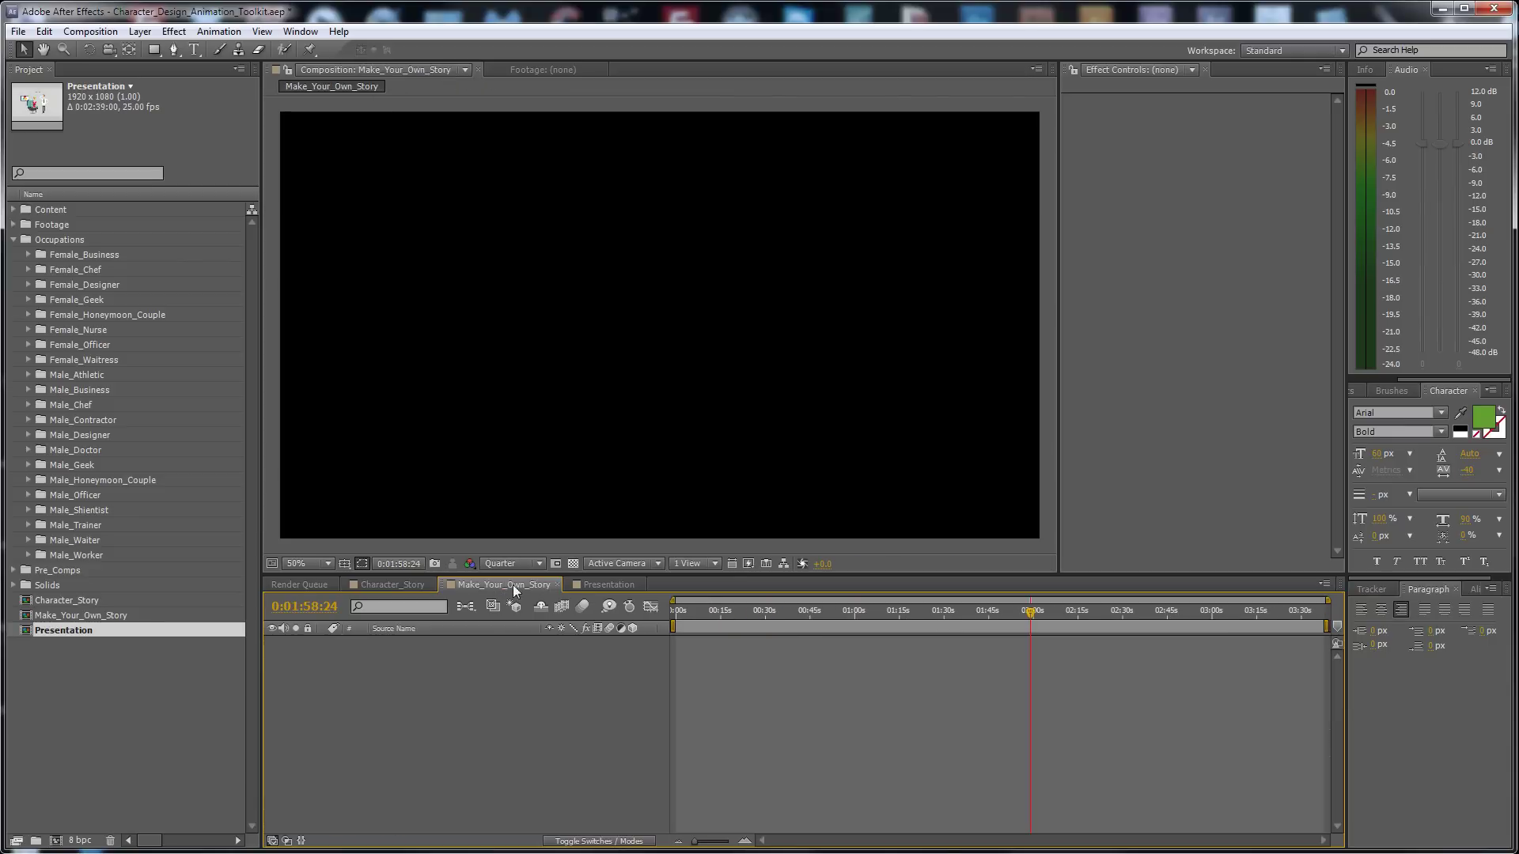
pyautogui.click(608, 585)
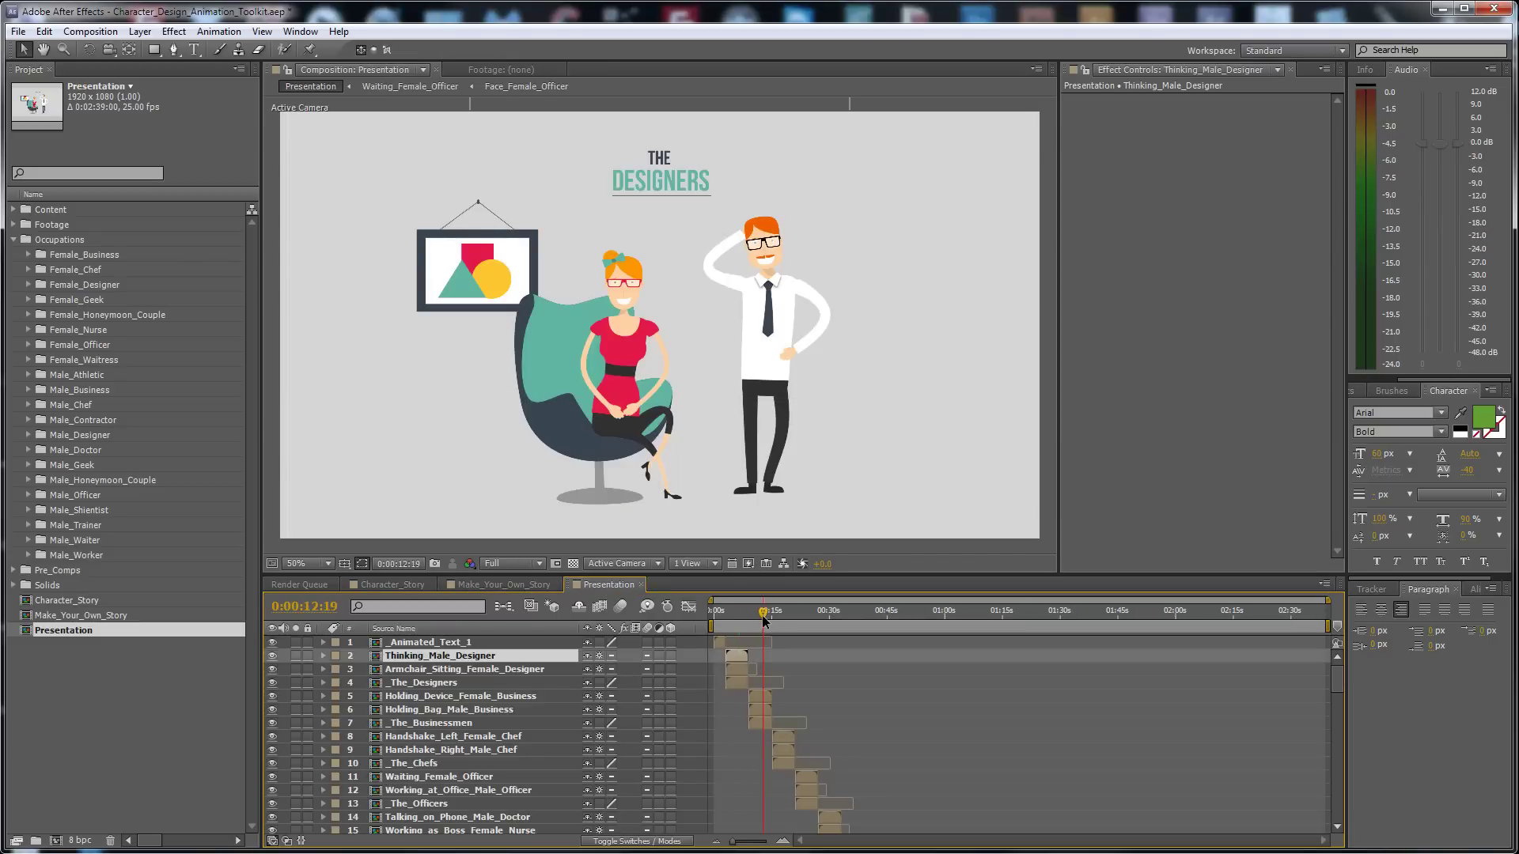
pyautogui.moveTo(762, 619)
pyautogui.mouseDown()
pyautogui.moveTo(783, 623)
pyautogui.moveTo(744, 622)
pyautogui.mouseUp()
# Return to Character_Story and collapse, then re-expand, the Occupations folder
pyautogui.click(387, 585)
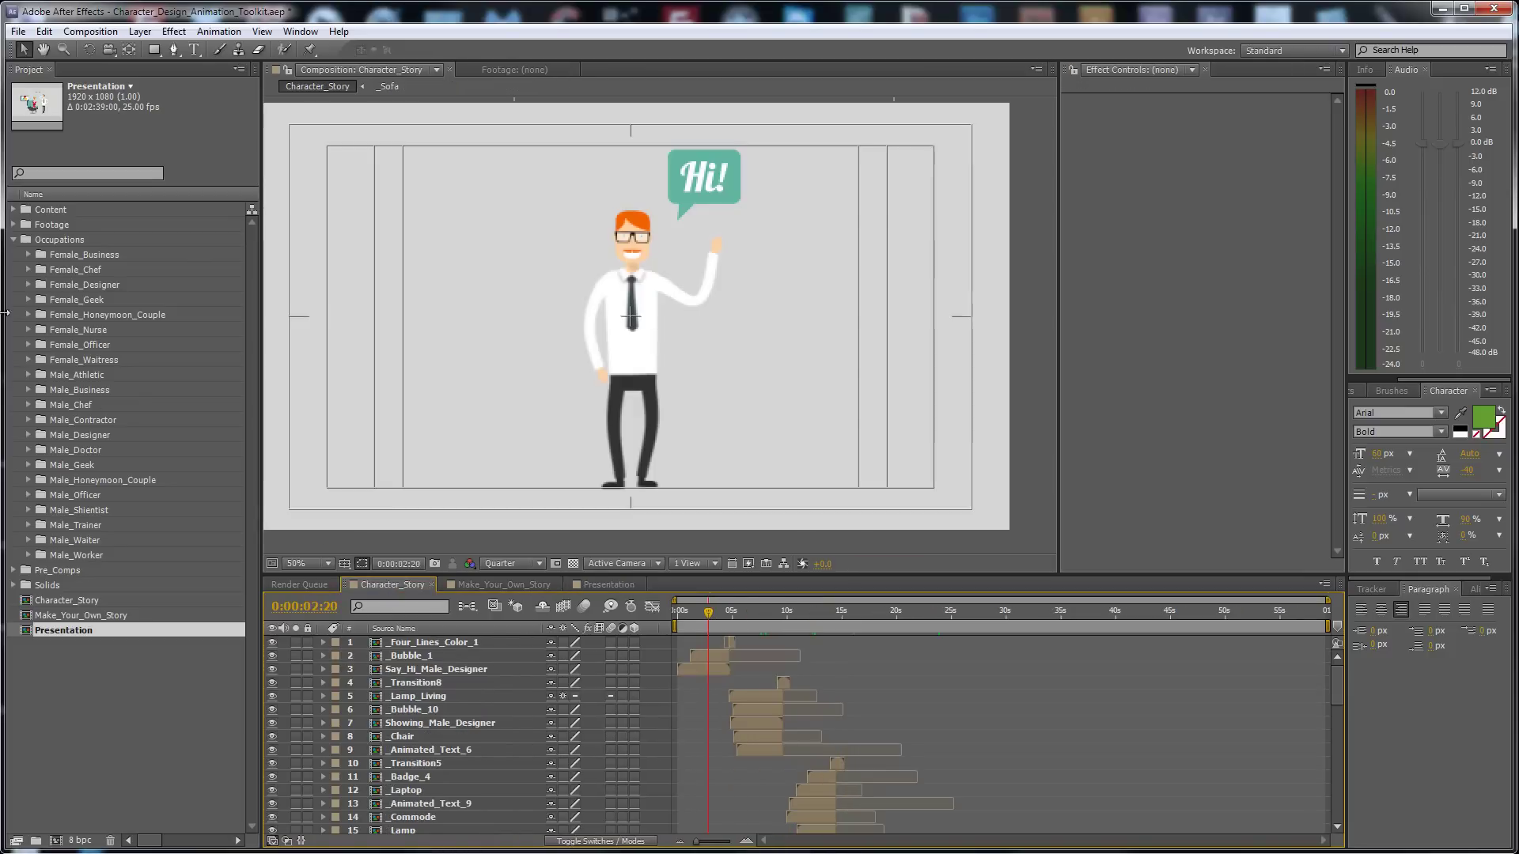
pyautogui.click(13, 239)
pyautogui.click(29, 244)
pyautogui.click(14, 240)
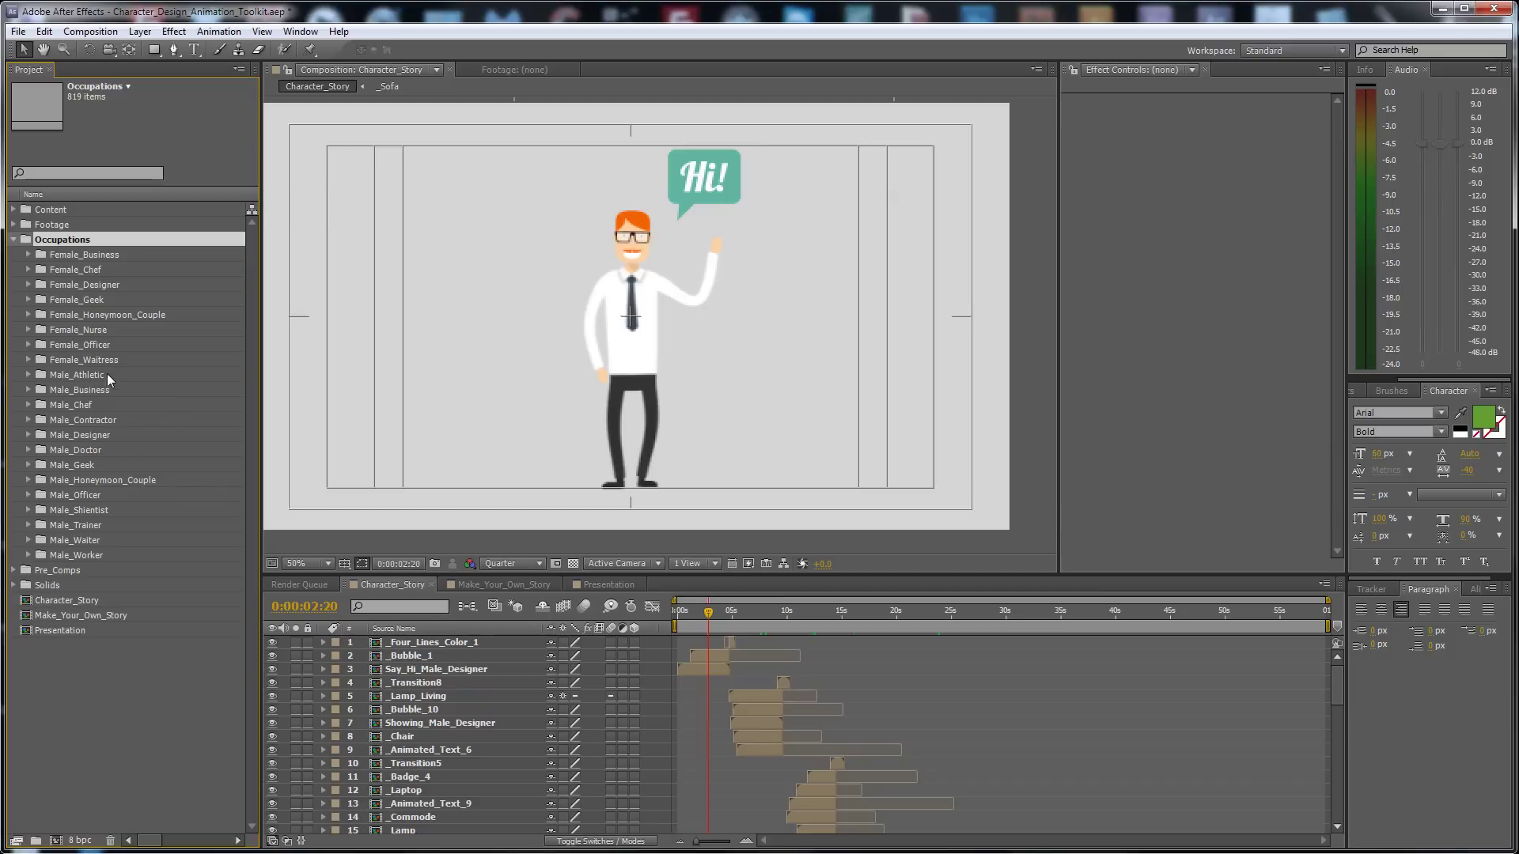
# Open the Male_Designer comp from the Occupations folder and select its CONTROLS layer
pyautogui.click(32, 437)
pyautogui.click(92, 481)
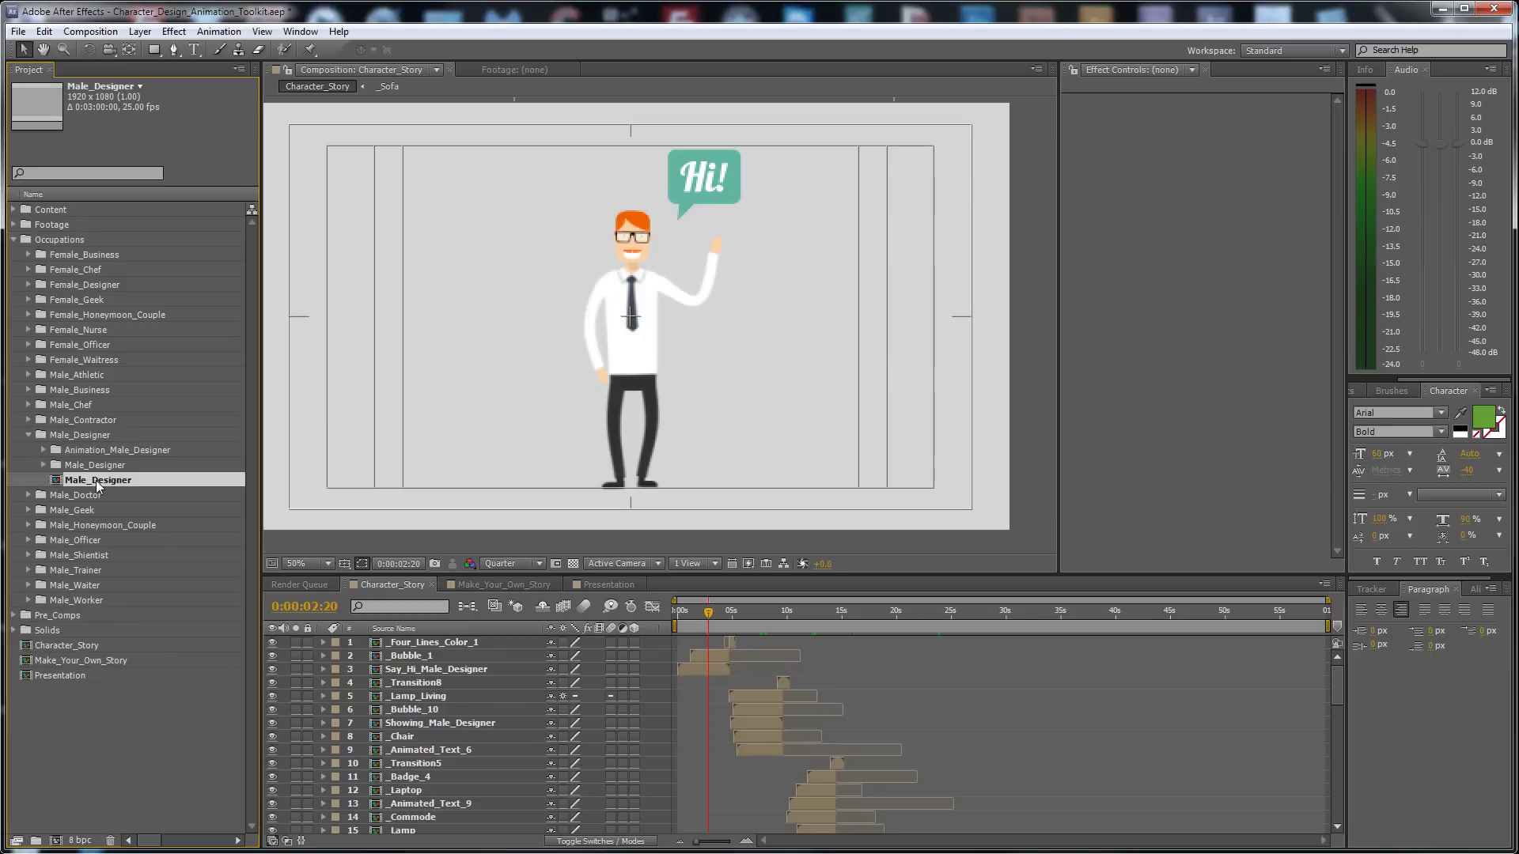
pyautogui.doubleClick(97, 480)
pyautogui.click(1176, 642)
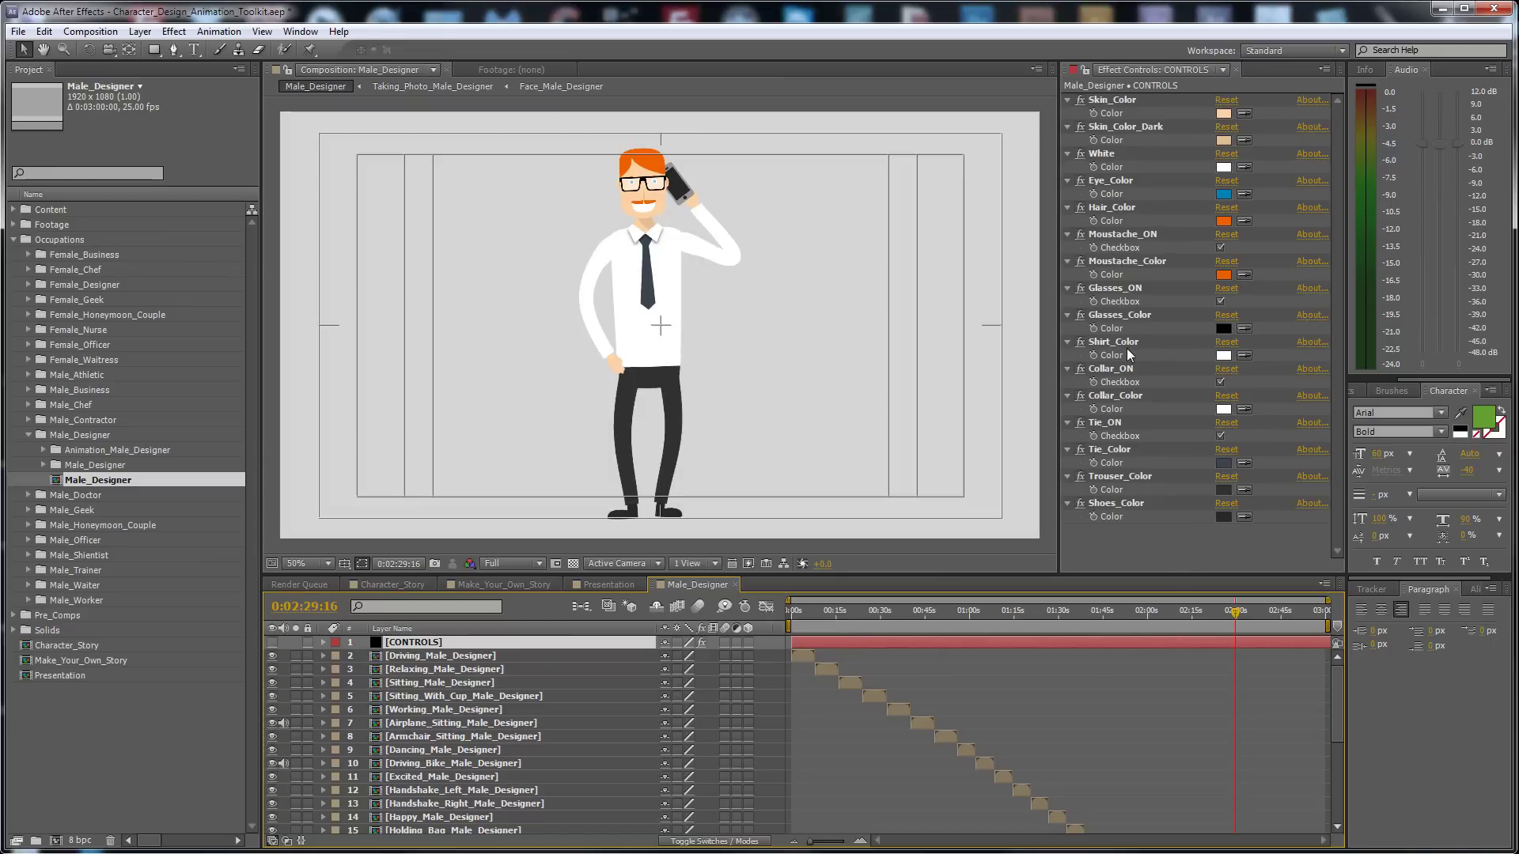
# Try a dark brown Hair_Color, then restore the orange hair
pyautogui.click(1127, 291)
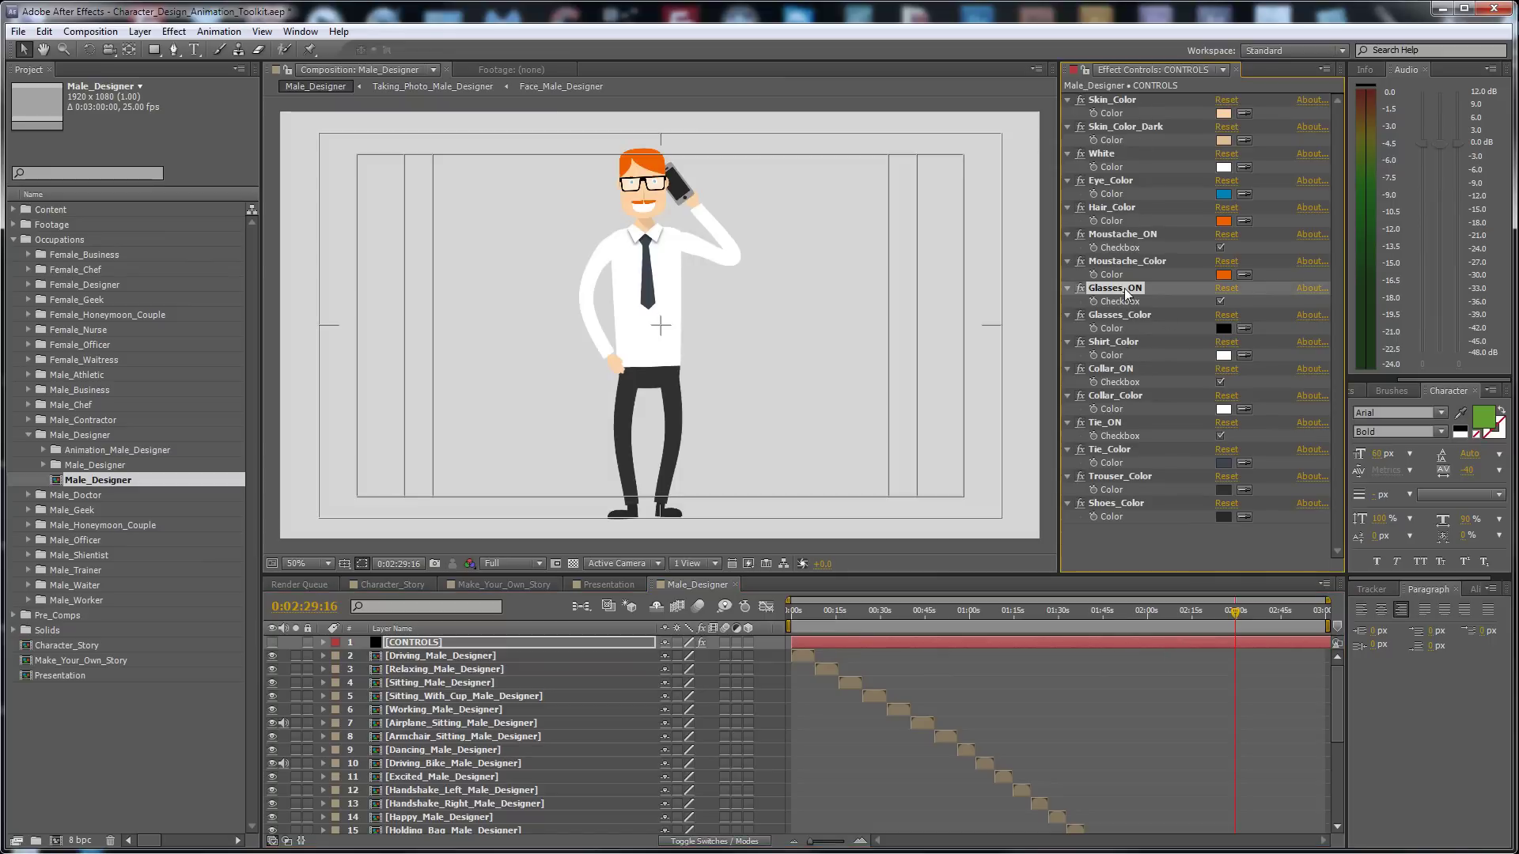
pyautogui.click(1122, 235)
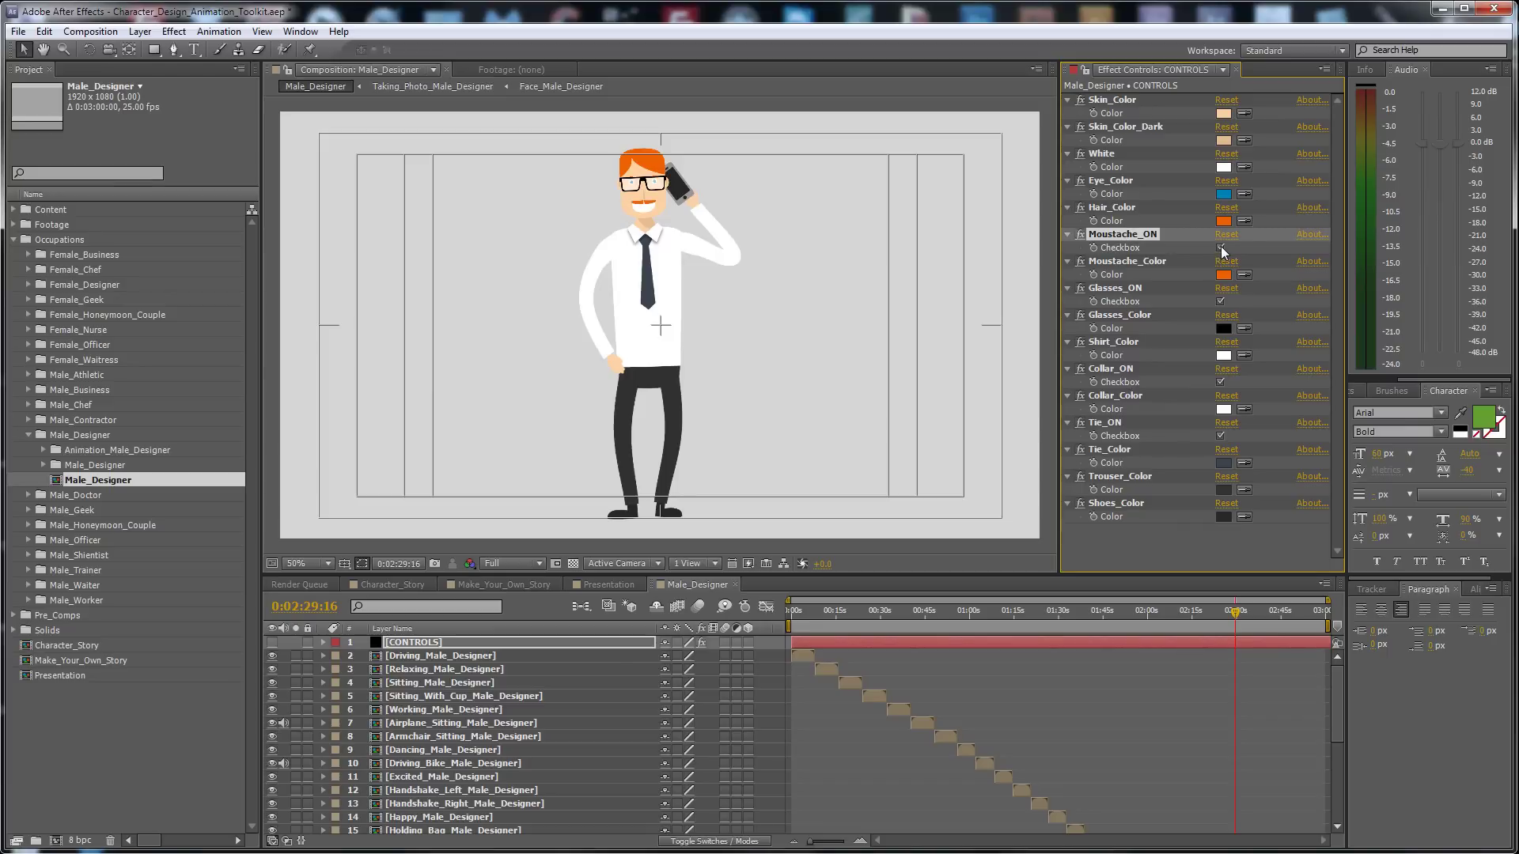
pyautogui.click(1223, 222)
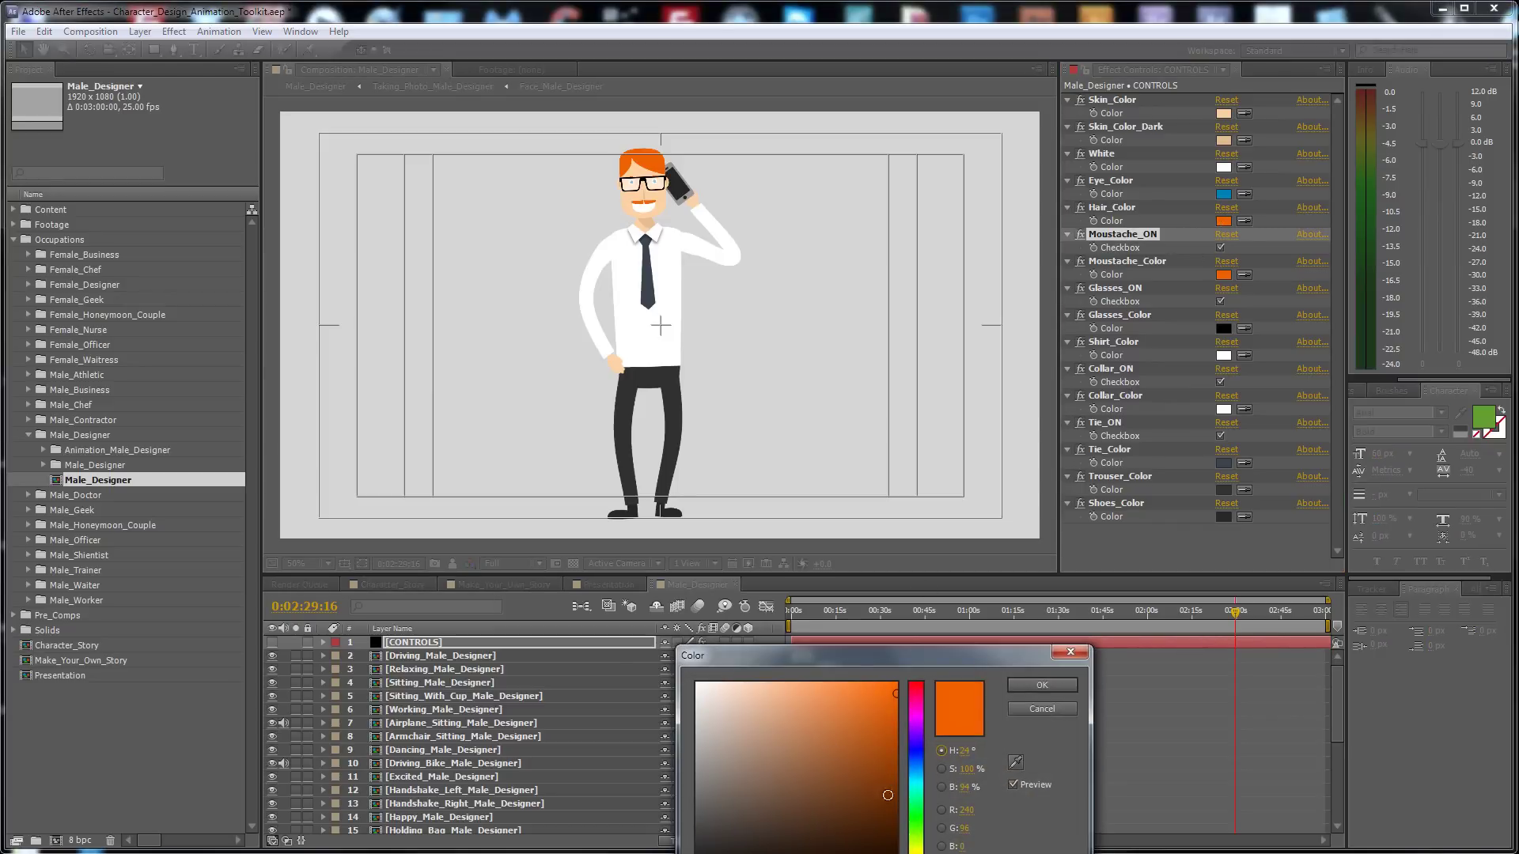
pyautogui.moveTo(867, 817); pyautogui.dragTo(852, 806)
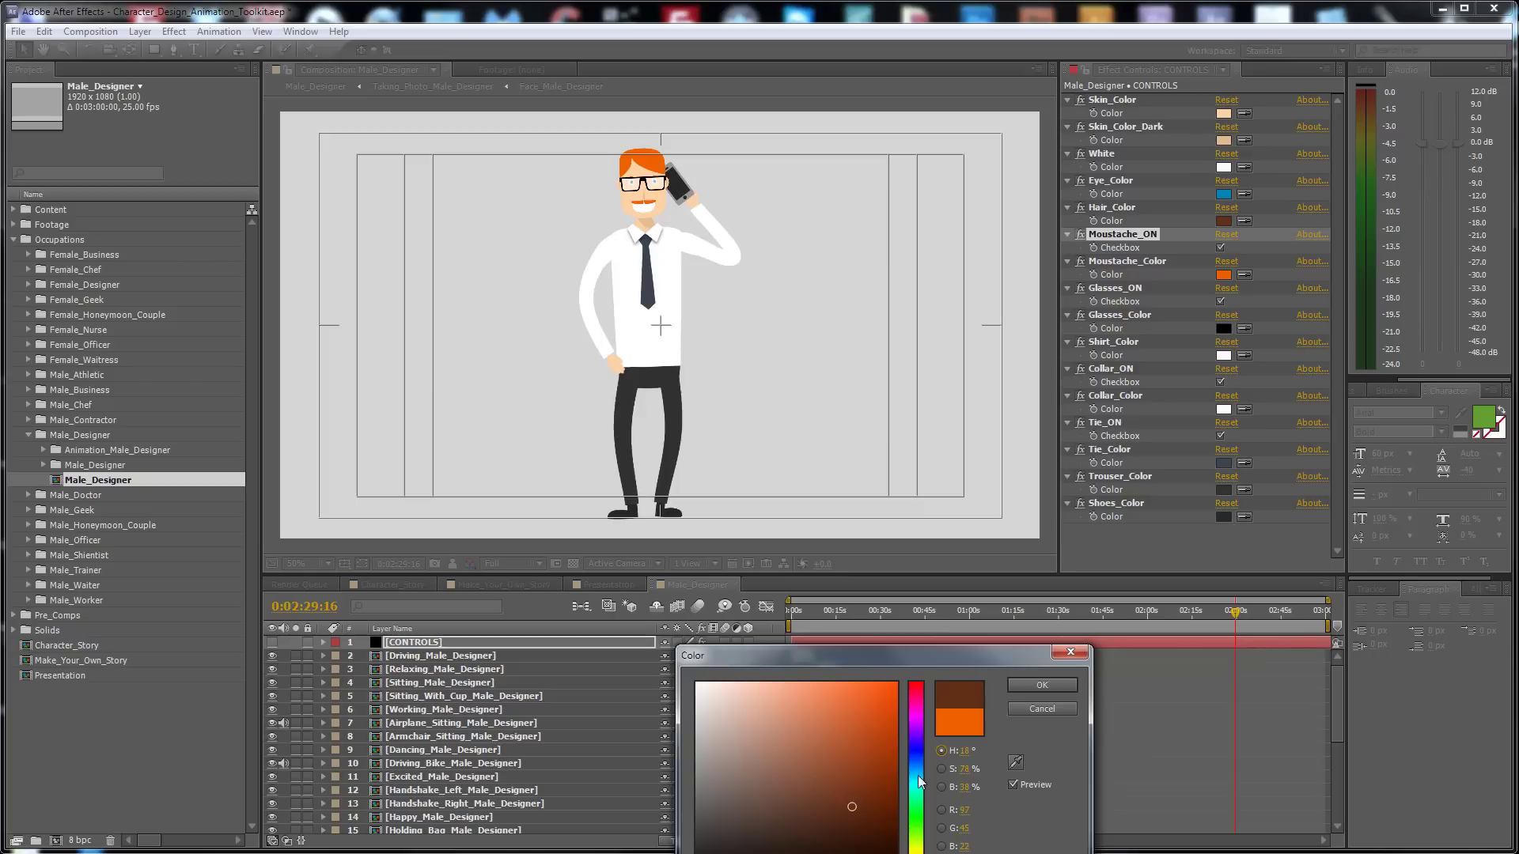
pyautogui.click(1041, 685)
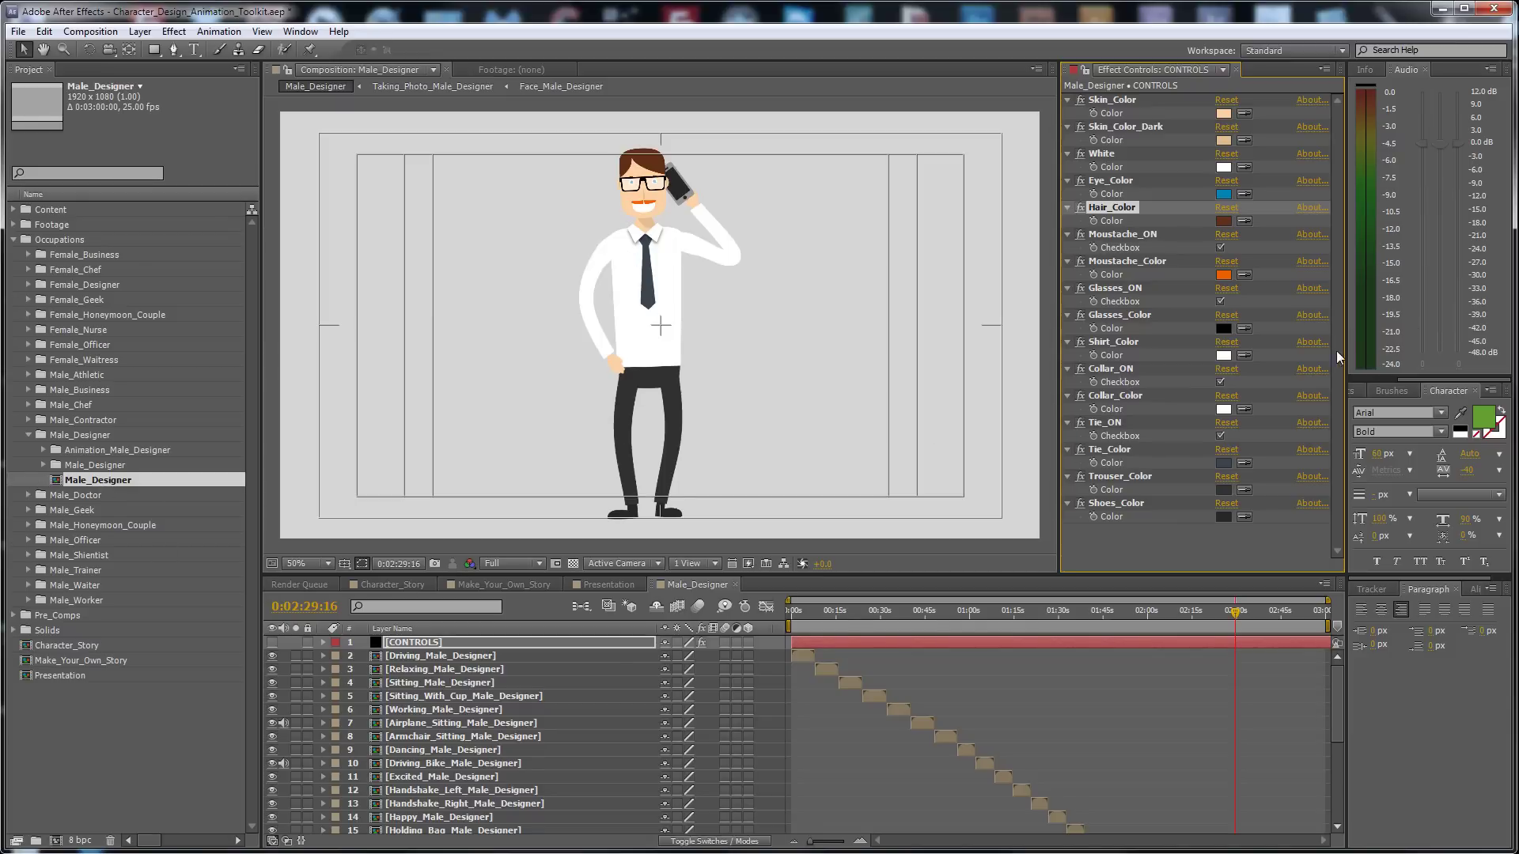
pyautogui.click(1116, 234)
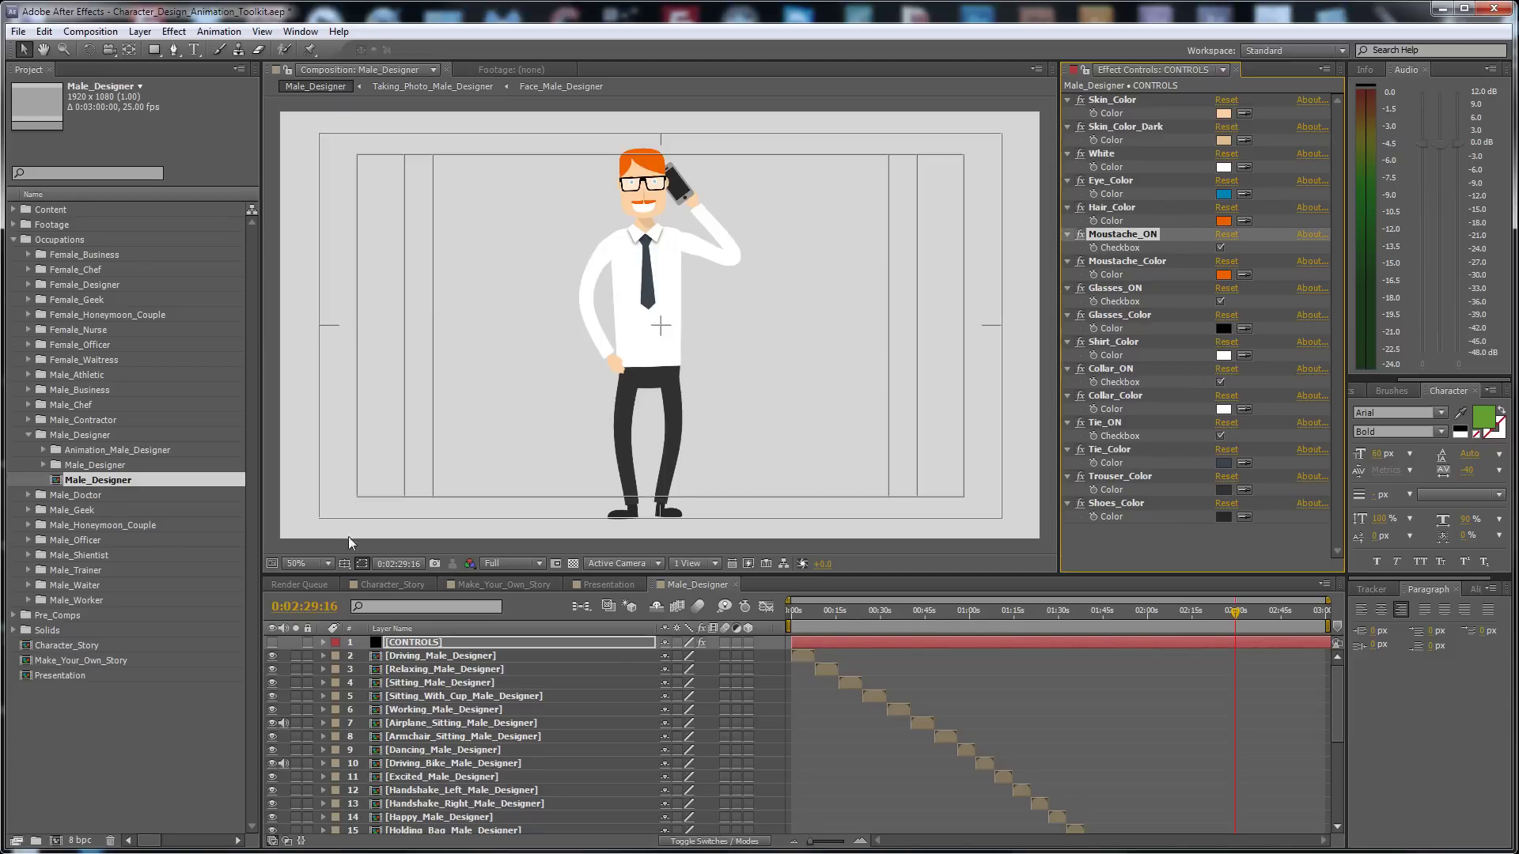
pyautogui.click(27, 435)
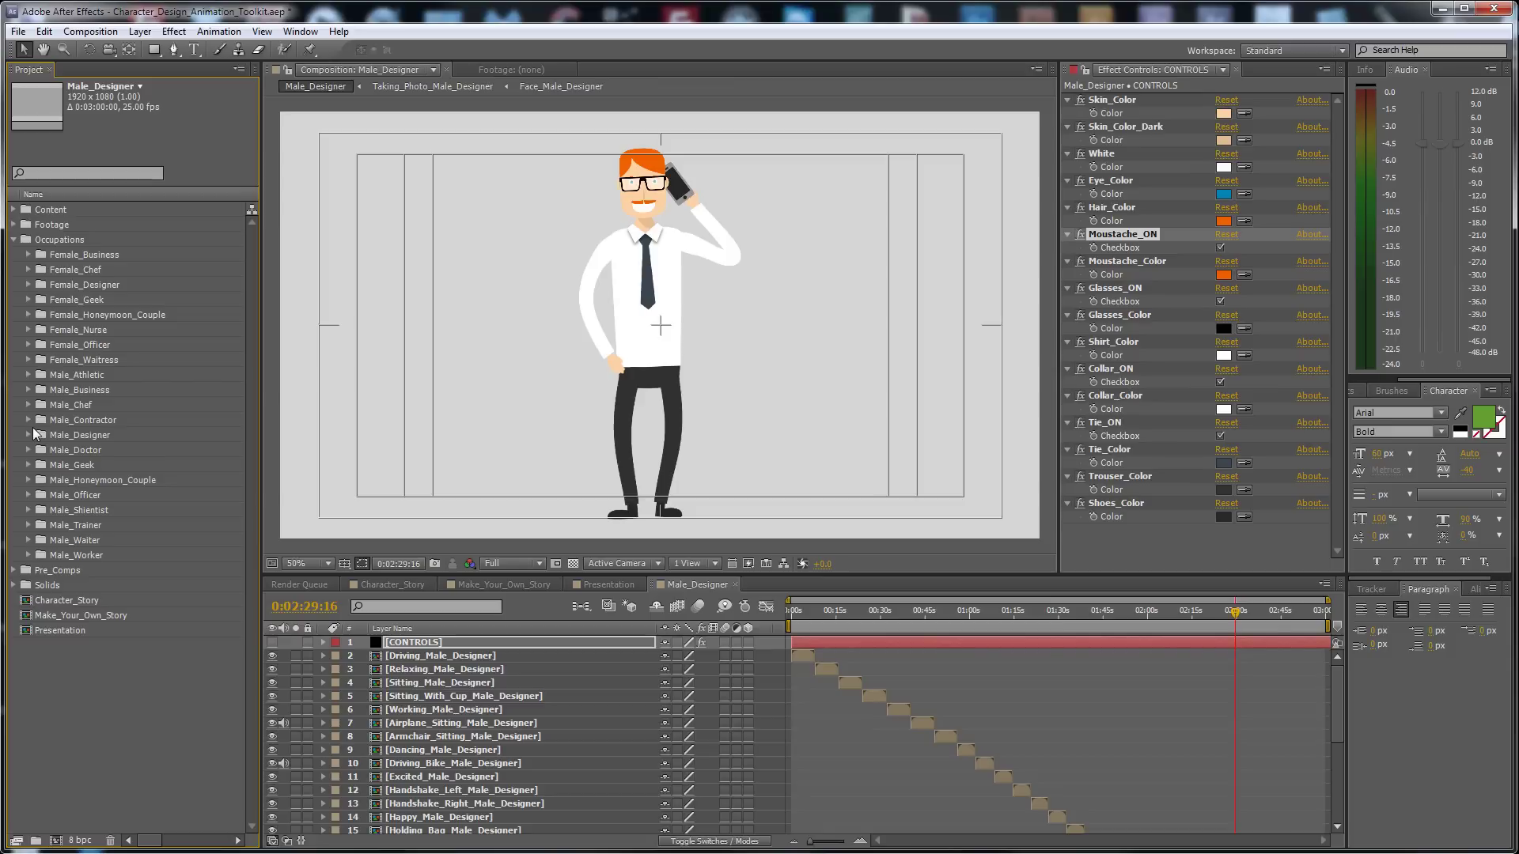
# Open Male_Contractor, inspect its CONTROLS and animation, then close the Male_Contractor and Male_Designer tabs
pyautogui.click(27, 420)
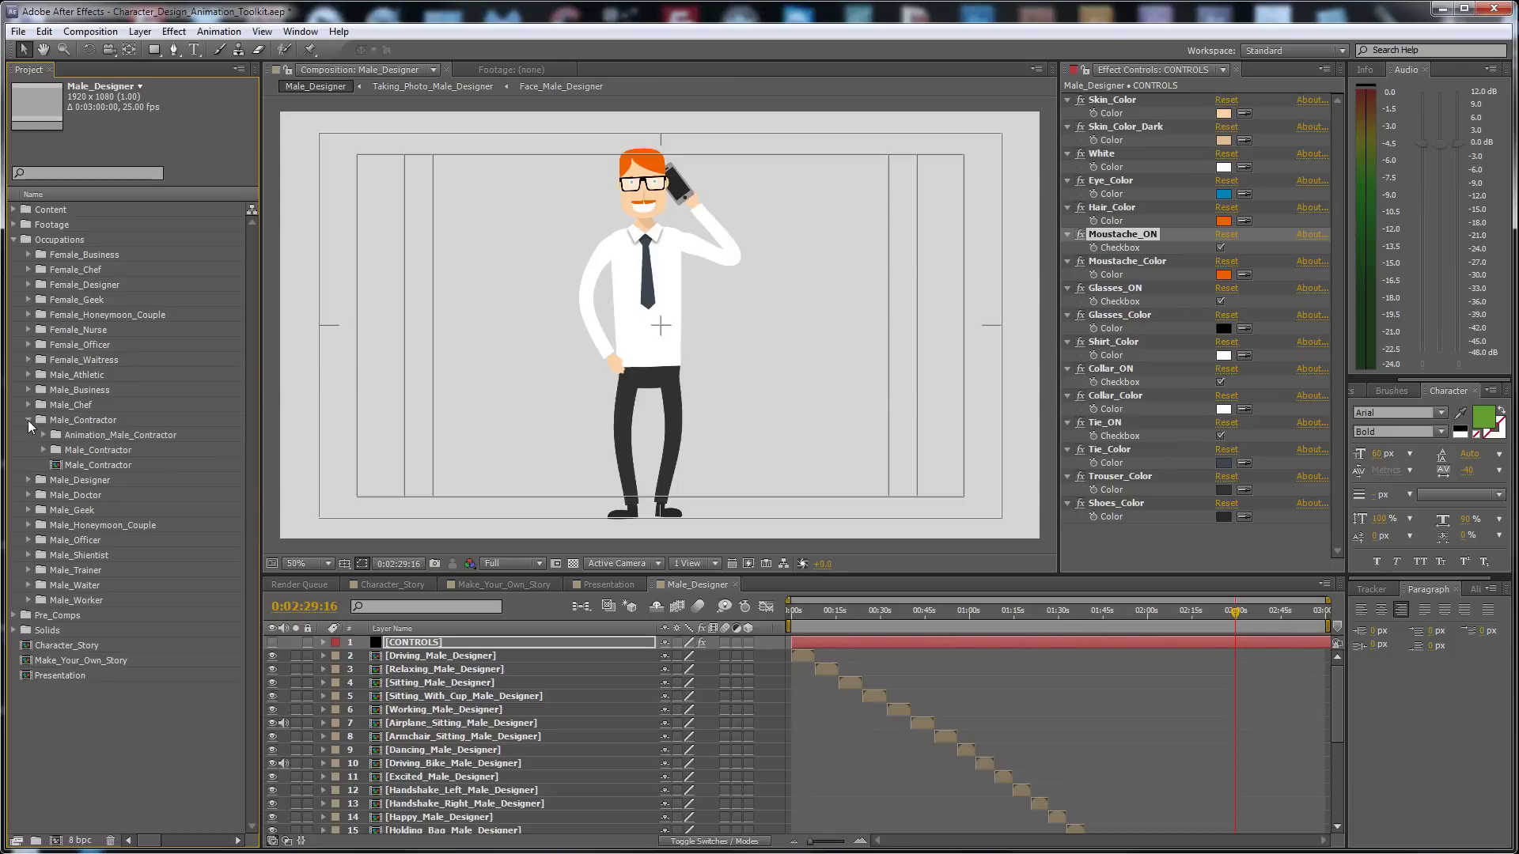
pyautogui.doubleClick(111, 464)
pyautogui.click(1246, 642)
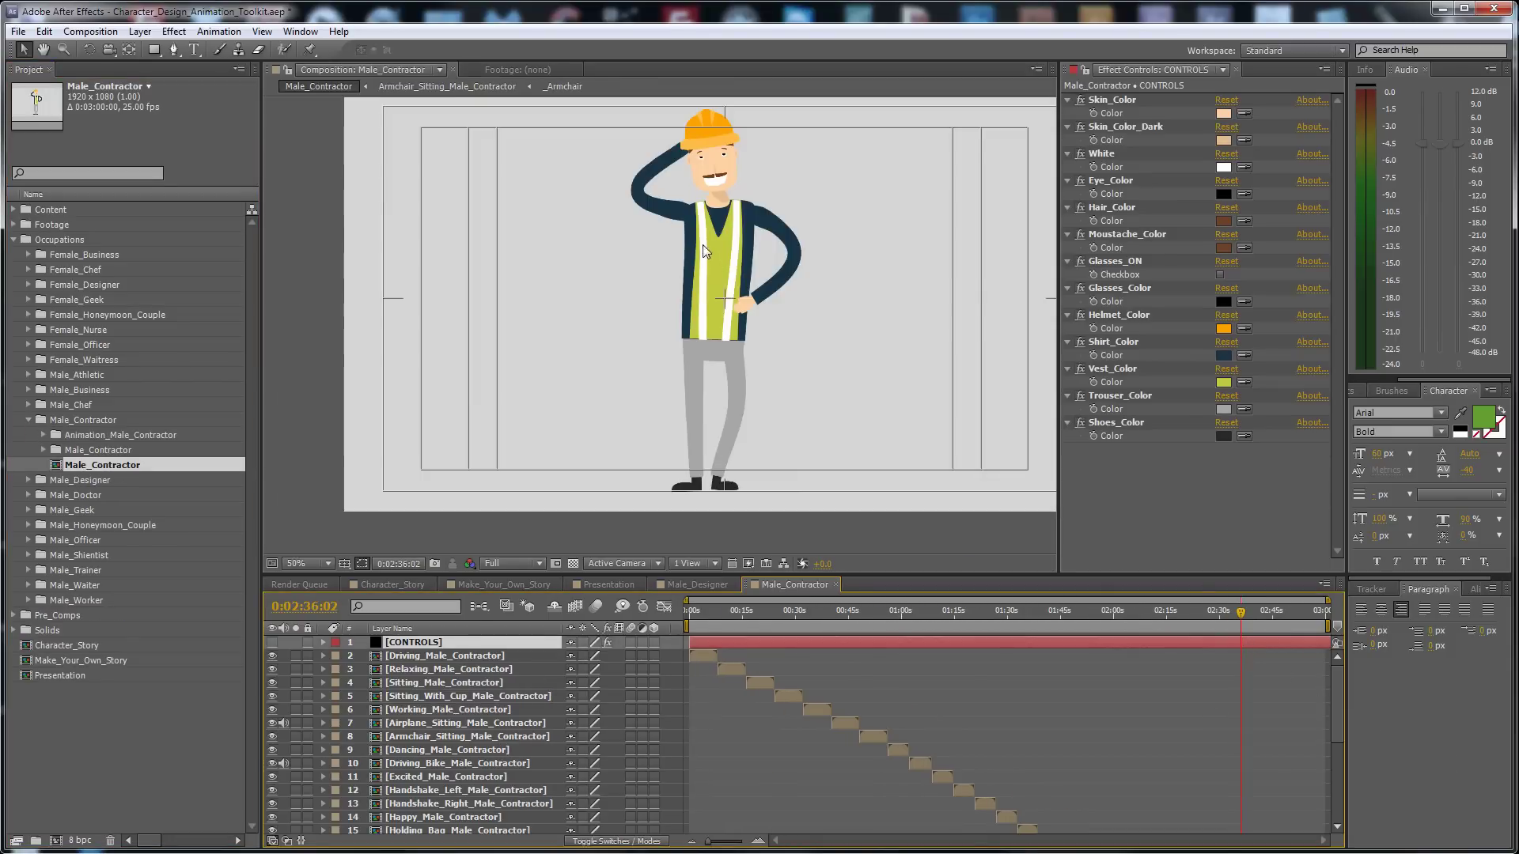
pyautogui.moveTo(1239, 613); pyautogui.dragTo(1226, 616)
pyautogui.click(835, 585)
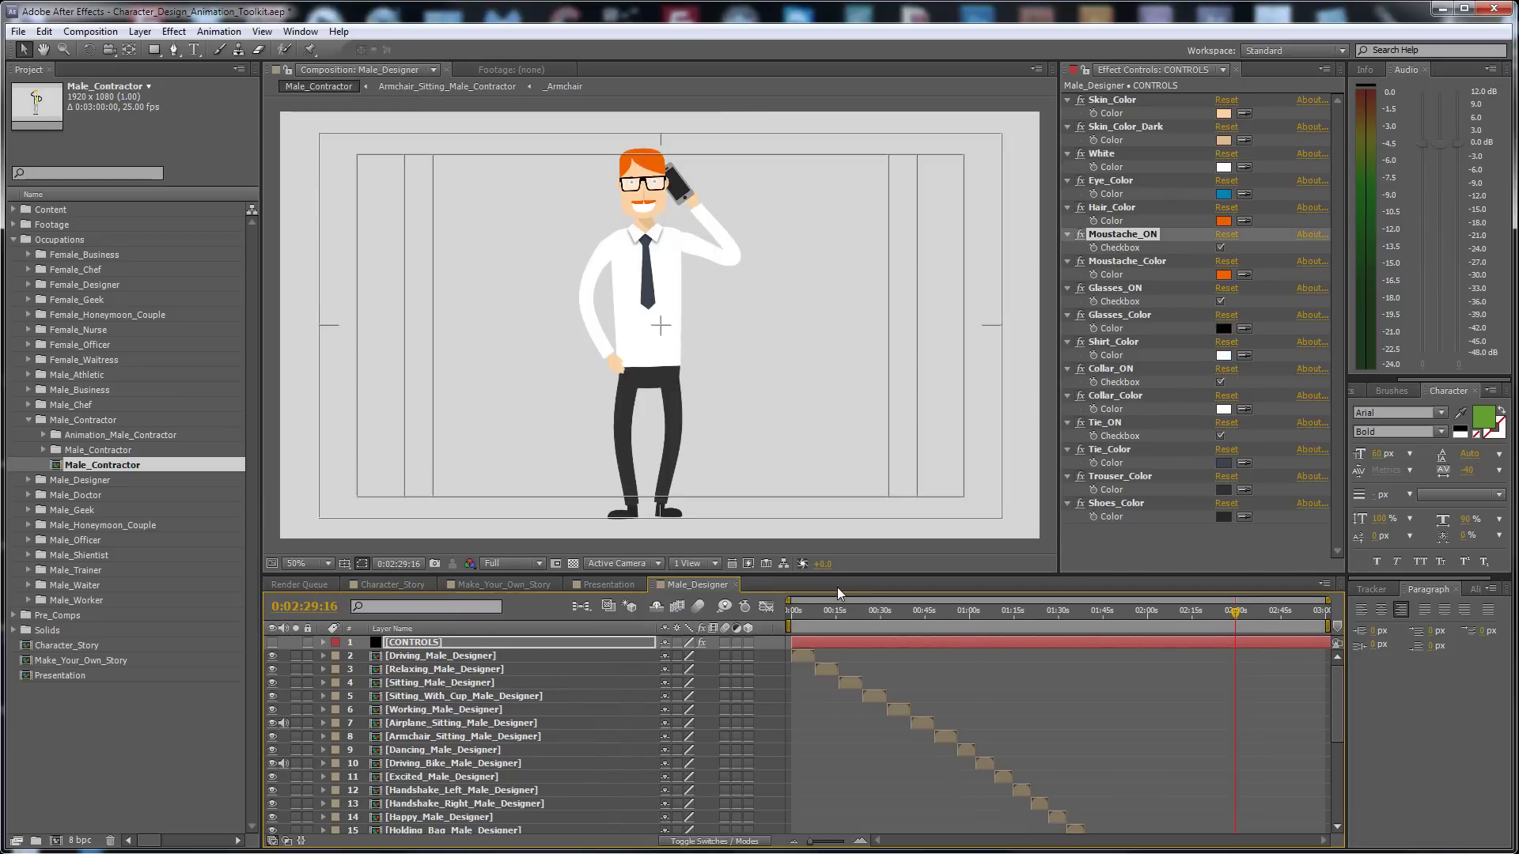
pyautogui.click(735, 585)
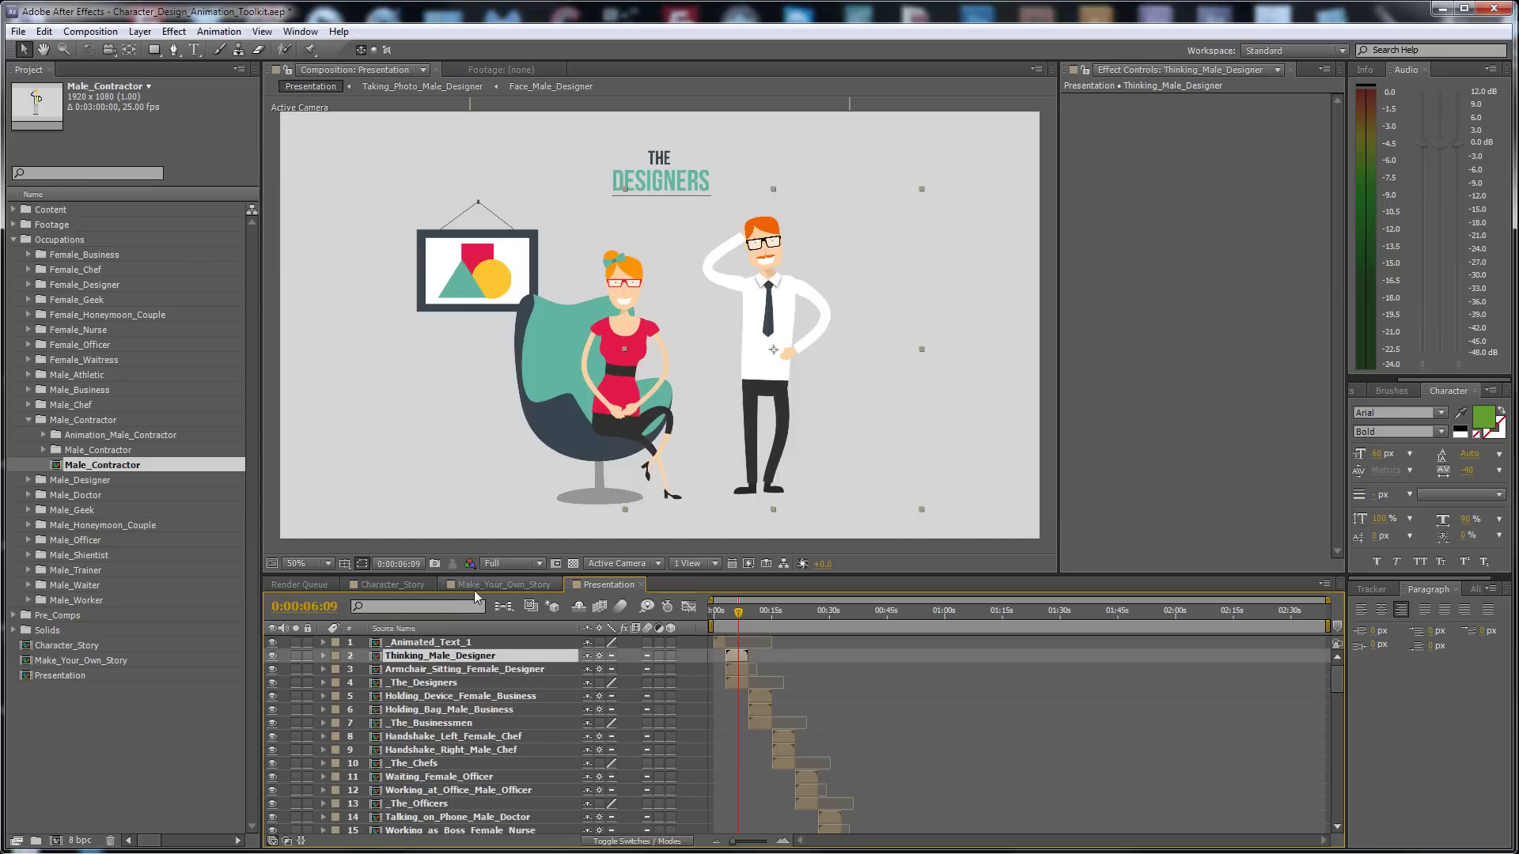
# Reopen the Male_Designer composition from the Project panel
pyautogui.click(482, 585)
pyautogui.click(727, 614)
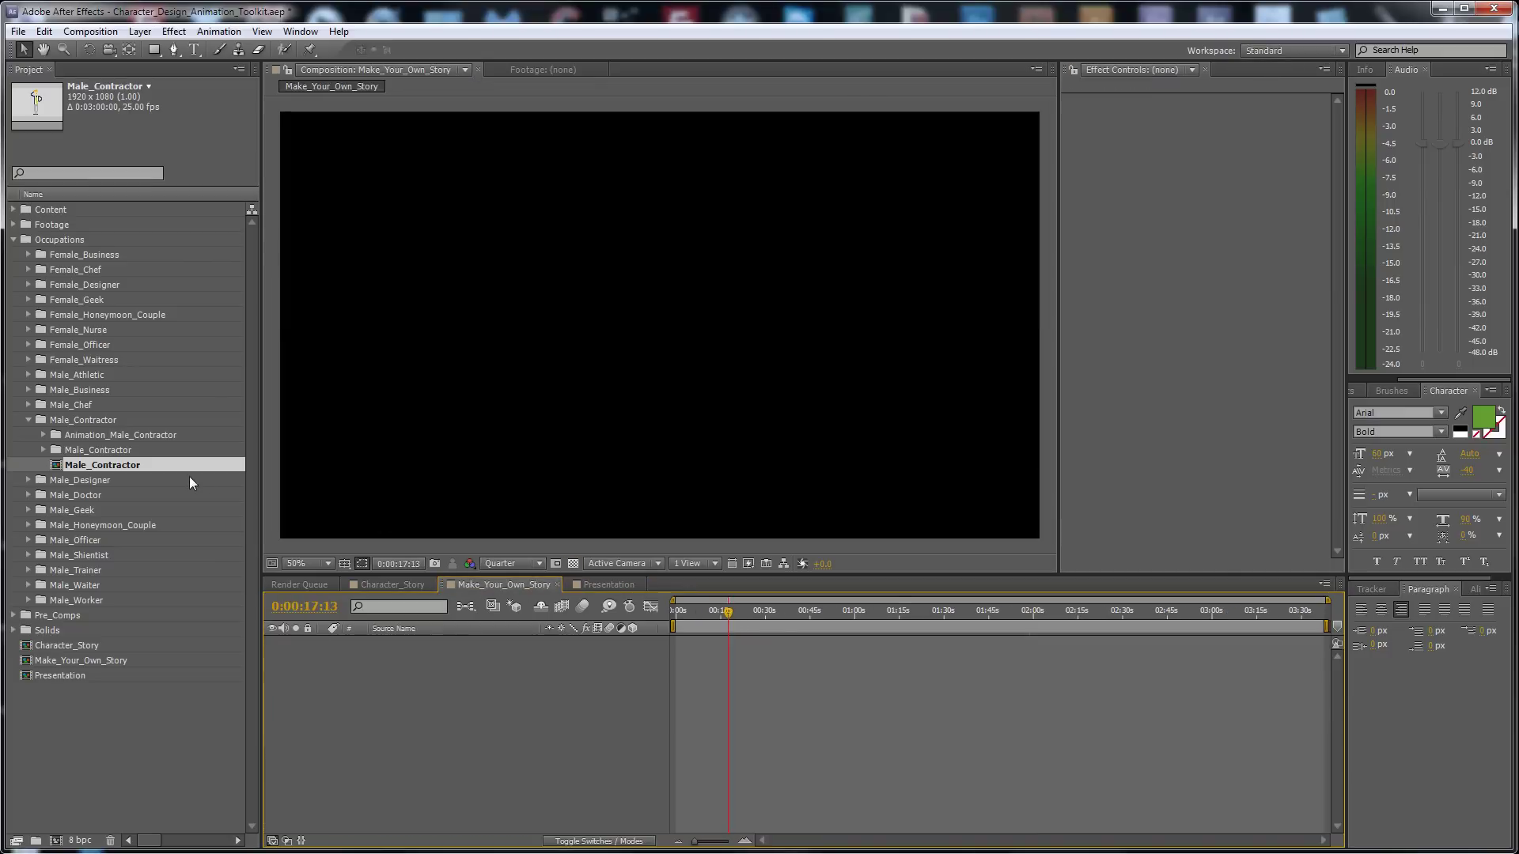
pyautogui.click(28, 421)
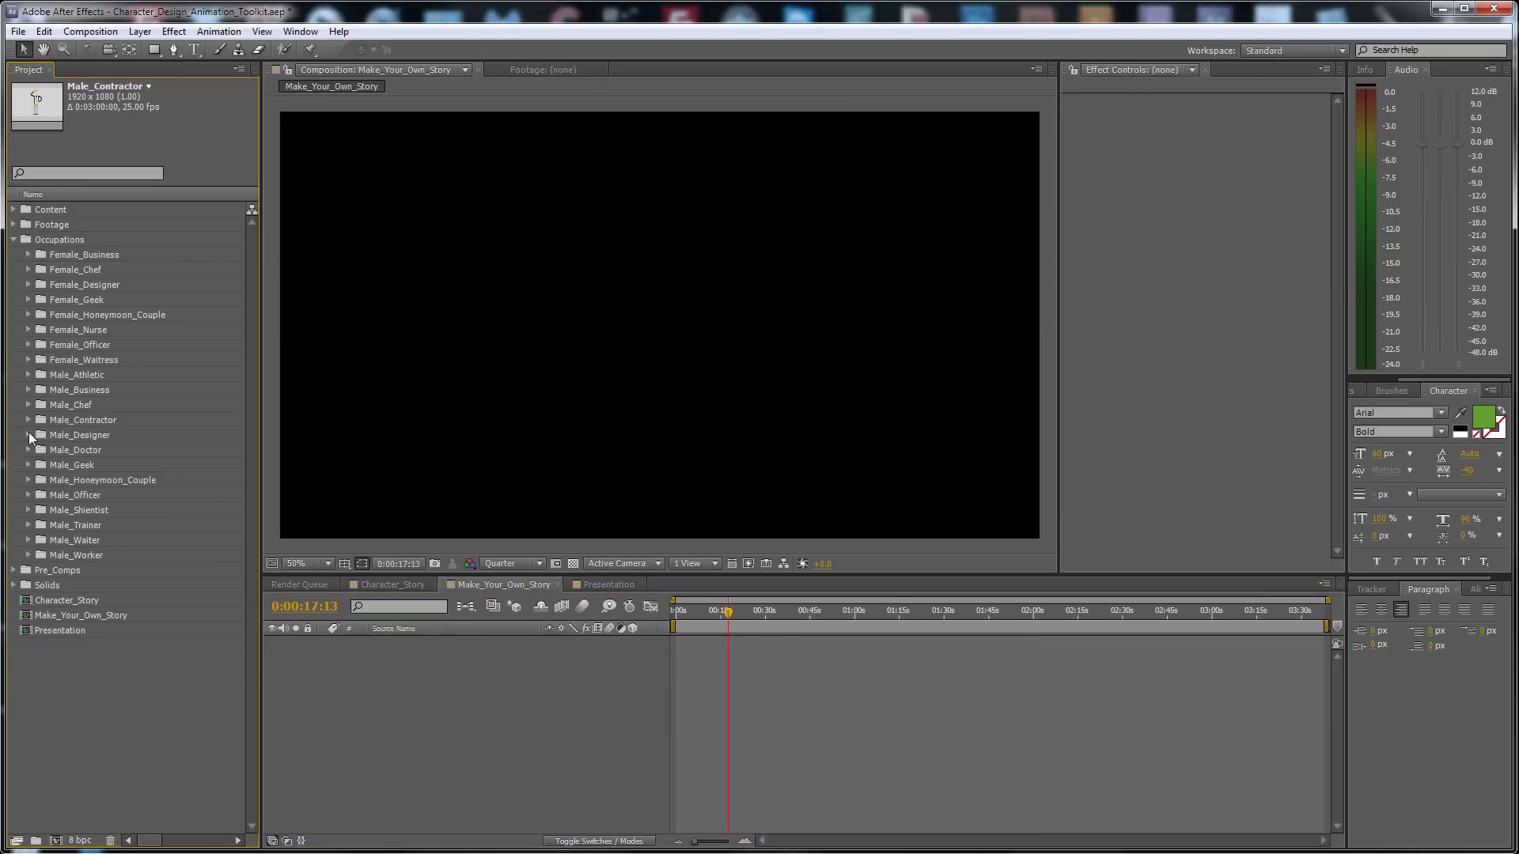
pyautogui.click(28, 433)
pyautogui.click(115, 481)
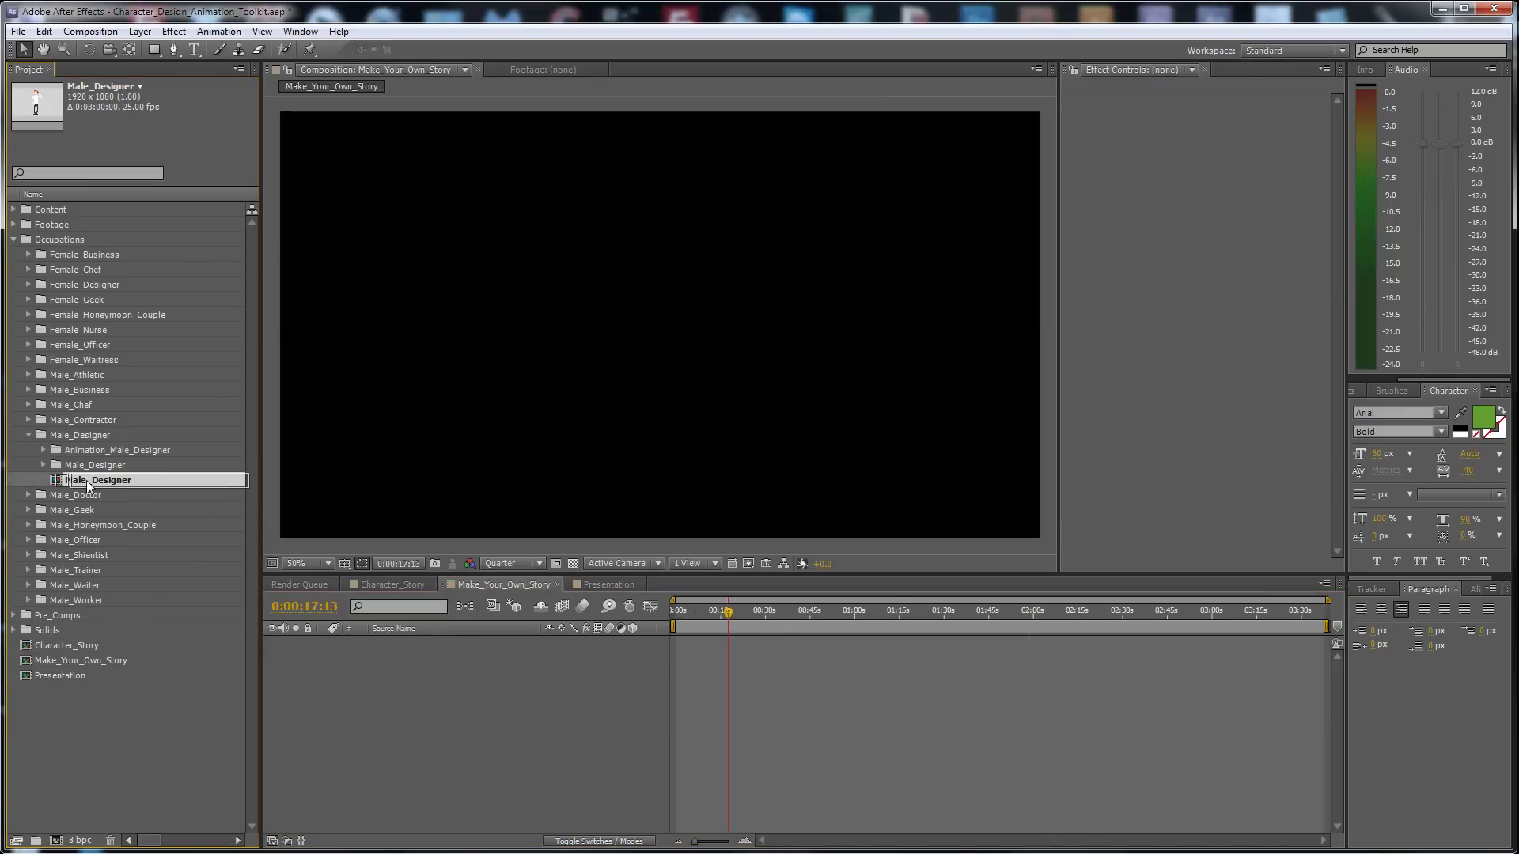
pyautogui.click(41, 448)
pyautogui.click(42, 450)
pyautogui.doubleClick(97, 481)
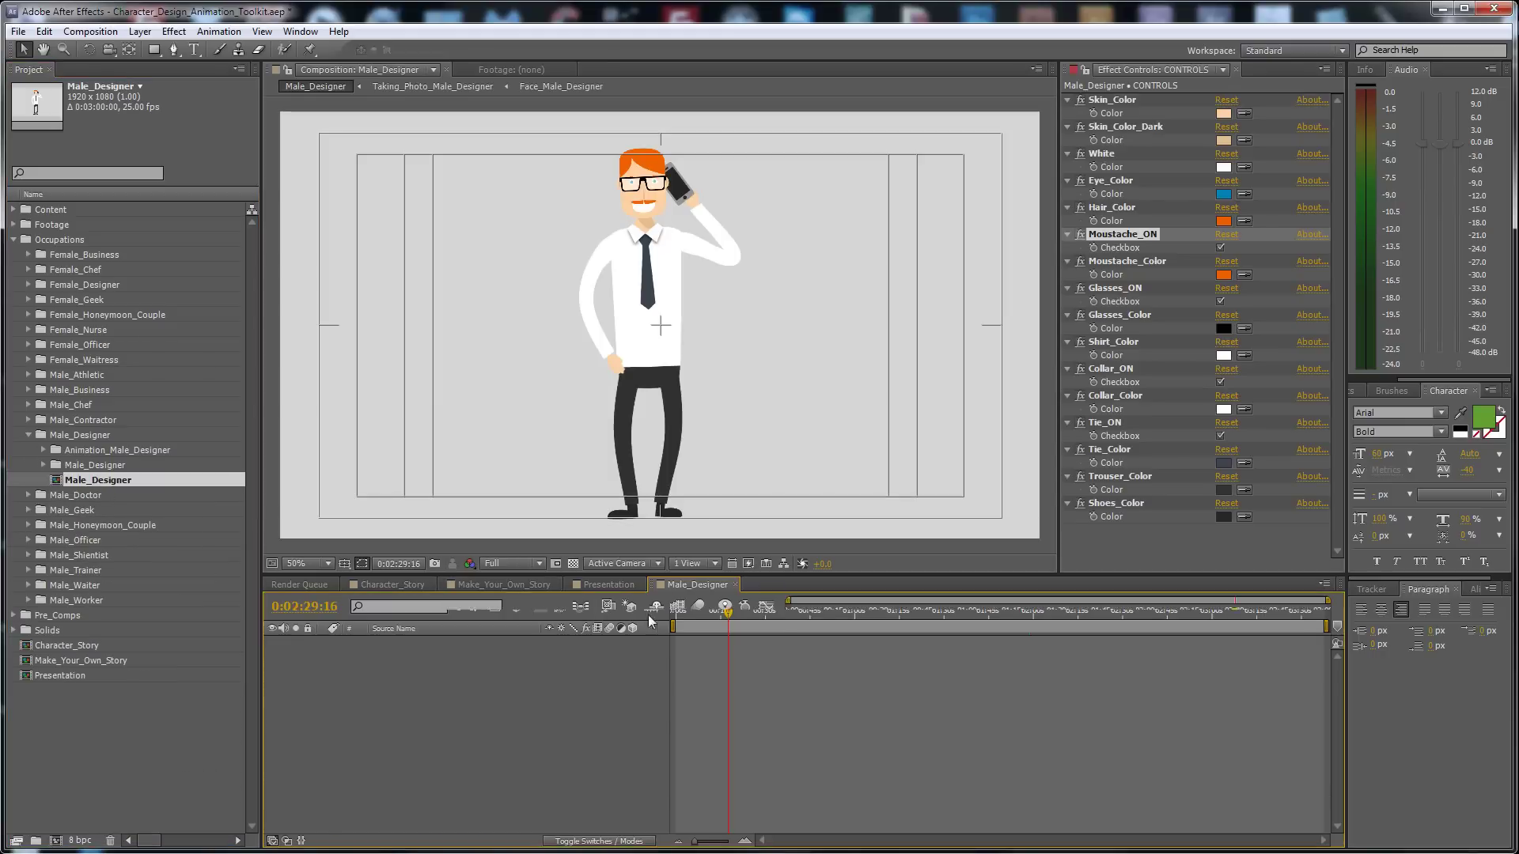
# Scrub from the Relaxing pose at 0:00:11:05 onward and select the Showing_Male_Designer layer
pyautogui.click(824, 614)
pyautogui.click(483, 670)
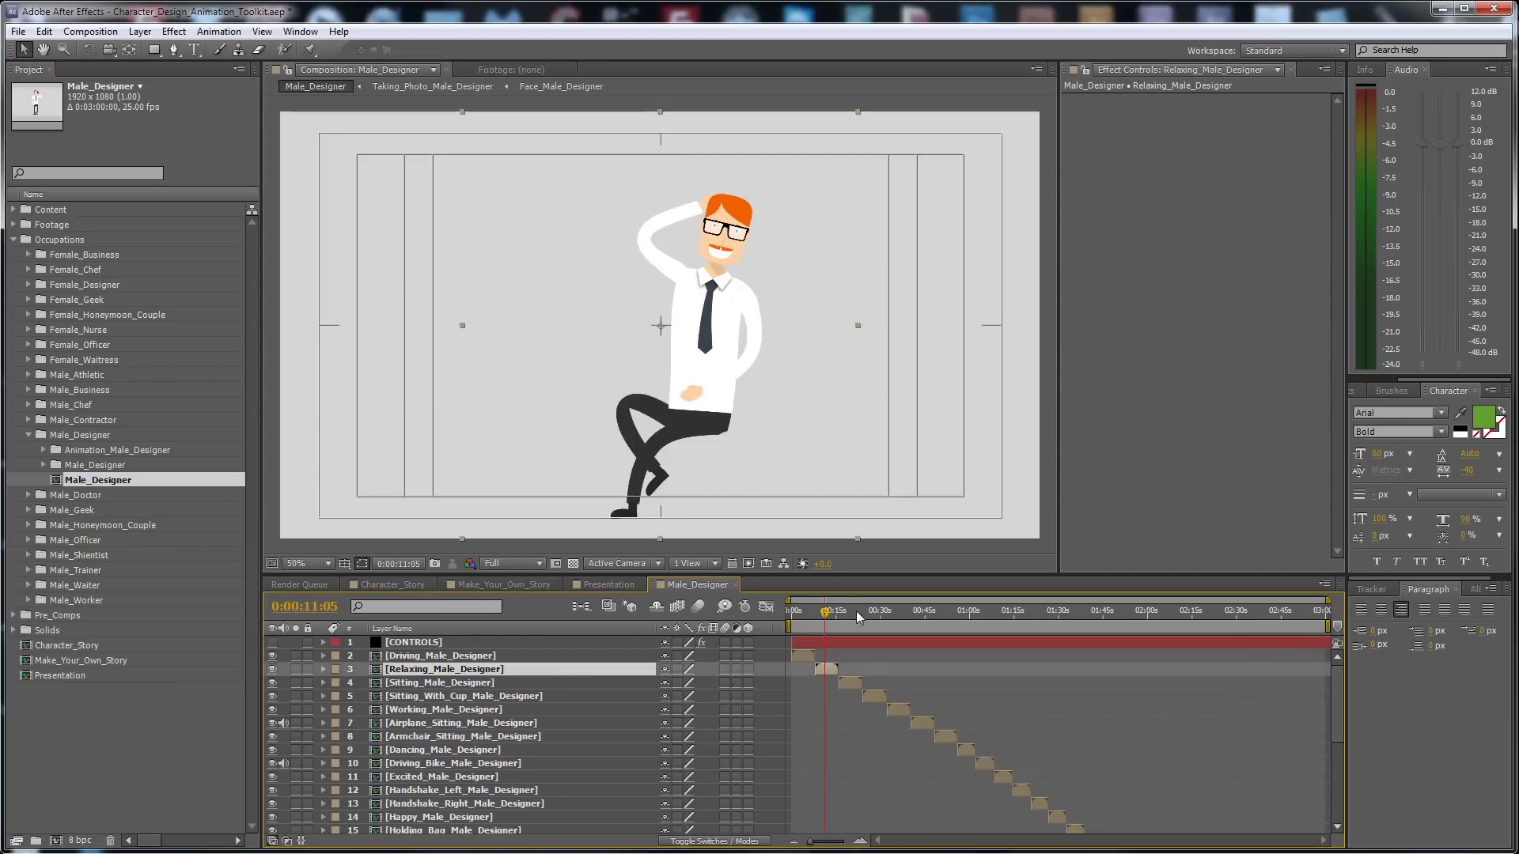
pyautogui.moveTo(856, 611); pyautogui.dragTo(883, 615)
pyautogui.click(1338, 791)
pyautogui.click(1180, 718)
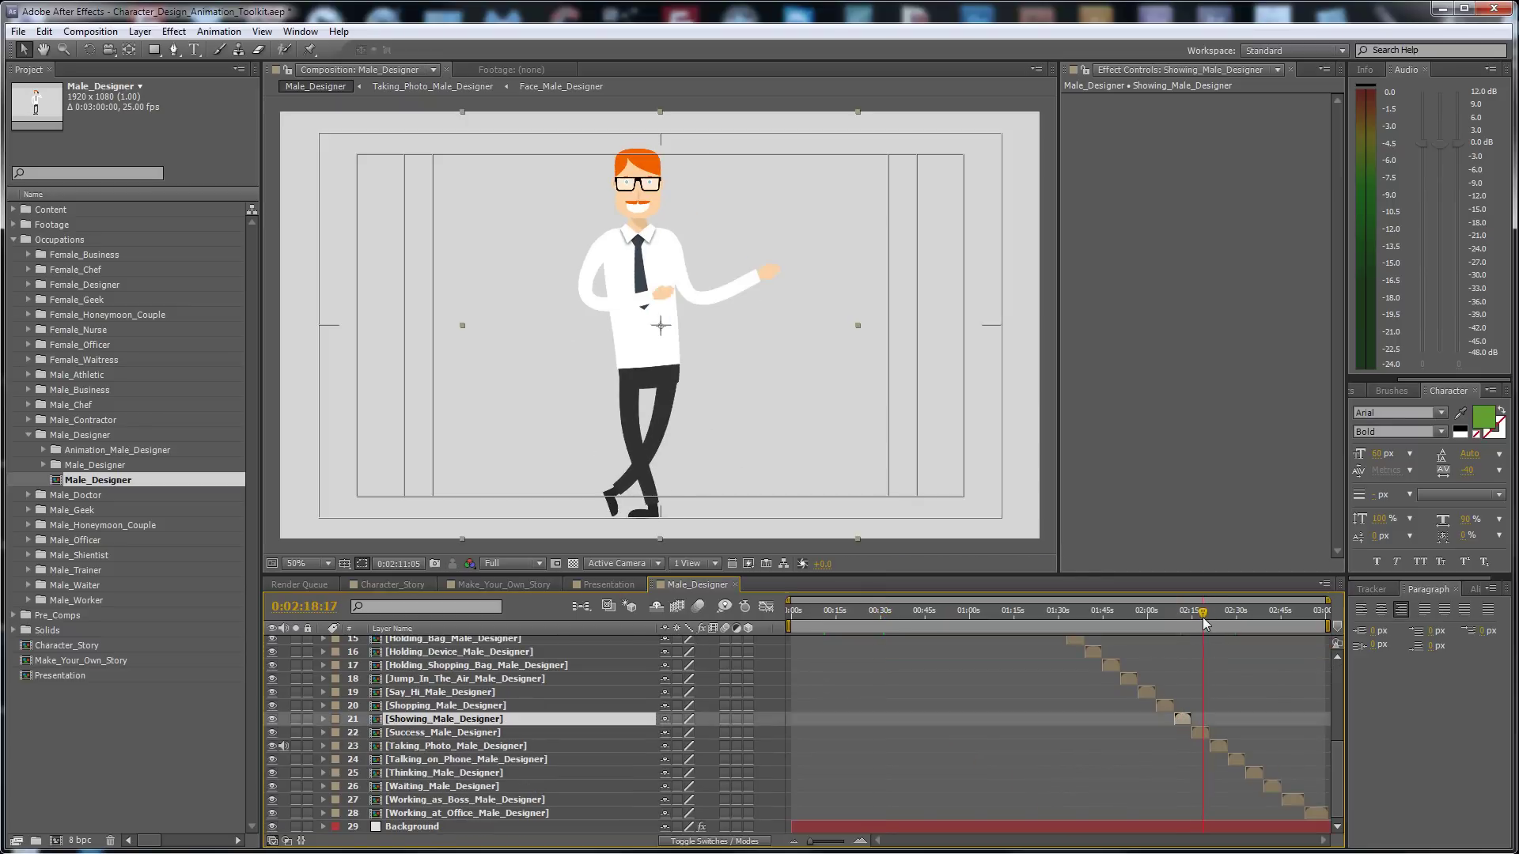
# Jump to 0:02:18:17 and locate Showing_Male_Designer in the project
pyautogui.click(1203, 617)
pyautogui.rightClick(1180, 720)
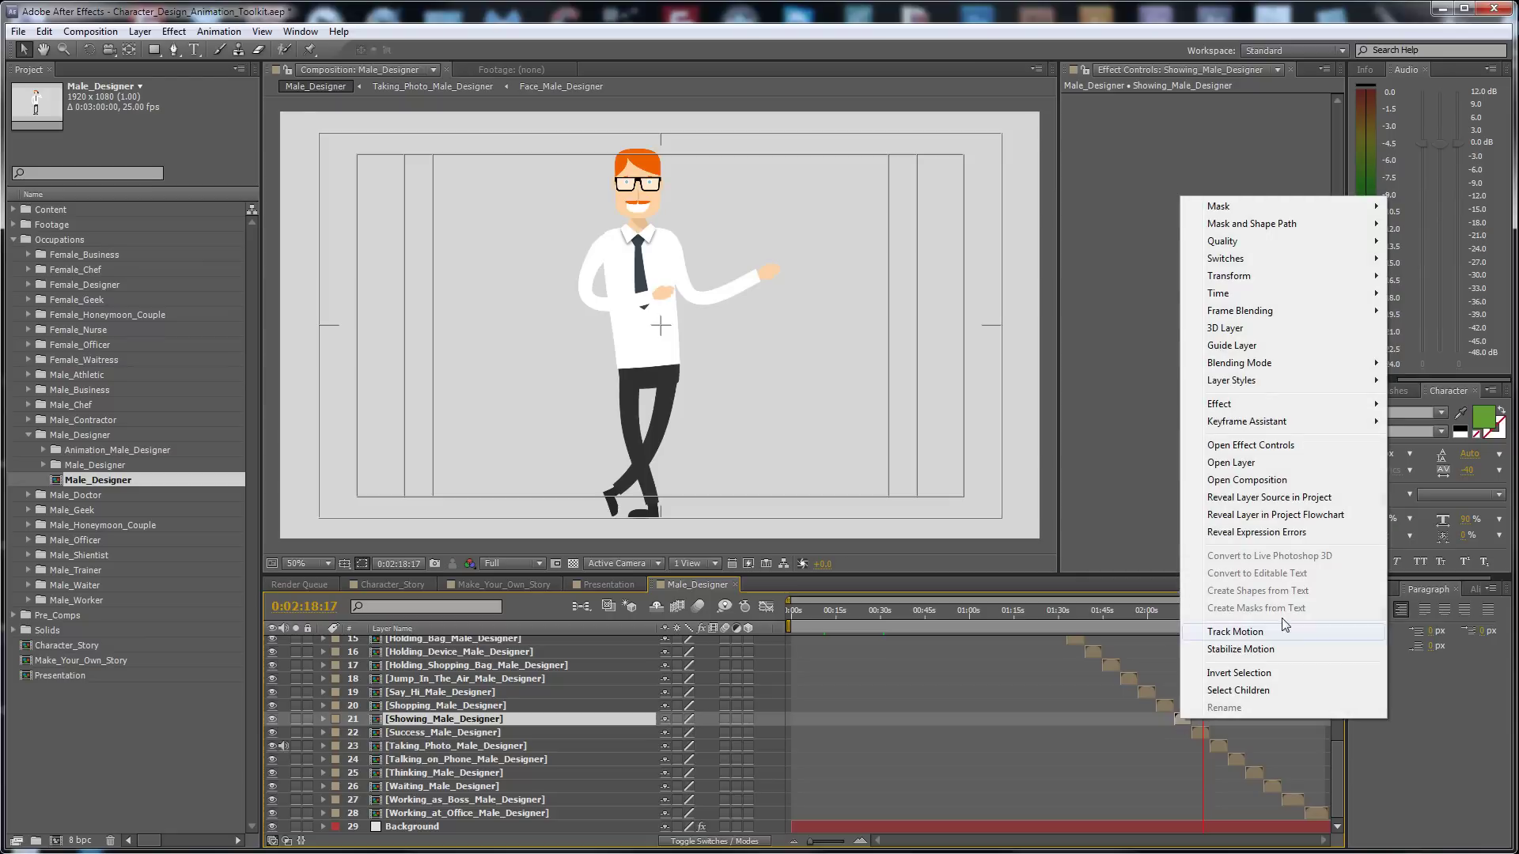
pyautogui.click(1270, 498)
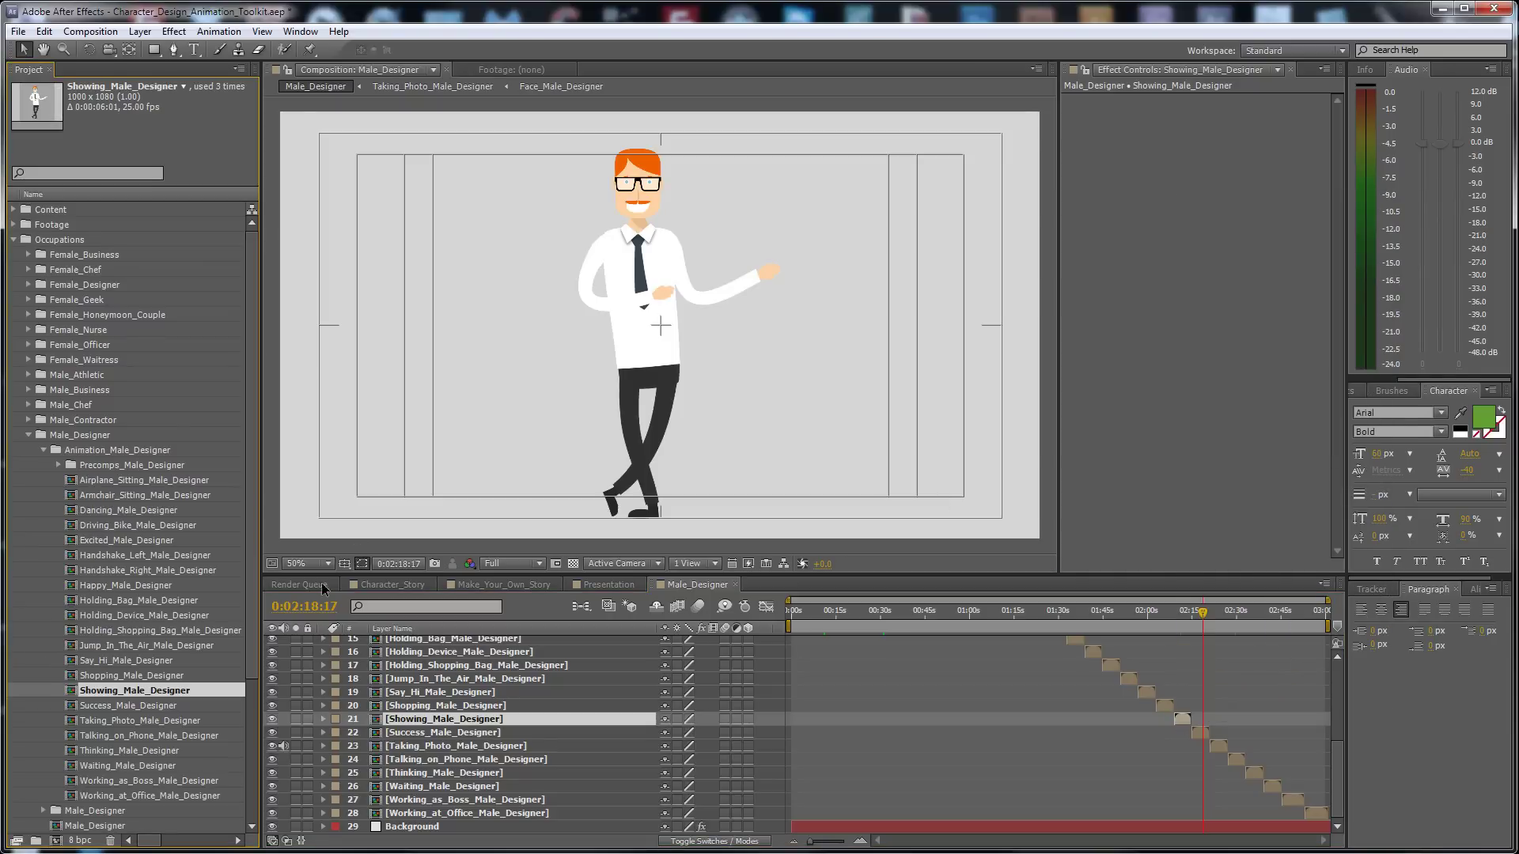
# Add Say_Hi_Male_Designer to Make_Your_Own_Story and move to 0:00:03:11 to see the wave
pyautogui.click(98, 663)
pyautogui.click(475, 587)
pyautogui.moveTo(99, 669); pyautogui.dragTo(433, 678)
pyautogui.click(687, 616)
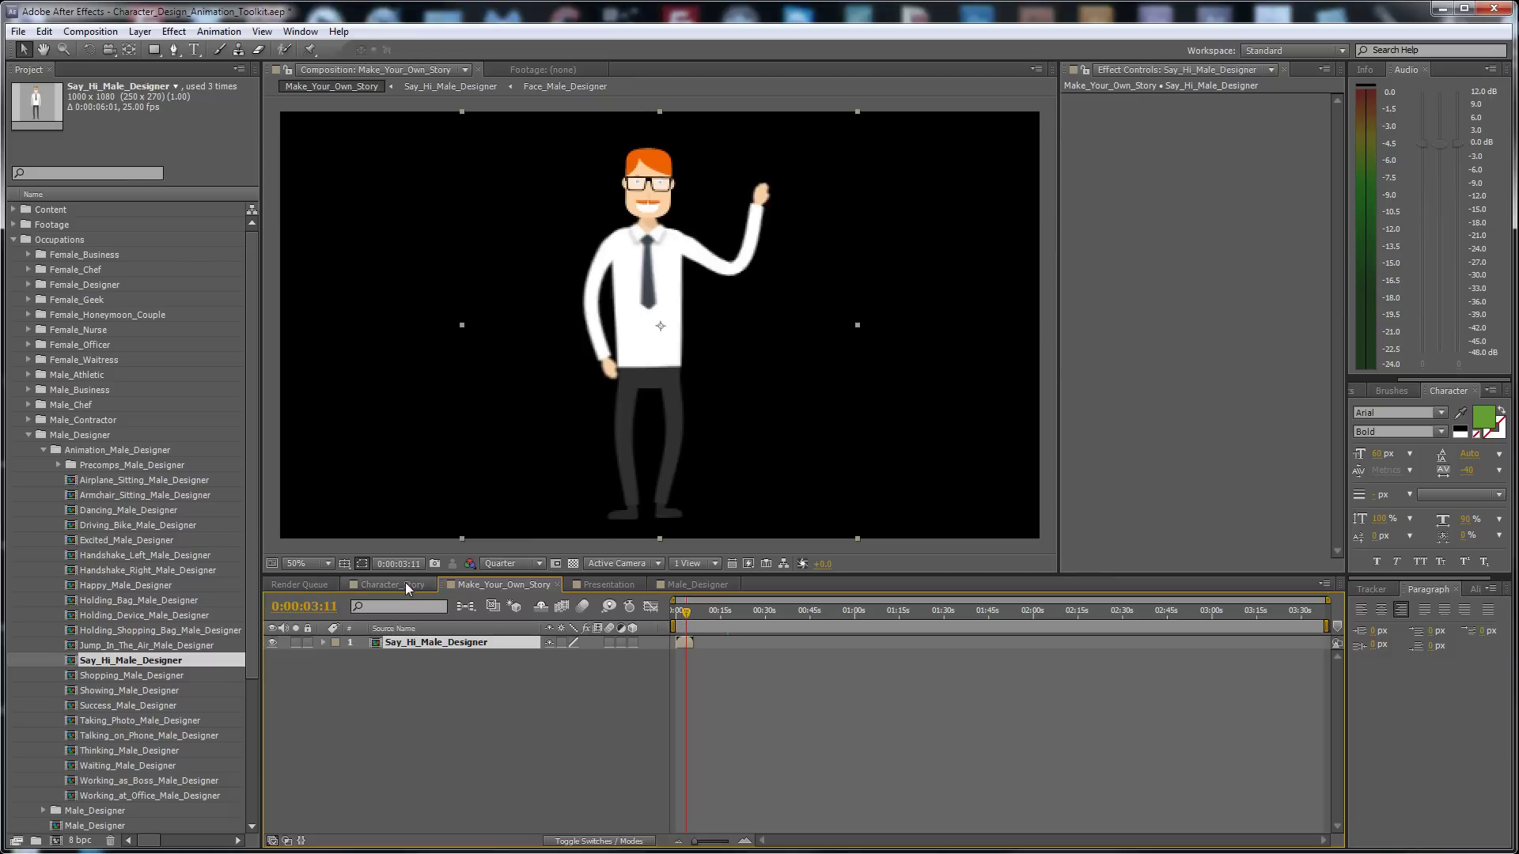
pyautogui.click(139, 32)
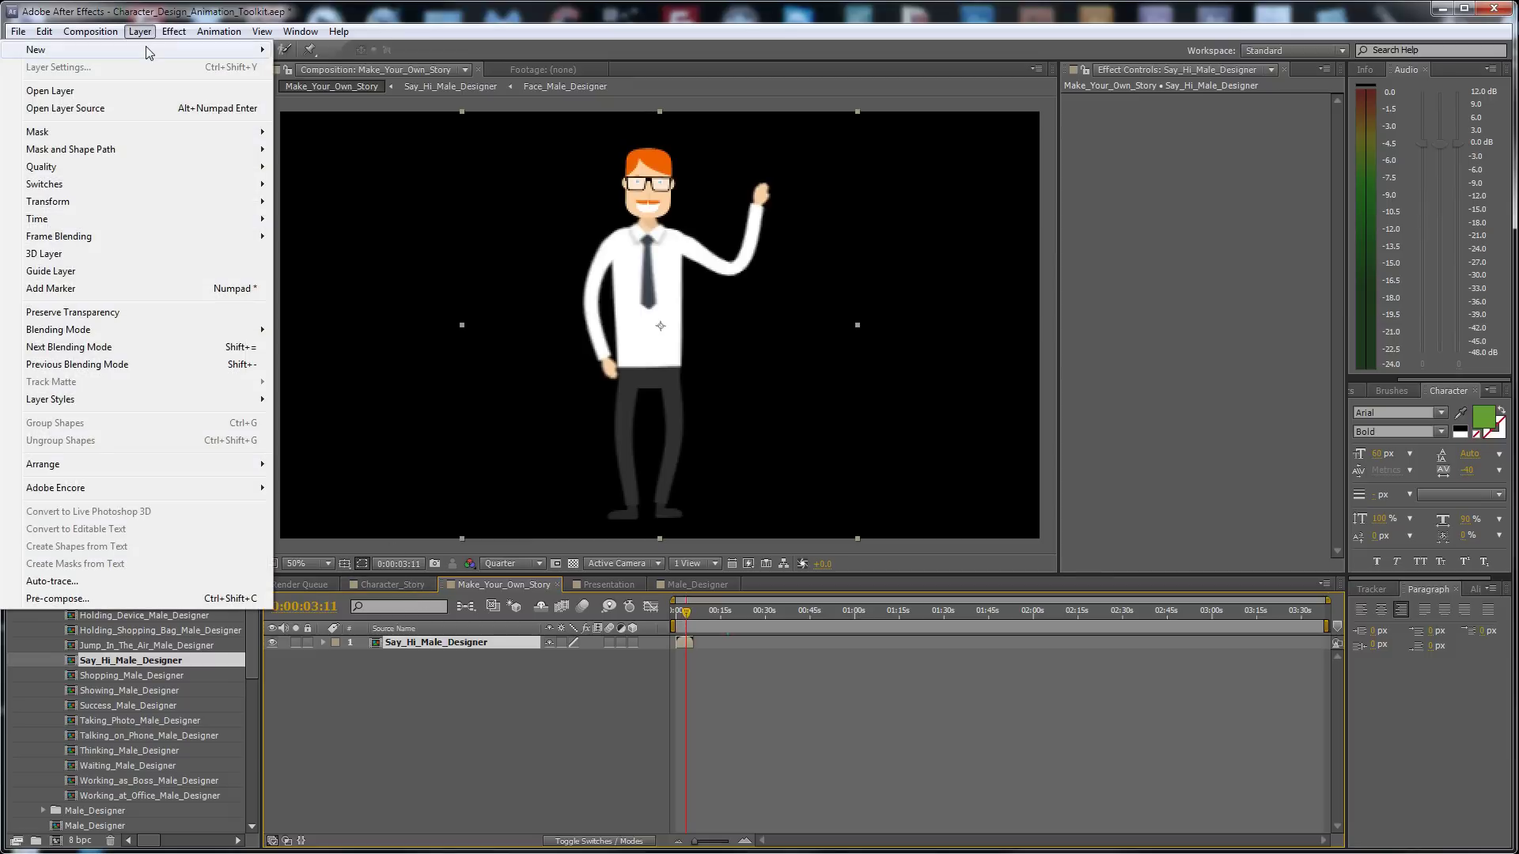
# Create Light Gray Solid 1 and move it beneath the Say_Hi_Male_Designer layer
pyautogui.moveTo(142, 46)
pyautogui.click(332, 74)
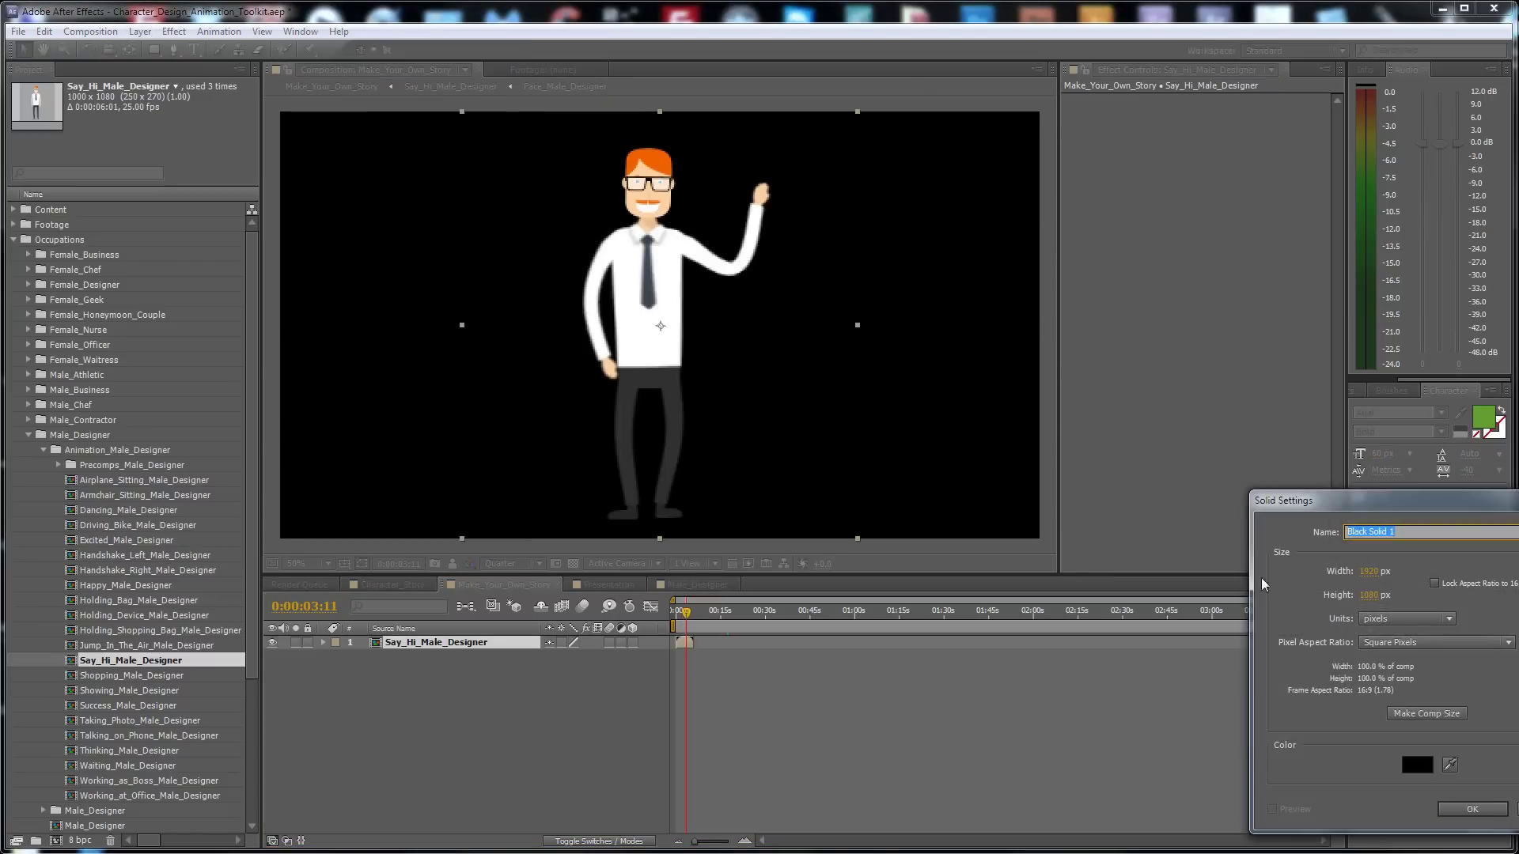
pyautogui.click(874, 605)
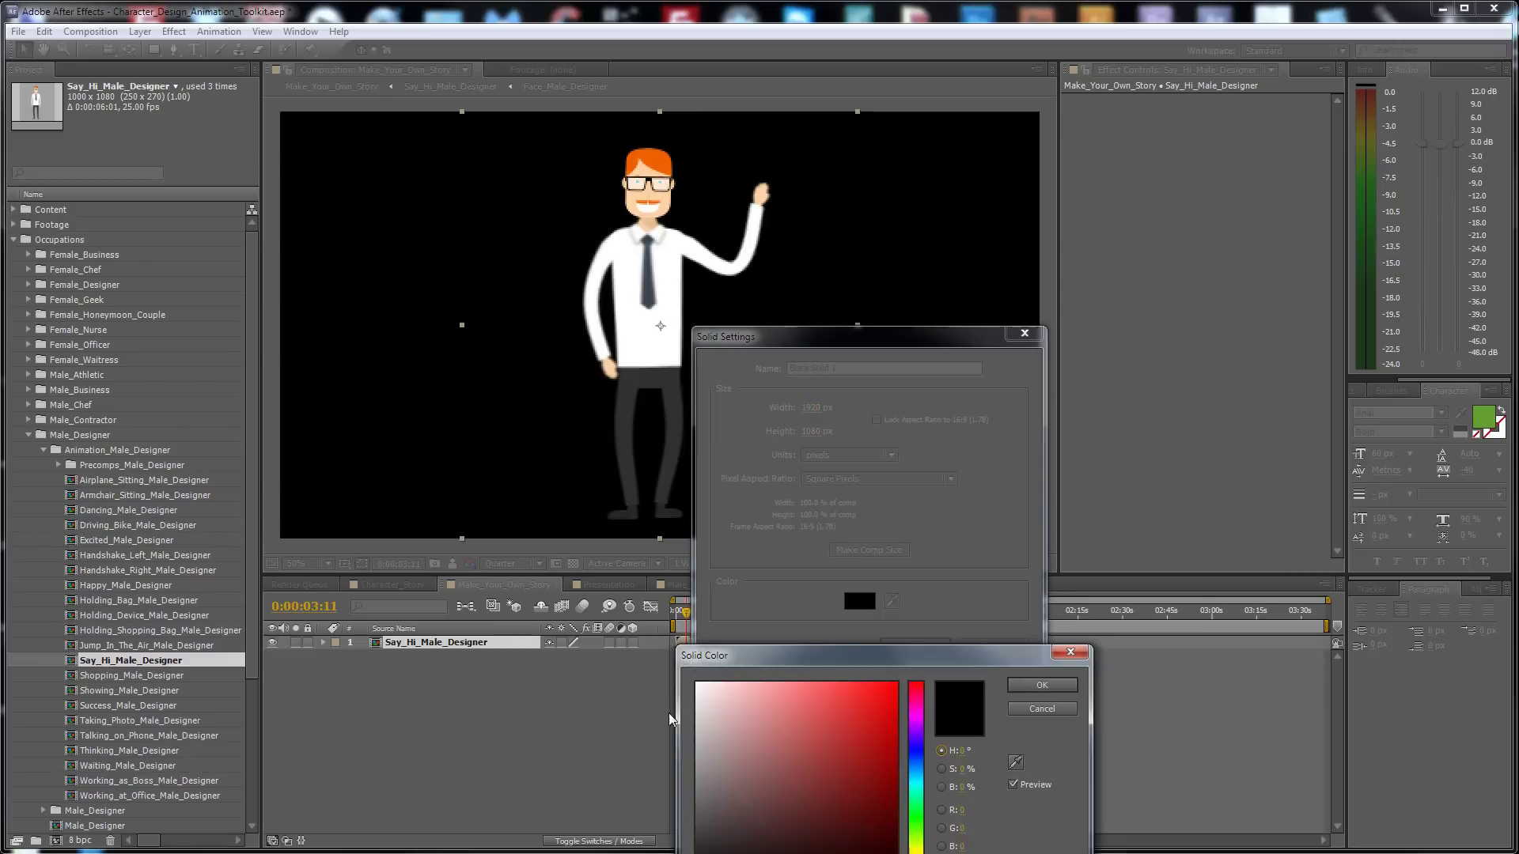
pyautogui.click(697, 708)
pyautogui.click(1041, 686)
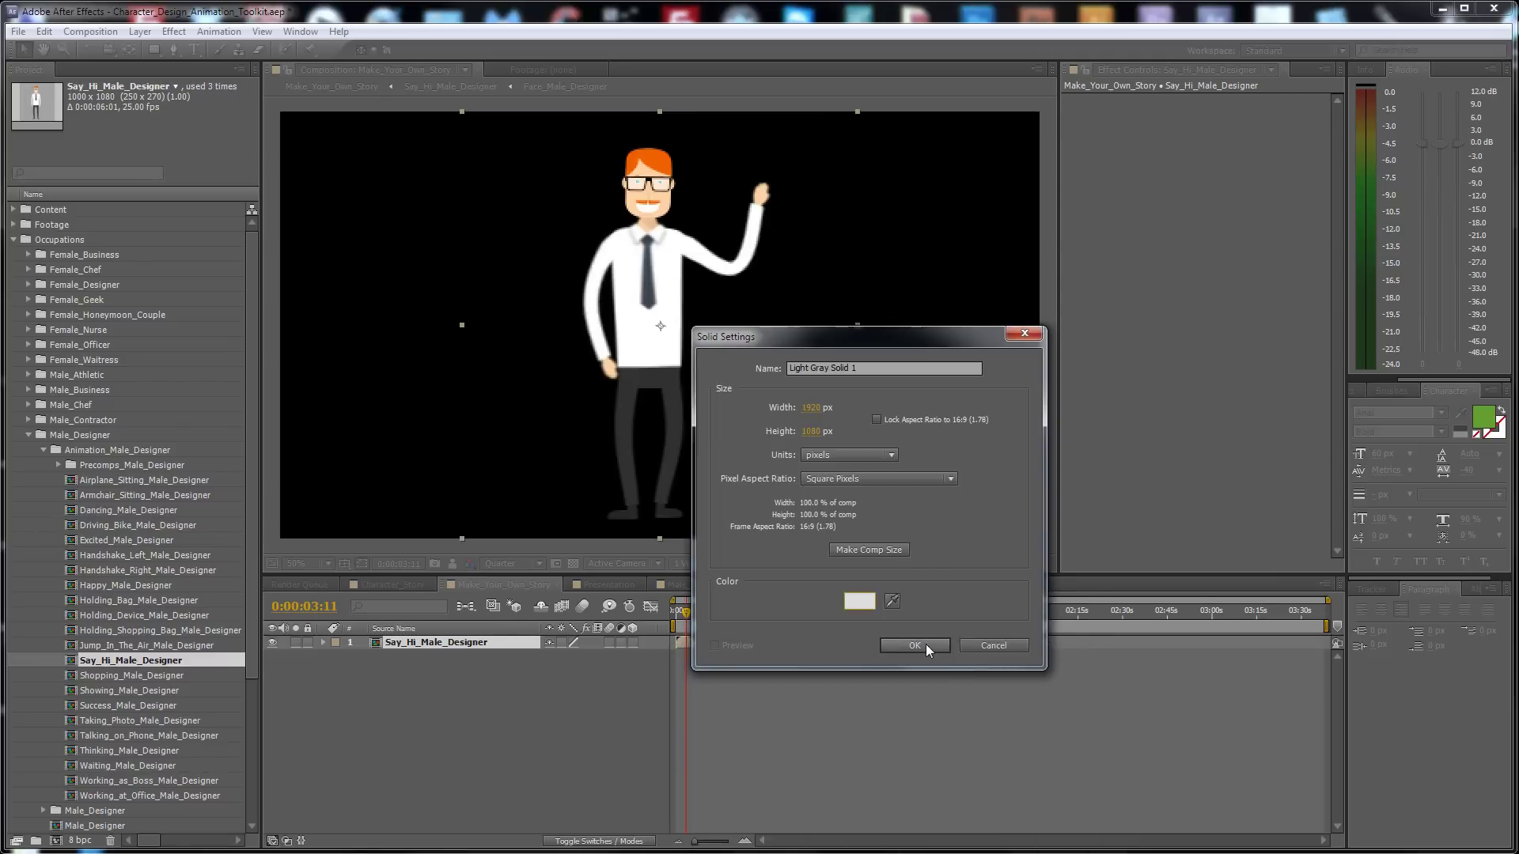
pyautogui.click(914, 644)
pyautogui.moveTo(516, 644)
pyautogui.mouseDown()
pyautogui.moveTo(468, 666)
pyautogui.moveTo(507, 671)
pyautogui.mouseUp()
pyautogui.click(718, 676)
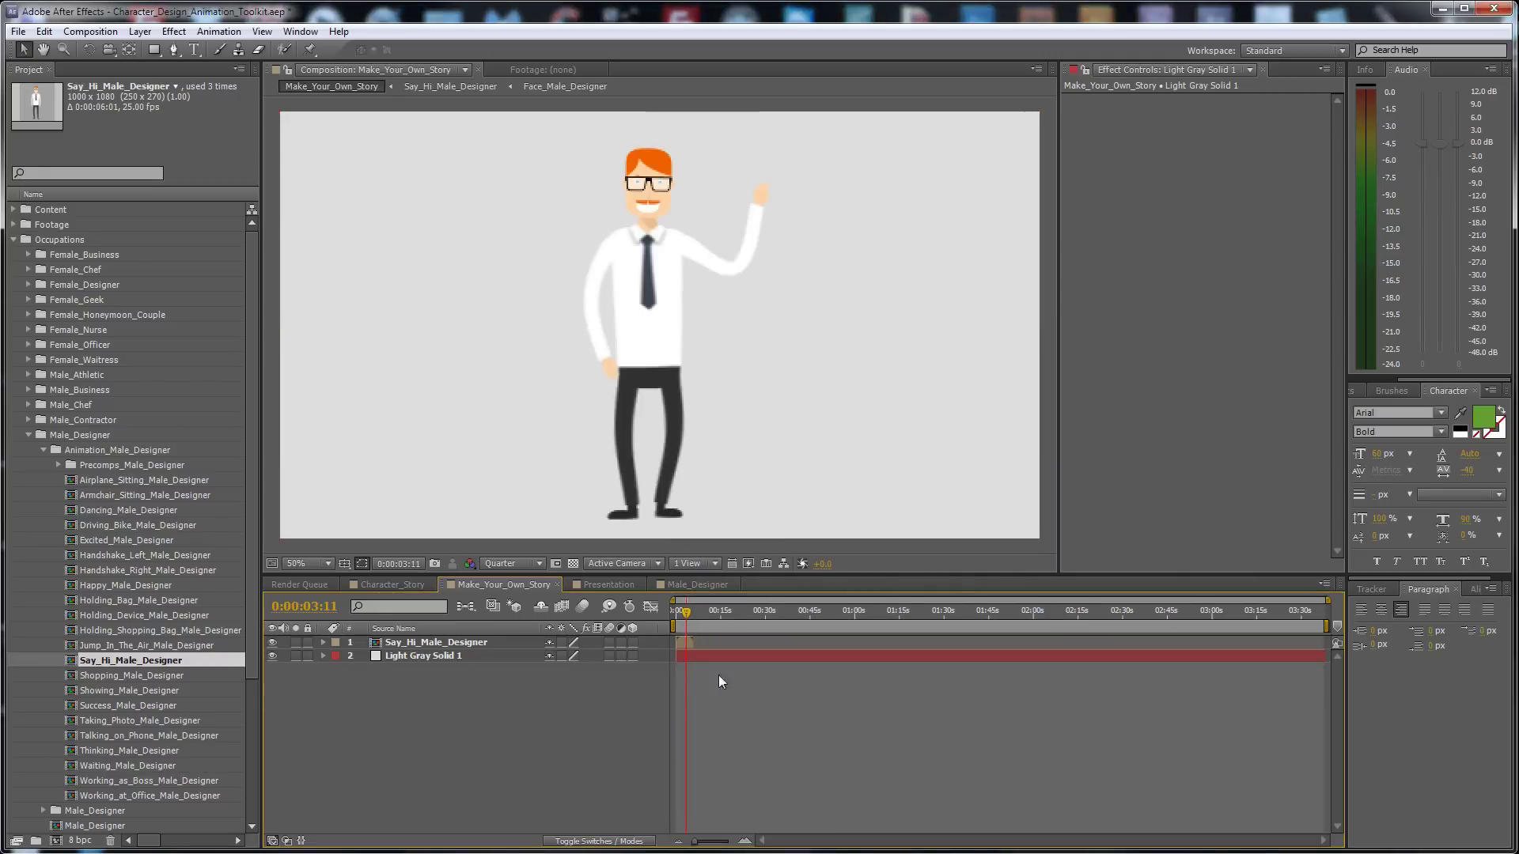
# Keep the preview resolution at Quarter and select the Say_Hi_Male_Designer layer
pyautogui.click(681, 640)
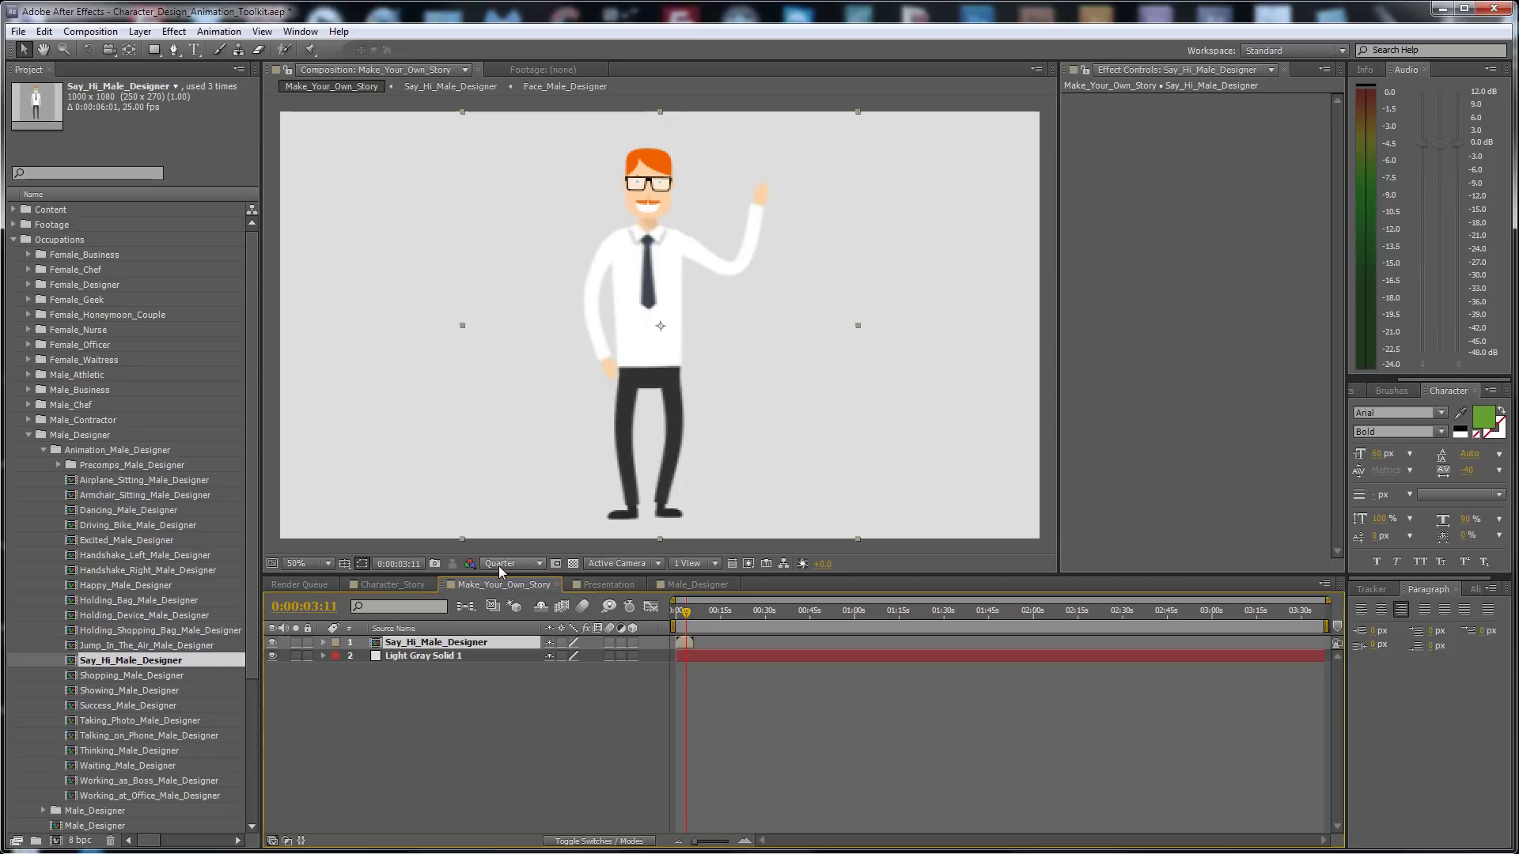
pyautogui.click(513, 563)
pyautogui.click(541, 660)
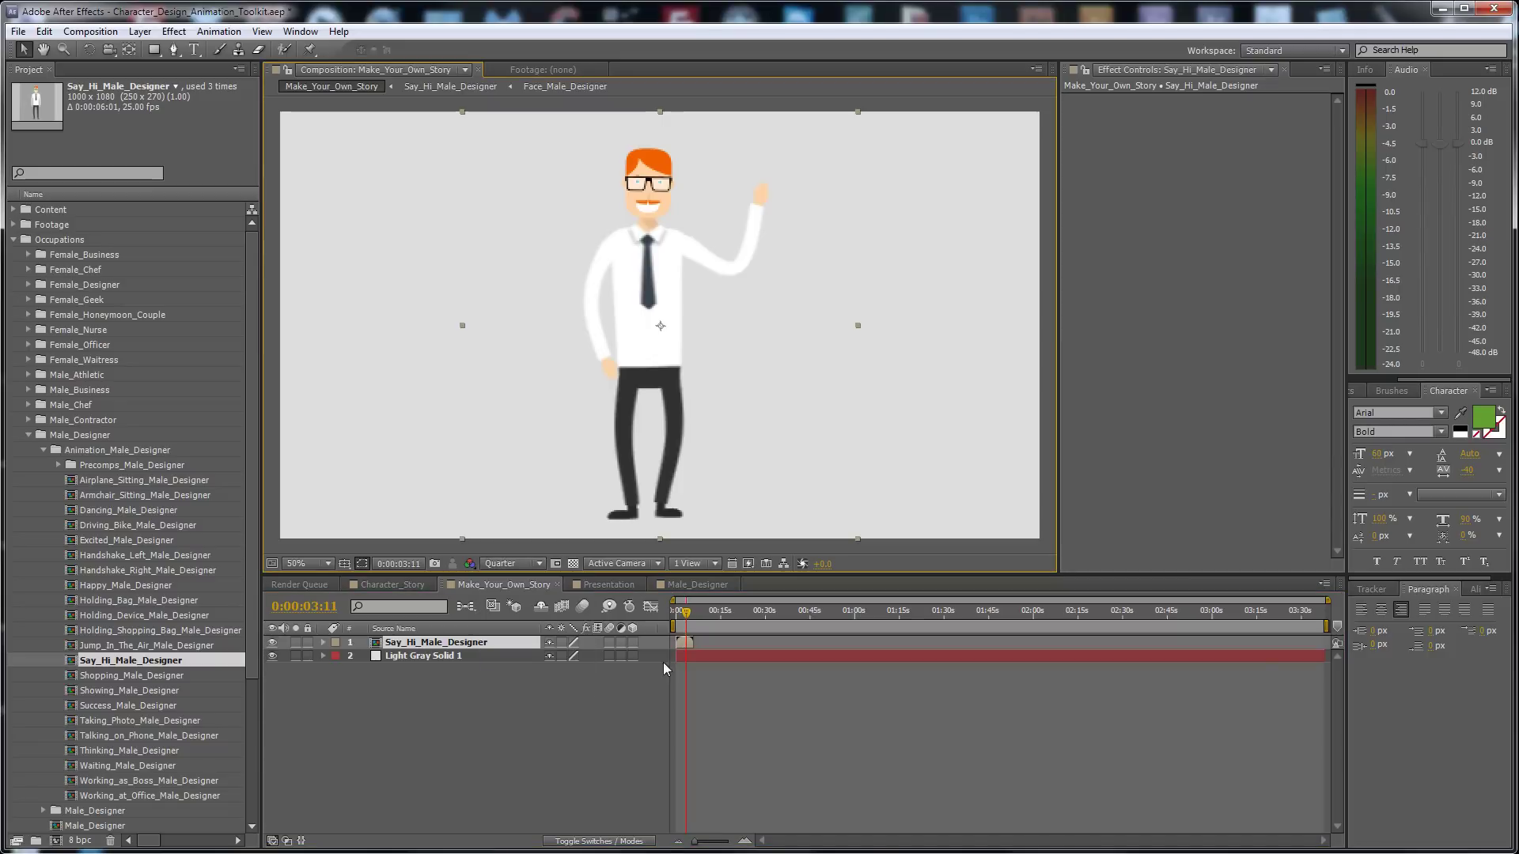
pyautogui.click(594, 716)
pyautogui.click(435, 644)
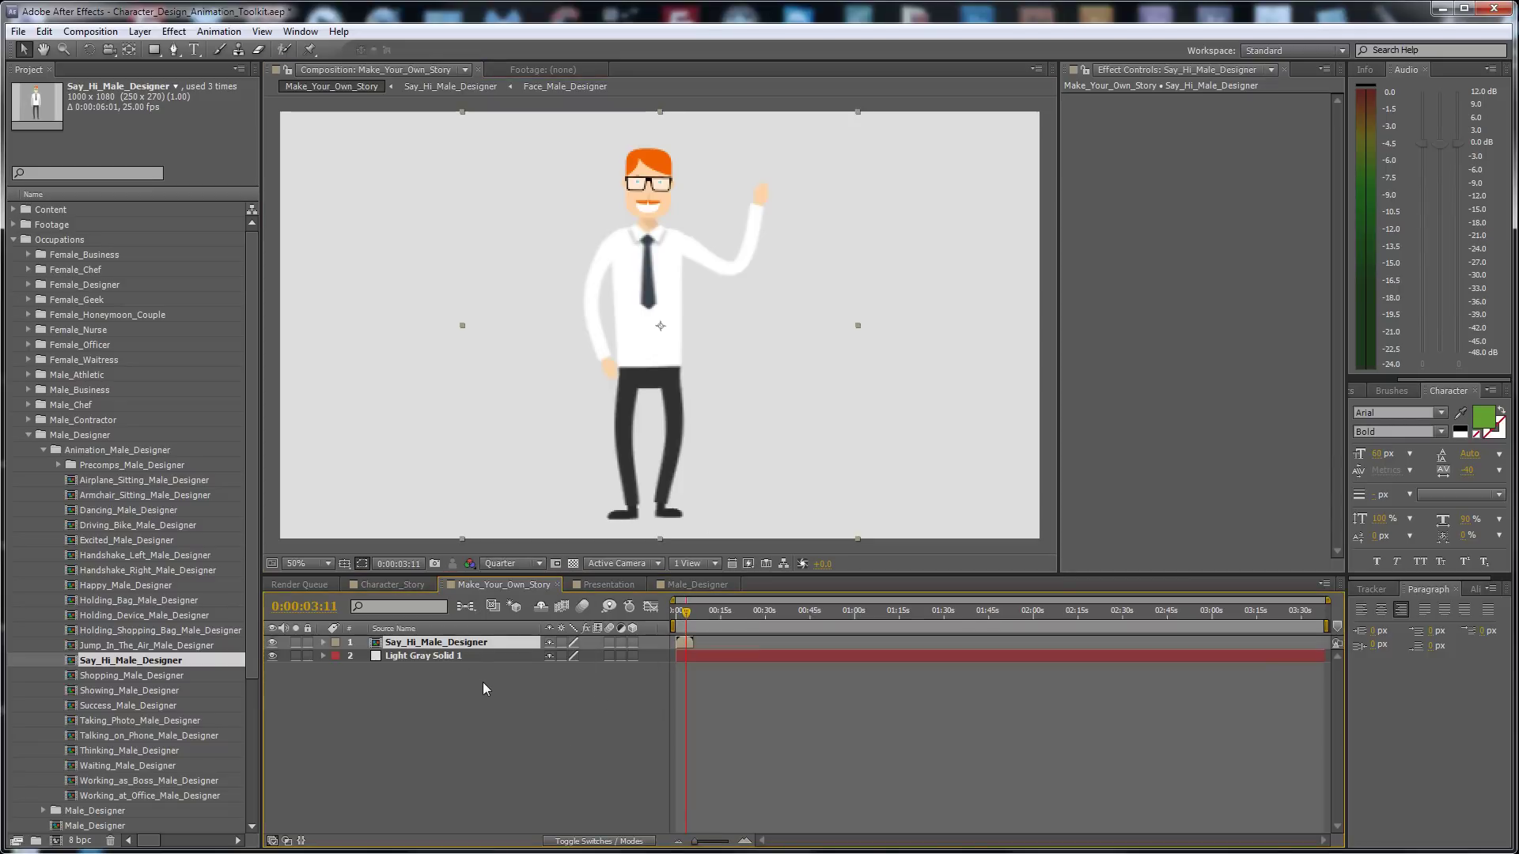
# Set the character's Scale to 90% (after trying 80%) and show Title/Action Safe guides
pyautogui.press('s')
pyautogui.click(568, 657)
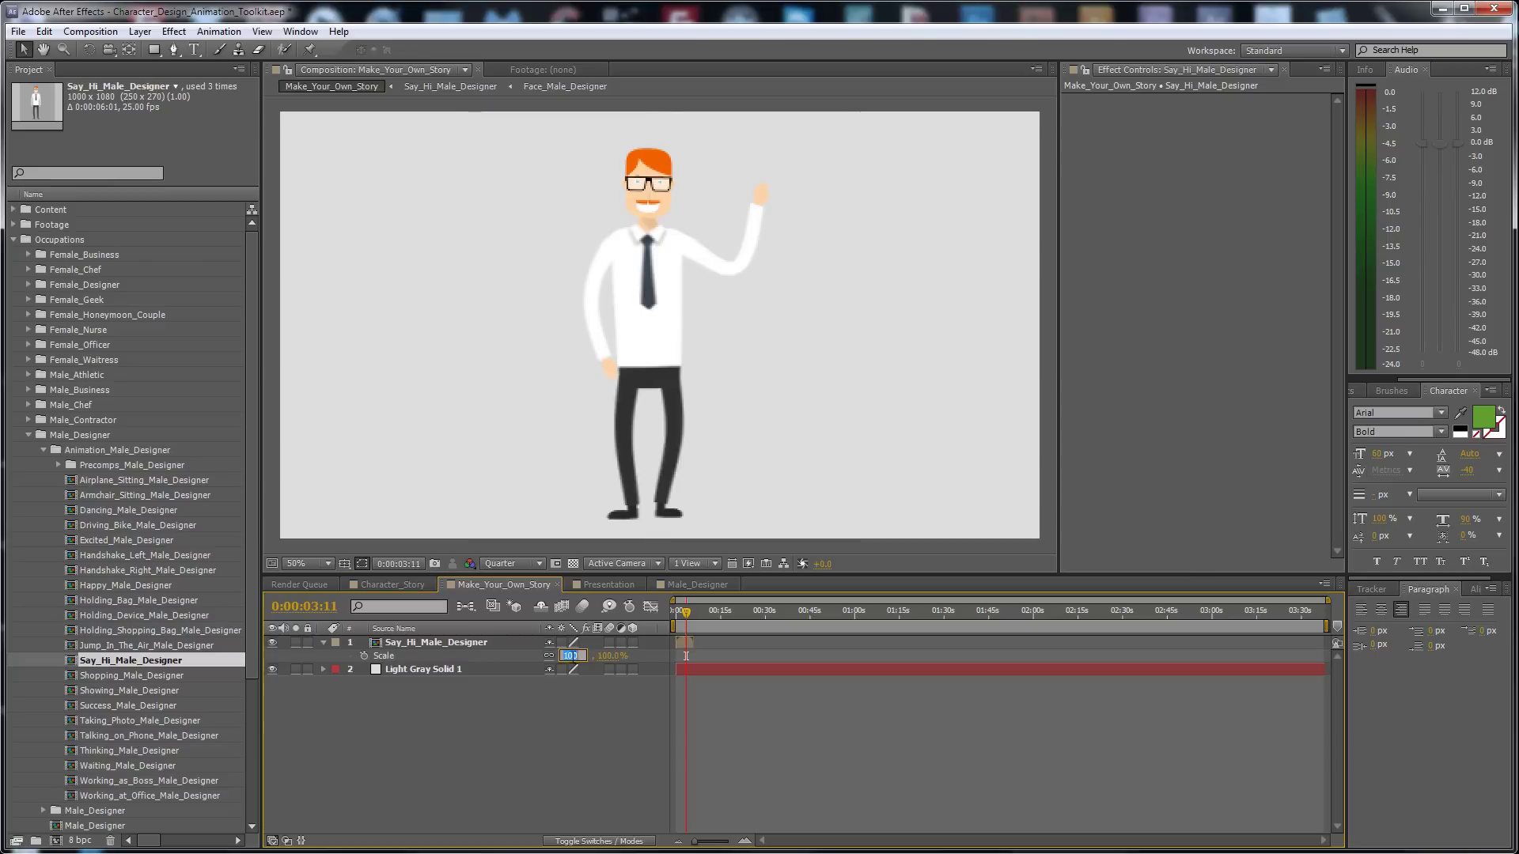
pyautogui.moveTo(1059, 515); pyautogui.dragTo(1174, 515)
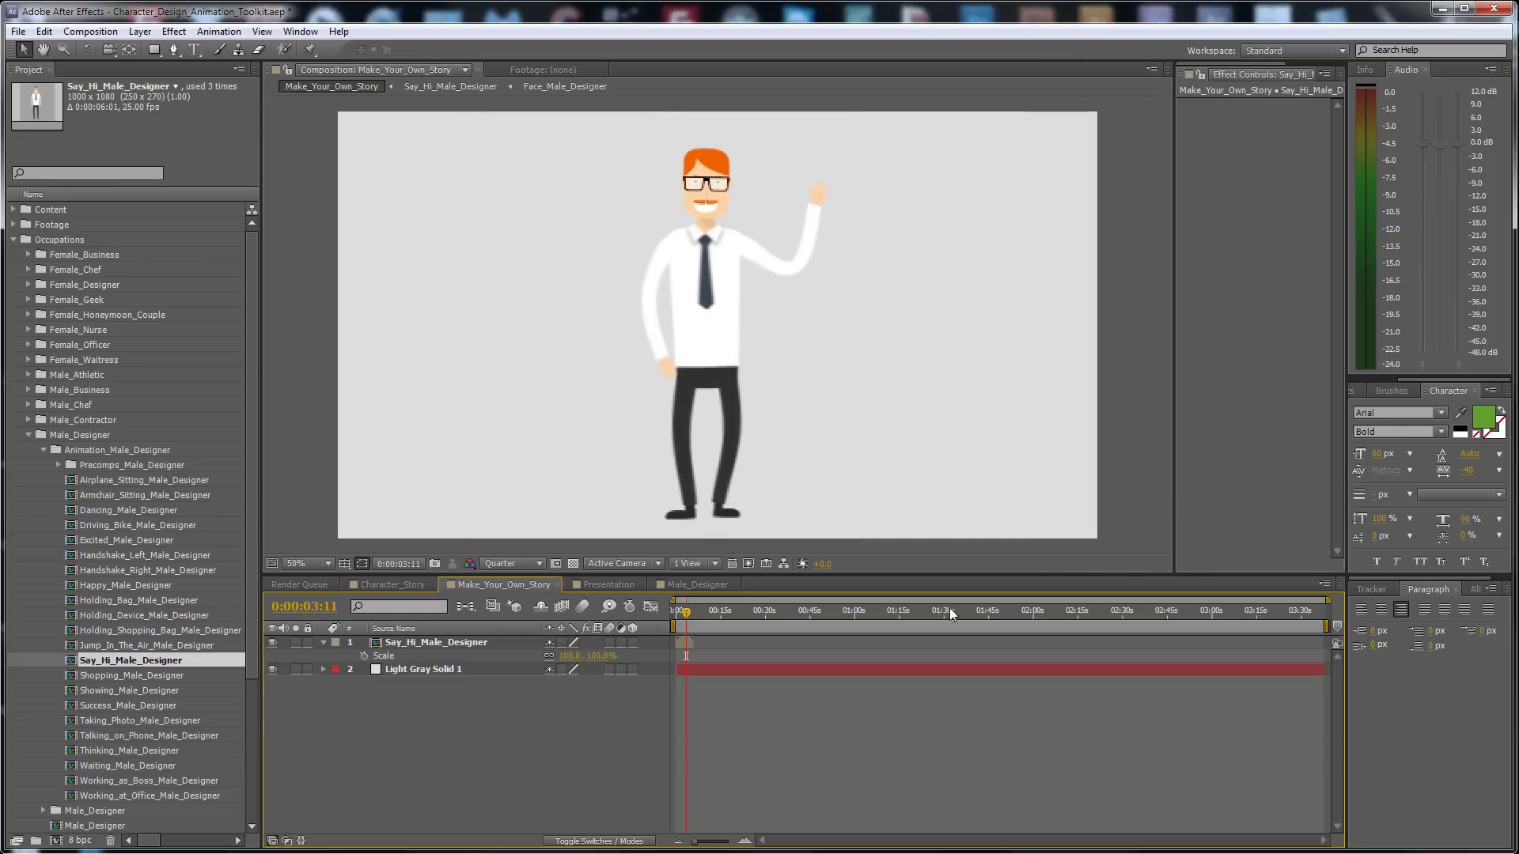
pyautogui.click(601, 656)
pyautogui.press('Return')
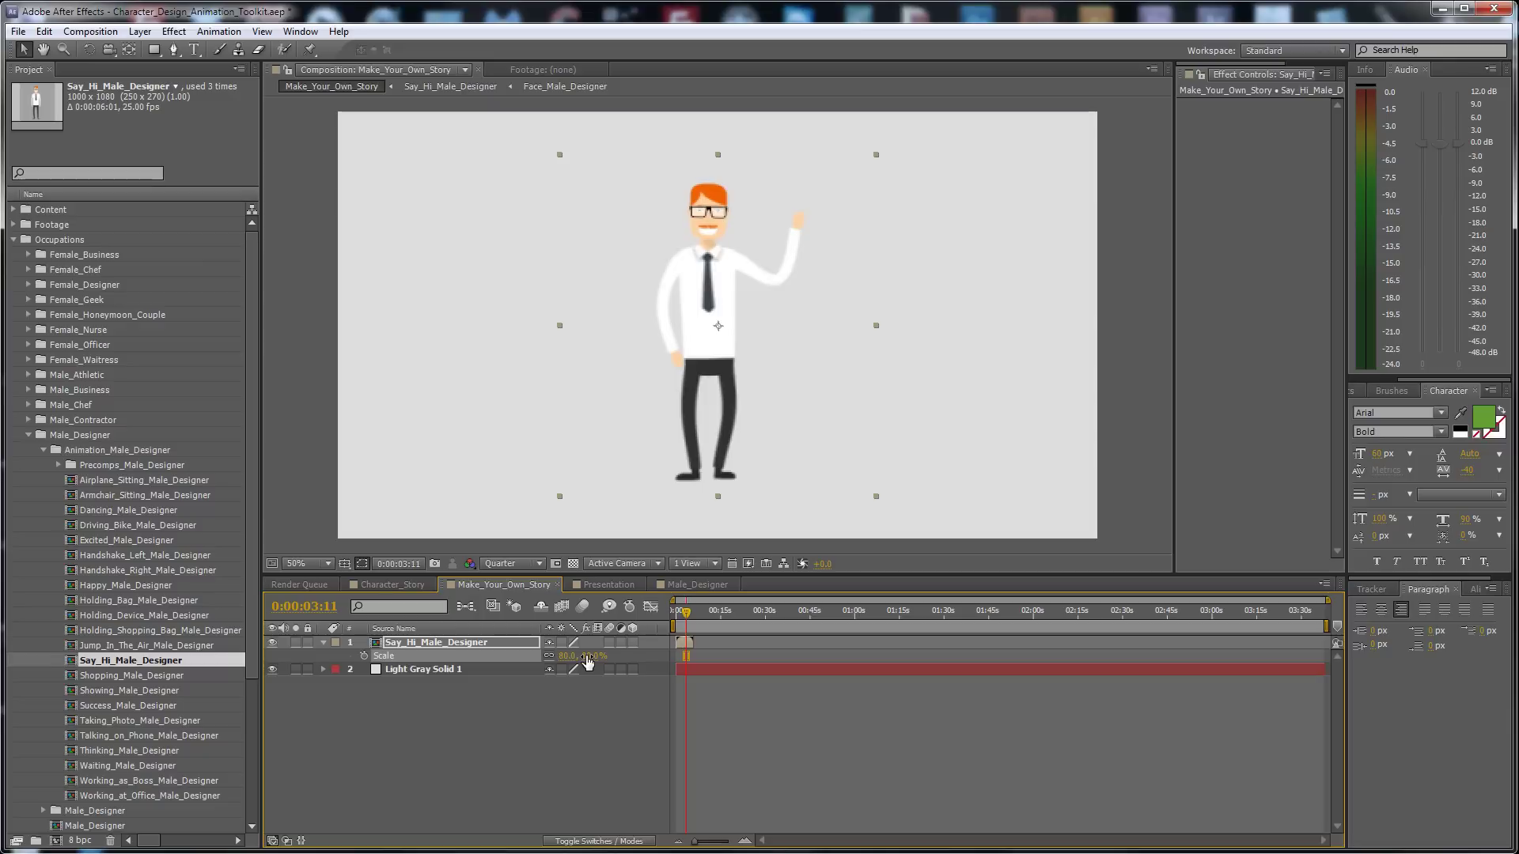
pyautogui.click(409, 647)
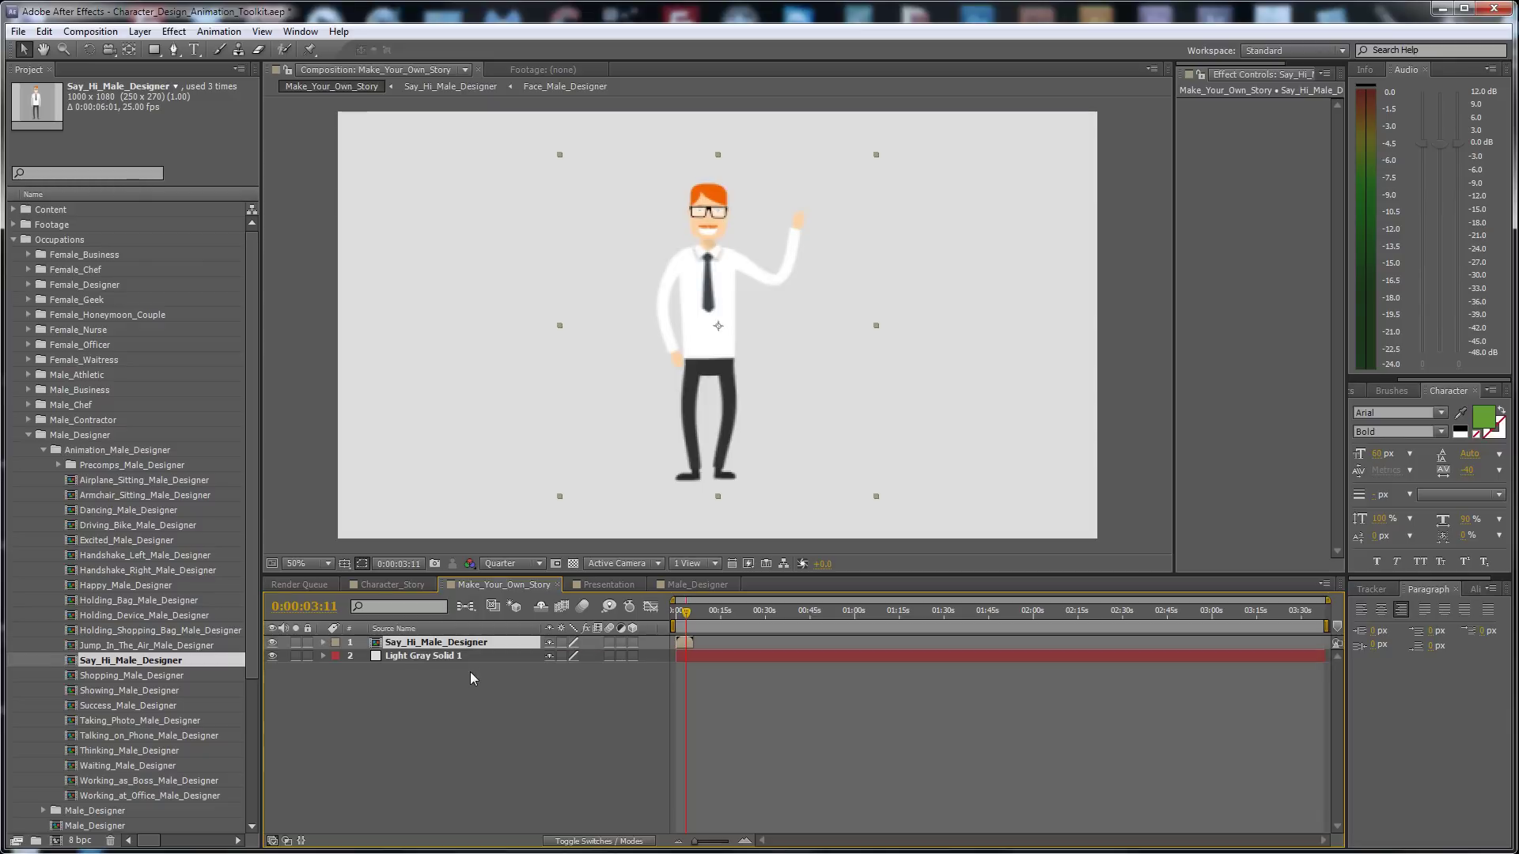
pyautogui.click(594, 656)
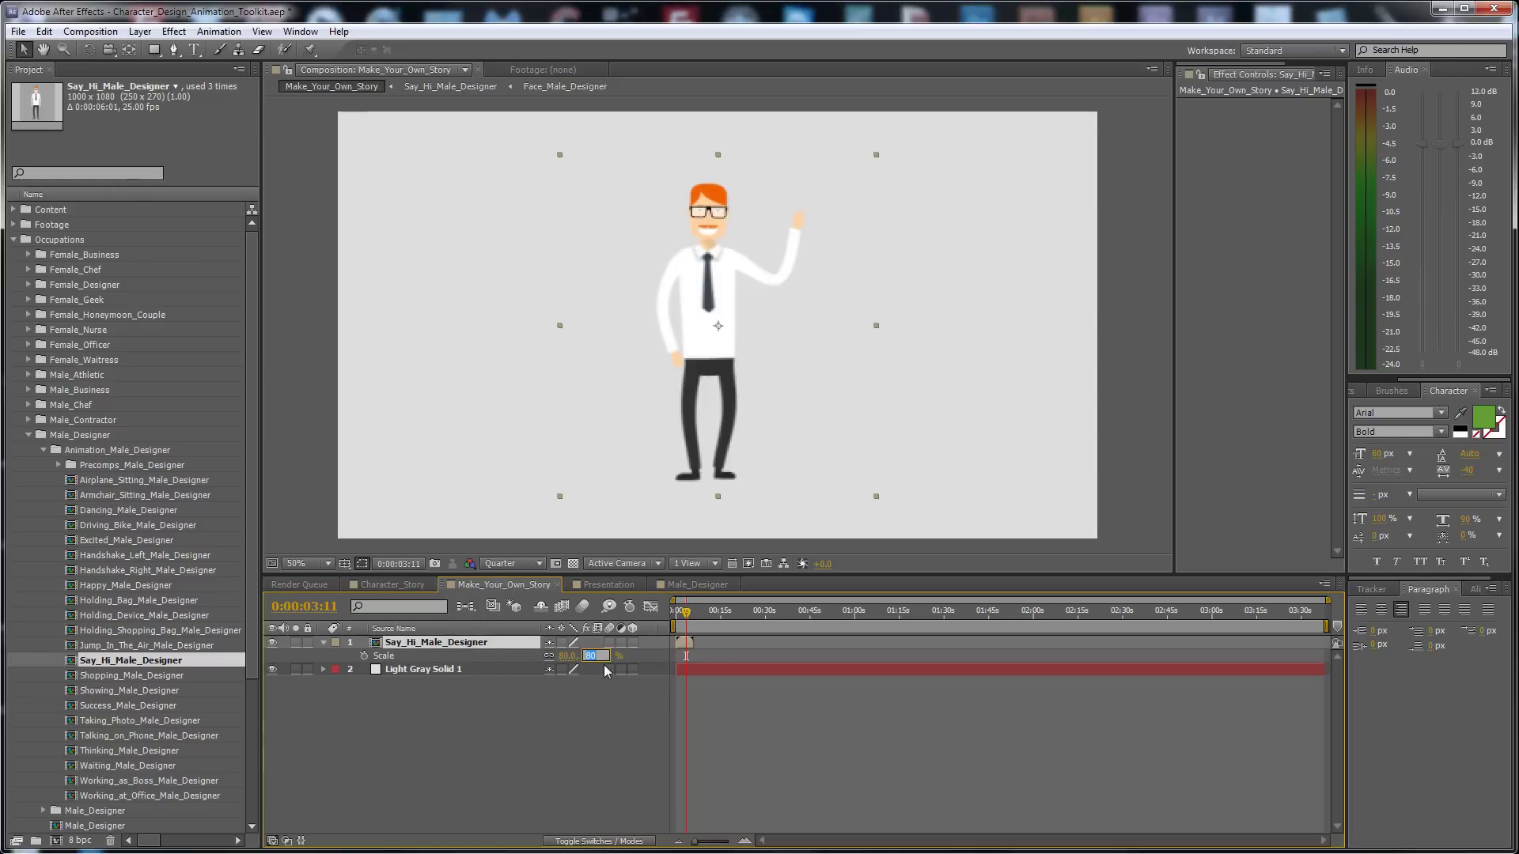
pyautogui.press('Return')
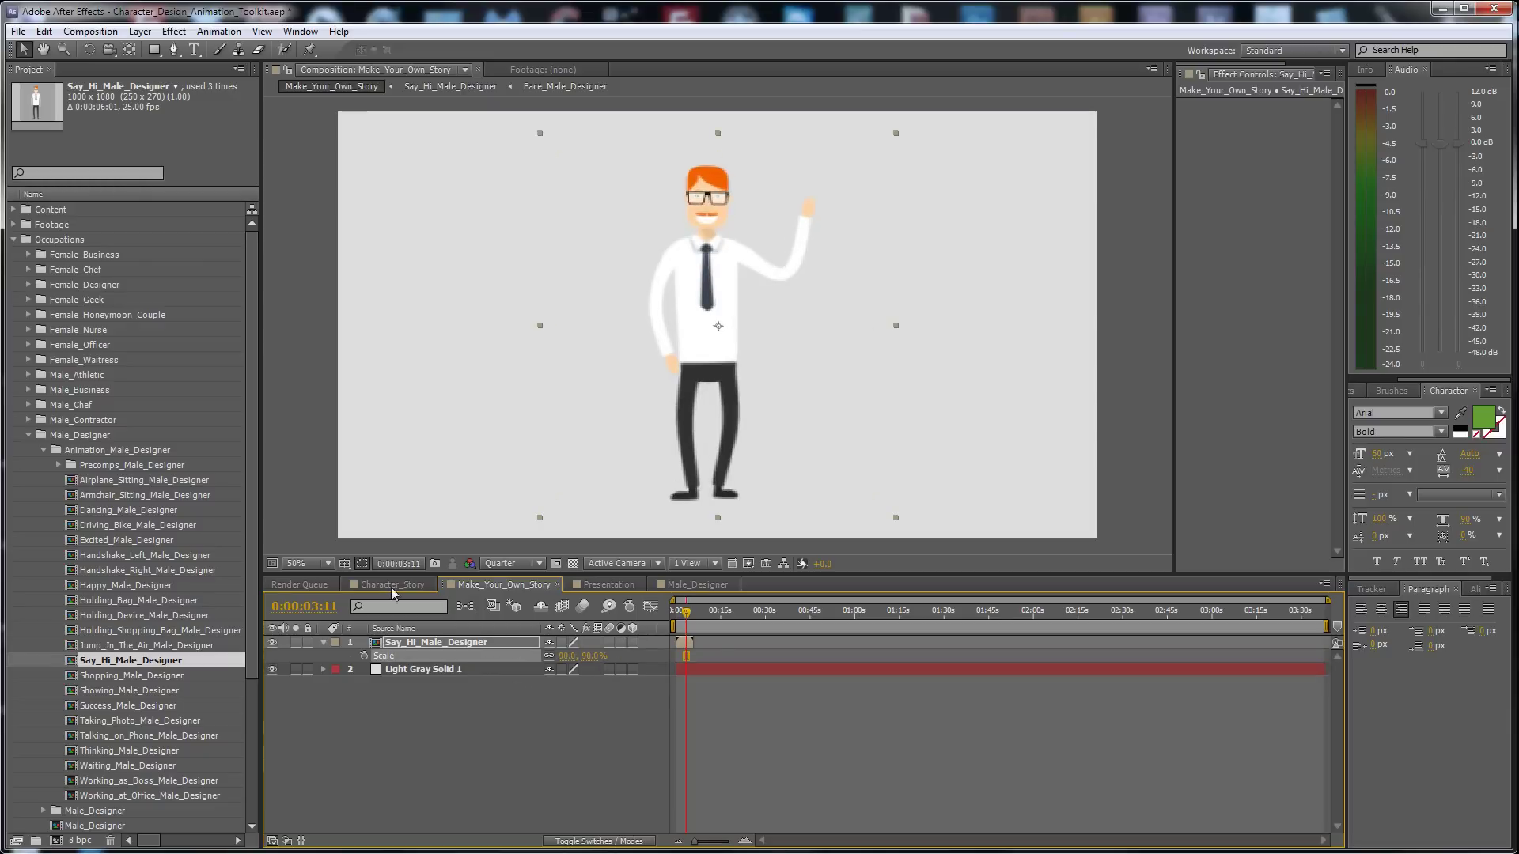
pyautogui.click(358, 564)
pyautogui.click(388, 578)
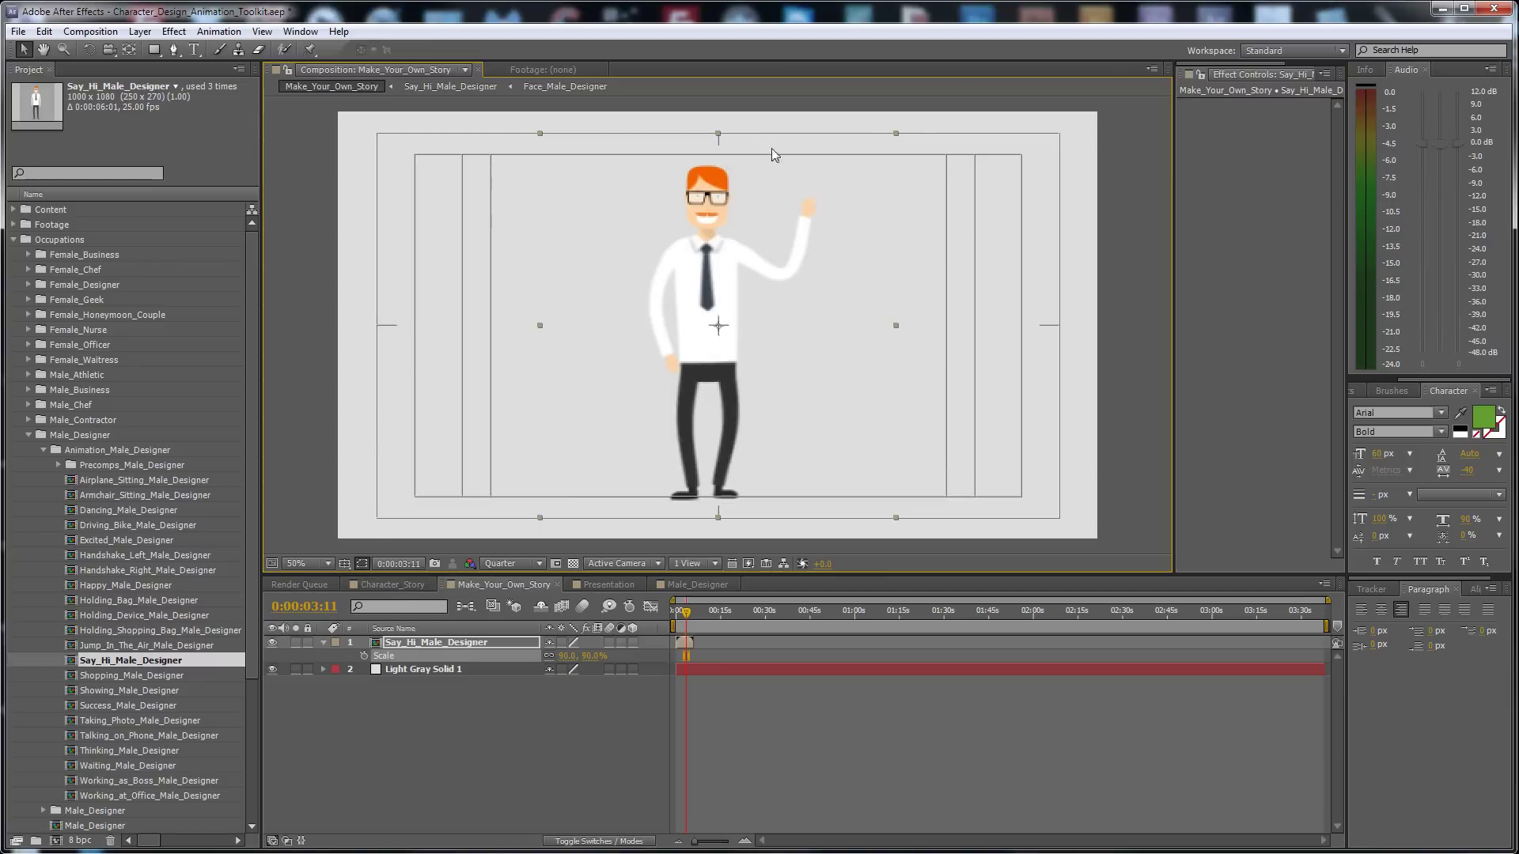
# Hide the safe guides, zoom the timeline, collapse Scale and set the time to 0:00:05:00
pyautogui.click(344, 564)
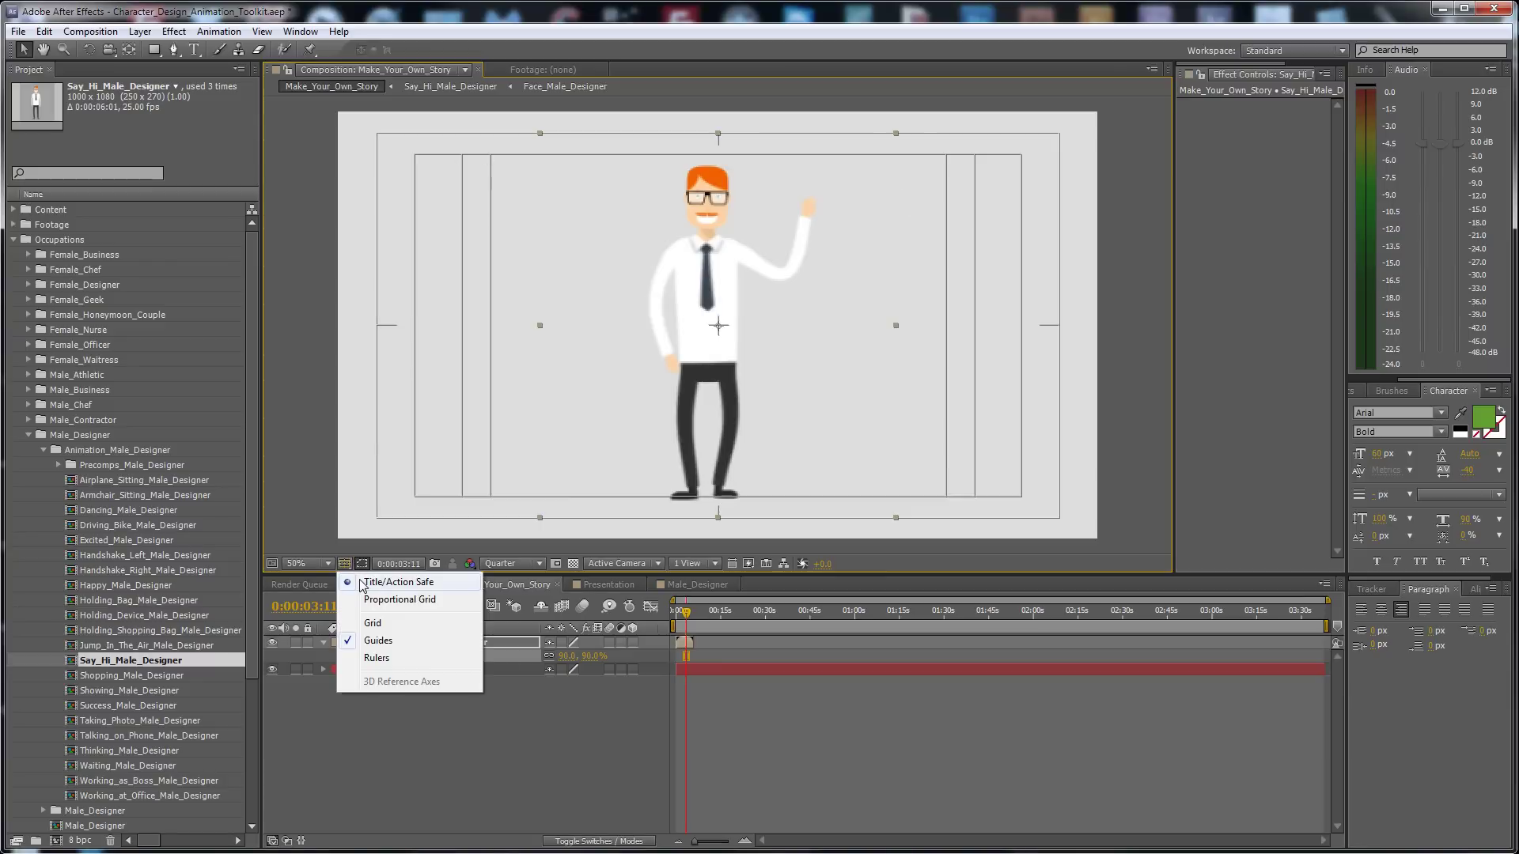
pyautogui.click(360, 586)
pyautogui.click(576, 707)
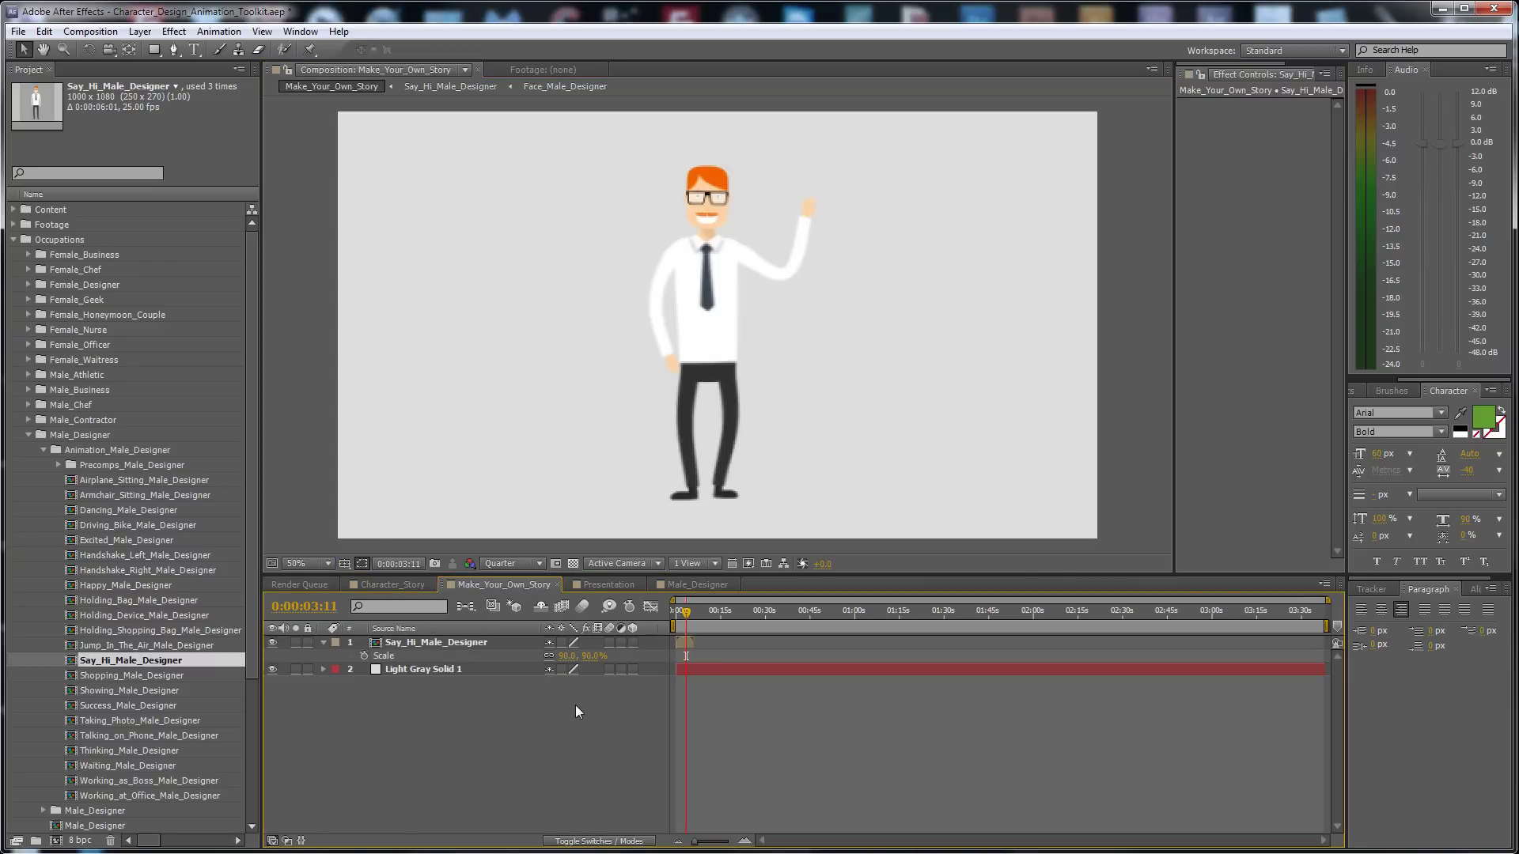
pyautogui.press('=')
pyautogui.press('=')
pyautogui.press('=')
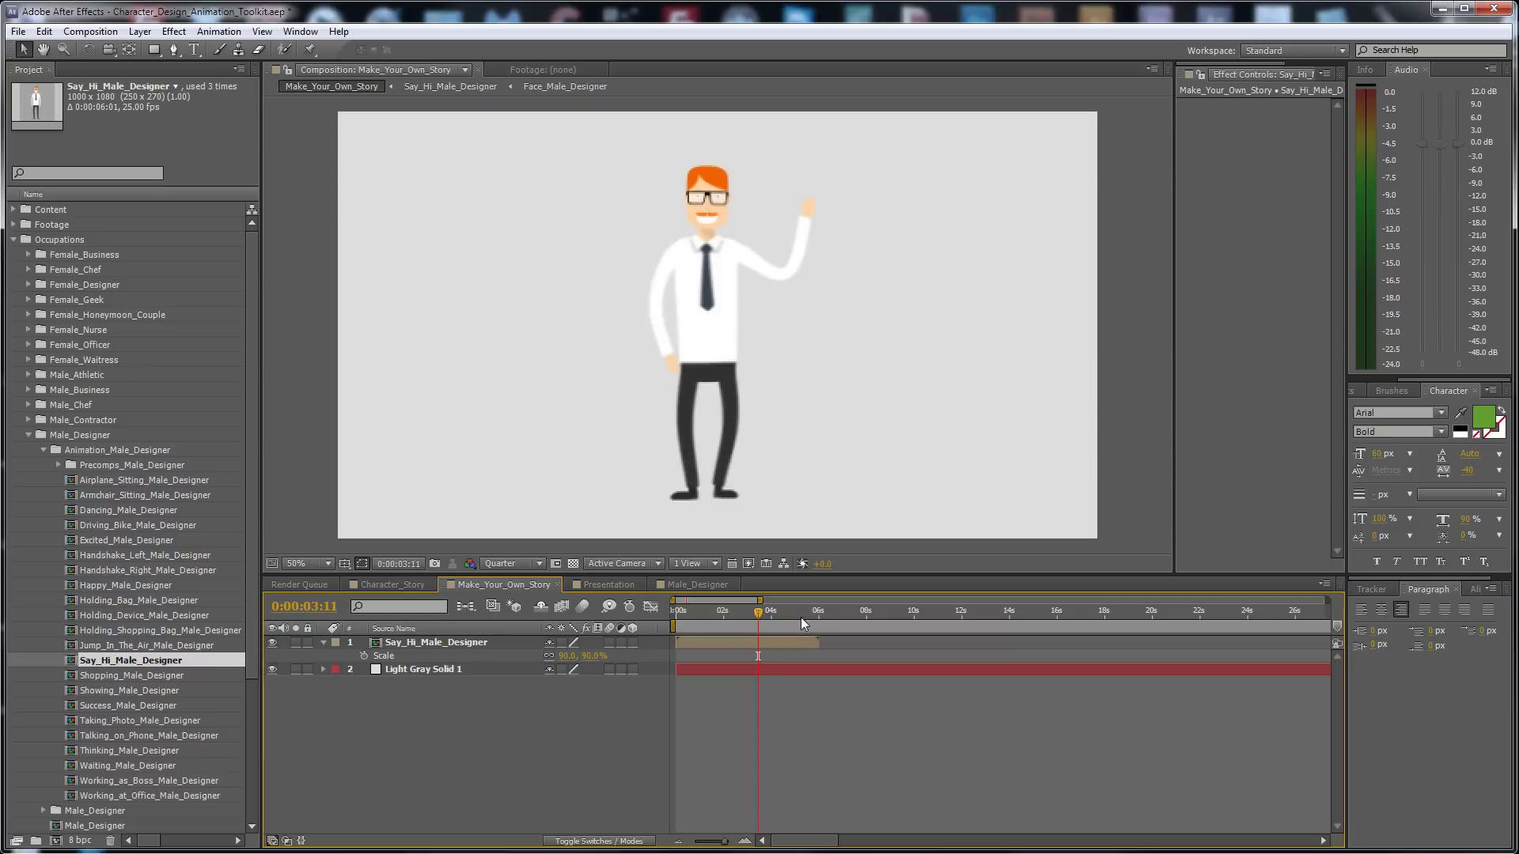
pyautogui.click(798, 618)
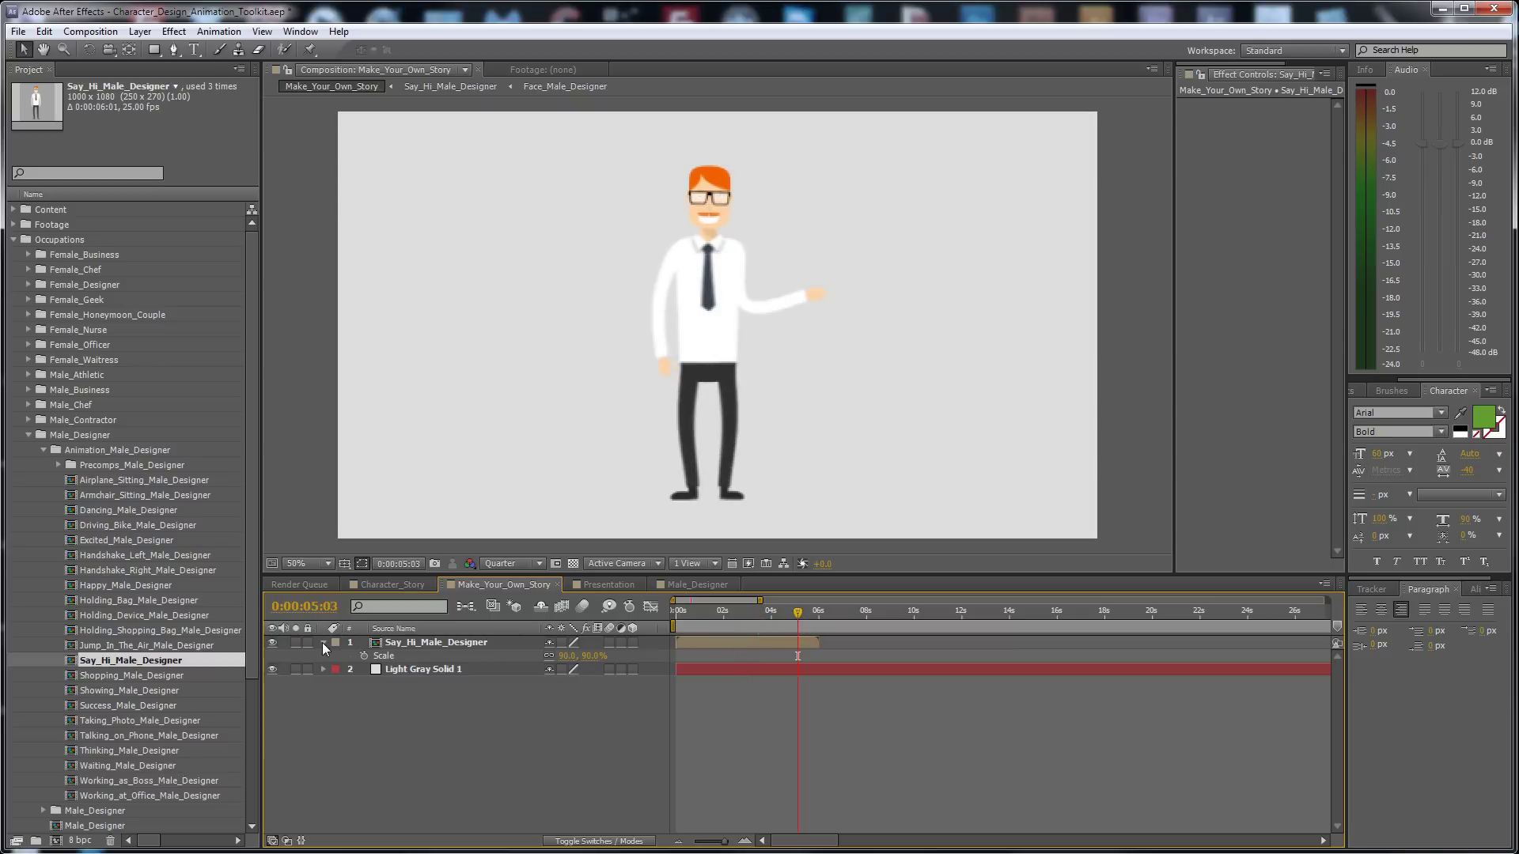
pyautogui.click(323, 644)
pyautogui.click(814, 616)
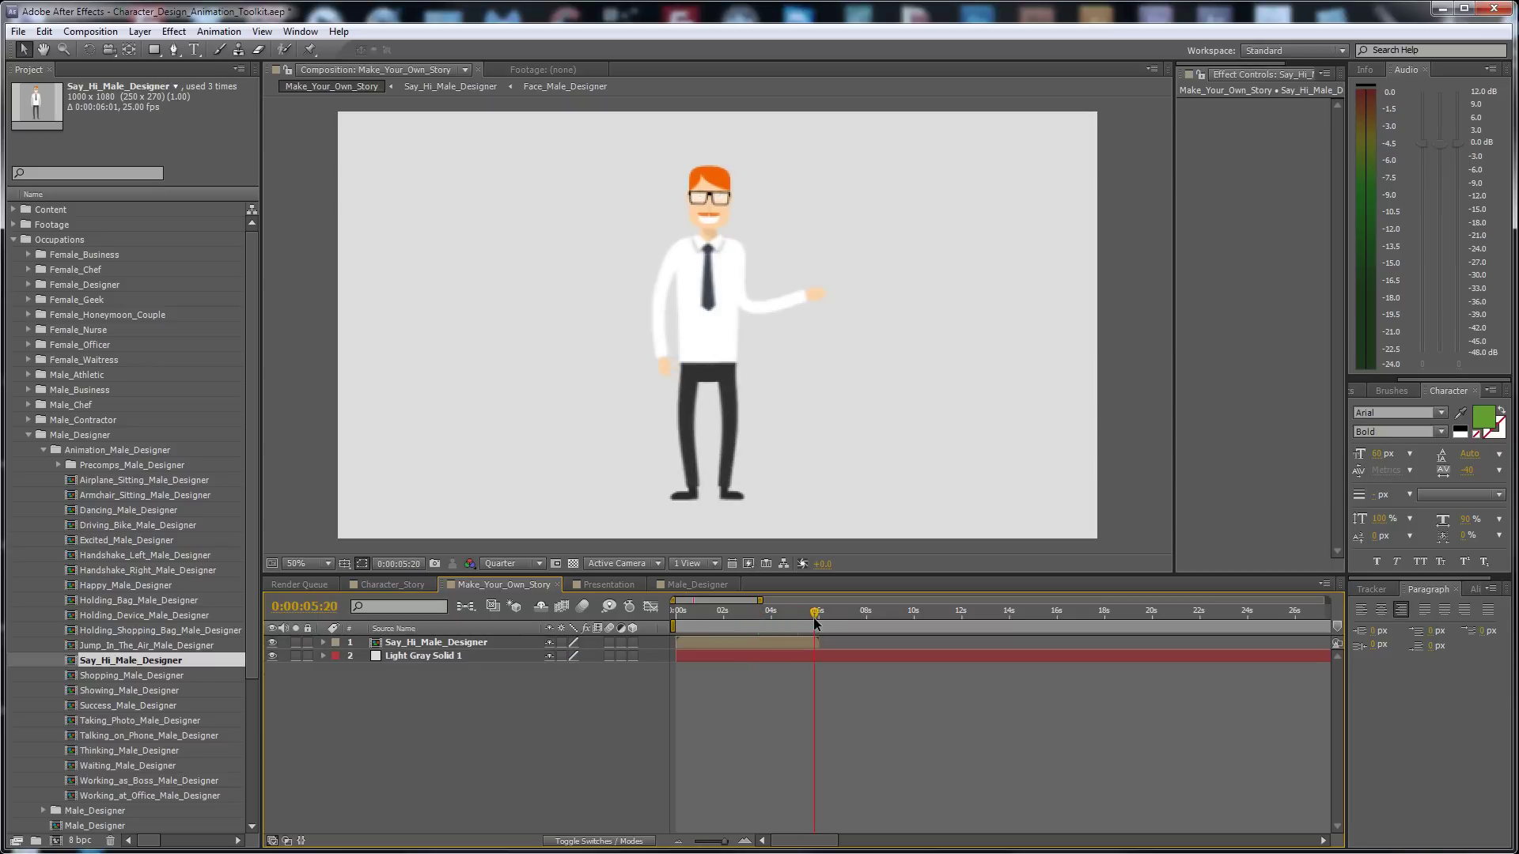
pyautogui.click(782, 645)
pyautogui.moveTo(687, 621); pyautogui.dragTo(795, 620)
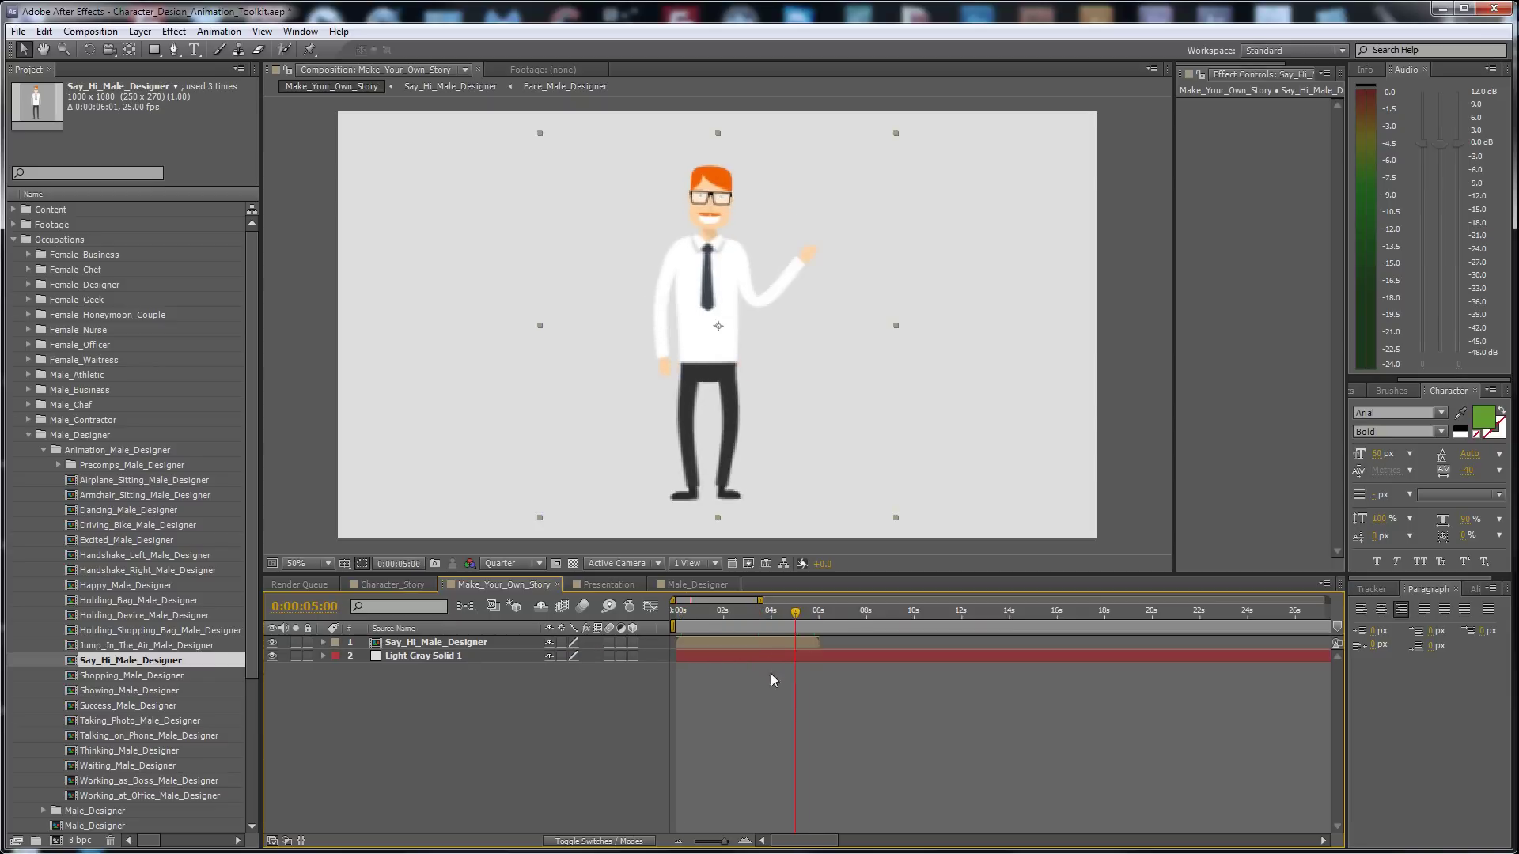
# Duplicate layer 1, Say_Hi_Male_Designer, with Ctrl+D and select Thinking_Male_Designer in the project
pyautogui.click(766, 644)
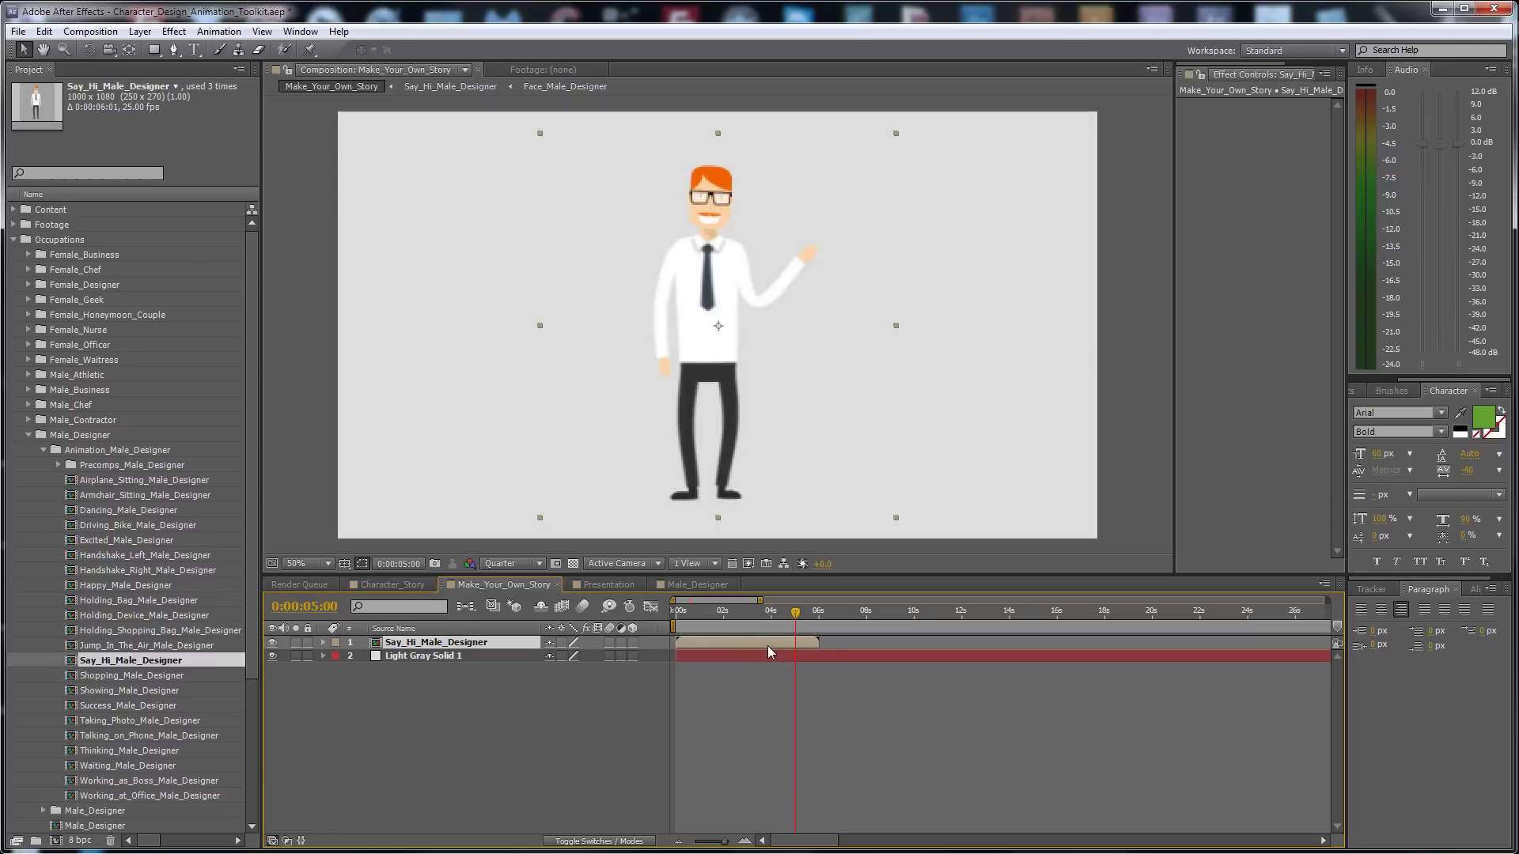
pyautogui.hotkey('ctrl', 'd')
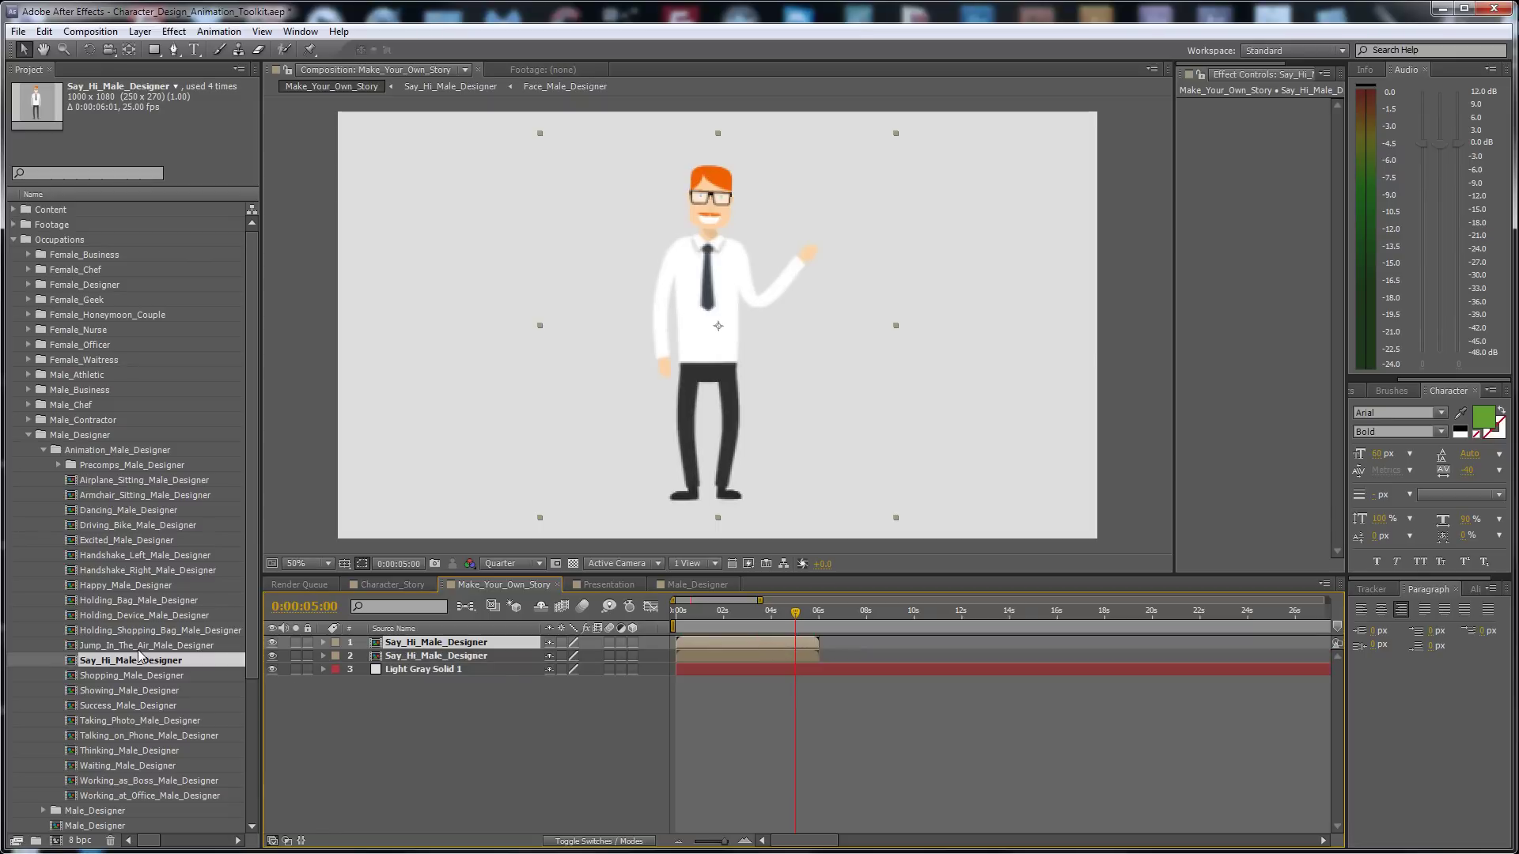
pyautogui.scroll(-1, 254, 613)
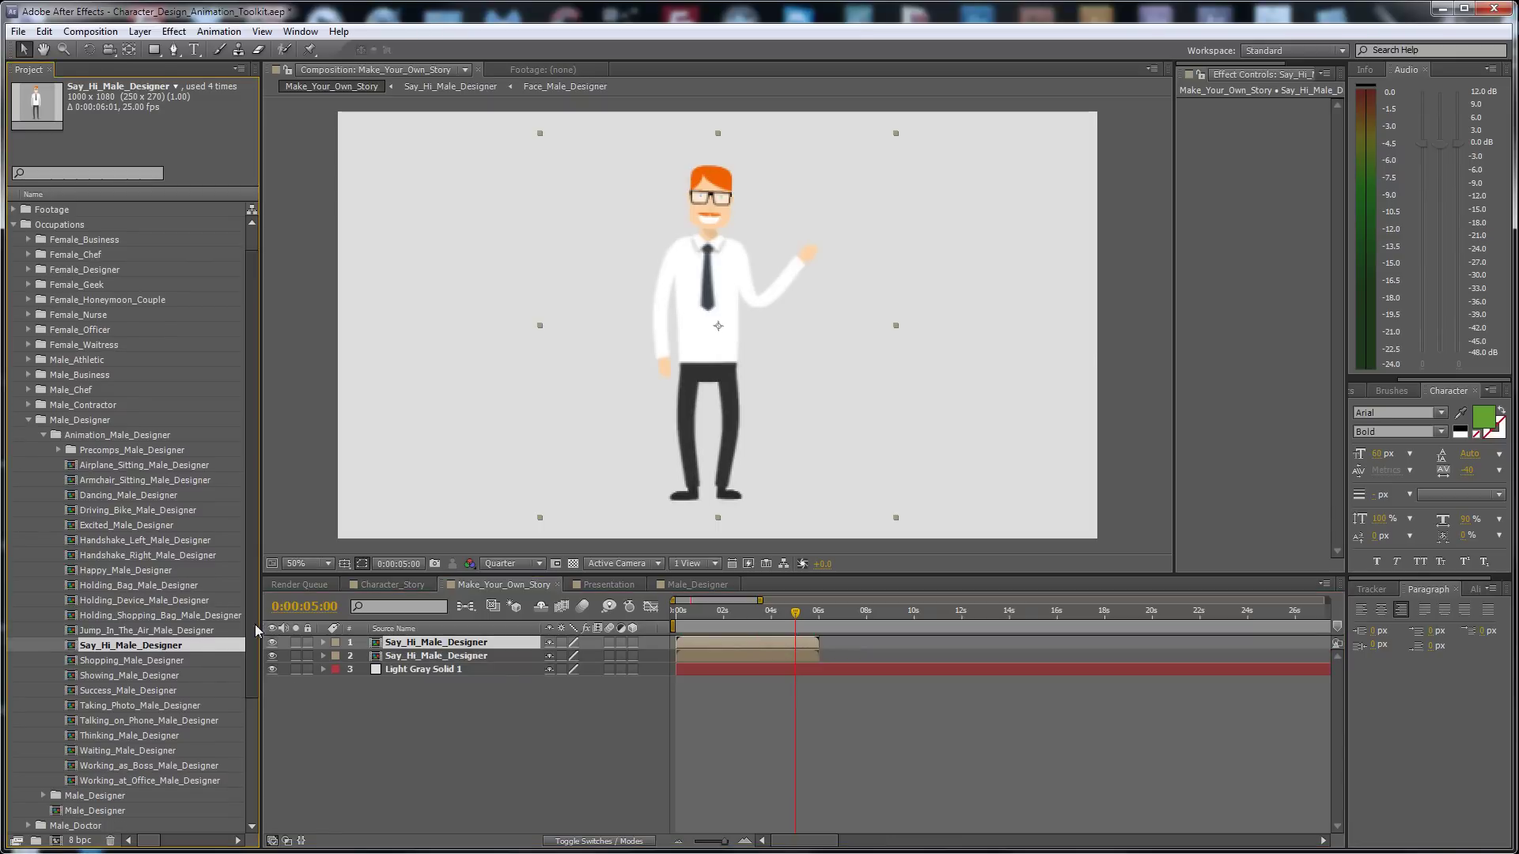
pyautogui.click(135, 736)
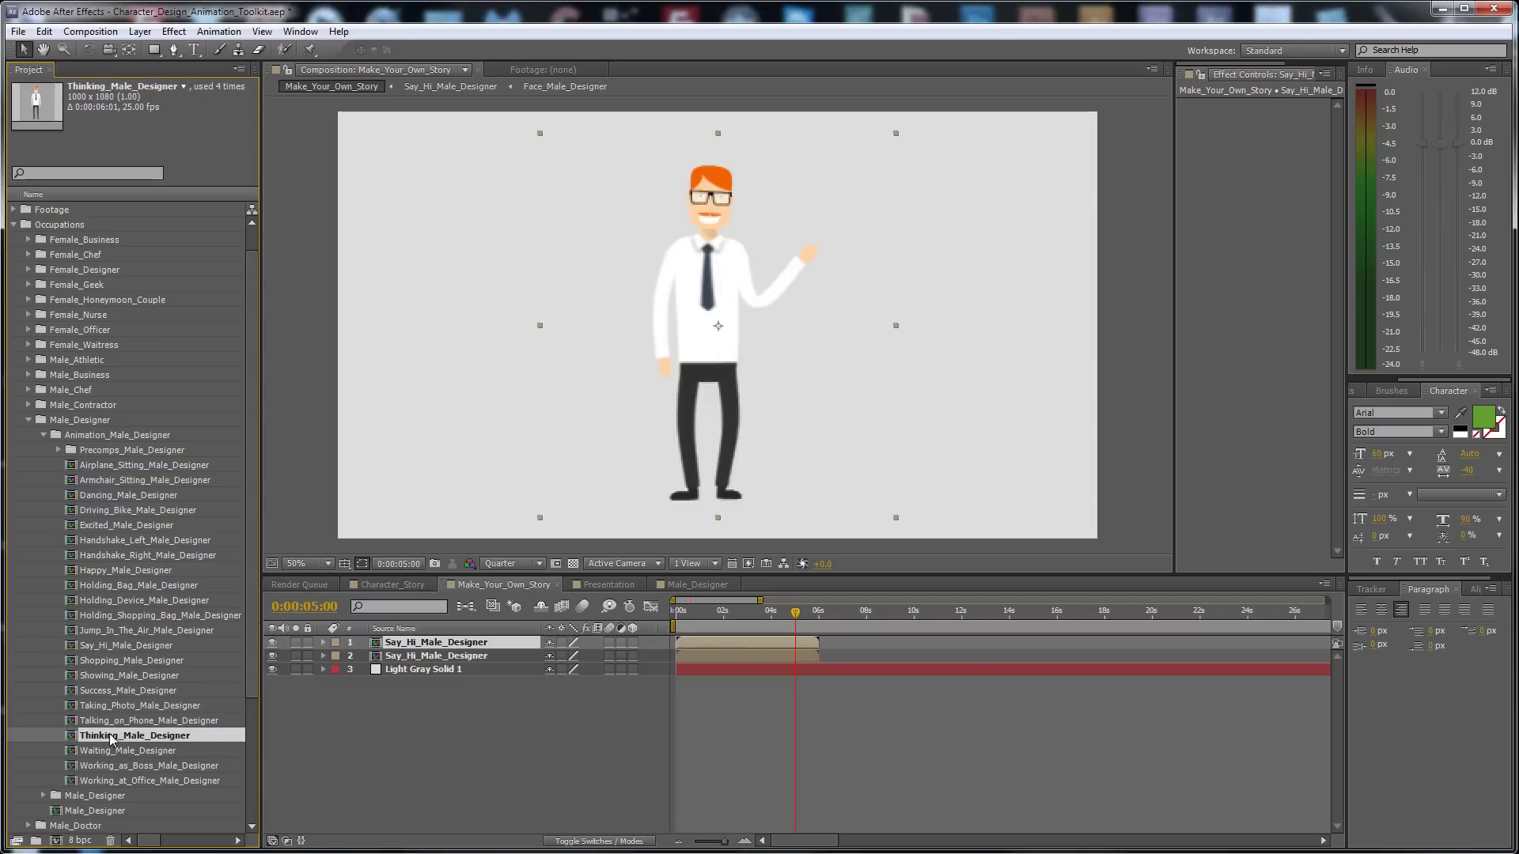
# Swap in Thinking_Male_Designer for layer 1, starting at about 6 seconds, and preview from there
pyautogui.moveTo(111, 739); pyautogui.dragTo(426, 669)
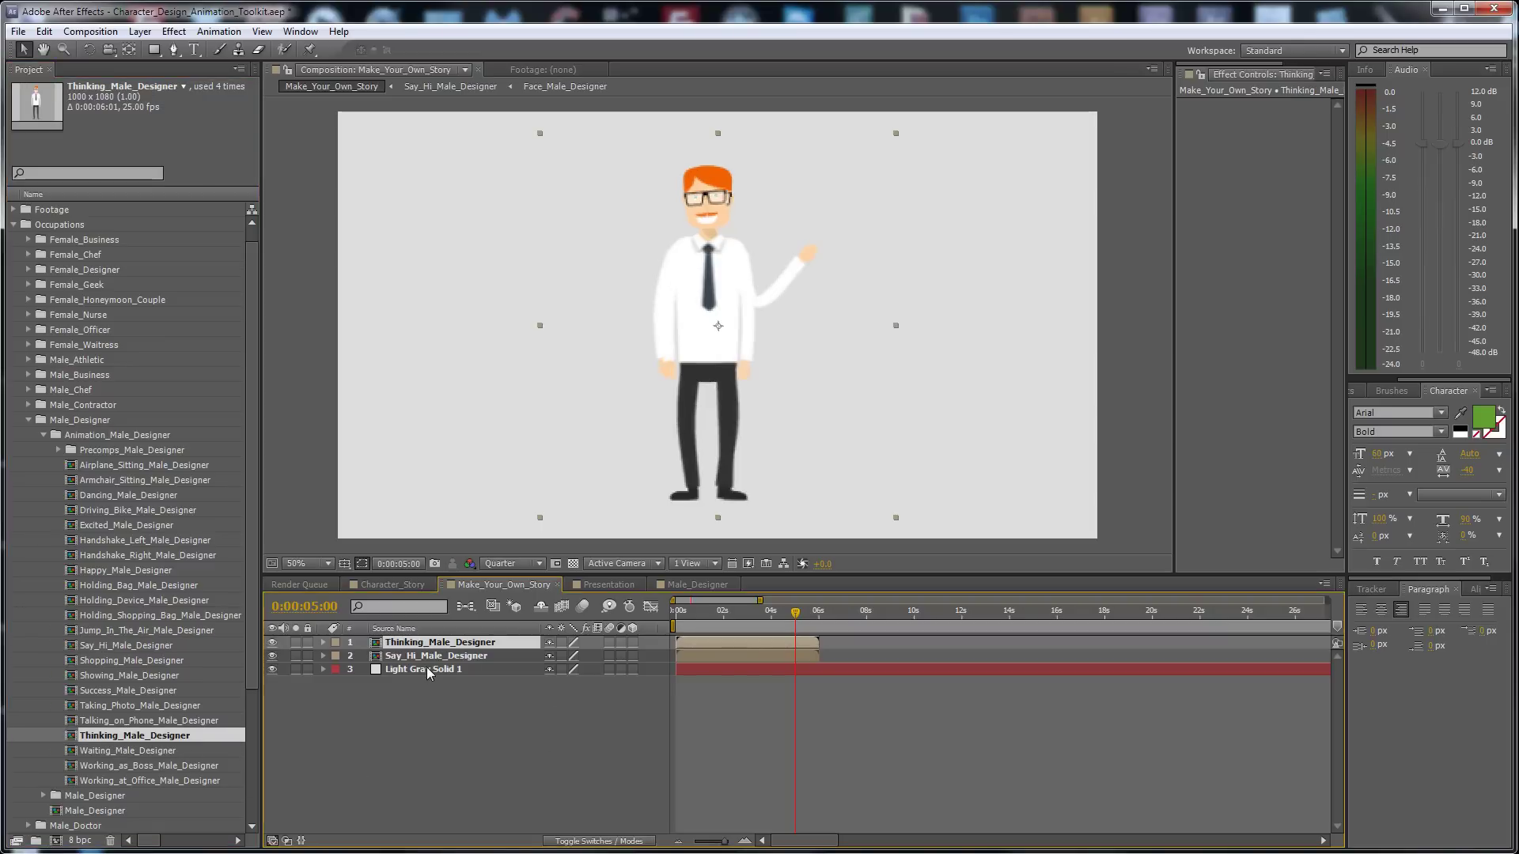
pyautogui.moveTo(698, 638); pyautogui.dragTo(844, 644)
pyautogui.click(821, 611)
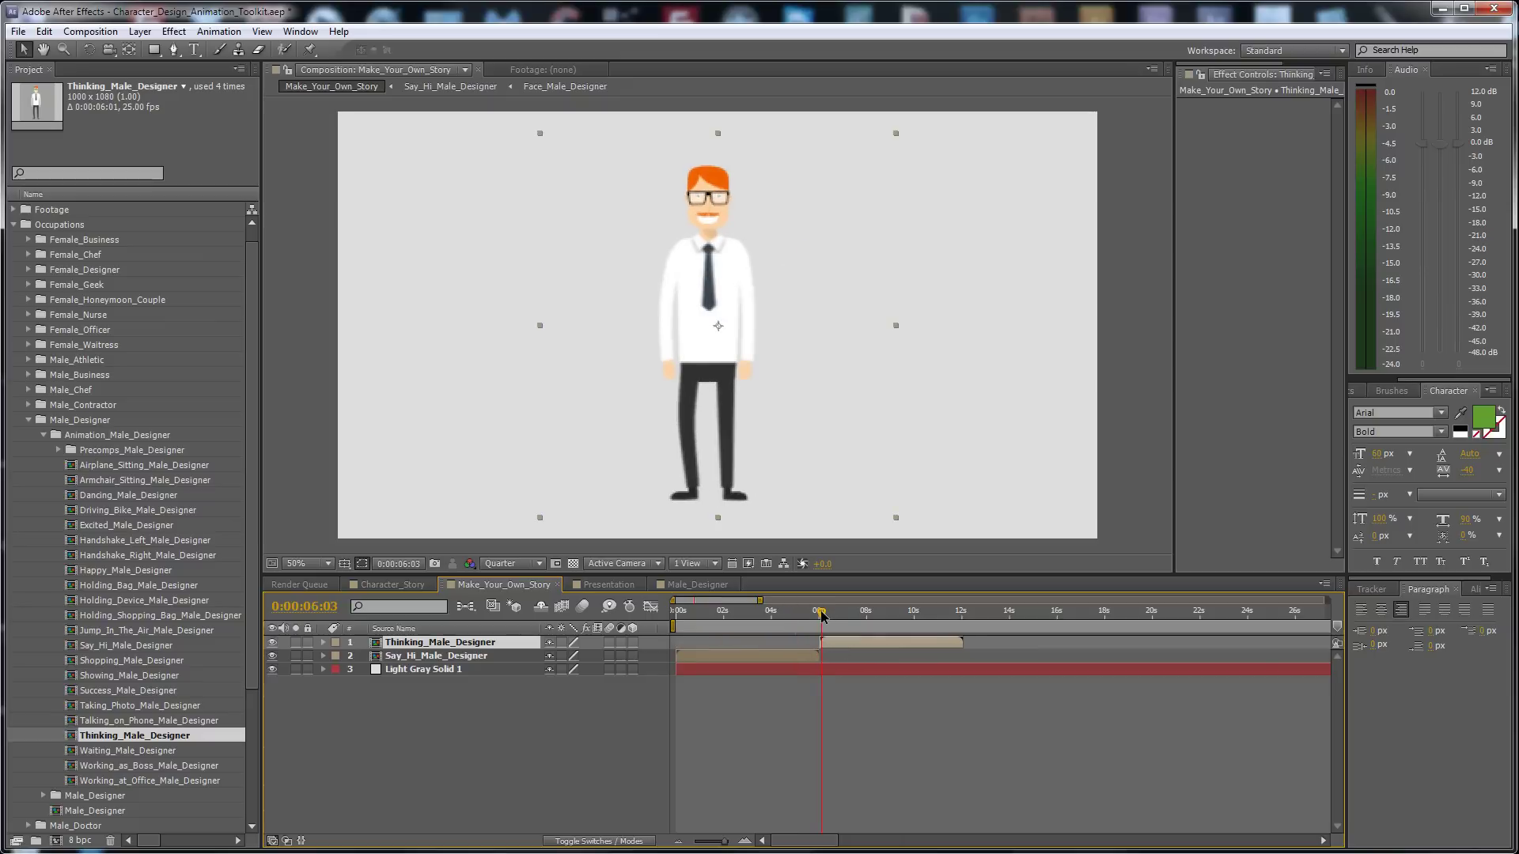
pyautogui.press('=')
pyautogui.press('=')
pyautogui.press('=')
pyautogui.press('=')
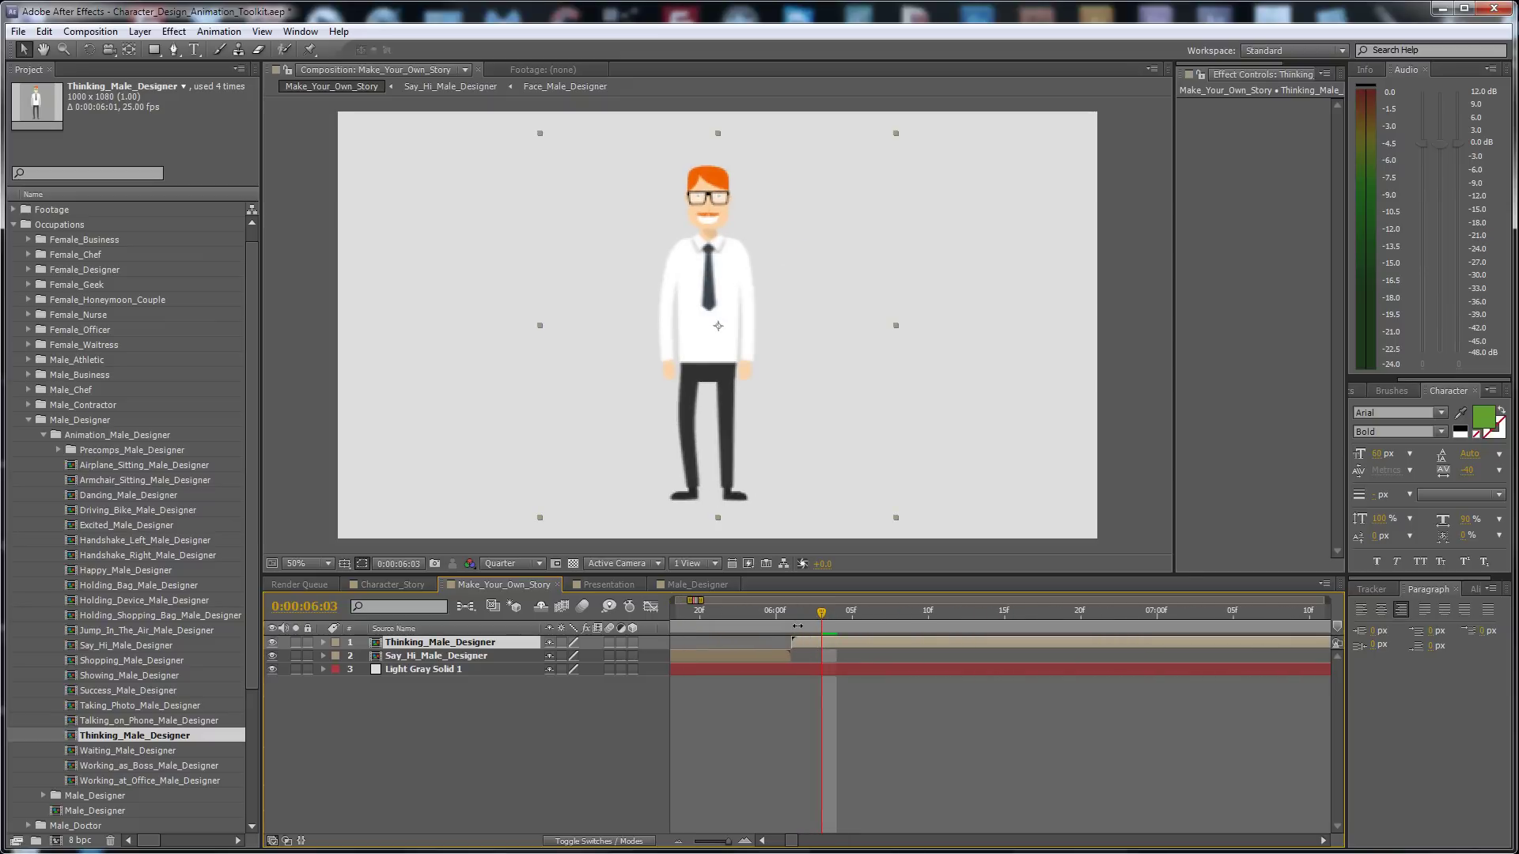
pyautogui.press('-')
pyautogui.press('-')
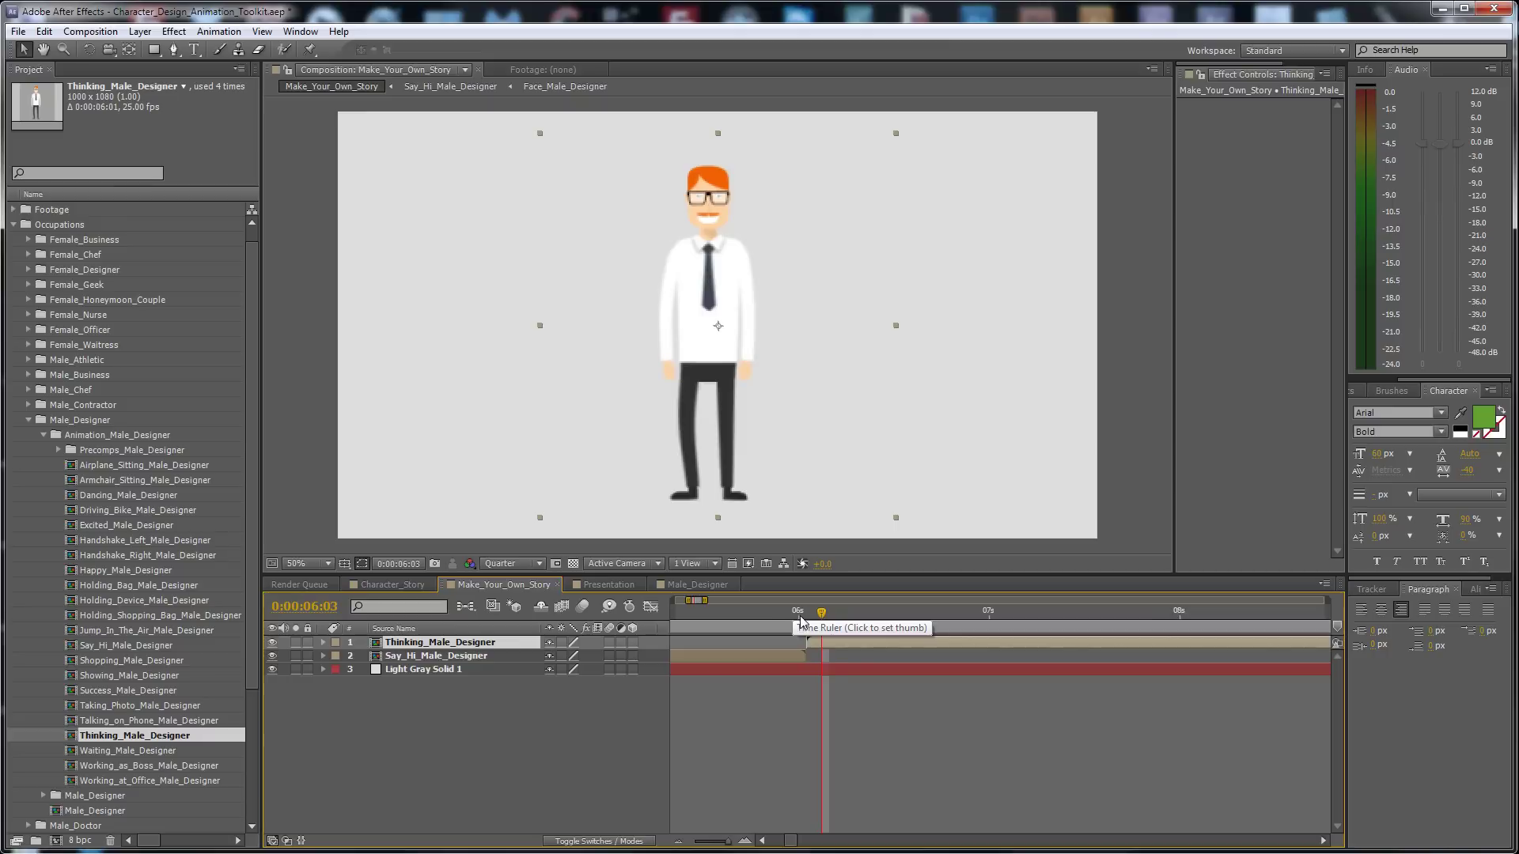
pyautogui.click(798, 614)
pyautogui.press('-')
pyautogui.press('-')
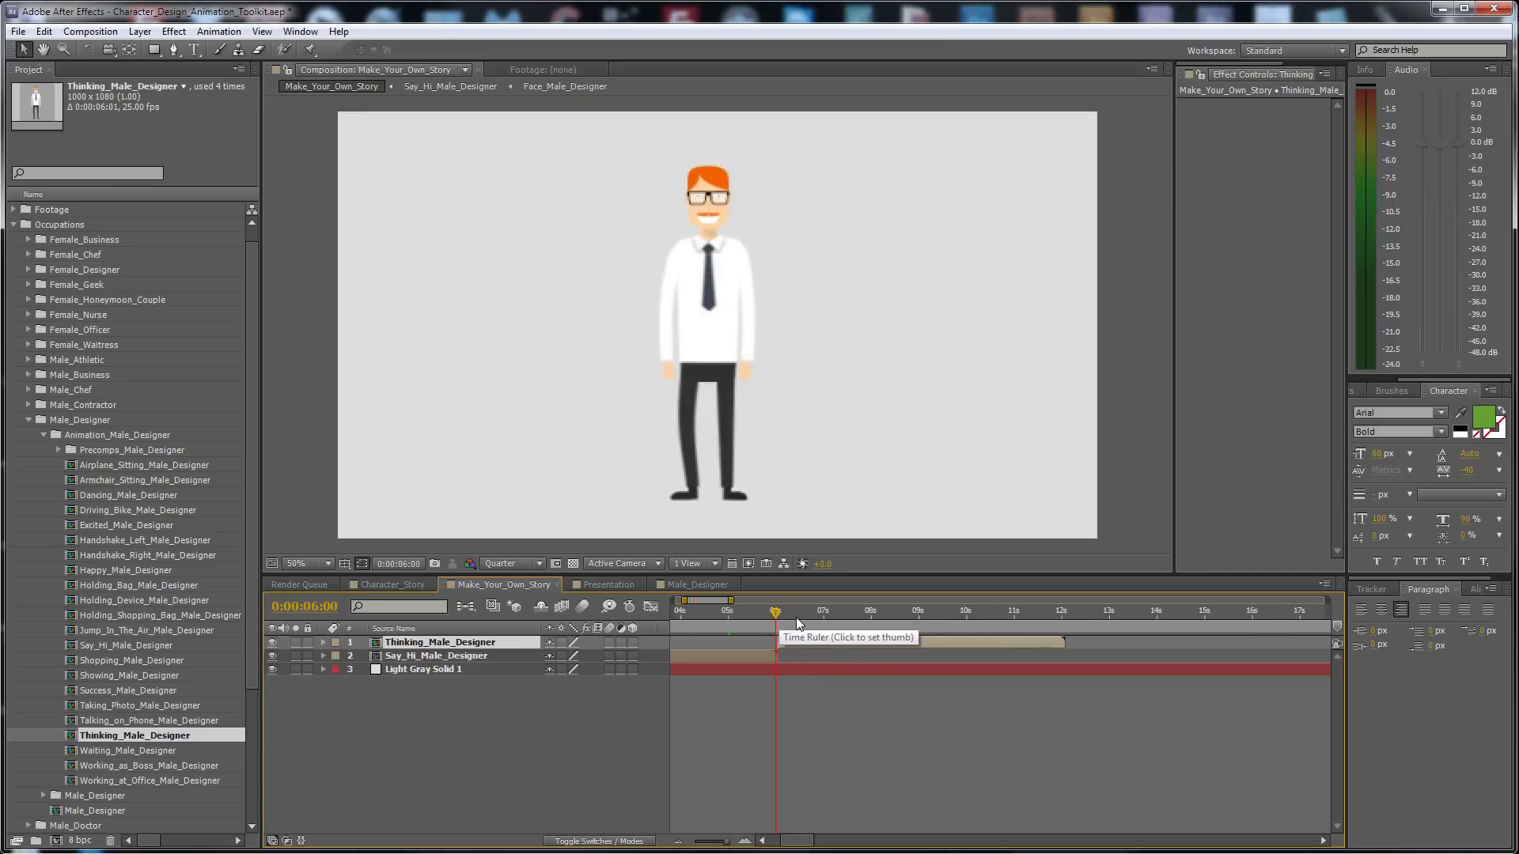
pyautogui.press('space')
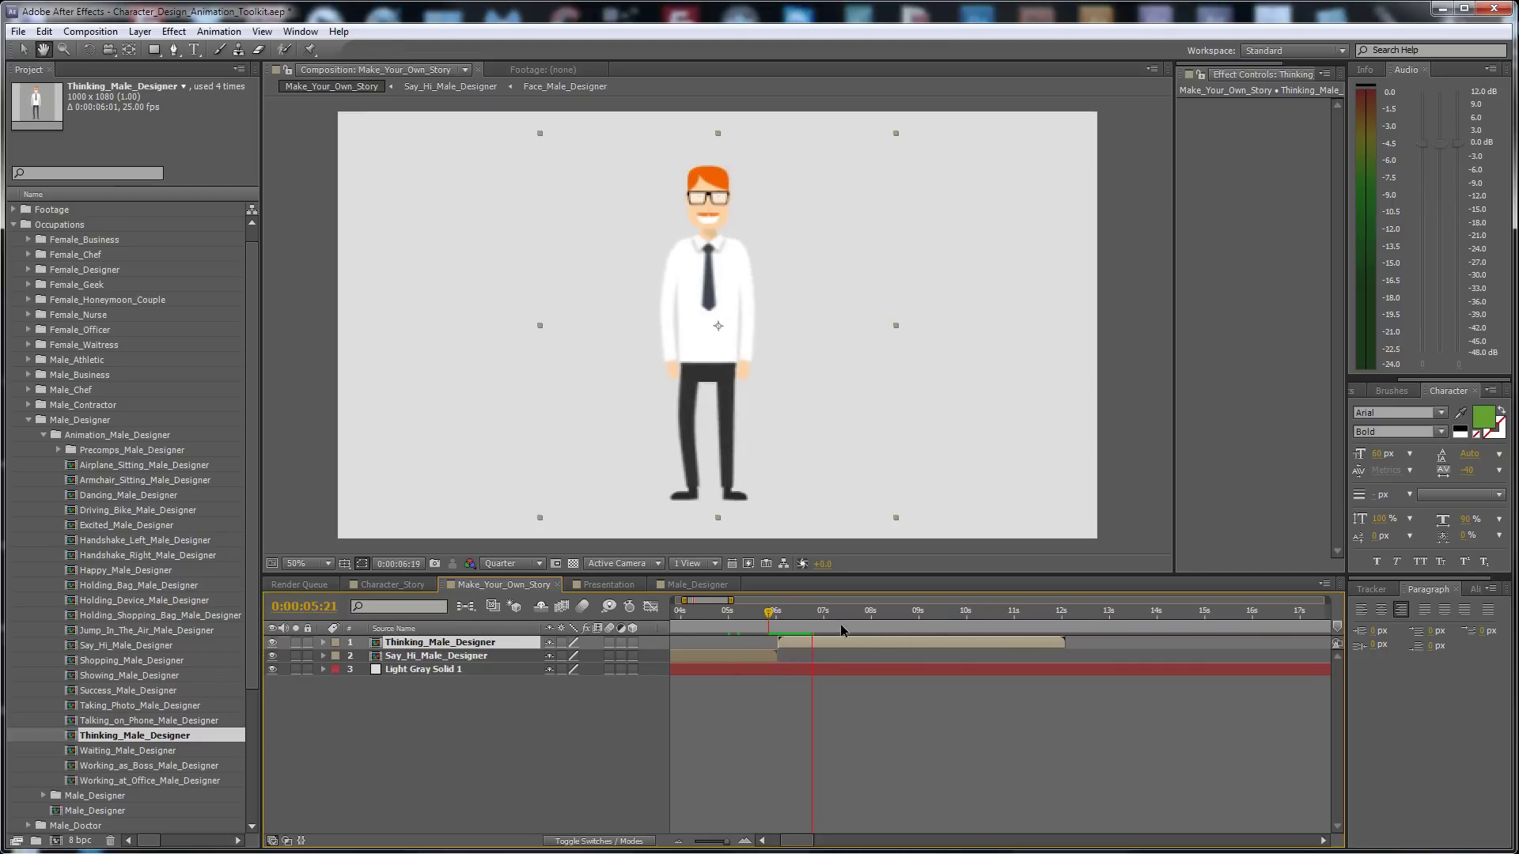
pyautogui.press('space')
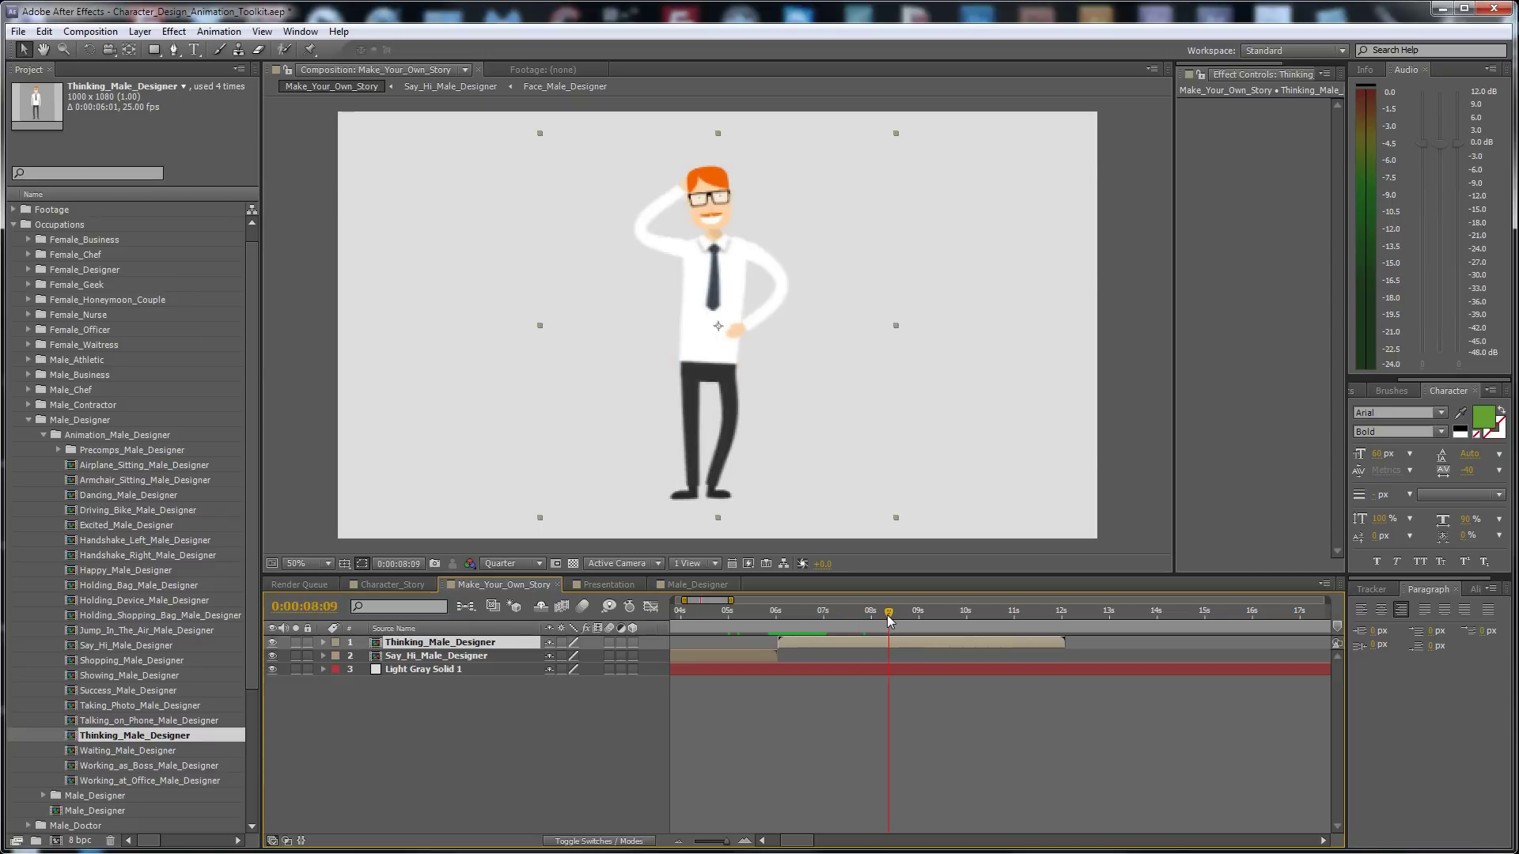
pyautogui.press('-')
pyautogui.press('-')
# Move Thinking_Male_Designer below Say_Hi_Male_Designer, preview, and duplicate it
pyautogui.moveTo(471, 645); pyautogui.dragTo(475, 666)
pyautogui.click(557, 694)
pyautogui.press('space')
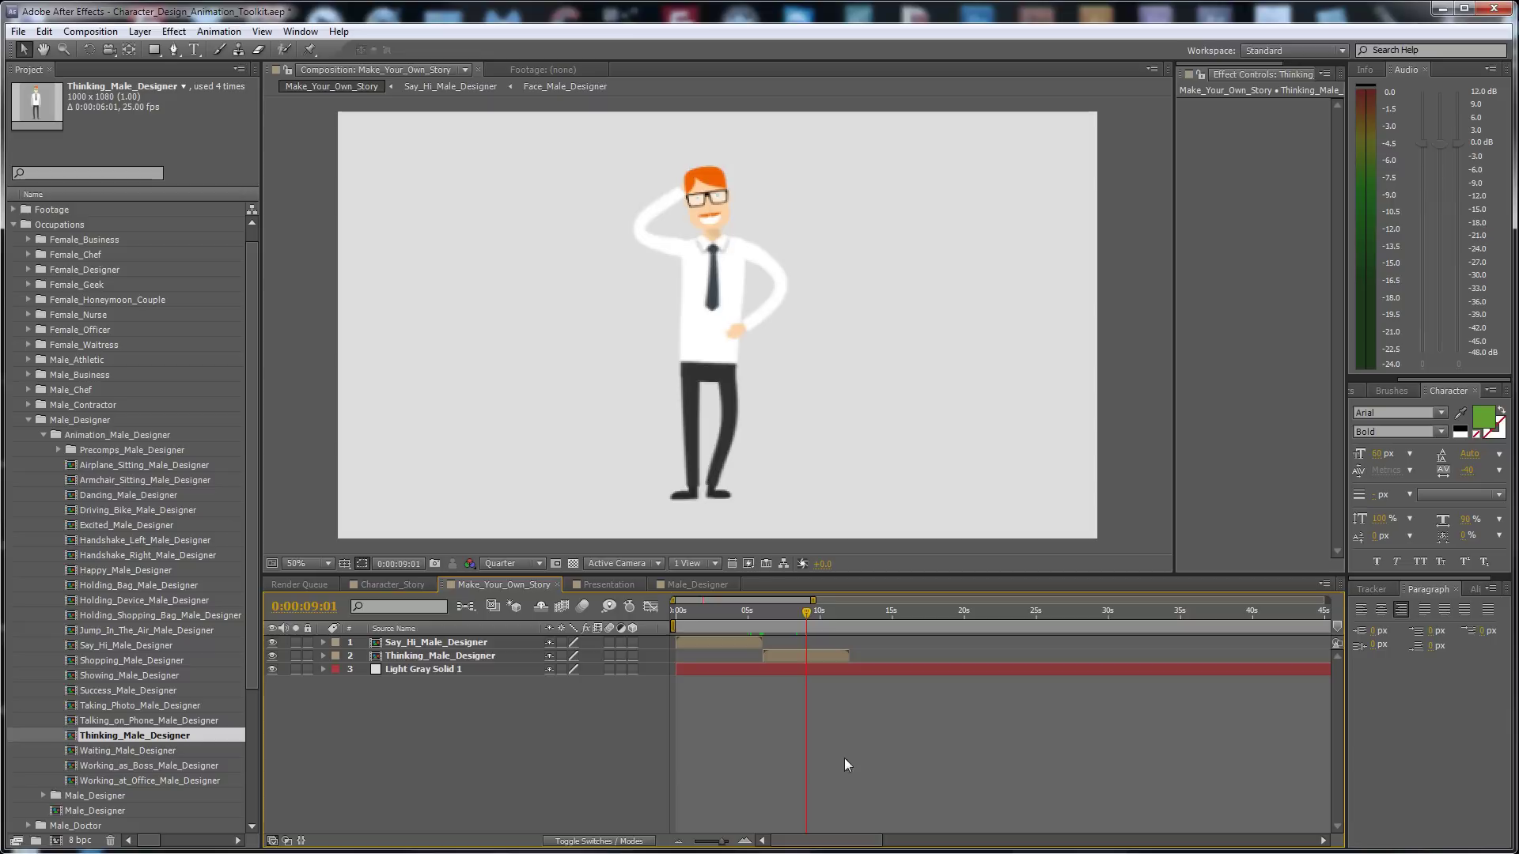
pyautogui.click(787, 655)
pyautogui.hotkey('ctrl', 'd')
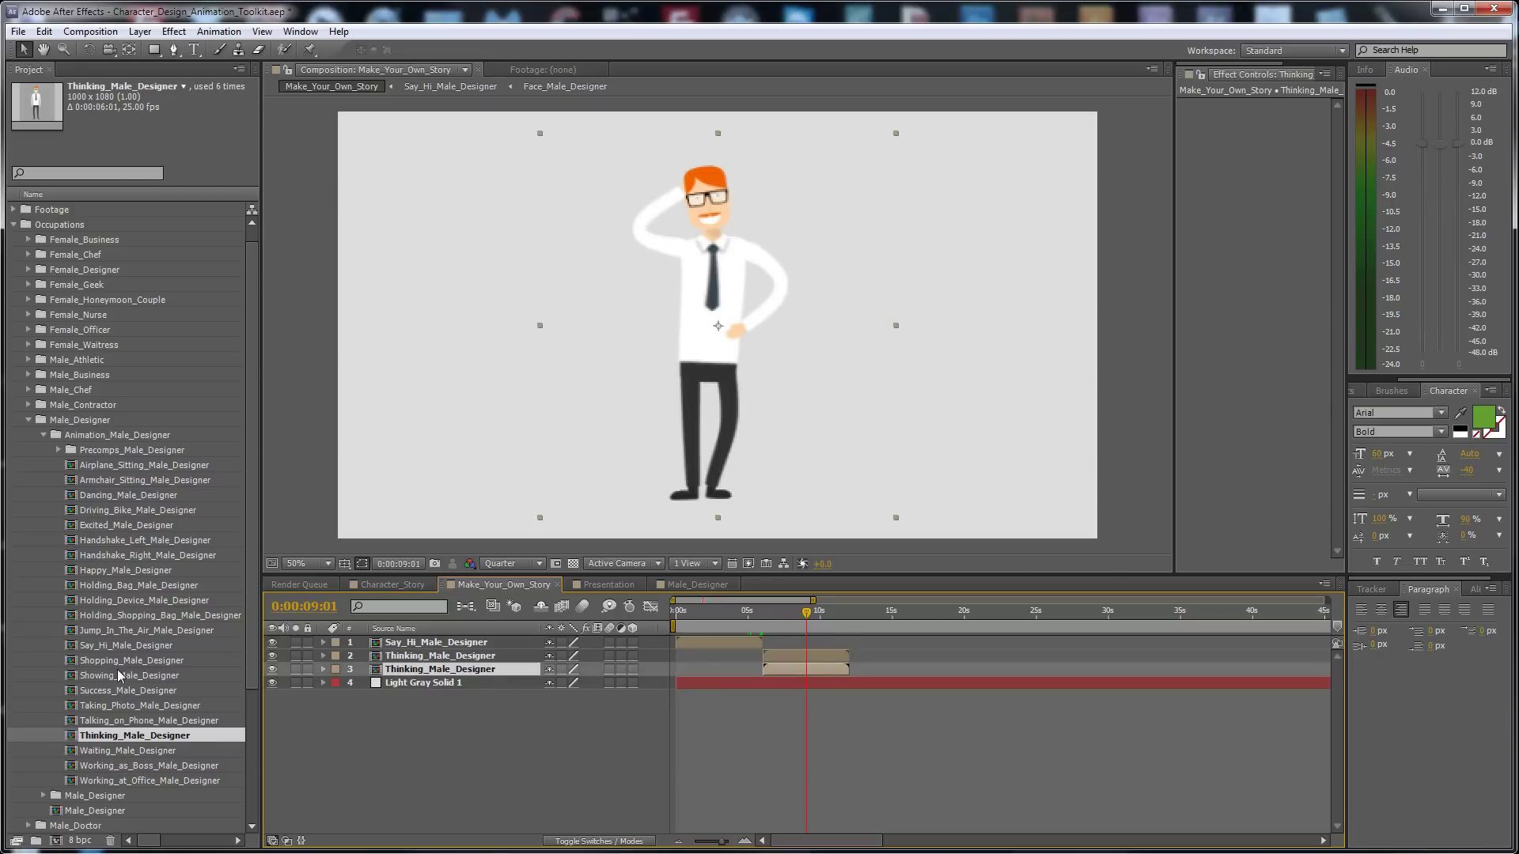
# Replace layer 3 with Showing_Male_Designer, placed after Thinking, and check the pose at 14:20
pyautogui.moveTo(118, 675); pyautogui.dragTo(545, 669)
pyautogui.moveTo(798, 670); pyautogui.dragTo(886, 676)
pyautogui.click(861, 609)
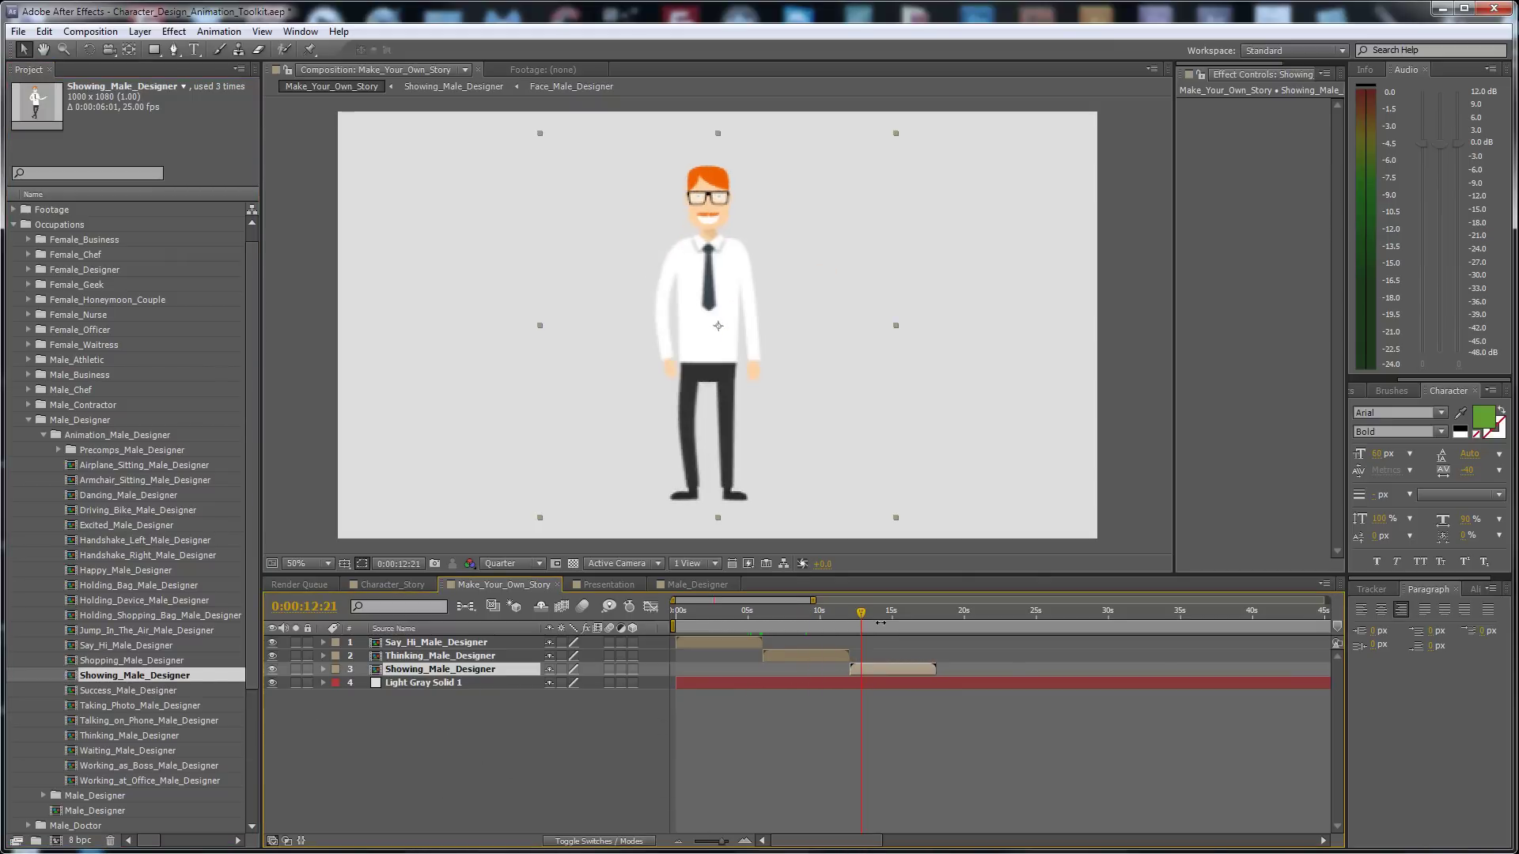
pyautogui.scroll(2, 880, 622)
pyautogui.moveTo(780, 610); pyautogui.dragTo(773, 610)
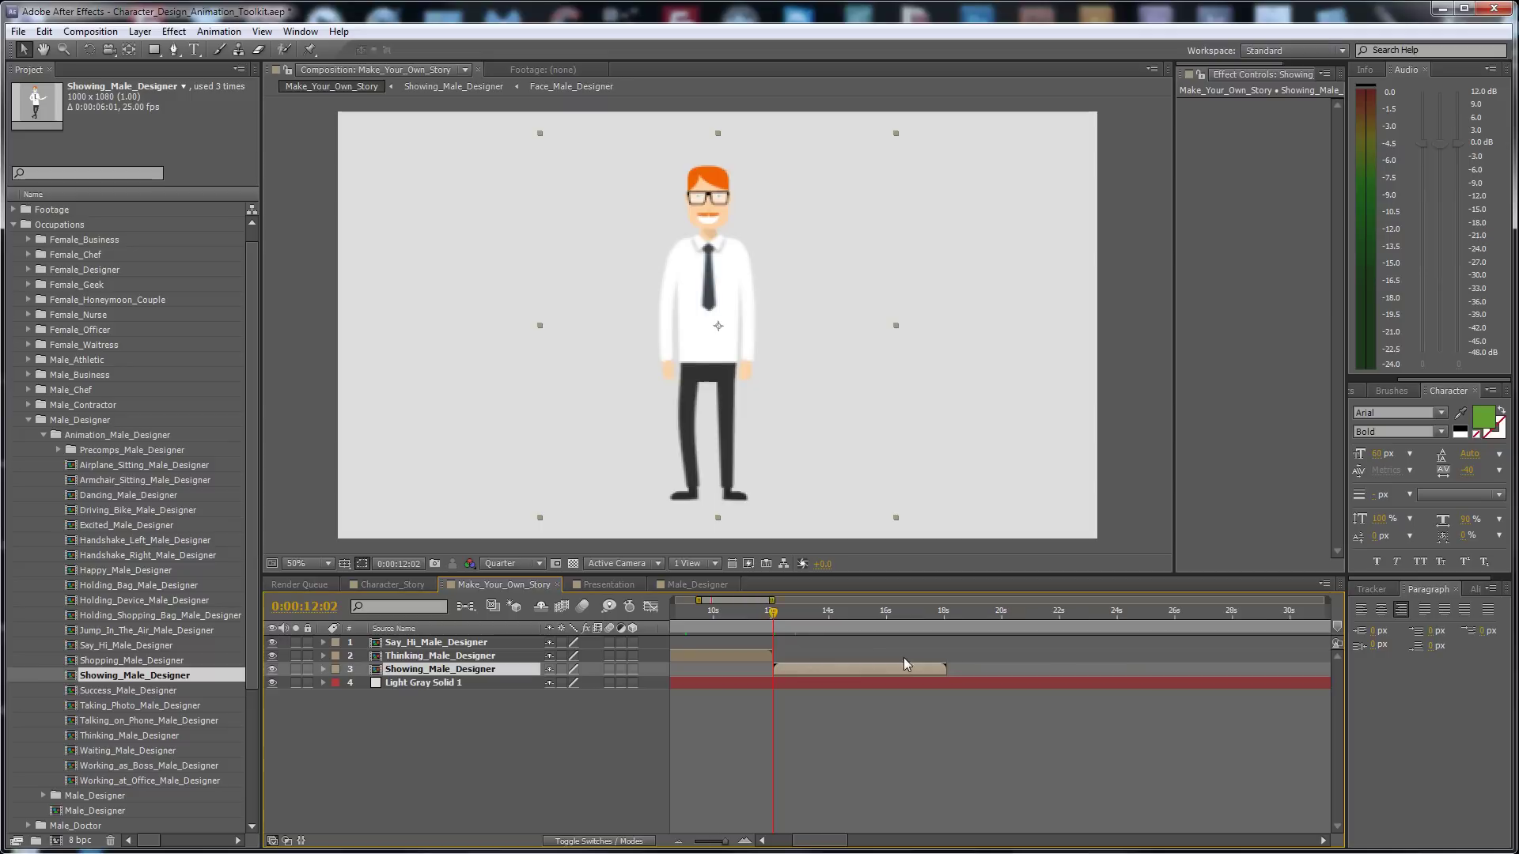
pyautogui.scroll(-3, 906, 665)
pyautogui.click(784, 613)
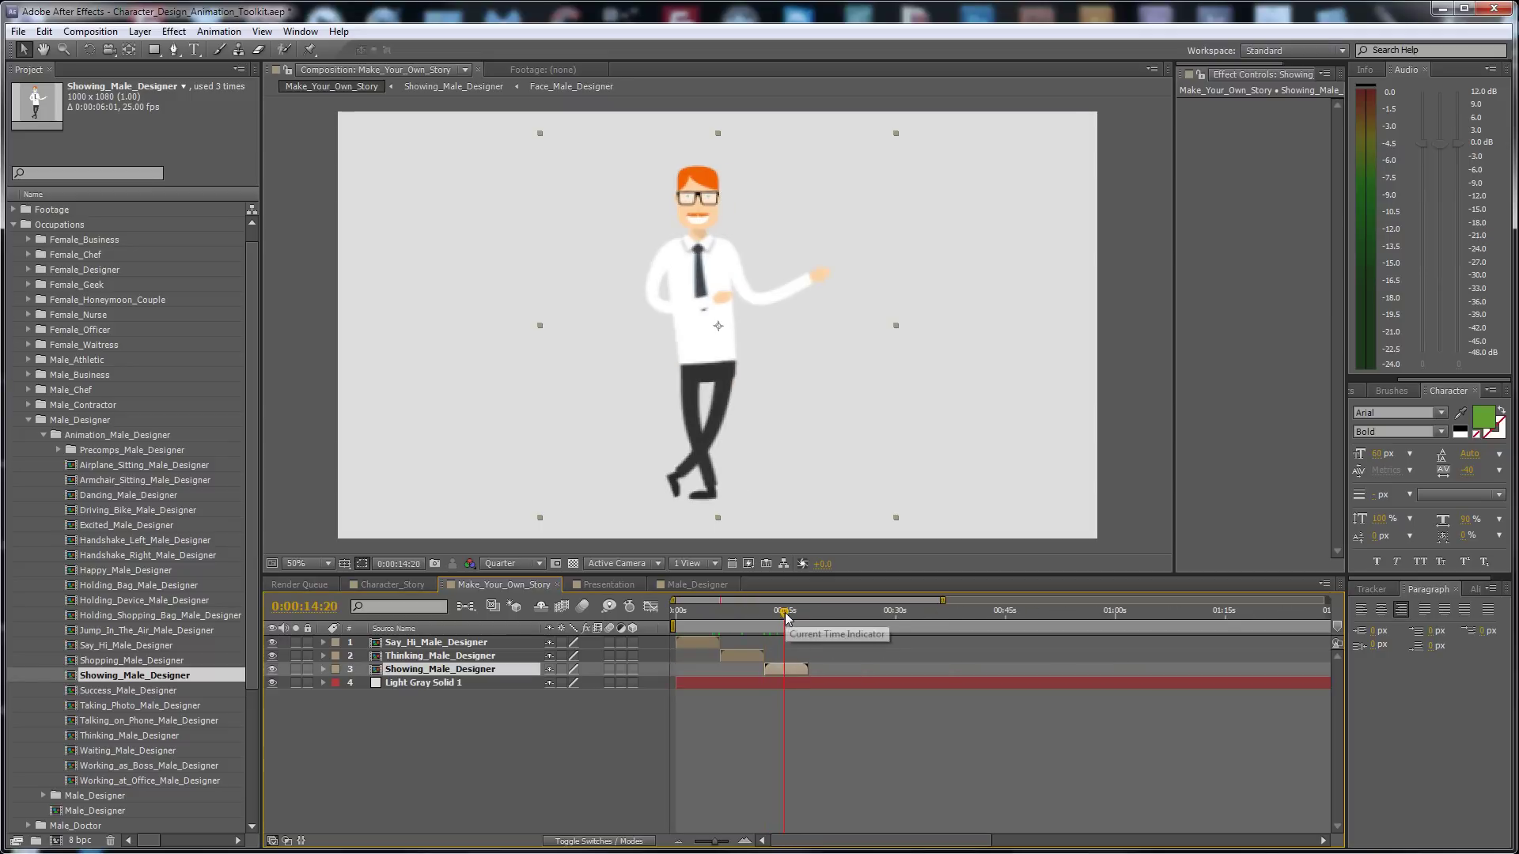
# Duplicate Showing_Male_Designer, shift the copy later, and replace it with Handshake_Left_Male_Designer
pyautogui.click(780, 669)
pyautogui.hotkey('ctrl', 'd')
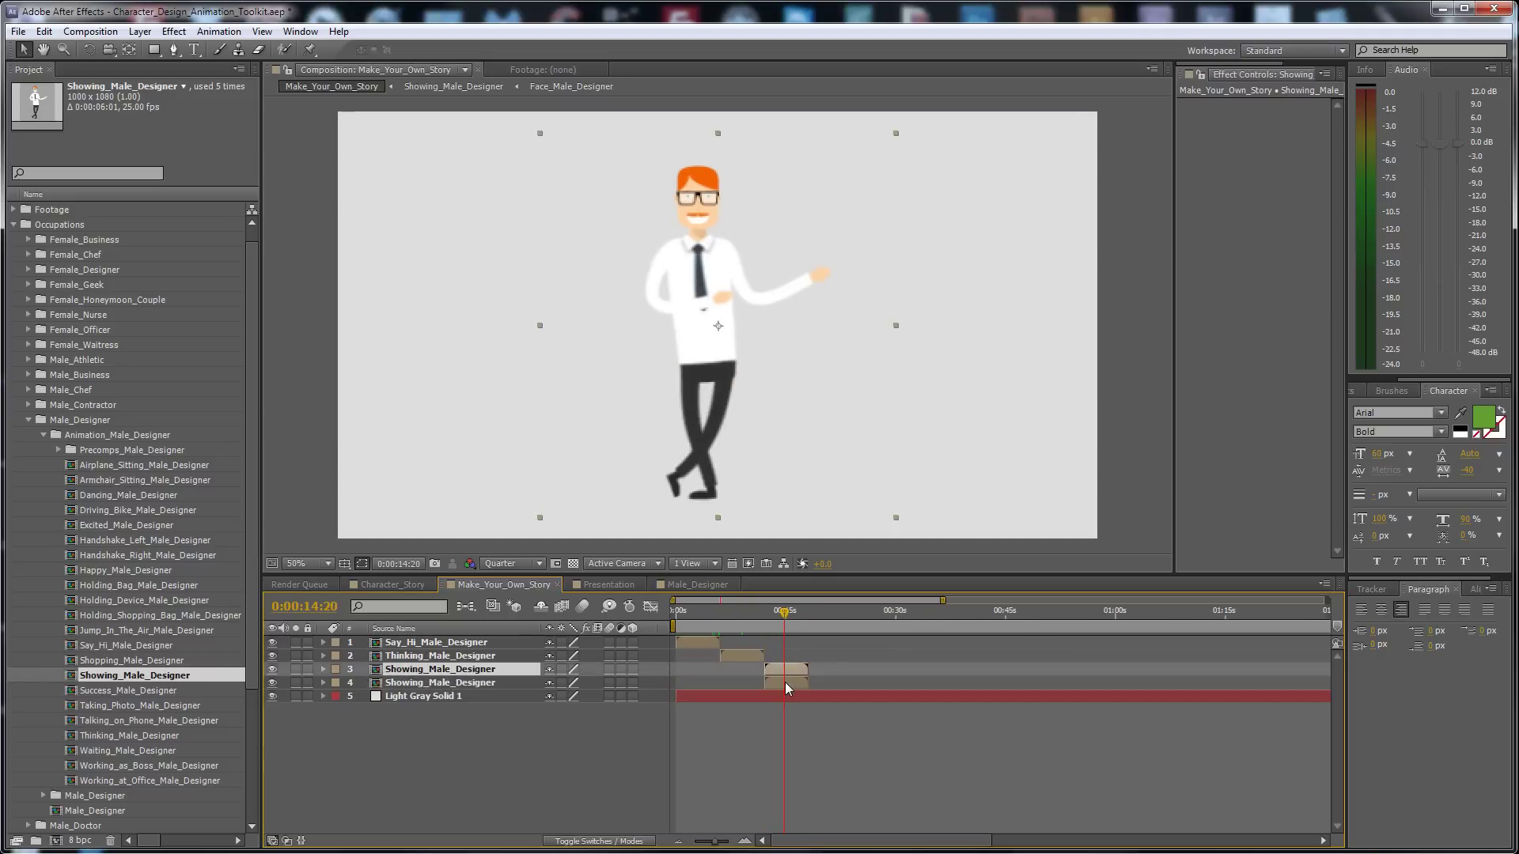
pyautogui.moveTo(780, 684); pyautogui.dragTo(825, 686)
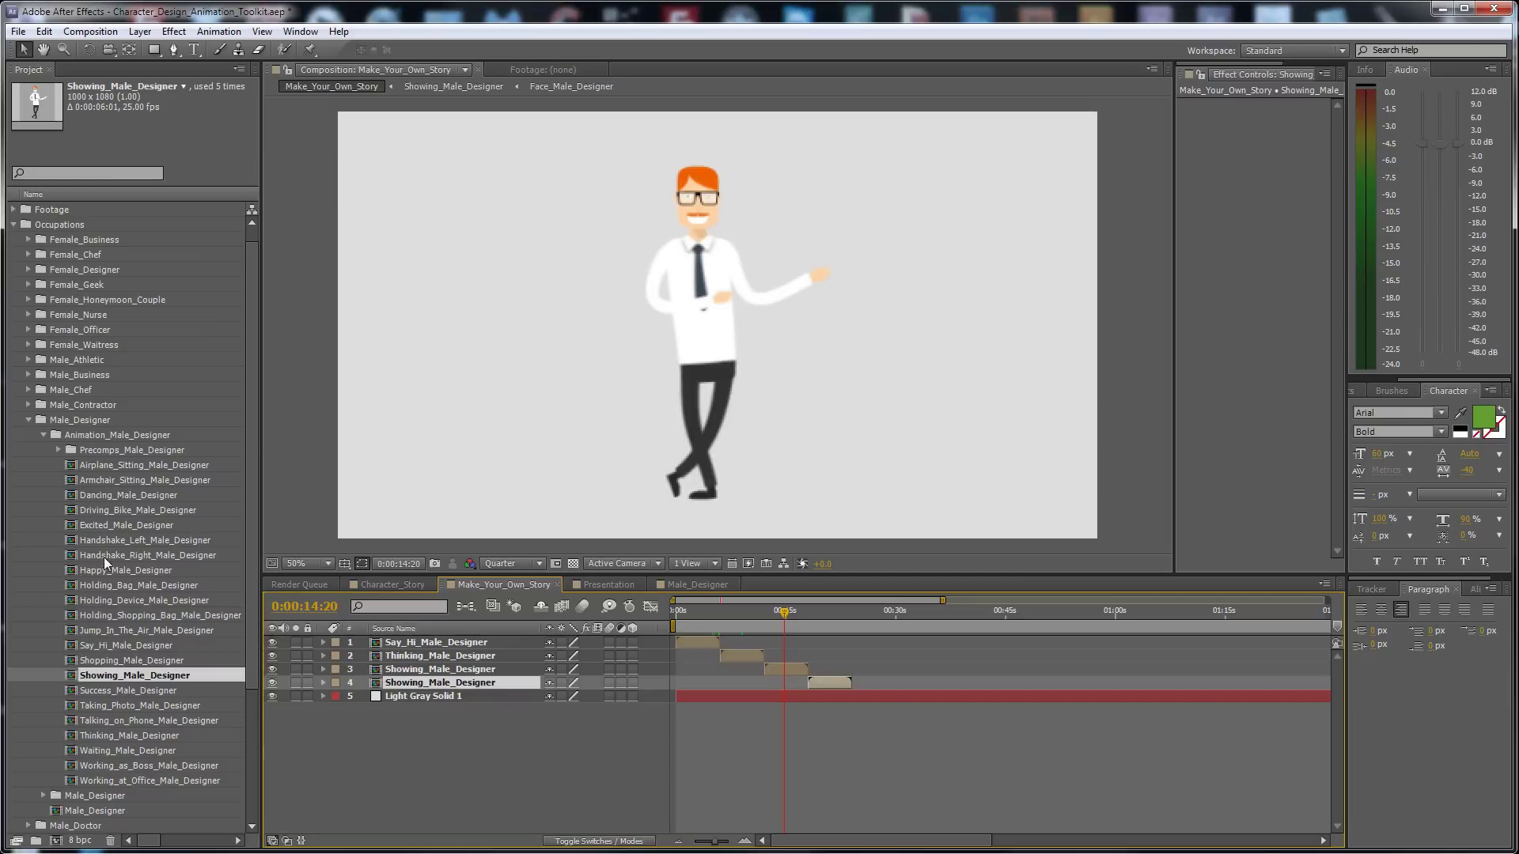
pyautogui.moveTo(106, 544); pyautogui.dragTo(448, 729)
pyautogui.click(826, 613)
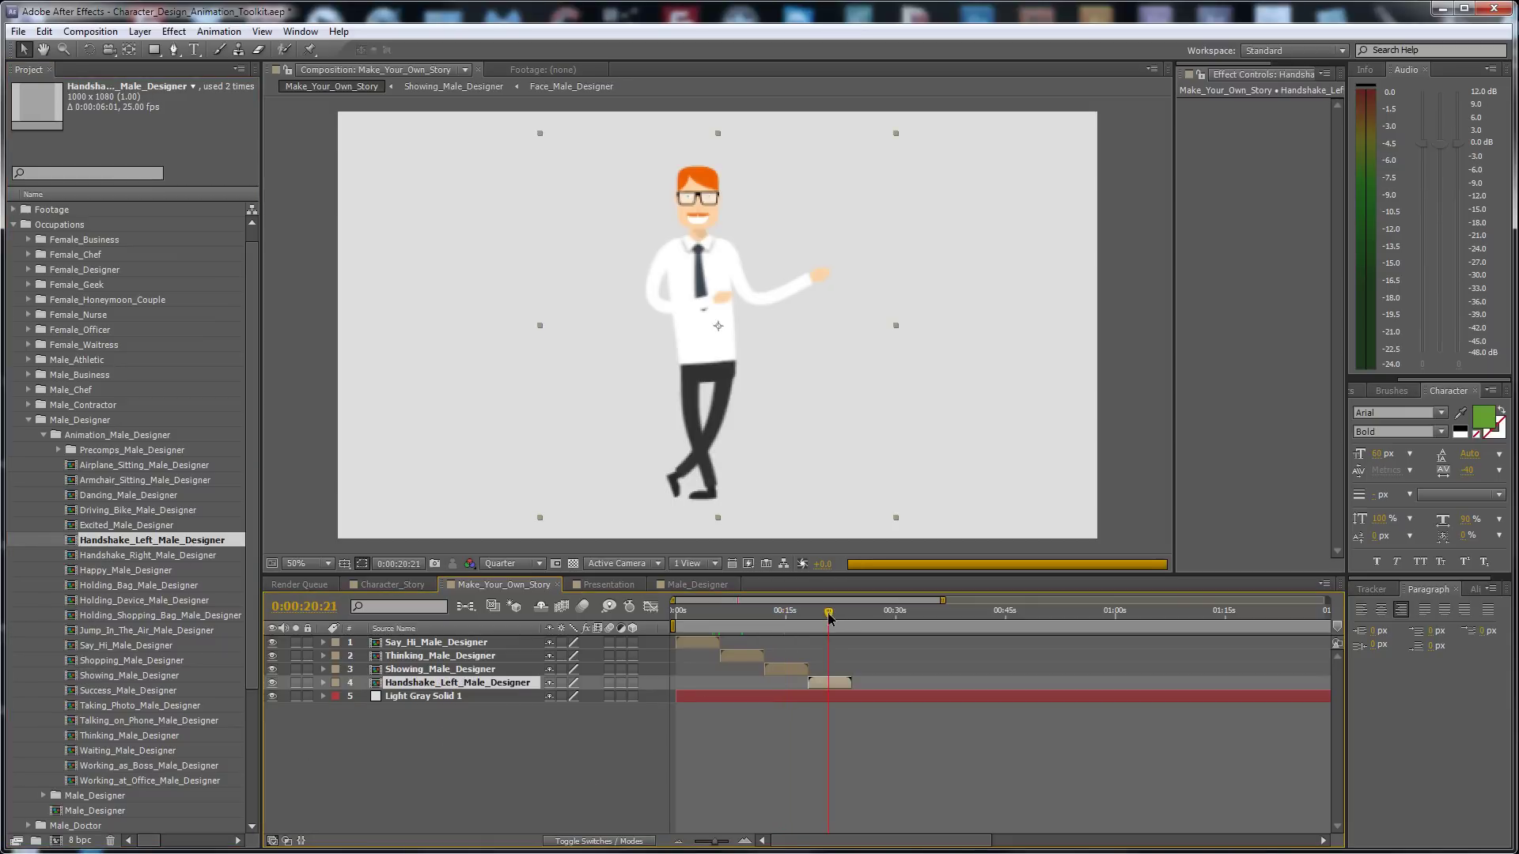
# Slide the Handshake_Left_Male_Designer clip so it begins at 18:02
pyautogui.press('=')
pyautogui.press('=')
pyautogui.press('=')
pyautogui.click(746, 613)
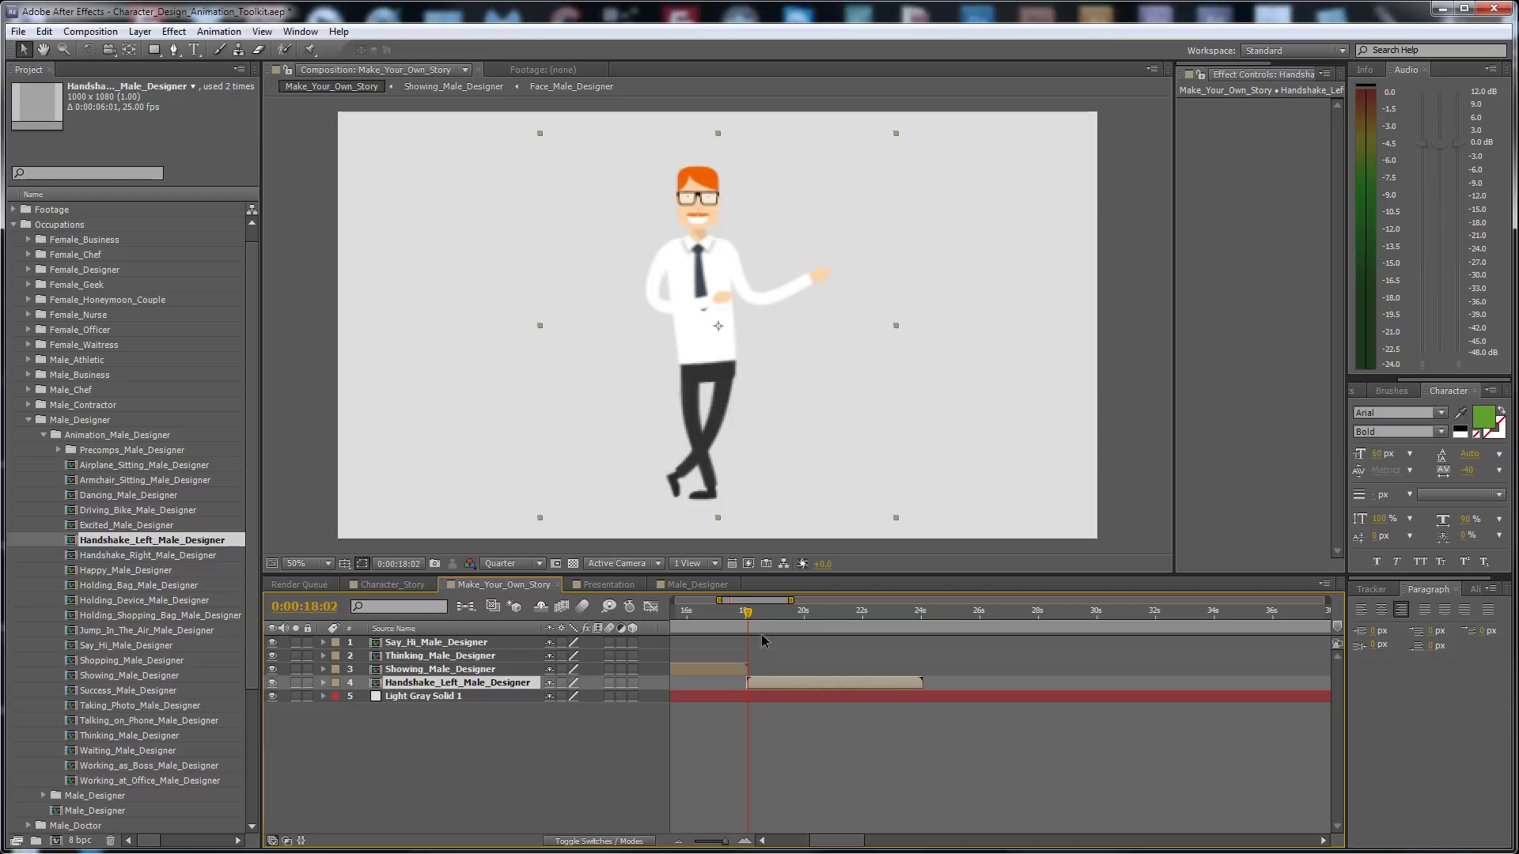
pyautogui.press('=')
pyautogui.press('=')
pyautogui.moveTo(764, 687); pyautogui.dragTo(768, 687)
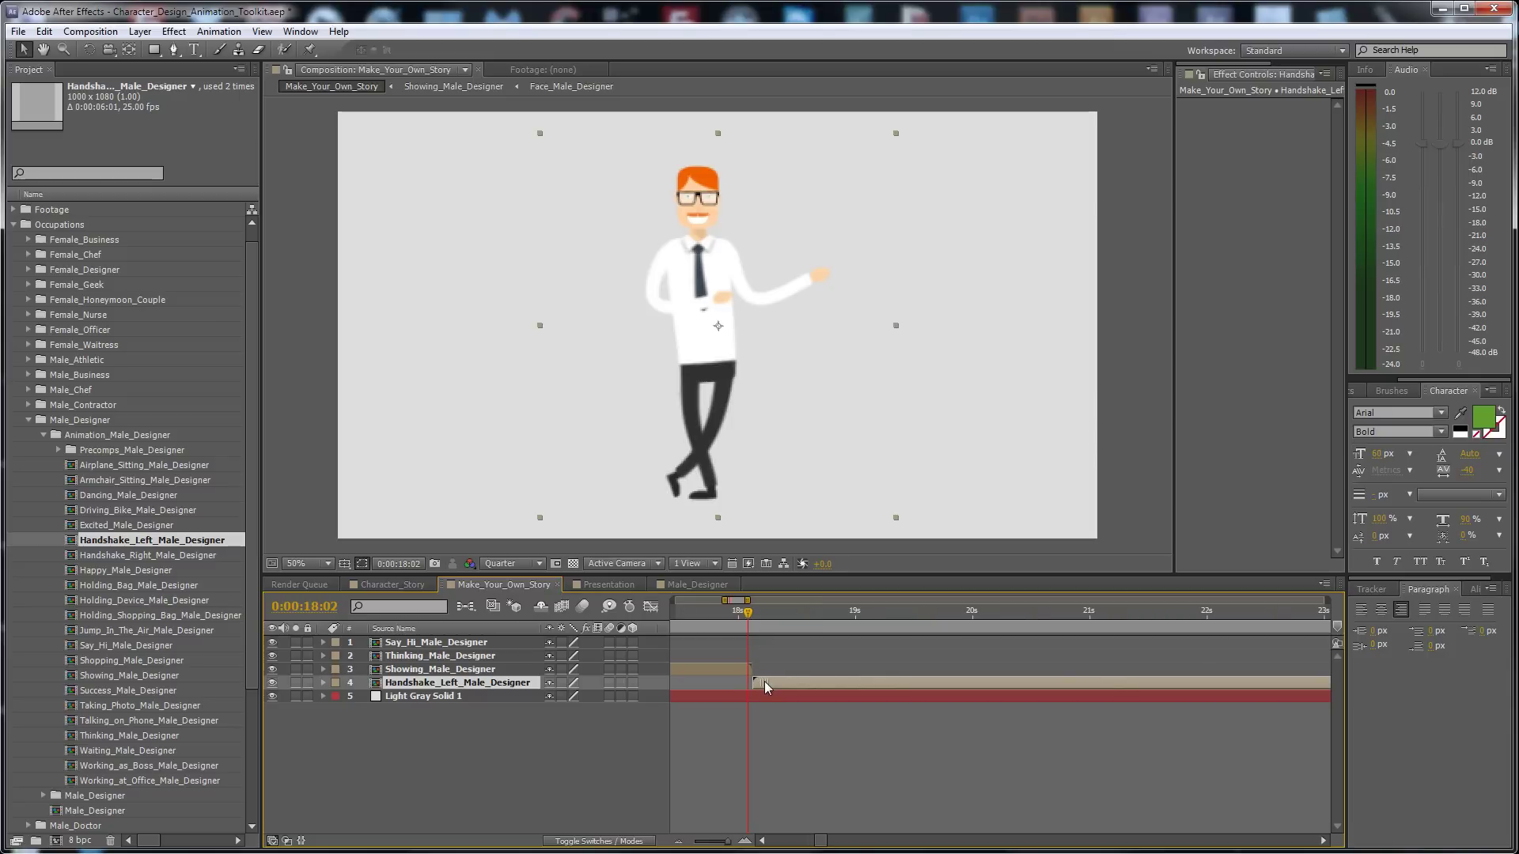
# Check the handshake at 20:10 and 22:06, then collapse the Male_Designer folder
pyautogui.press('-')
pyautogui.press('-')
pyautogui.press('-')
pyautogui.click(782, 613)
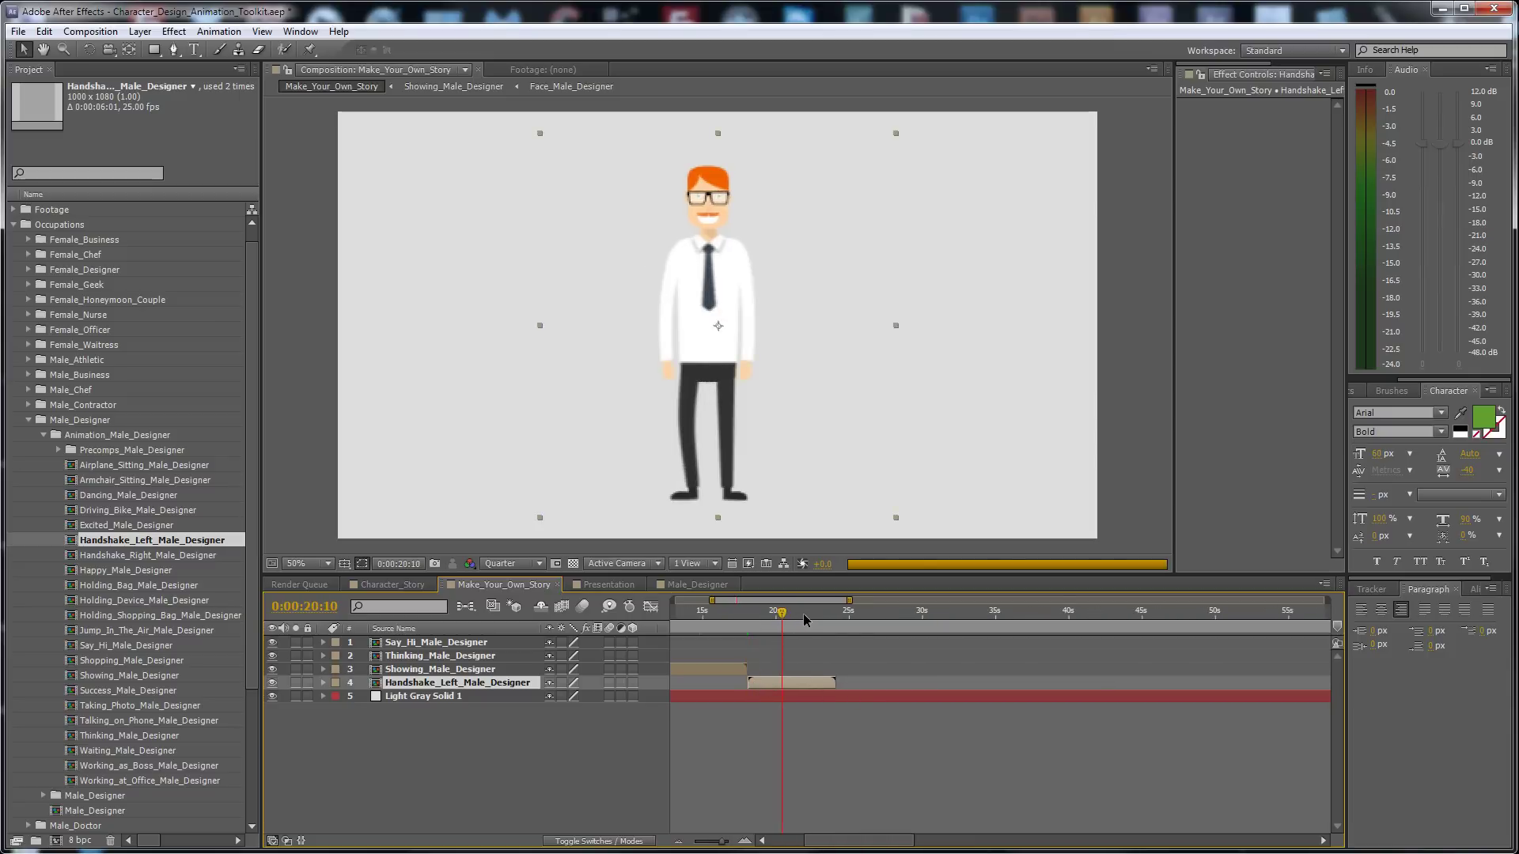
pyautogui.click(807, 616)
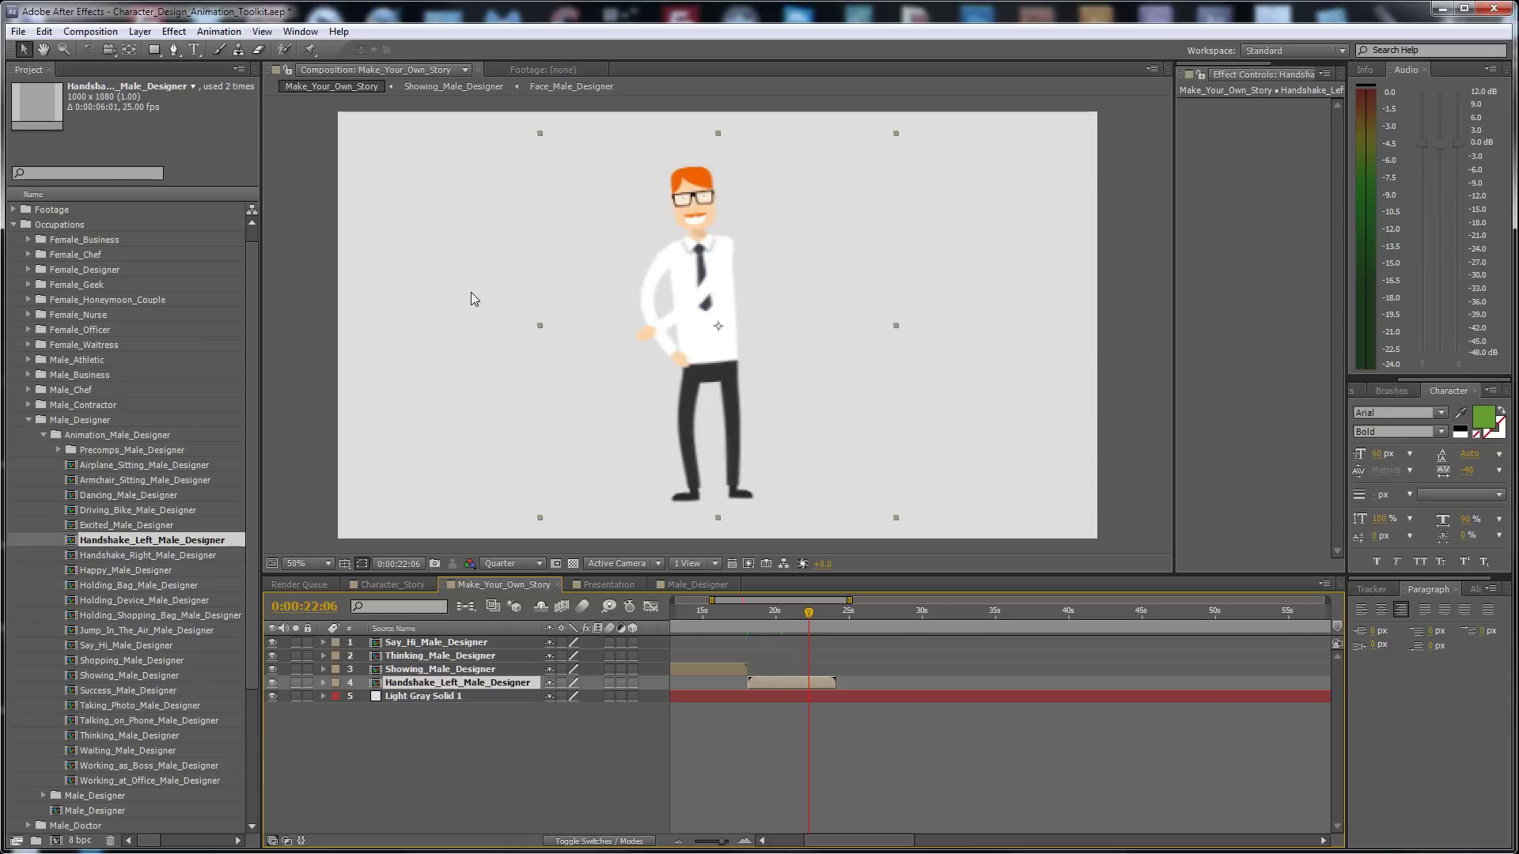
pyautogui.click(30, 420)
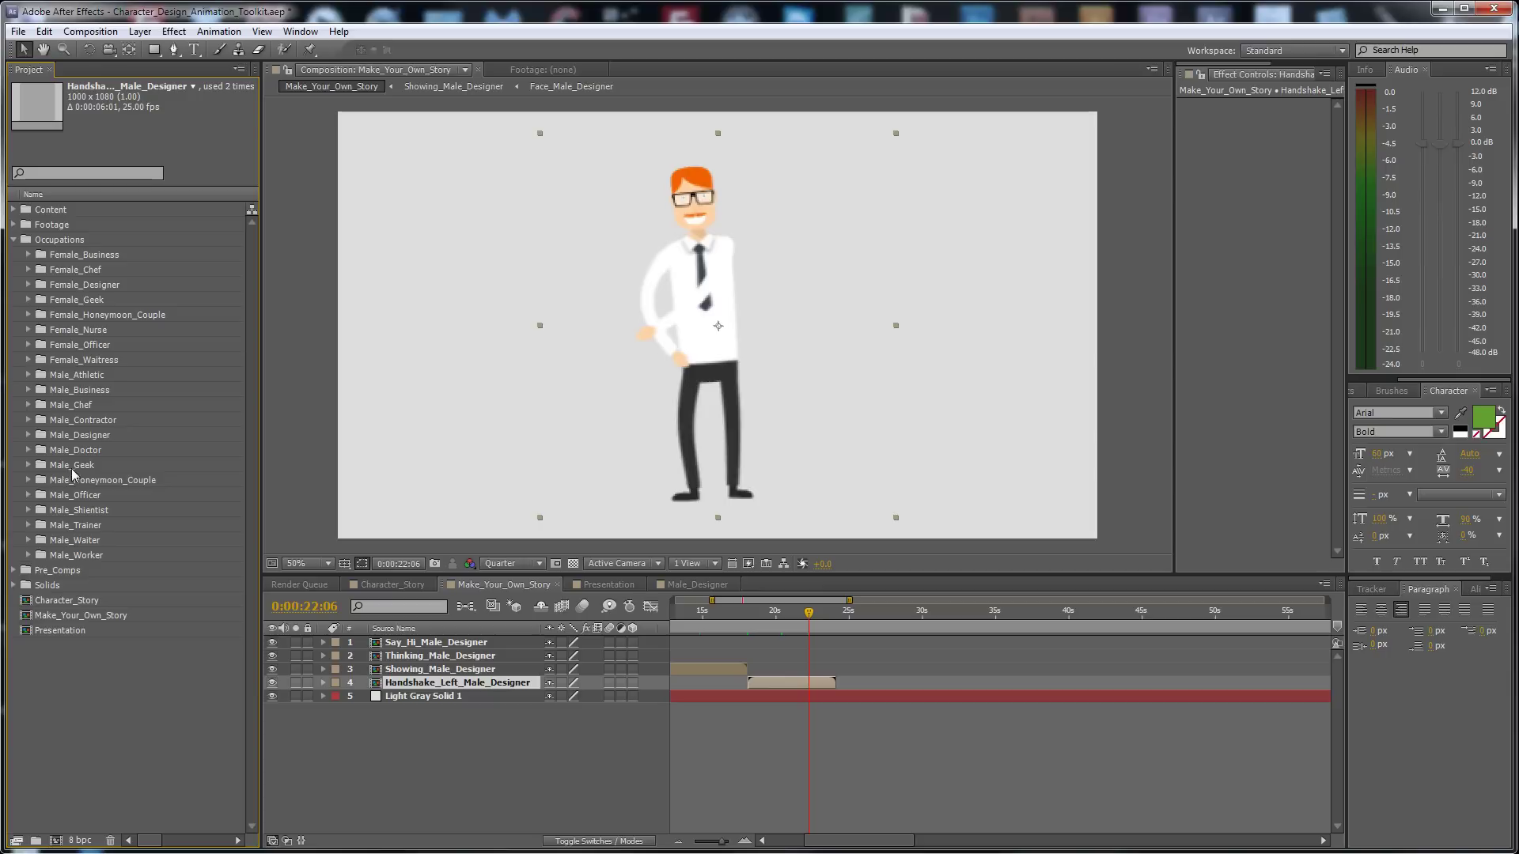
# Expand Male_Business down to its Animation_Male_Business folder in the Project panel
pyautogui.click(80, 496)
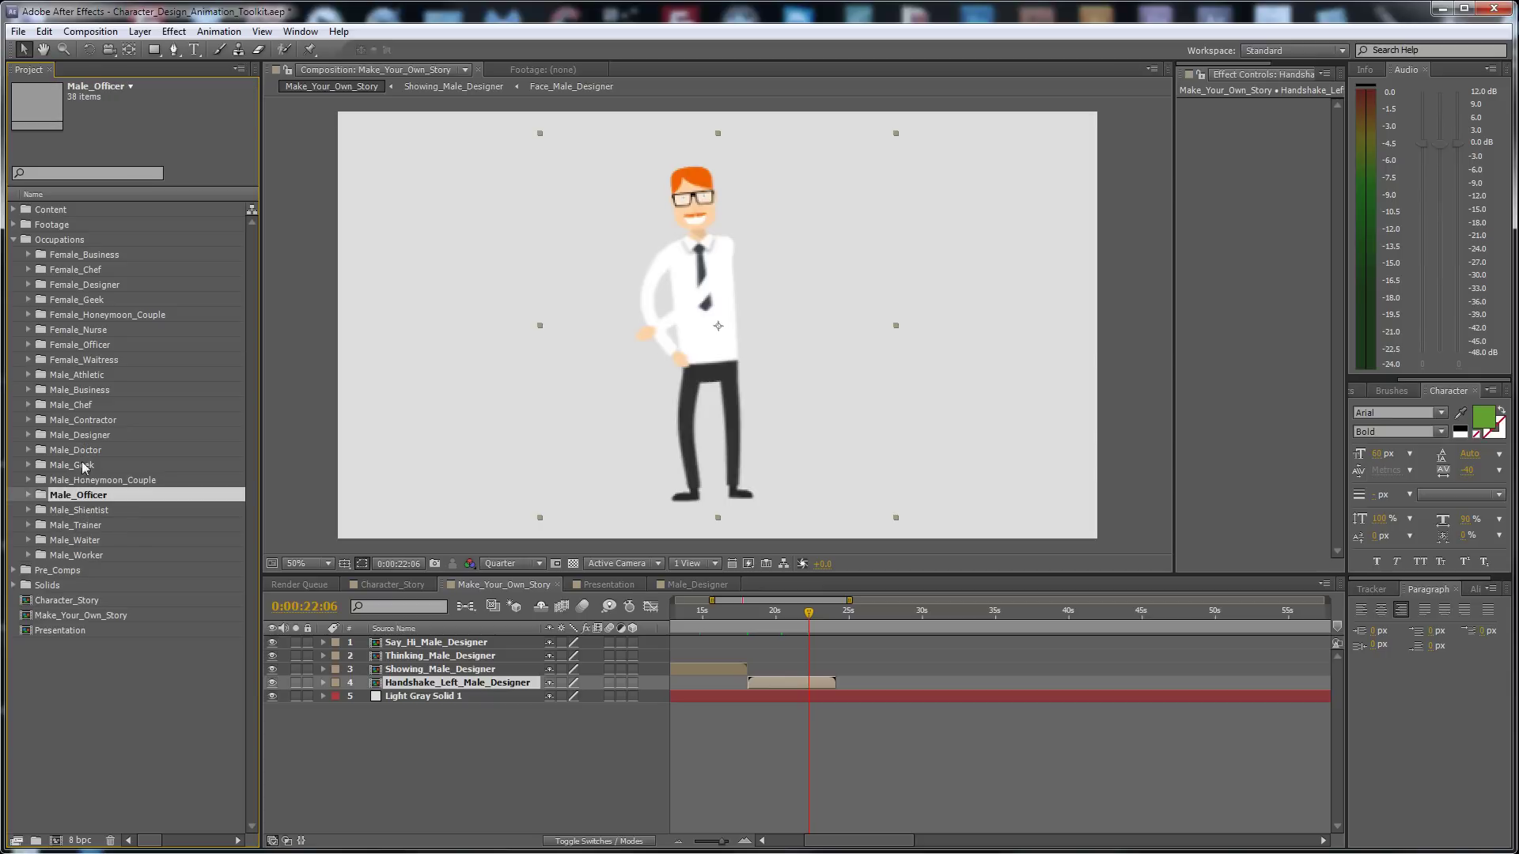
pyautogui.click(68, 393)
pyautogui.click(29, 391)
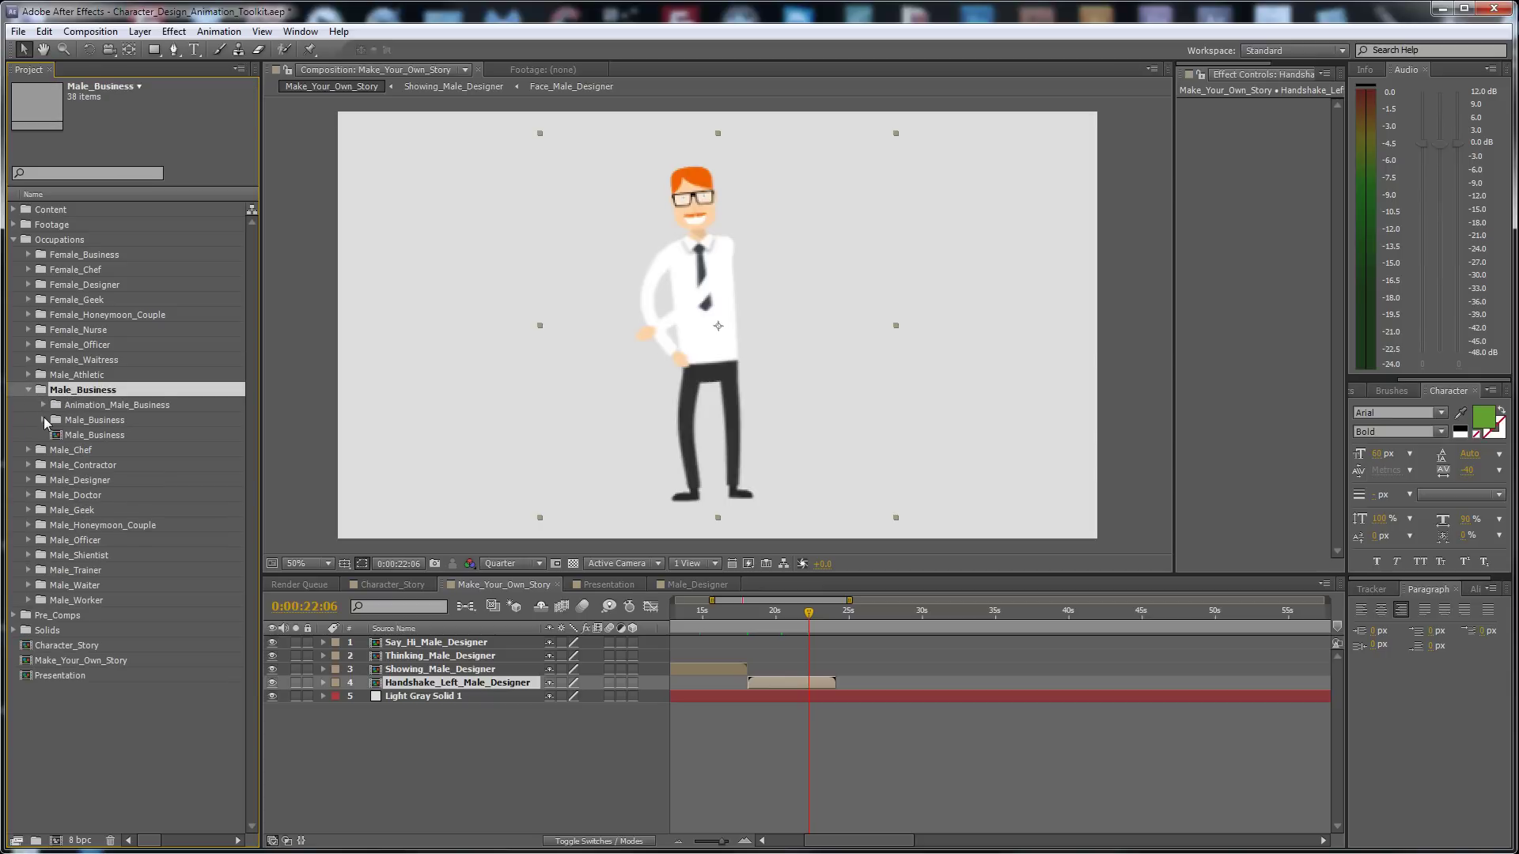
pyautogui.click(43, 420)
pyautogui.click(43, 420)
pyautogui.click(44, 405)
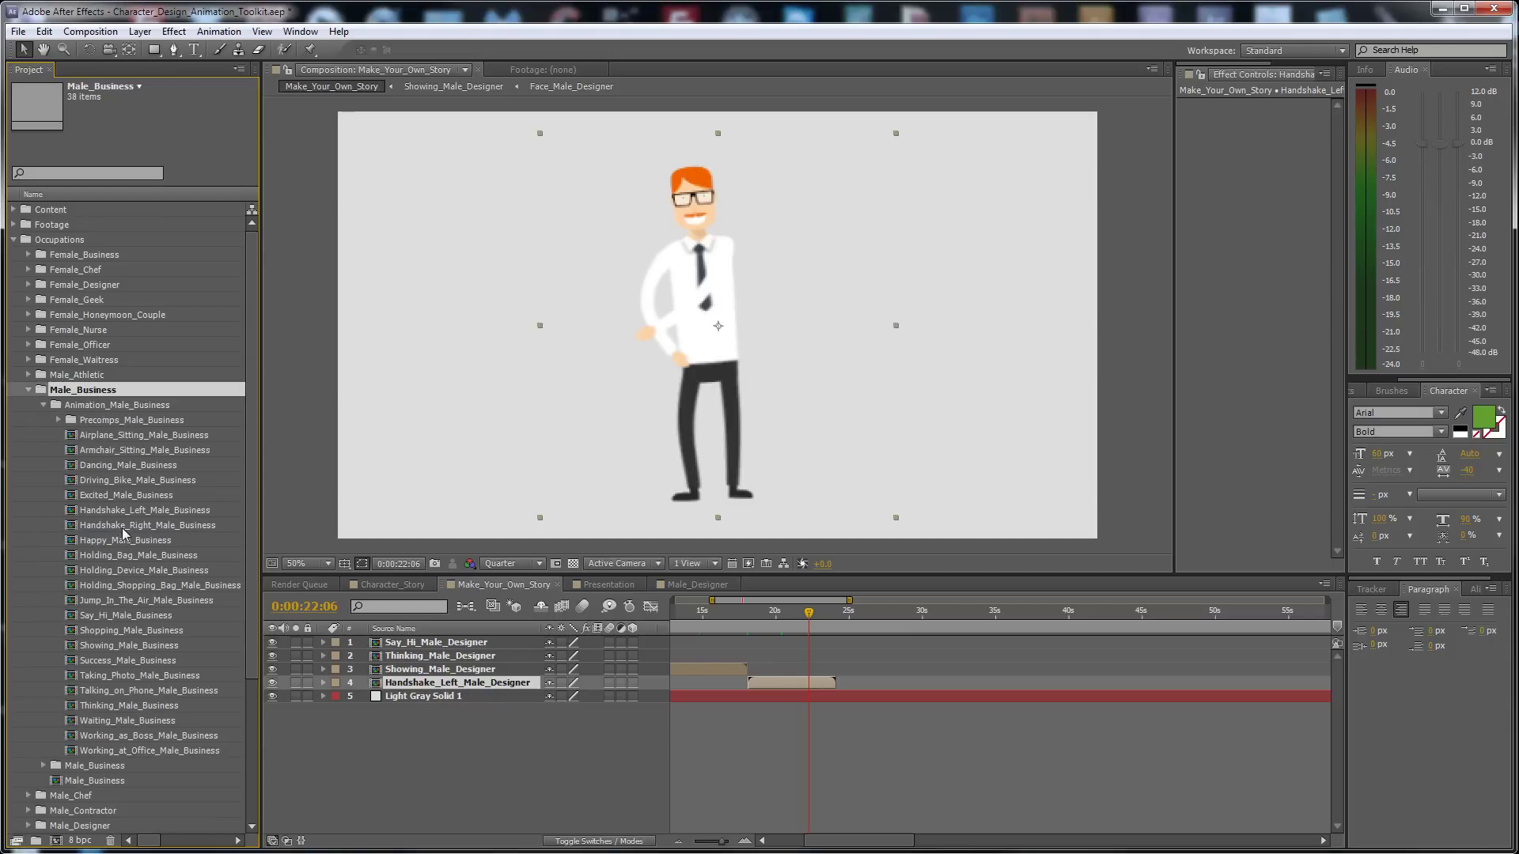
# Duplicate Handshake_Left, swap the copy for Handshake_Right_Male_Business, and position him so the hands meet
pyautogui.click(790, 708)
pyautogui.click(783, 685)
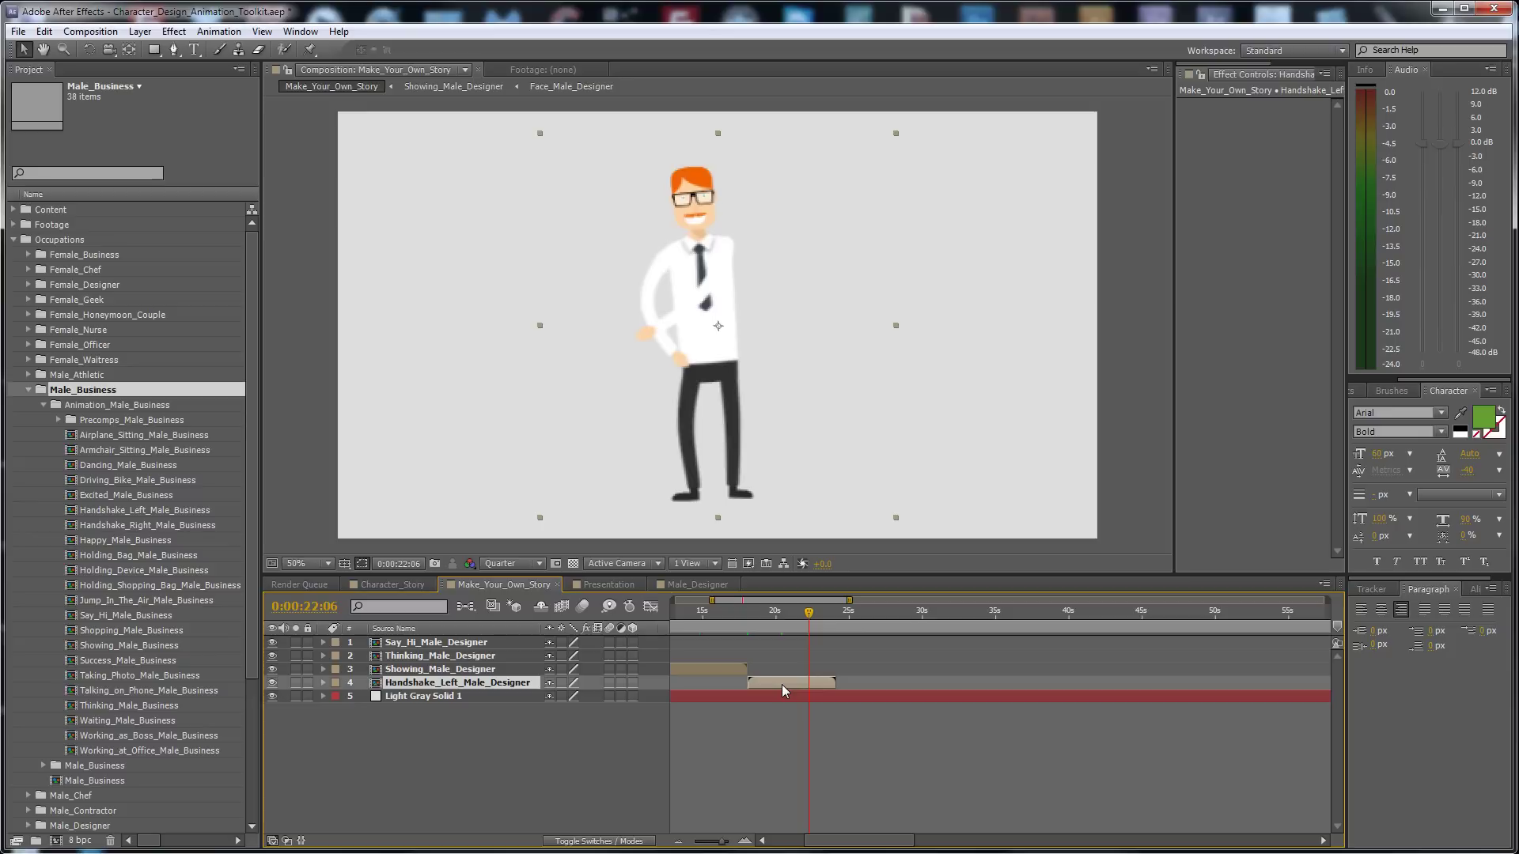
pyautogui.hotkey('ctrl', 'd')
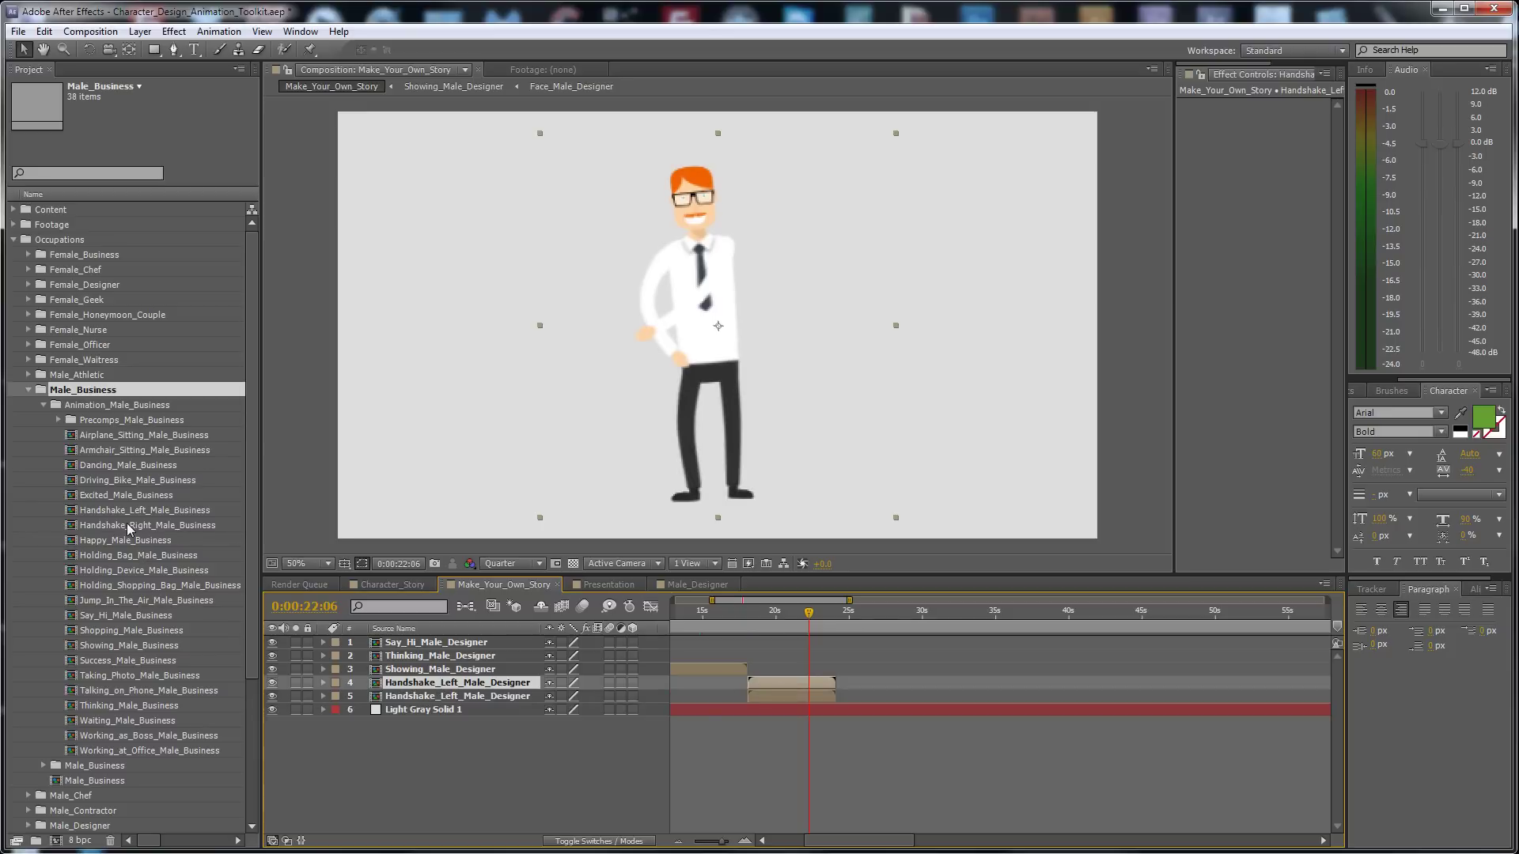
pyautogui.moveTo(129, 529); pyautogui.dragTo(455, 684)
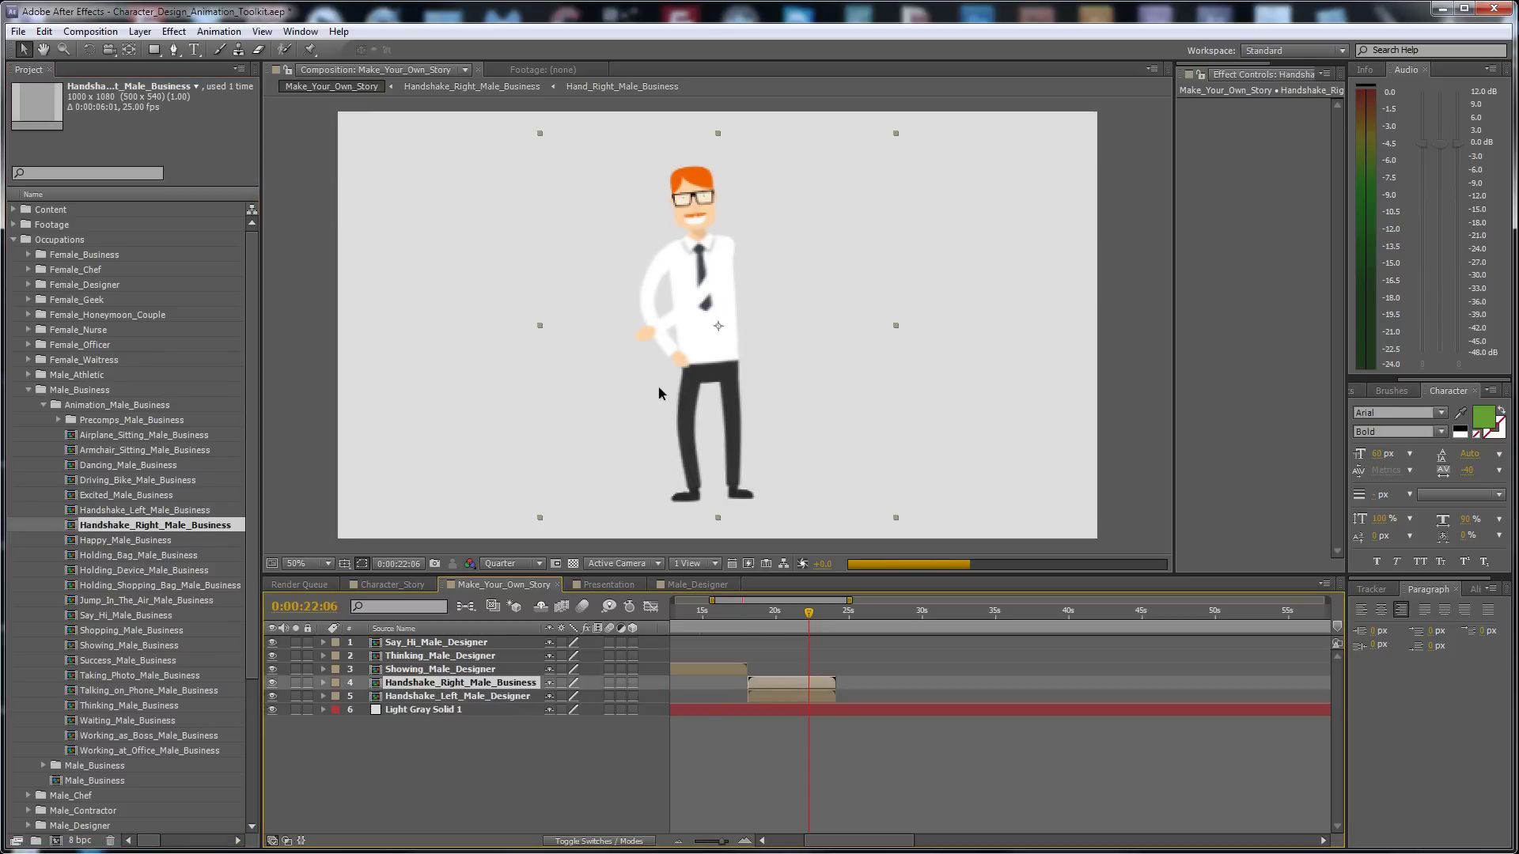
pyautogui.moveTo(674, 357); pyautogui.dragTo(531, 349)
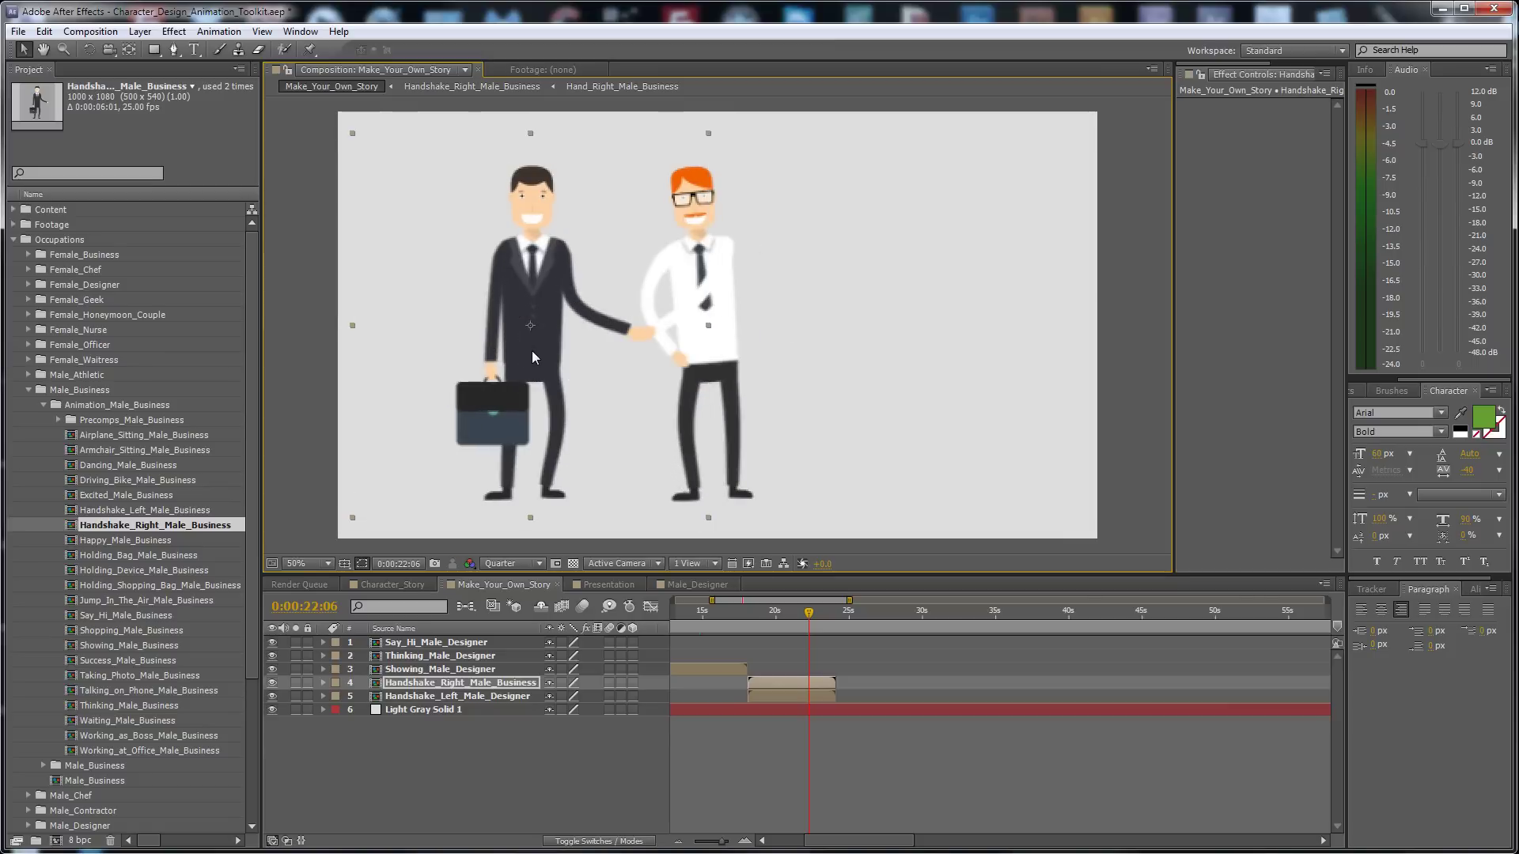
pyautogui.moveTo(742, 610)
pyautogui.mouseDown()
pyautogui.moveTo(822, 621)
pyautogui.moveTo(736, 625)
pyautogui.moveTo(748, 615)
pyautogui.mouseUp()
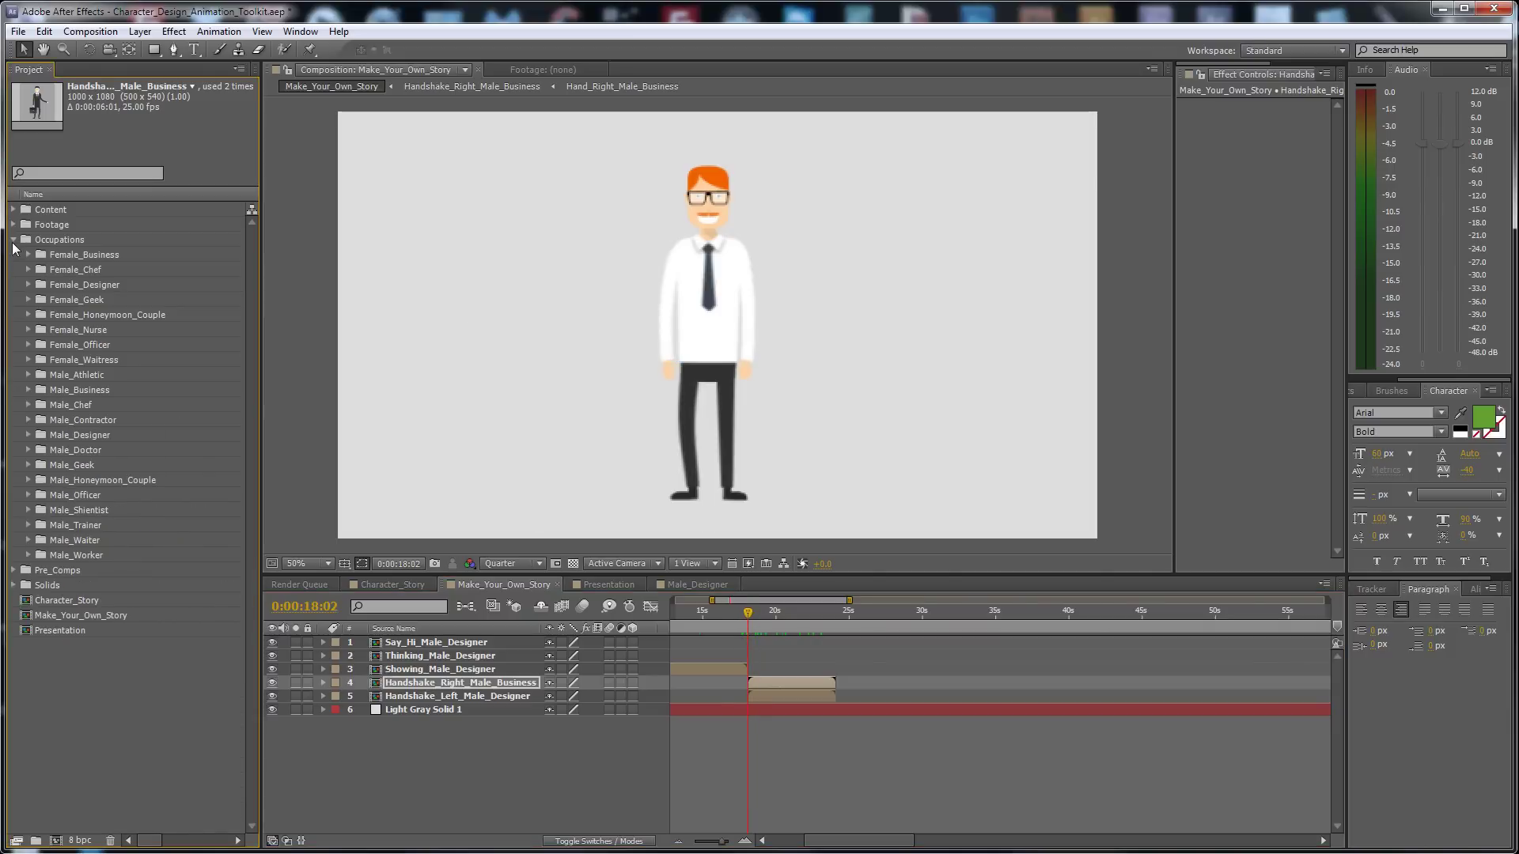
# Open the Color_Control composition from the Content folder
pyautogui.click(13, 238)
pyautogui.click(14, 210)
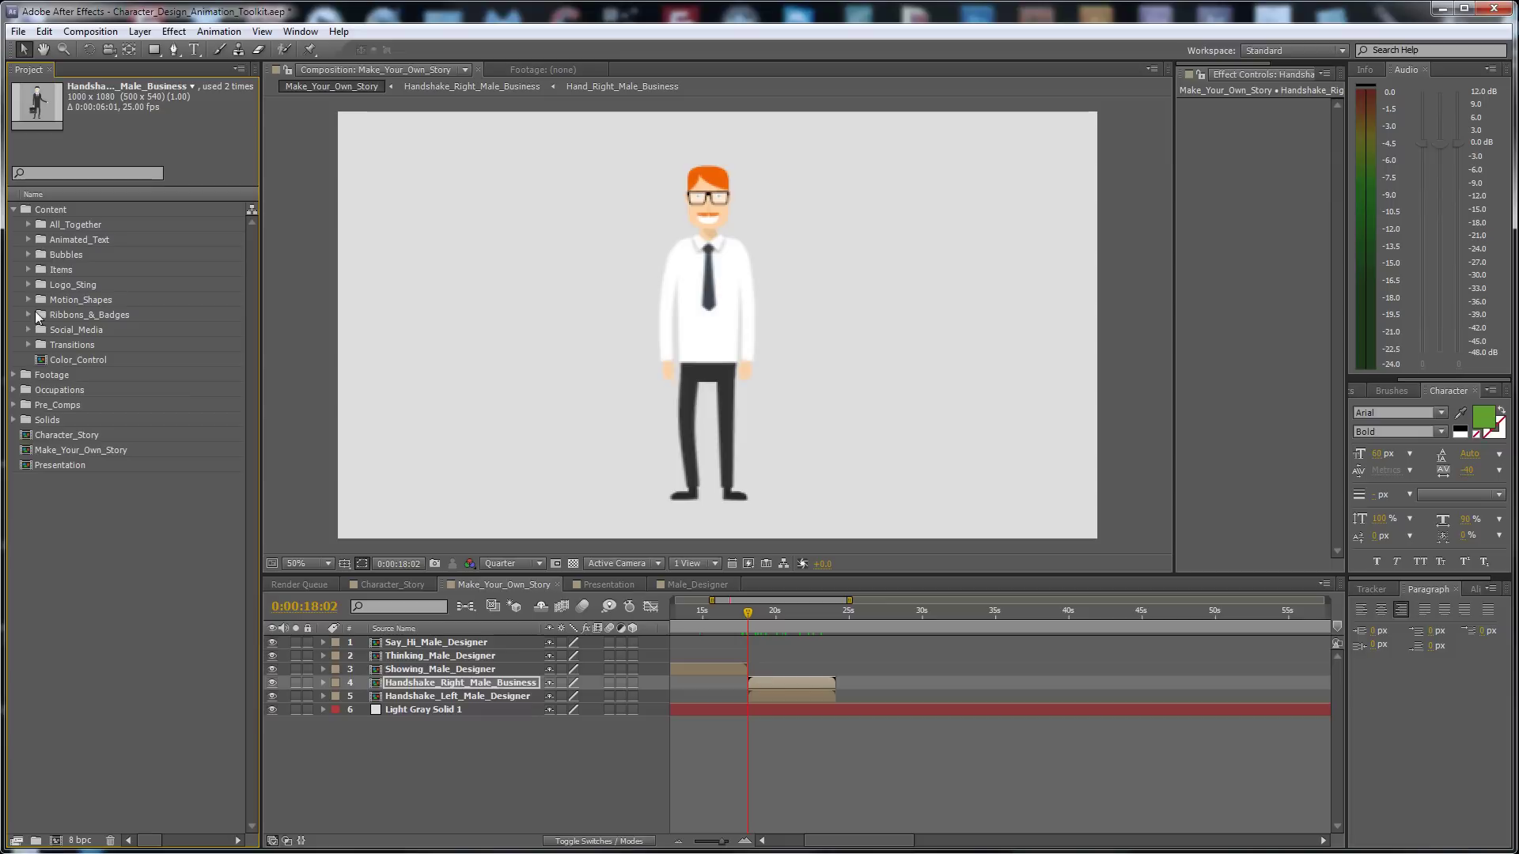
pyautogui.click(28, 225)
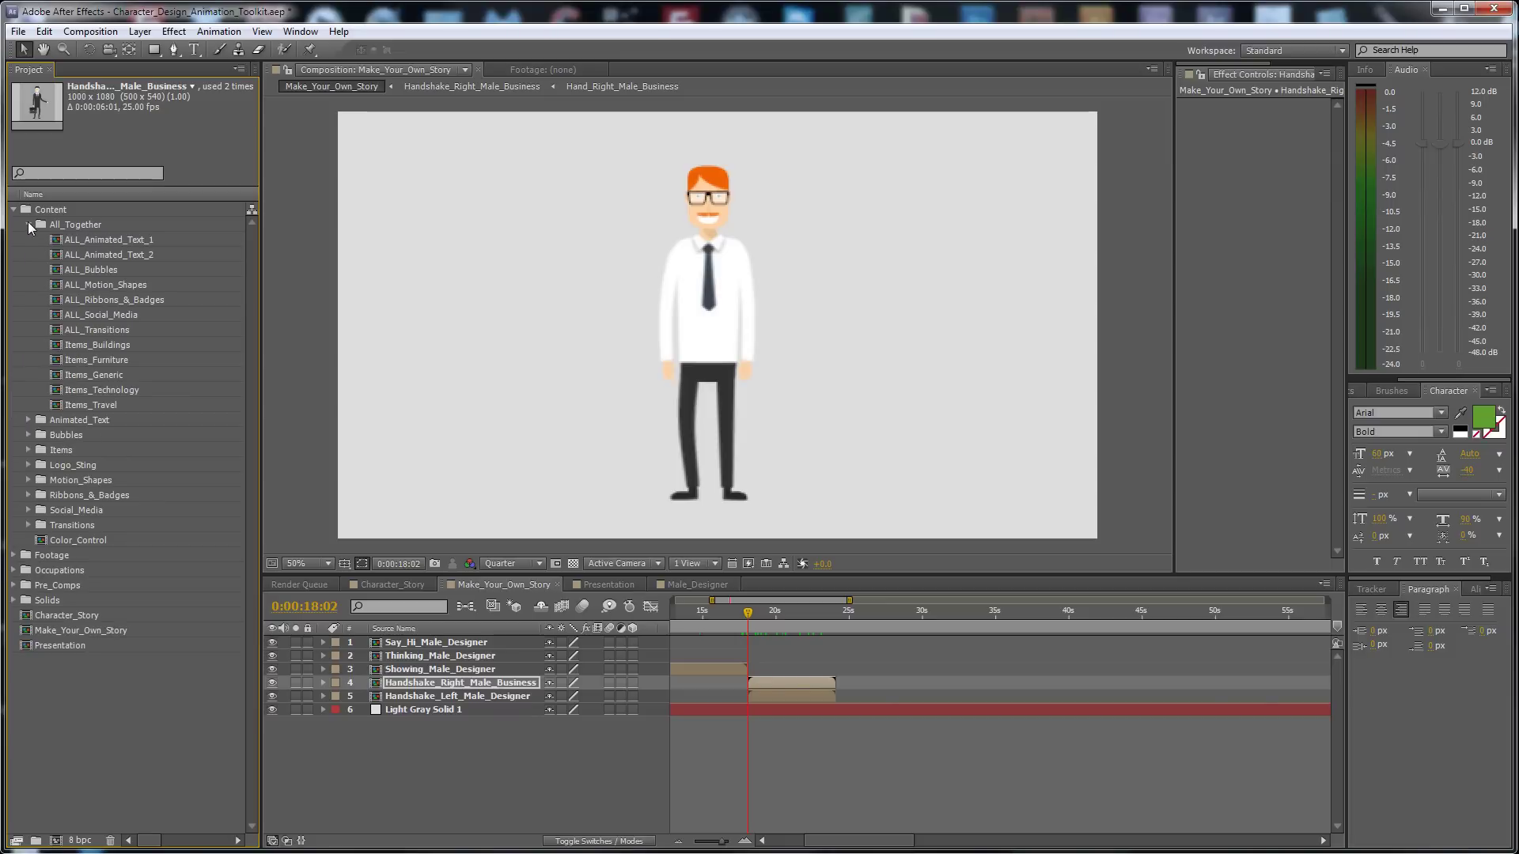
pyautogui.click(28, 225)
pyautogui.doubleClick(83, 360)
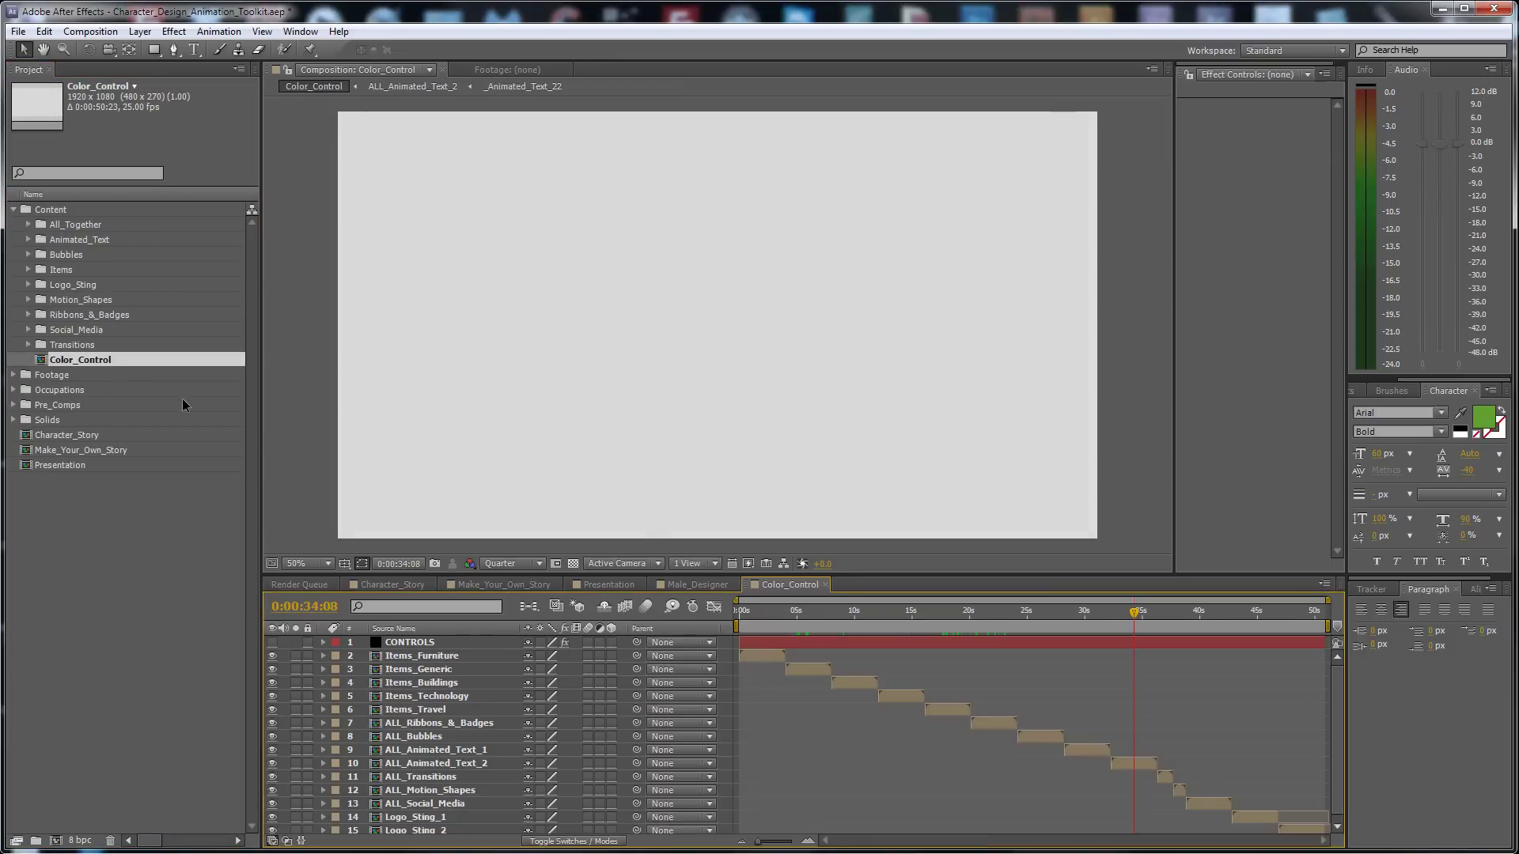
# Review the icons, titles and transitions, then select the CONTROLS layer to list Color_1–Color_7
pyautogui.moveTo(801, 614); pyautogui.dragTo(765, 620)
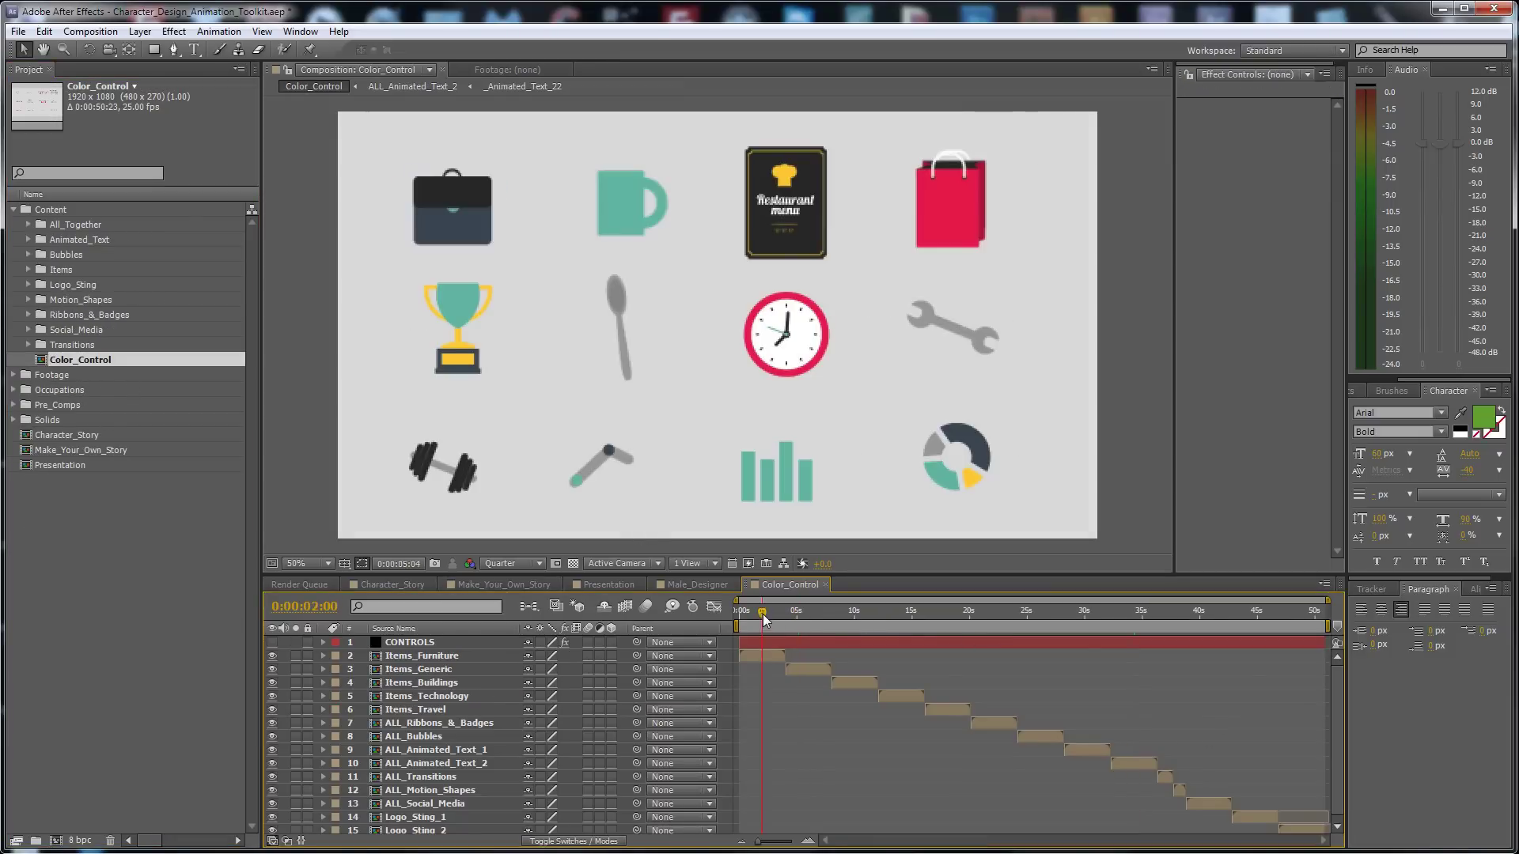
pyautogui.click(1212, 621)
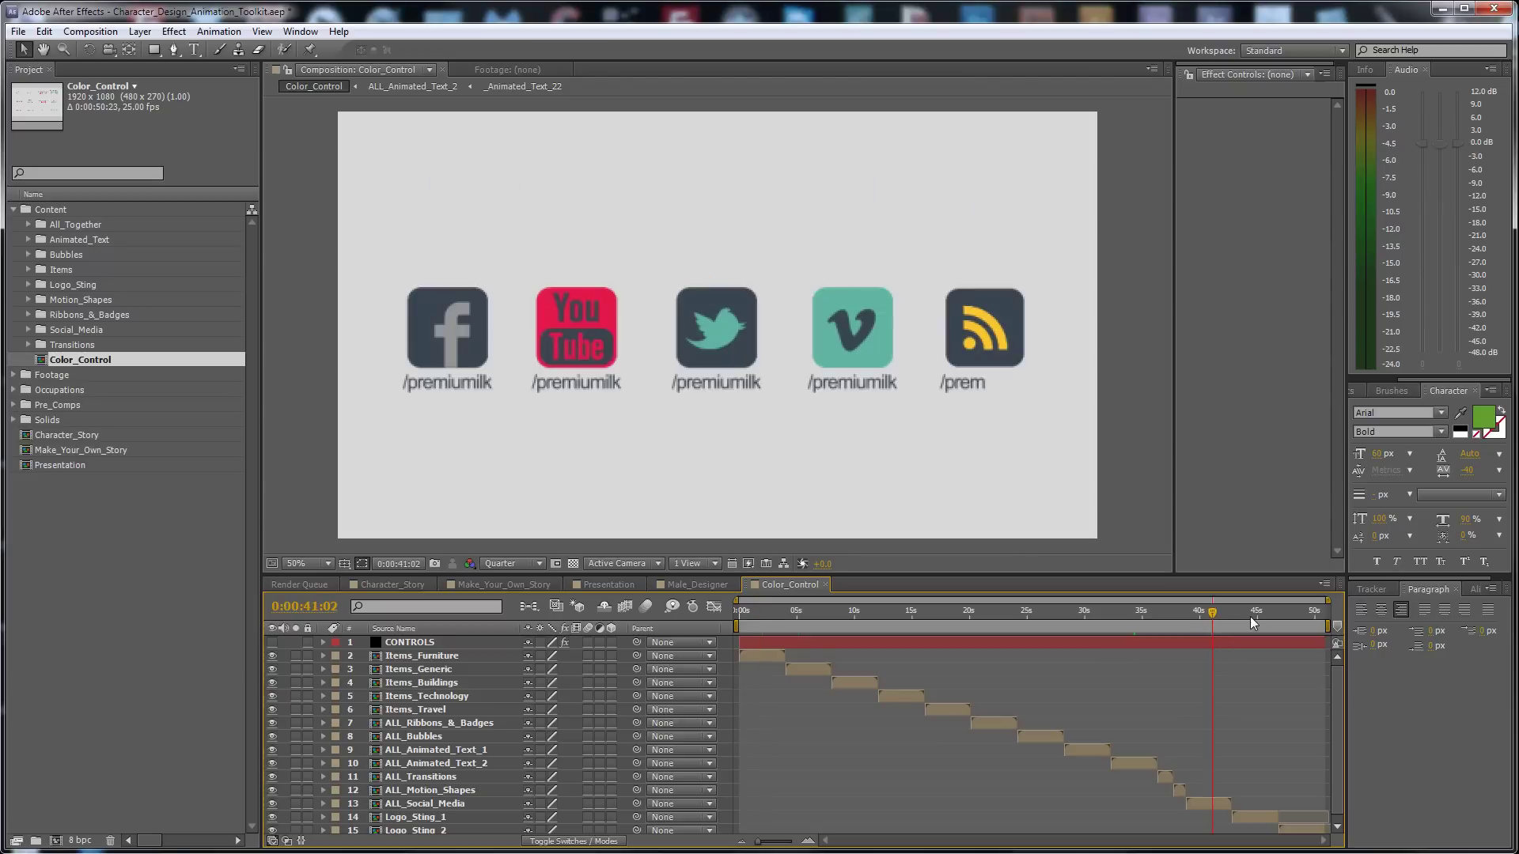
pyautogui.click(1251, 614)
pyautogui.click(1178, 609)
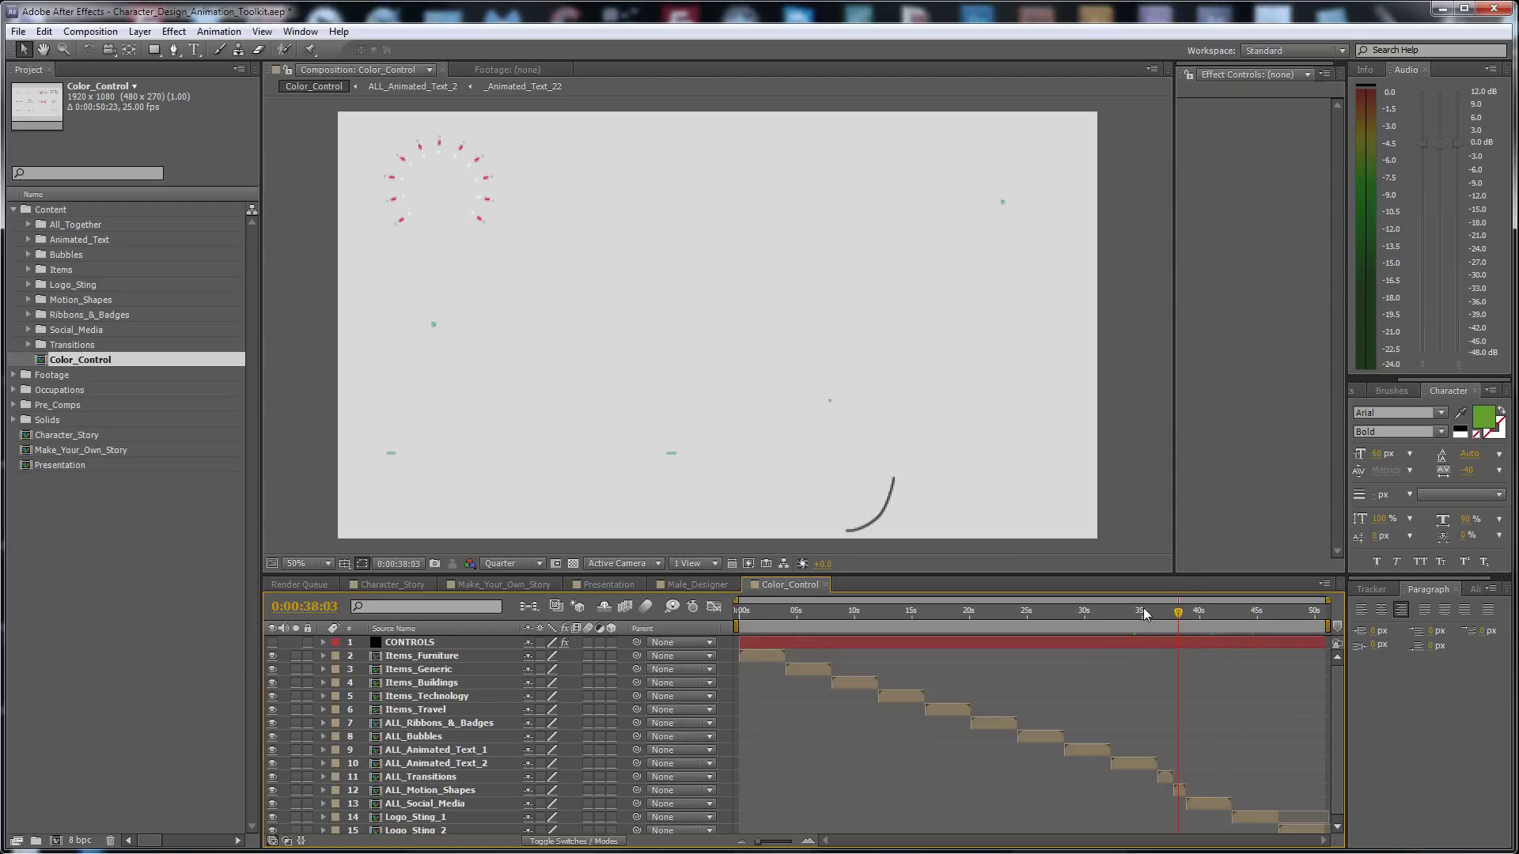
pyautogui.click(1143, 611)
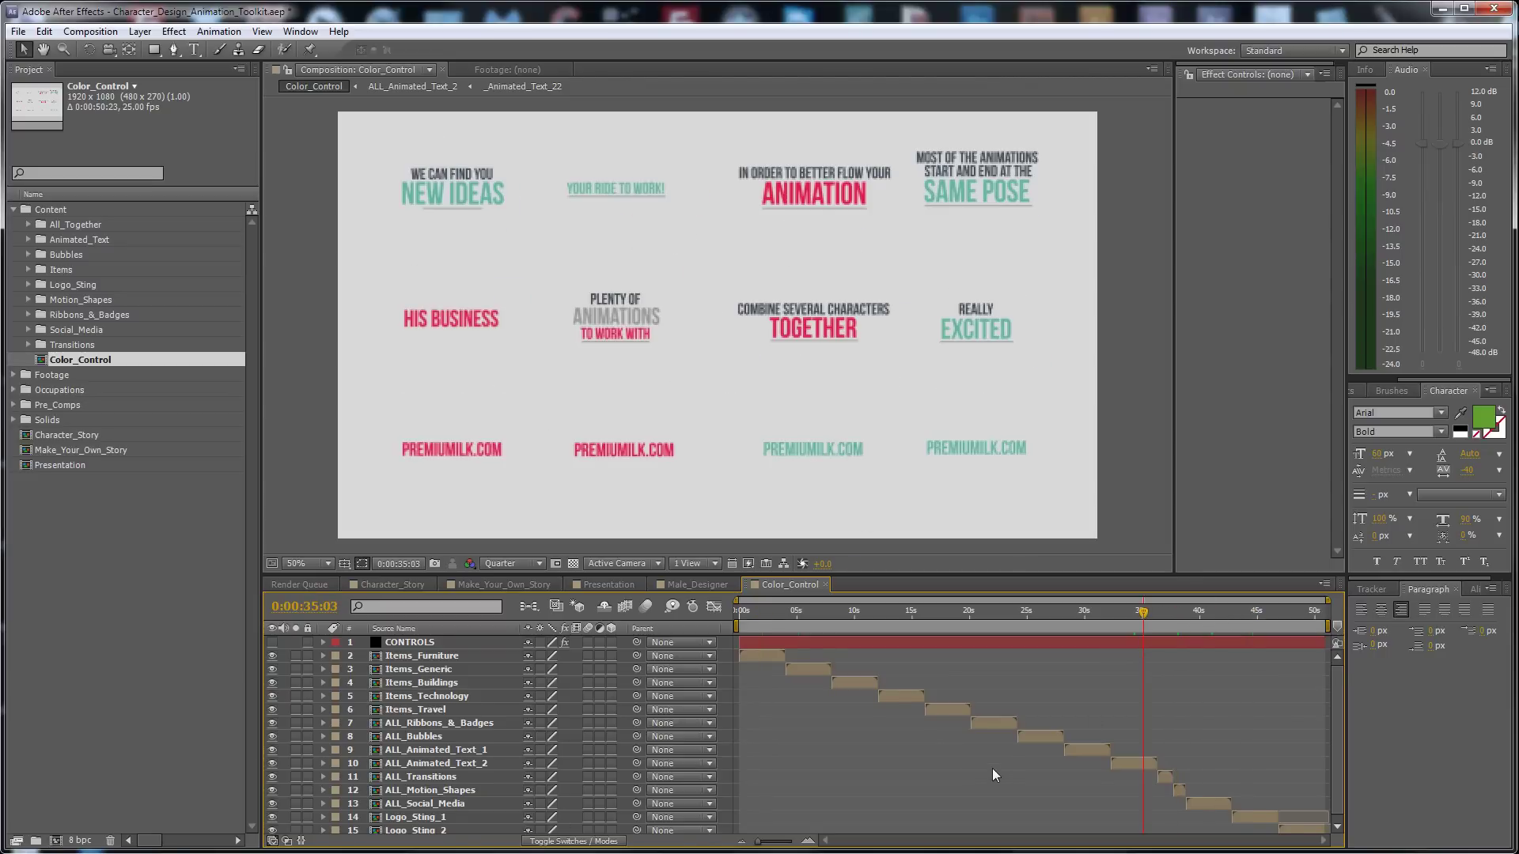
pyautogui.scroll(-1, 992, 767)
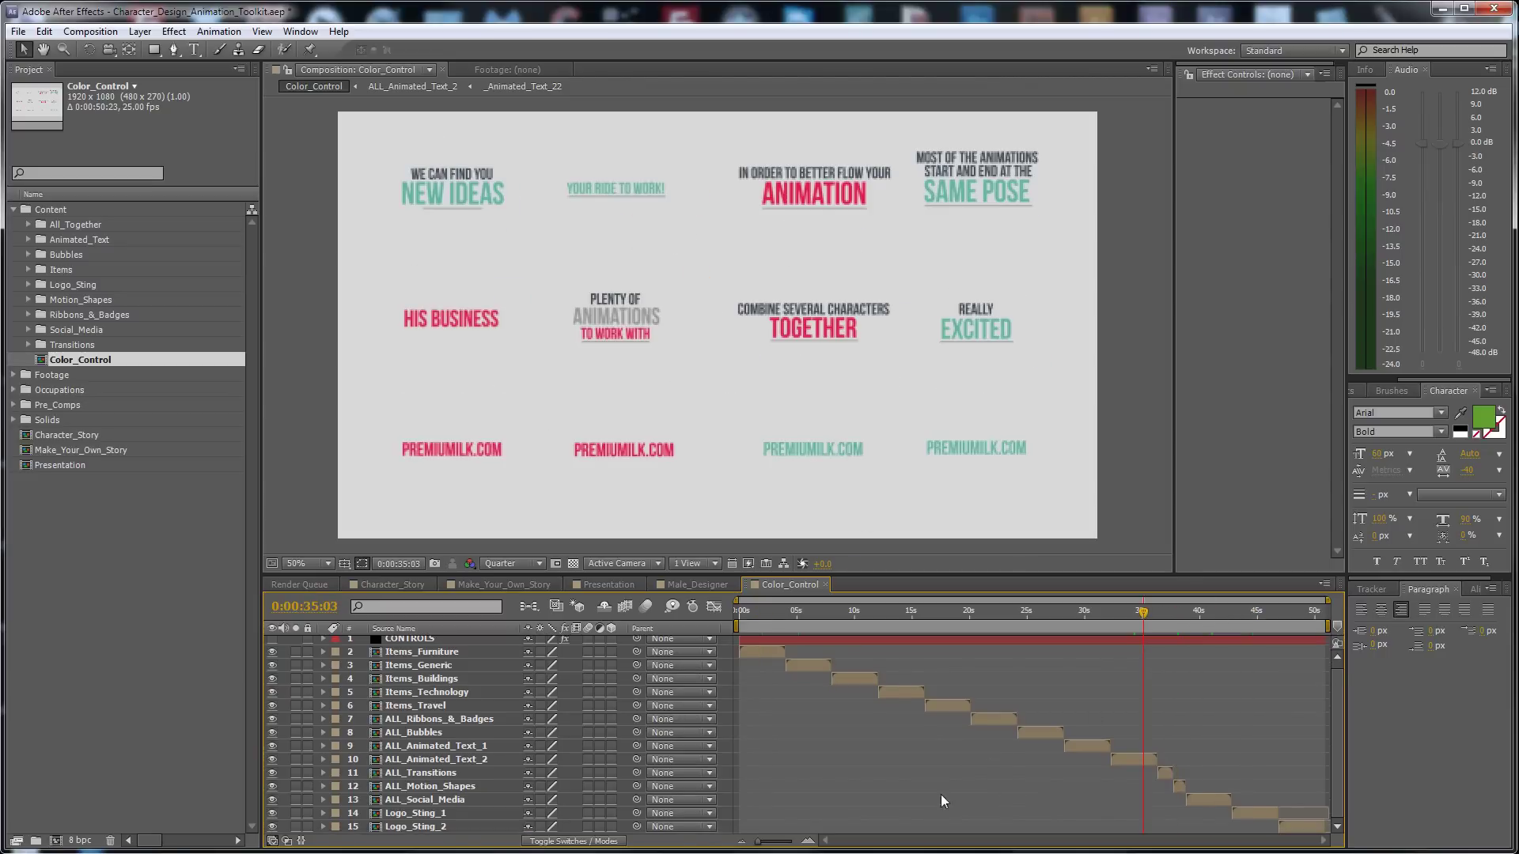
pyautogui.click(495, 773)
pyautogui.click(1165, 615)
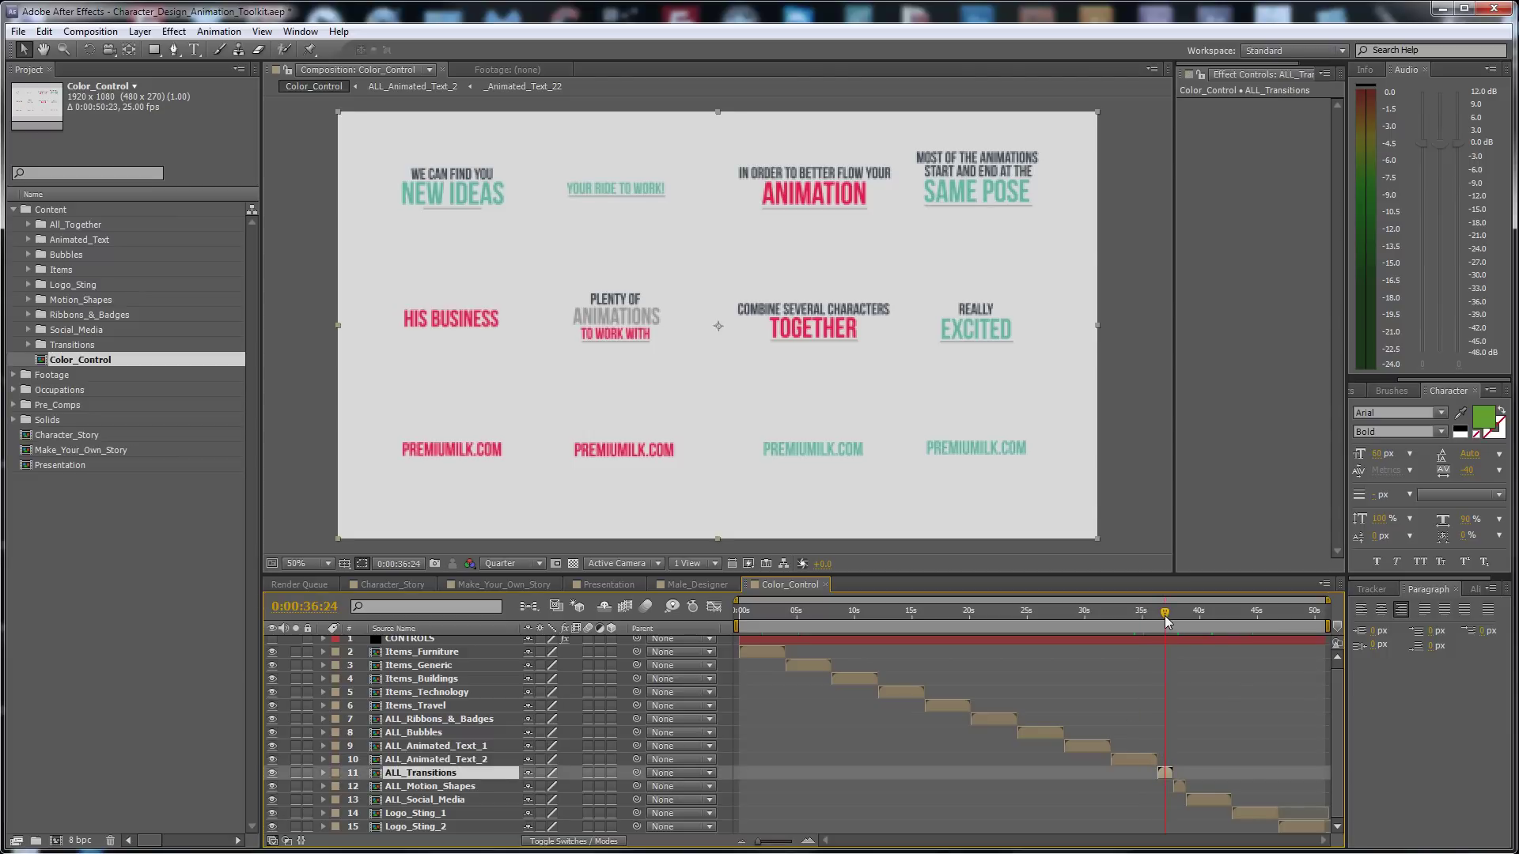
pyautogui.scroll(1, 1337, 666)
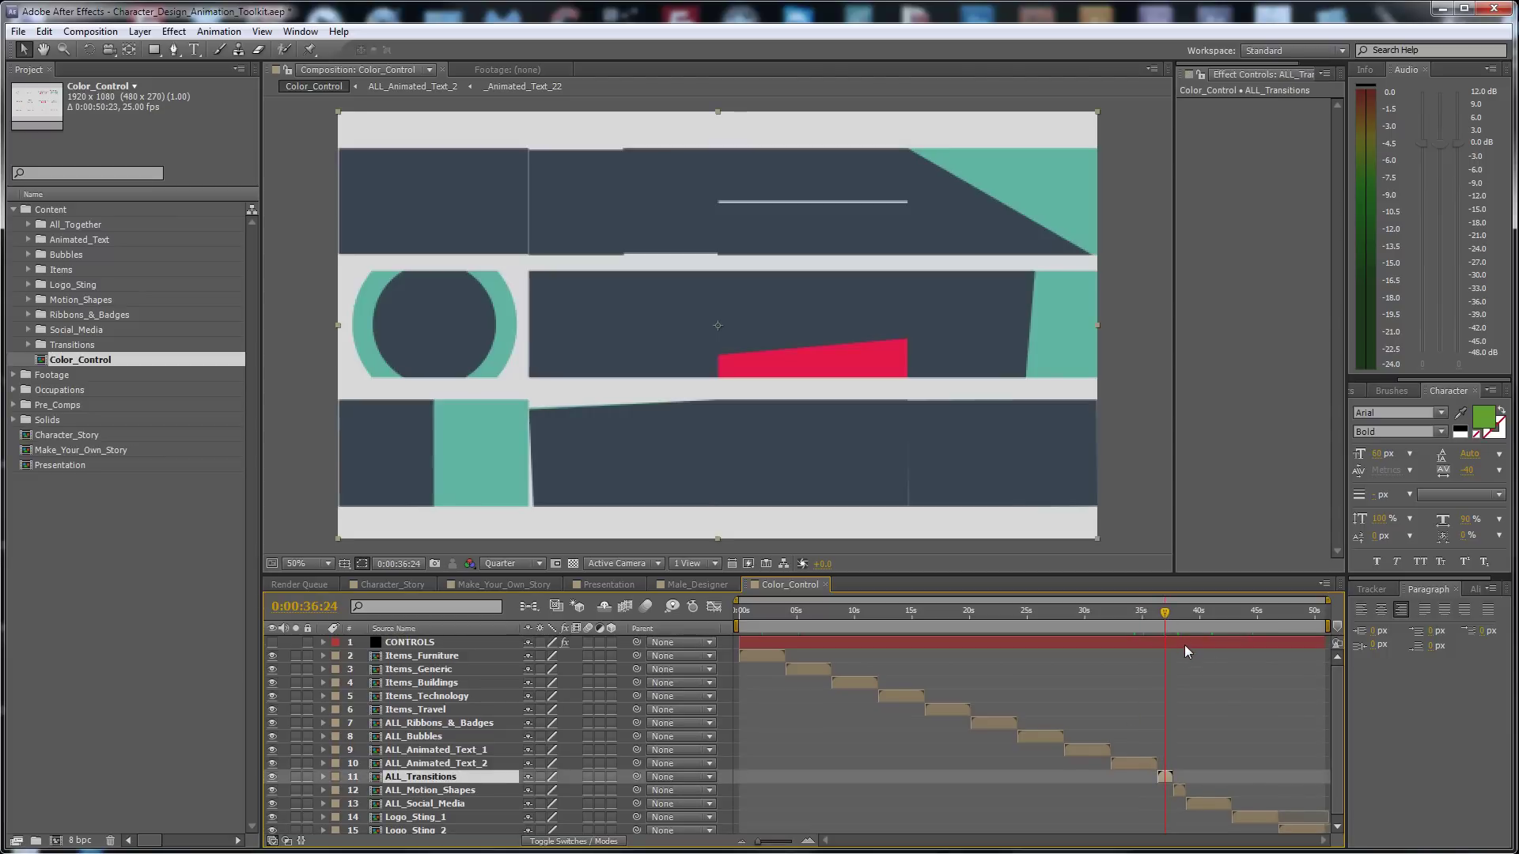
pyautogui.click(1183, 643)
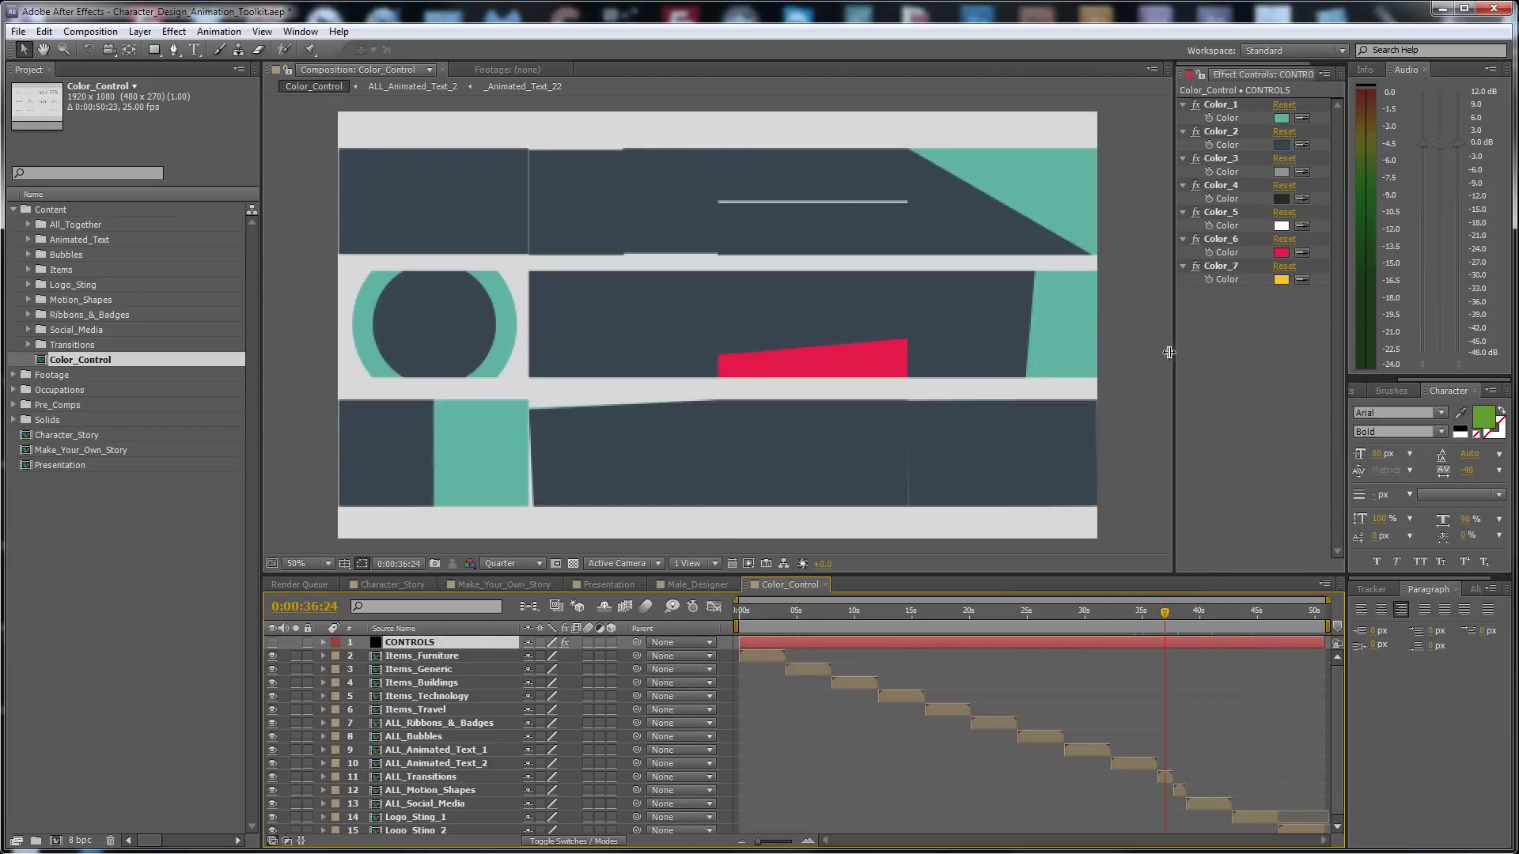
# Set CONTROLS' Color_1 to a lime yellow-green
pyautogui.moveTo(1169, 352); pyautogui.dragTo(1140, 351)
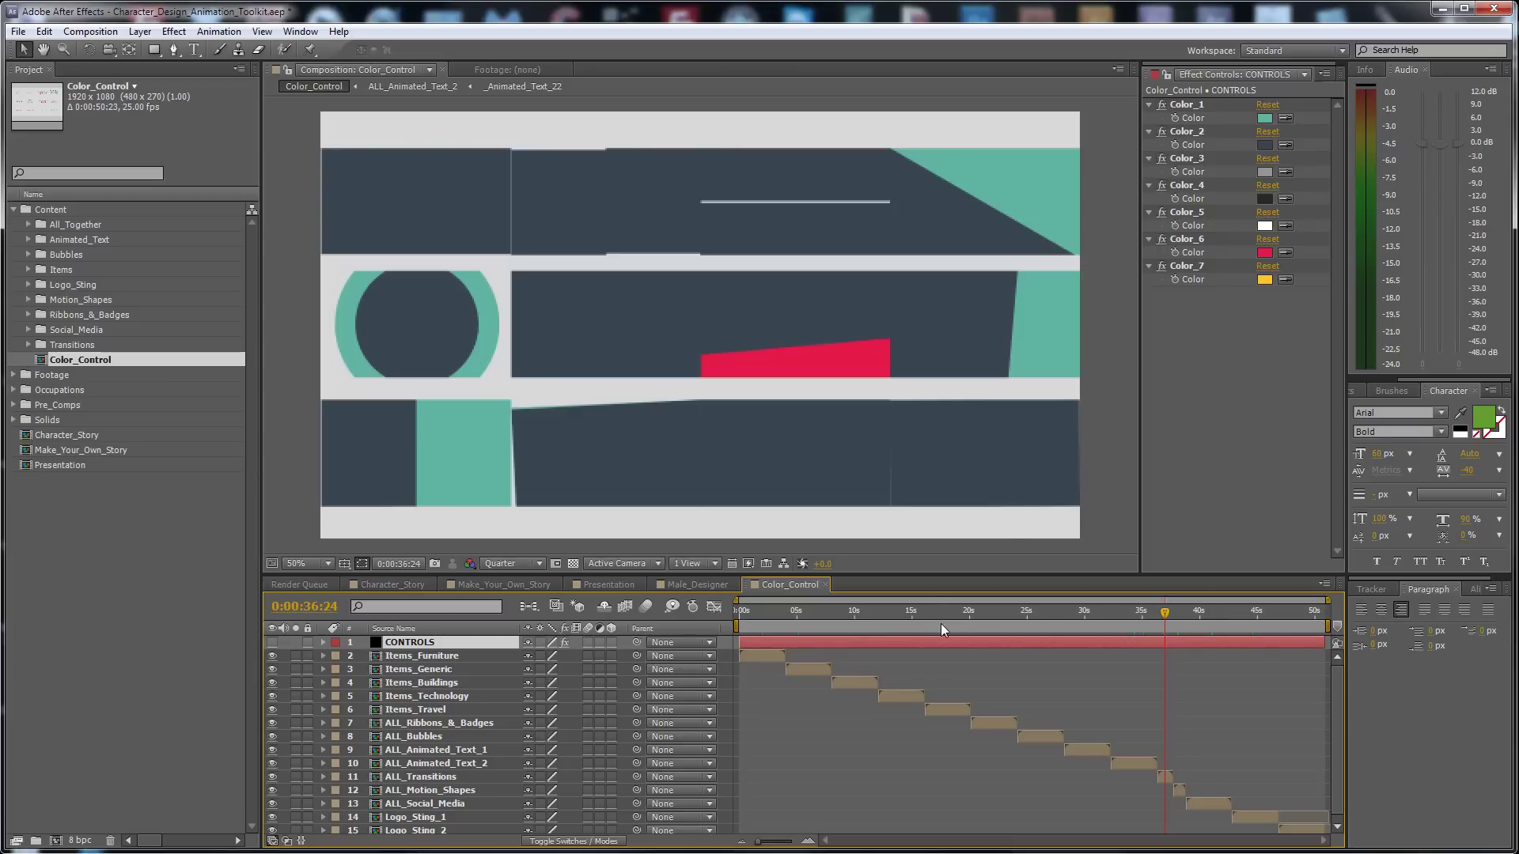
pyautogui.click(896, 614)
pyautogui.click(900, 696)
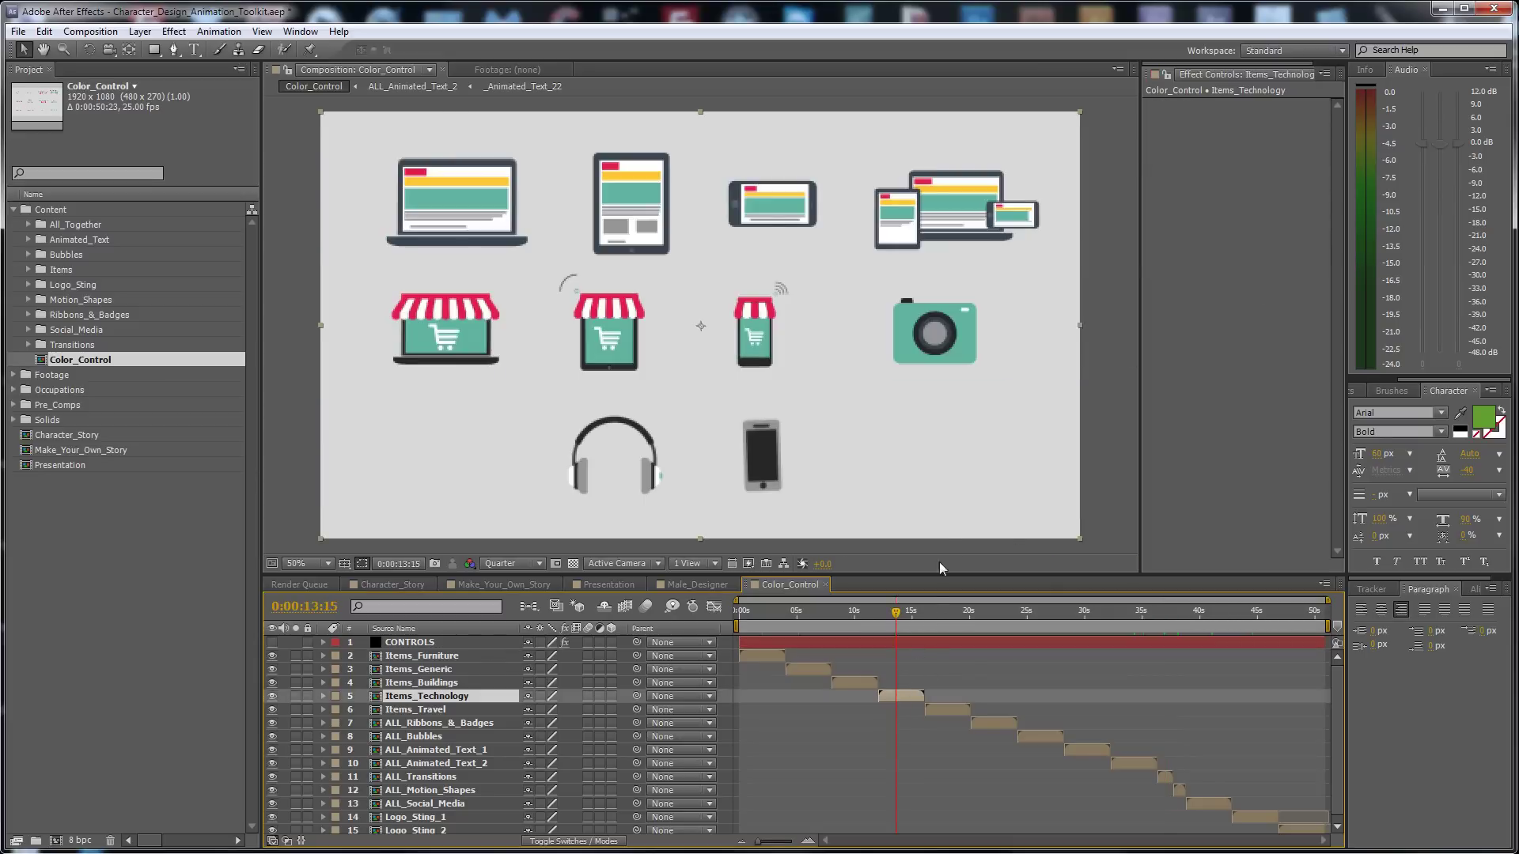
pyautogui.click(917, 641)
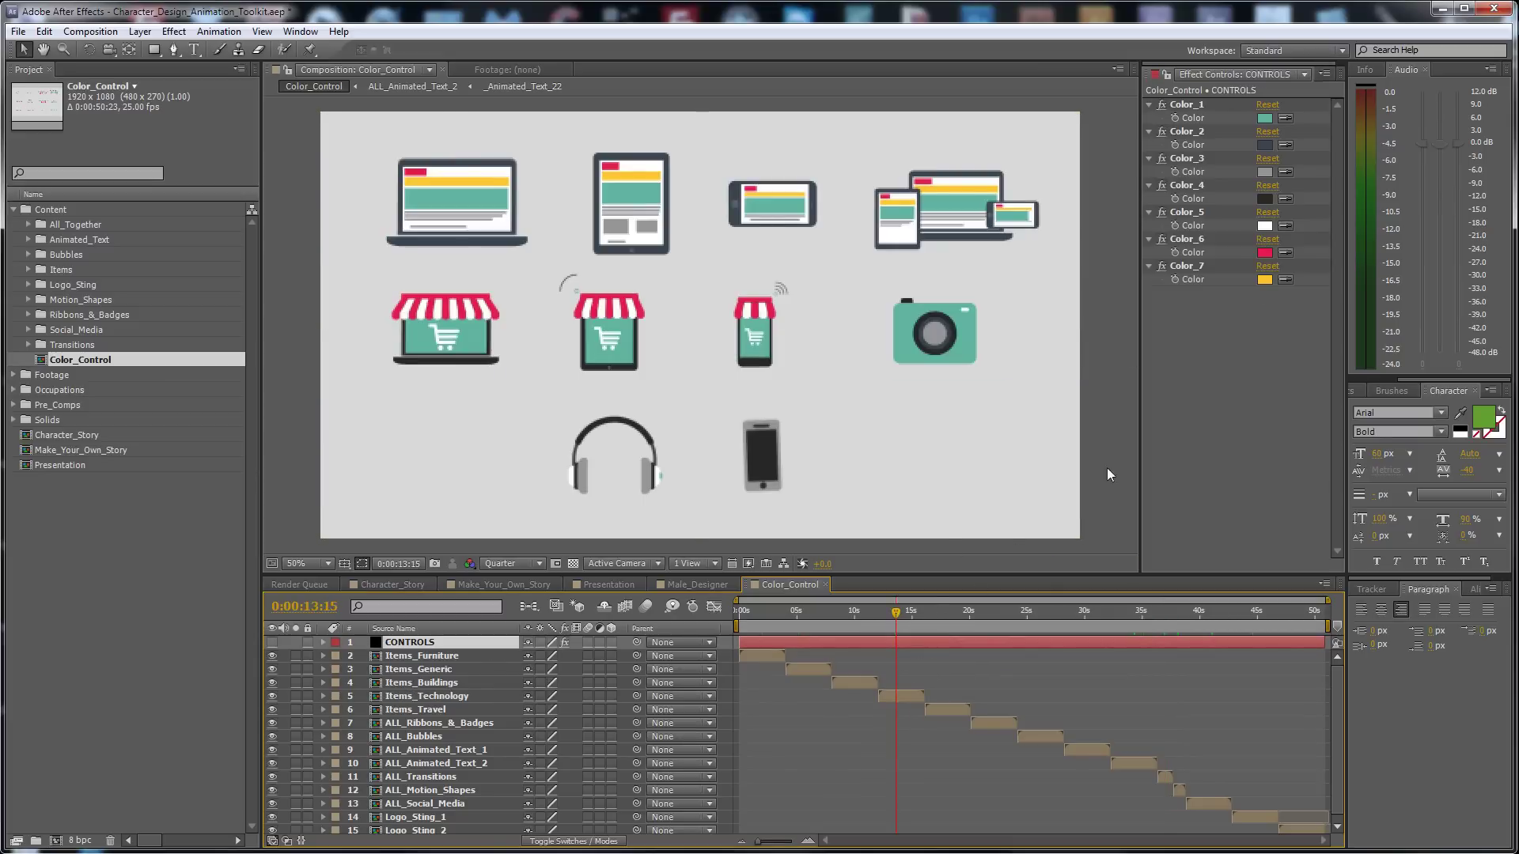
pyautogui.click(1265, 118)
pyautogui.click(918, 817)
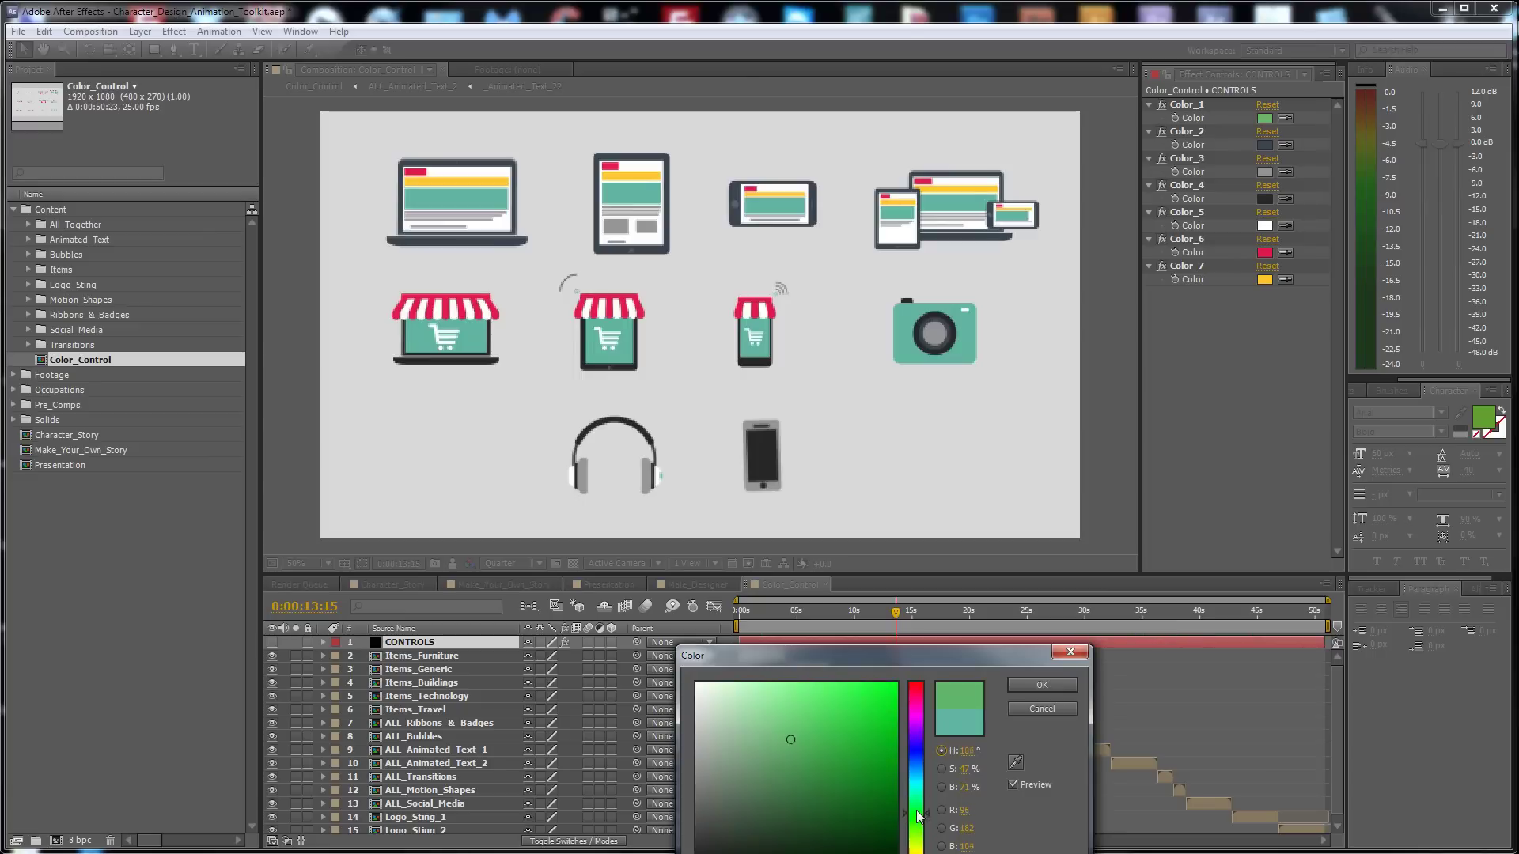
pyautogui.moveTo(917, 816); pyautogui.dragTo(917, 829)
pyautogui.moveTo(812, 733)
pyautogui.mouseDown()
pyautogui.moveTo(800, 717)
pyautogui.moveTo(817, 710)
pyautogui.mouseUp()
pyautogui.click(1018, 686)
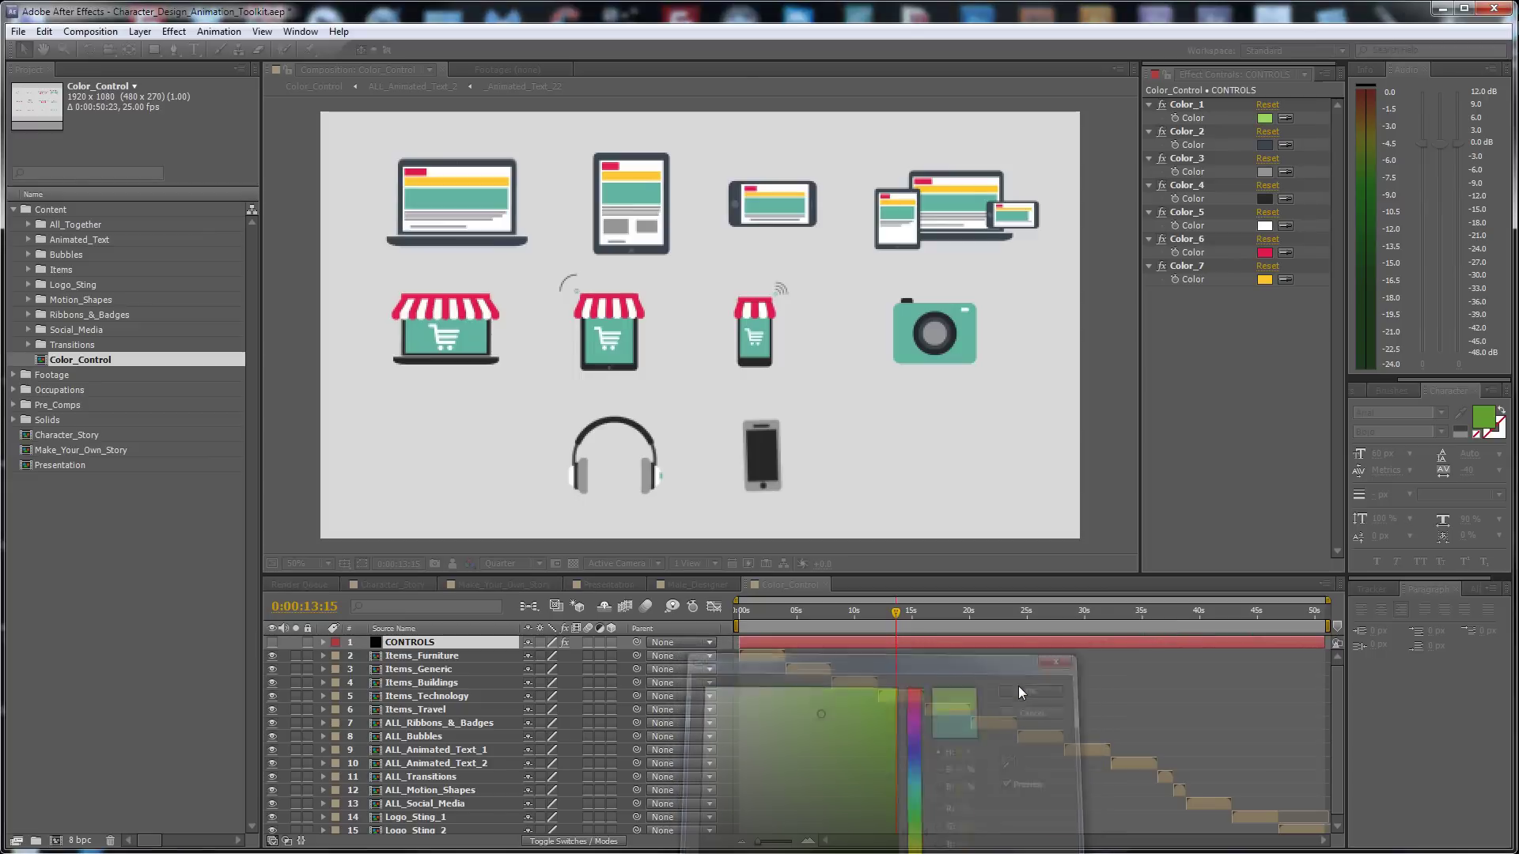
# Change Color_6 from pink-red to blue and review the recoloured titles
pyautogui.click(1202, 611)
pyautogui.click(1138, 613)
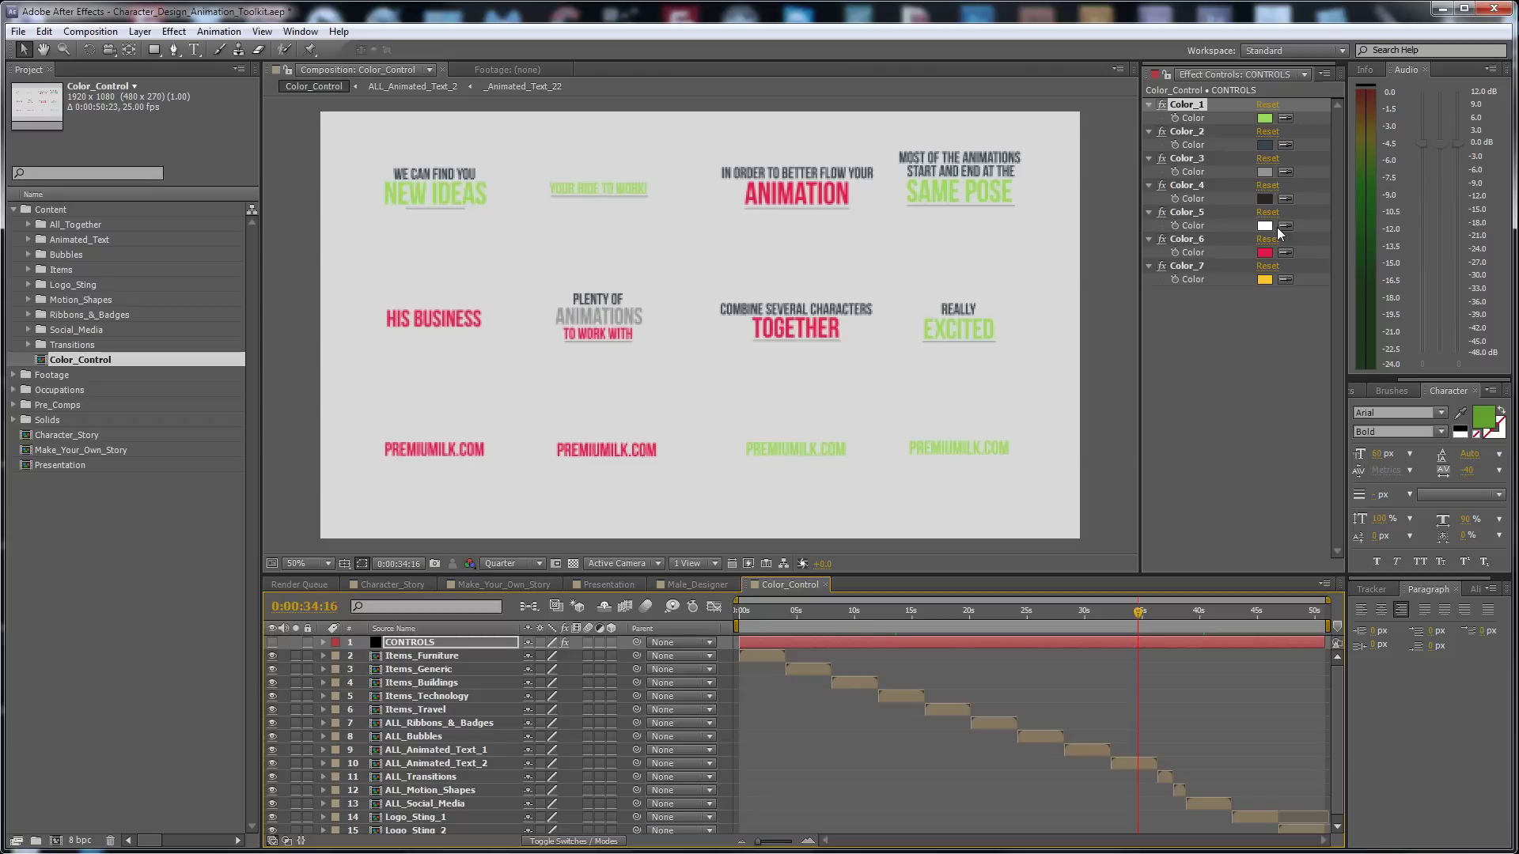
pyautogui.click(1264, 253)
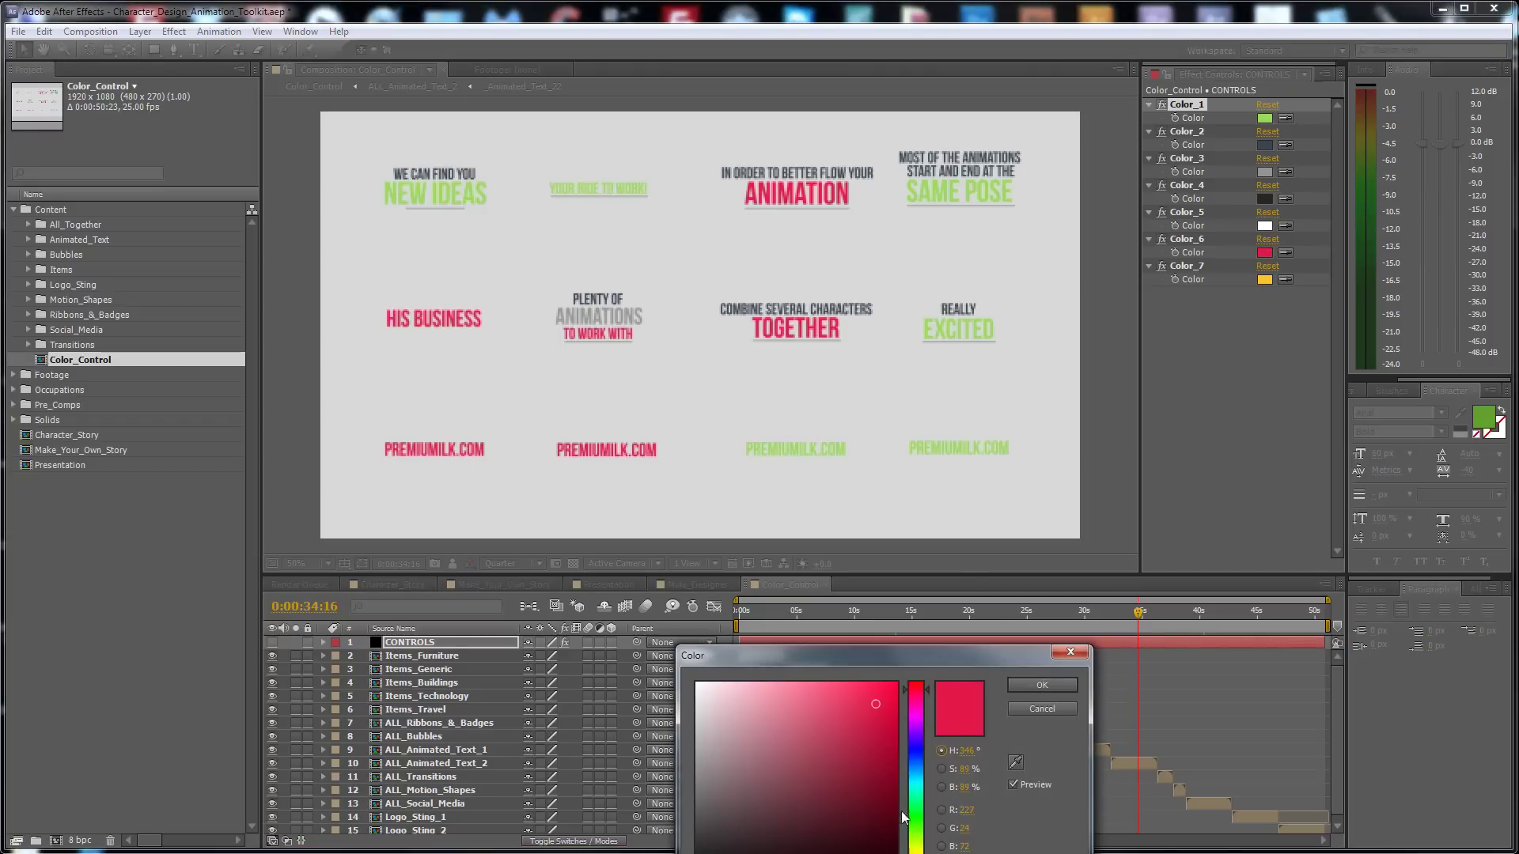
pyautogui.moveTo(919, 813); pyautogui.dragTo(921, 775)
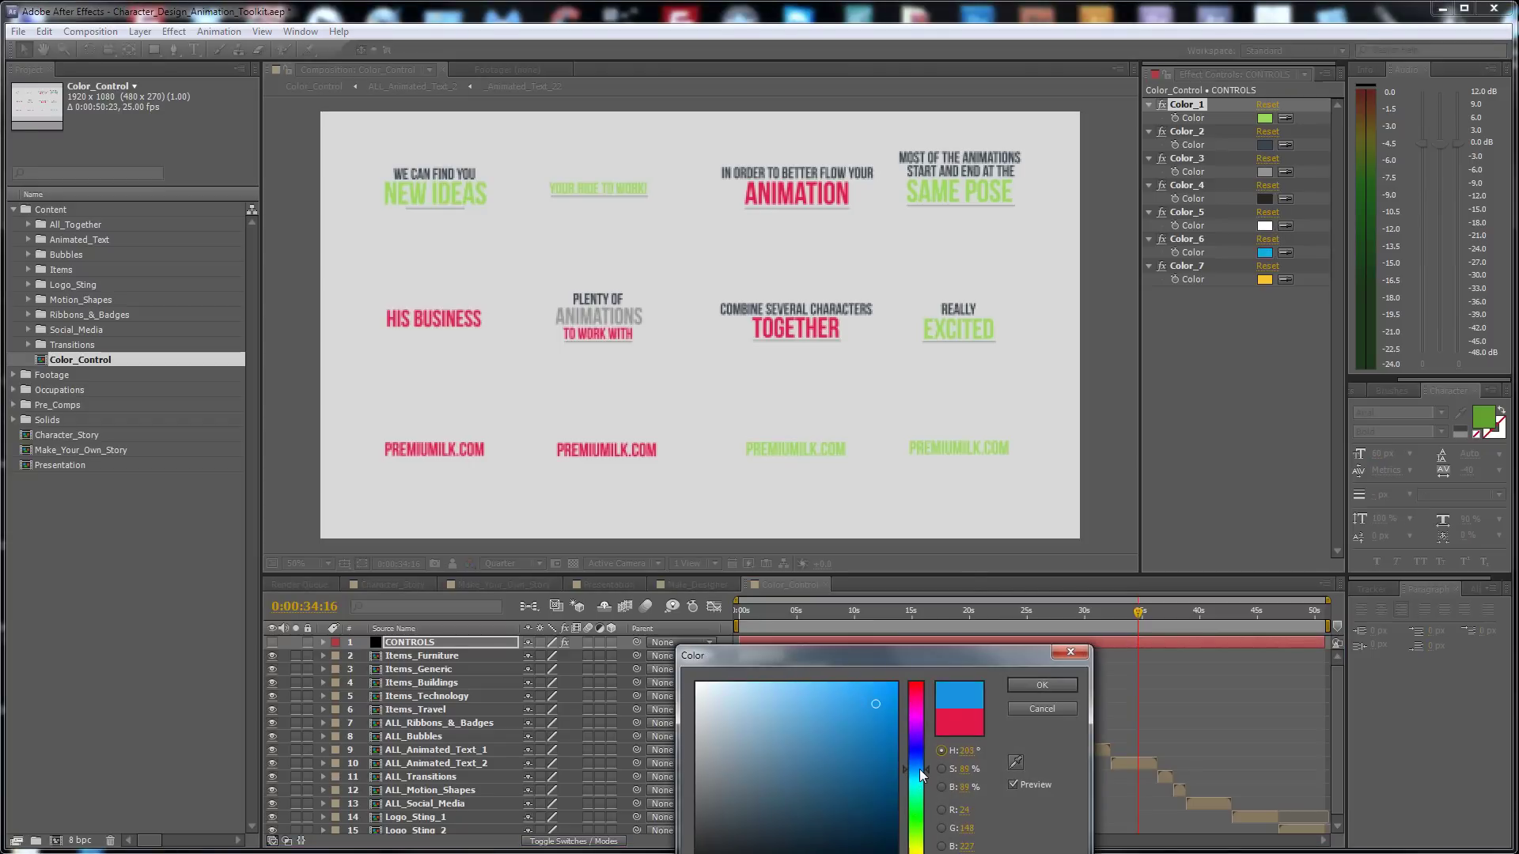
pyautogui.click(1027, 688)
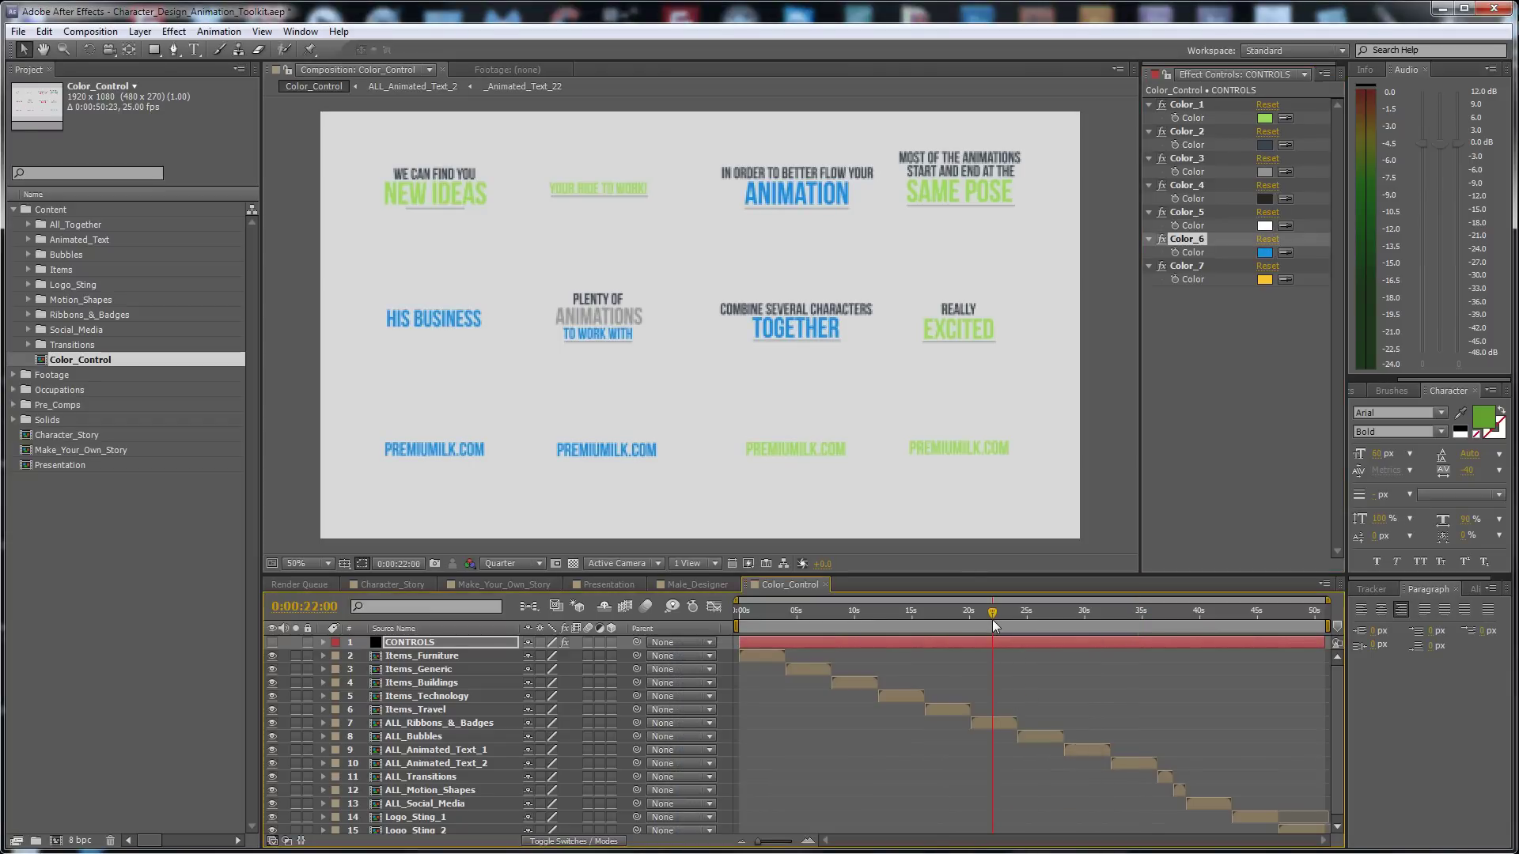
pyautogui.moveTo(992, 620); pyautogui.dragTo(800, 622)
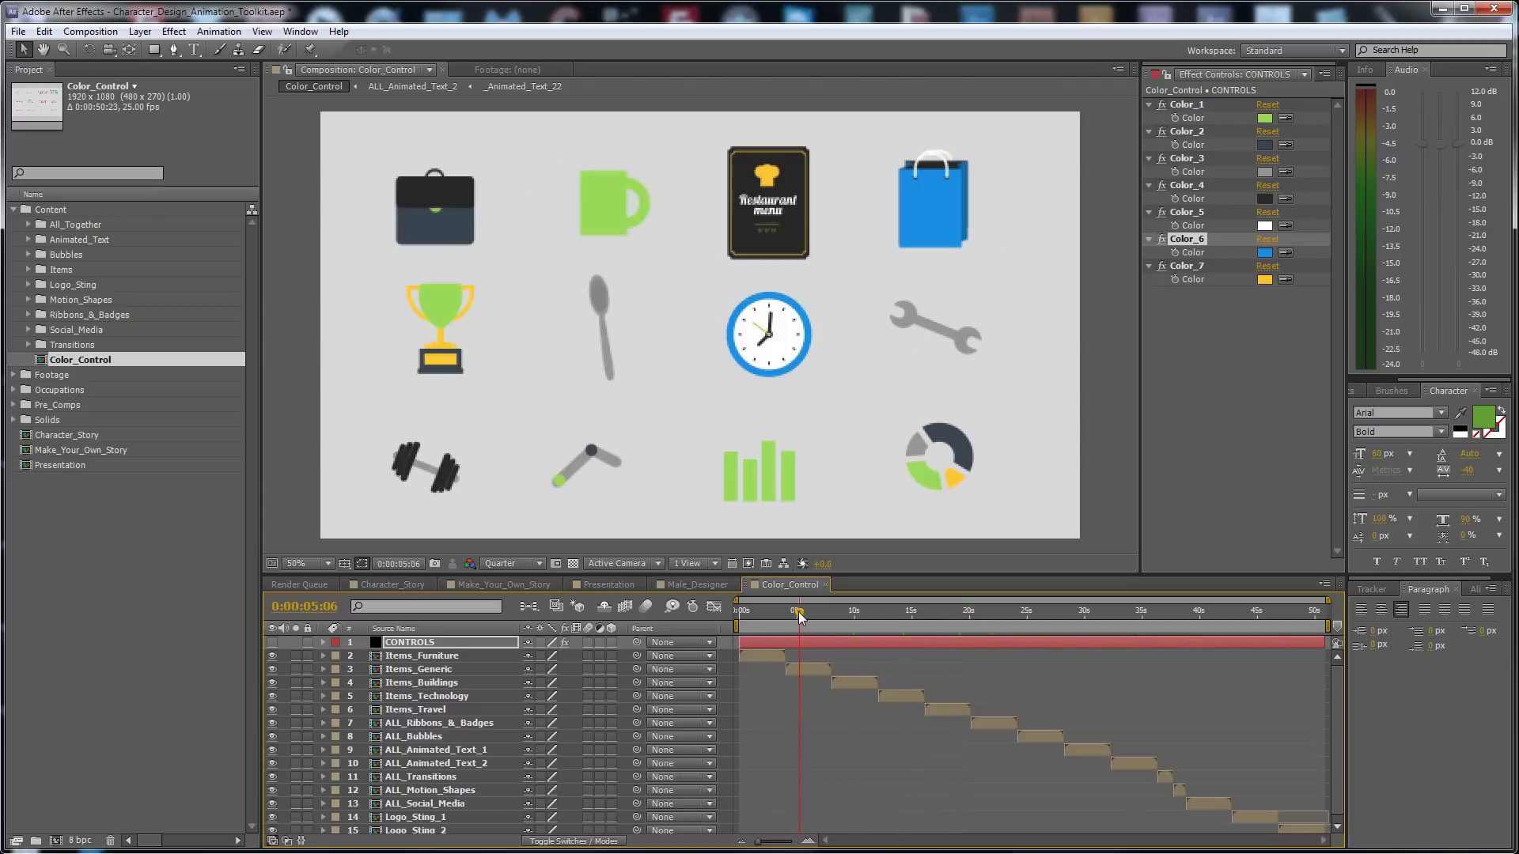
# Close the Male_Designer composition and return to the social media icons in Color_Control
pyautogui.click(760, 657)
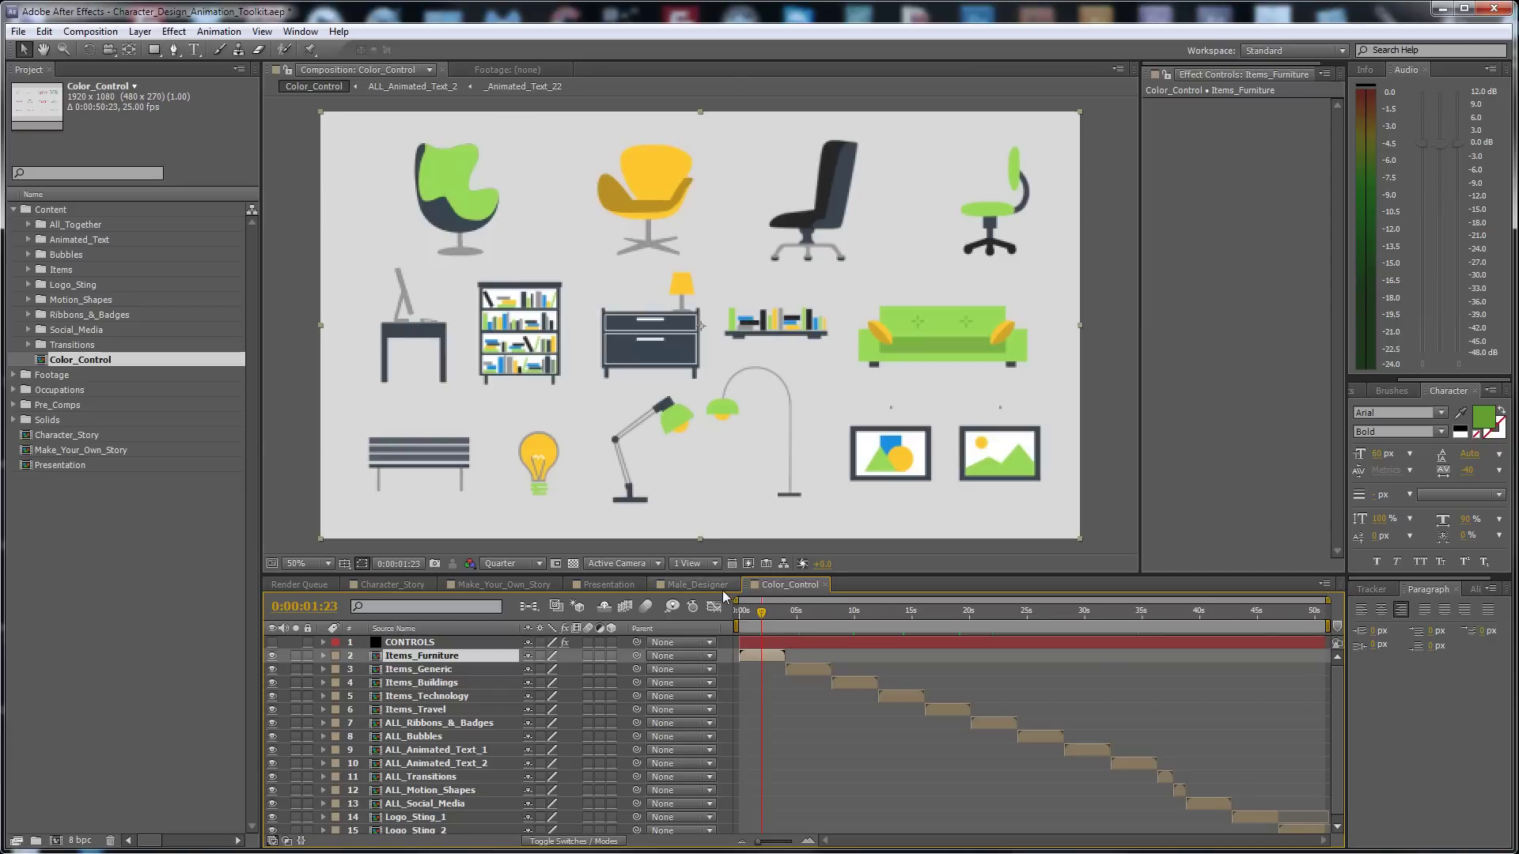
pyautogui.click(697, 584)
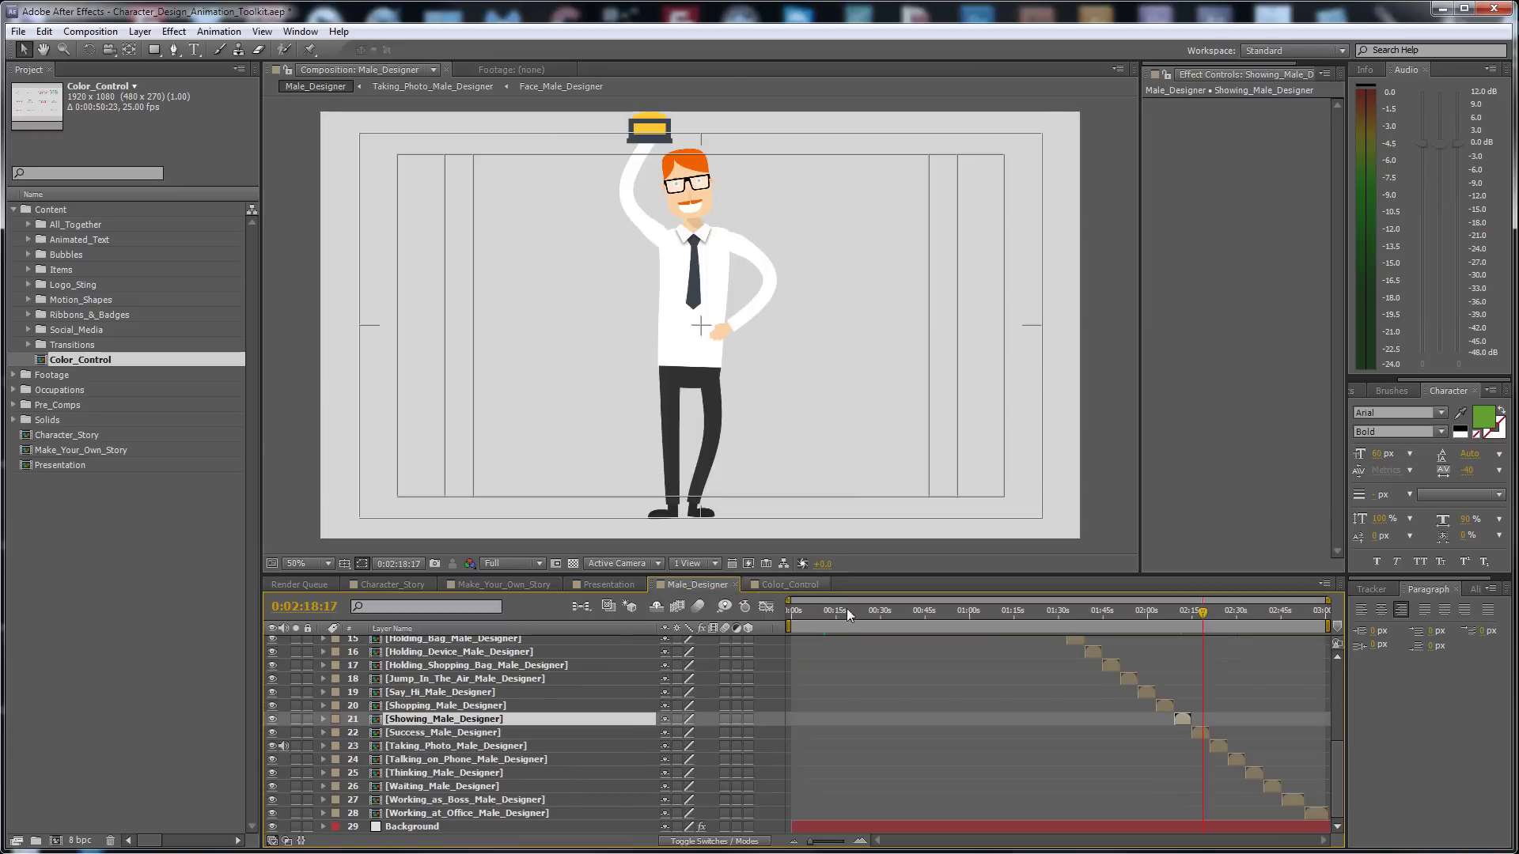
pyautogui.click(733, 584)
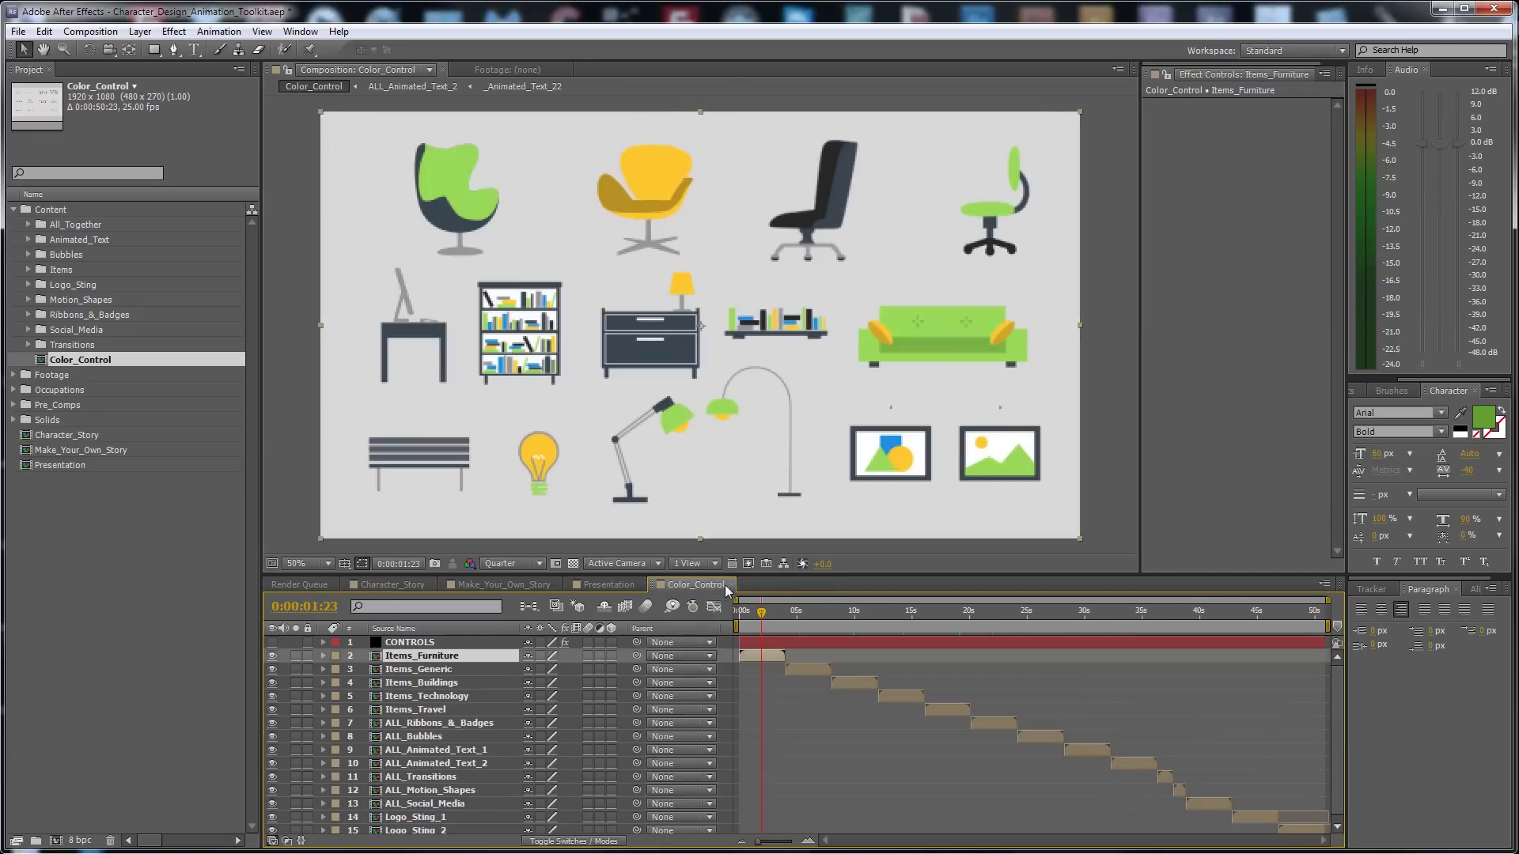
pyautogui.click(1202, 613)
pyautogui.click(1218, 796)
# Open ALL_Transitions, reveal _Transition1's source in the Transitions folder, and return to Color_Control
pyautogui.doubleClick(433, 777)
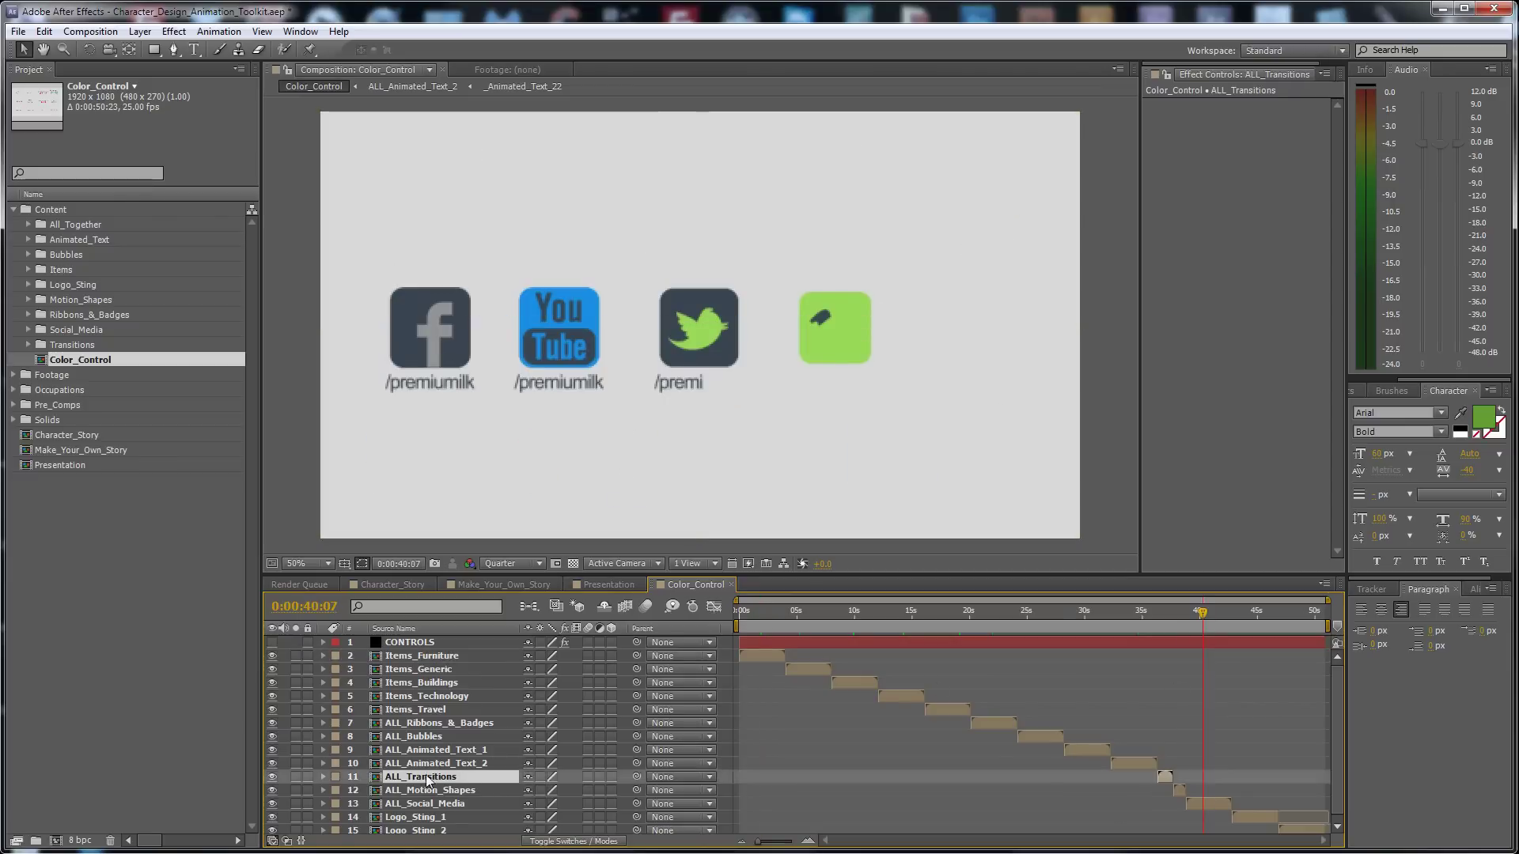
pyautogui.click(1033, 613)
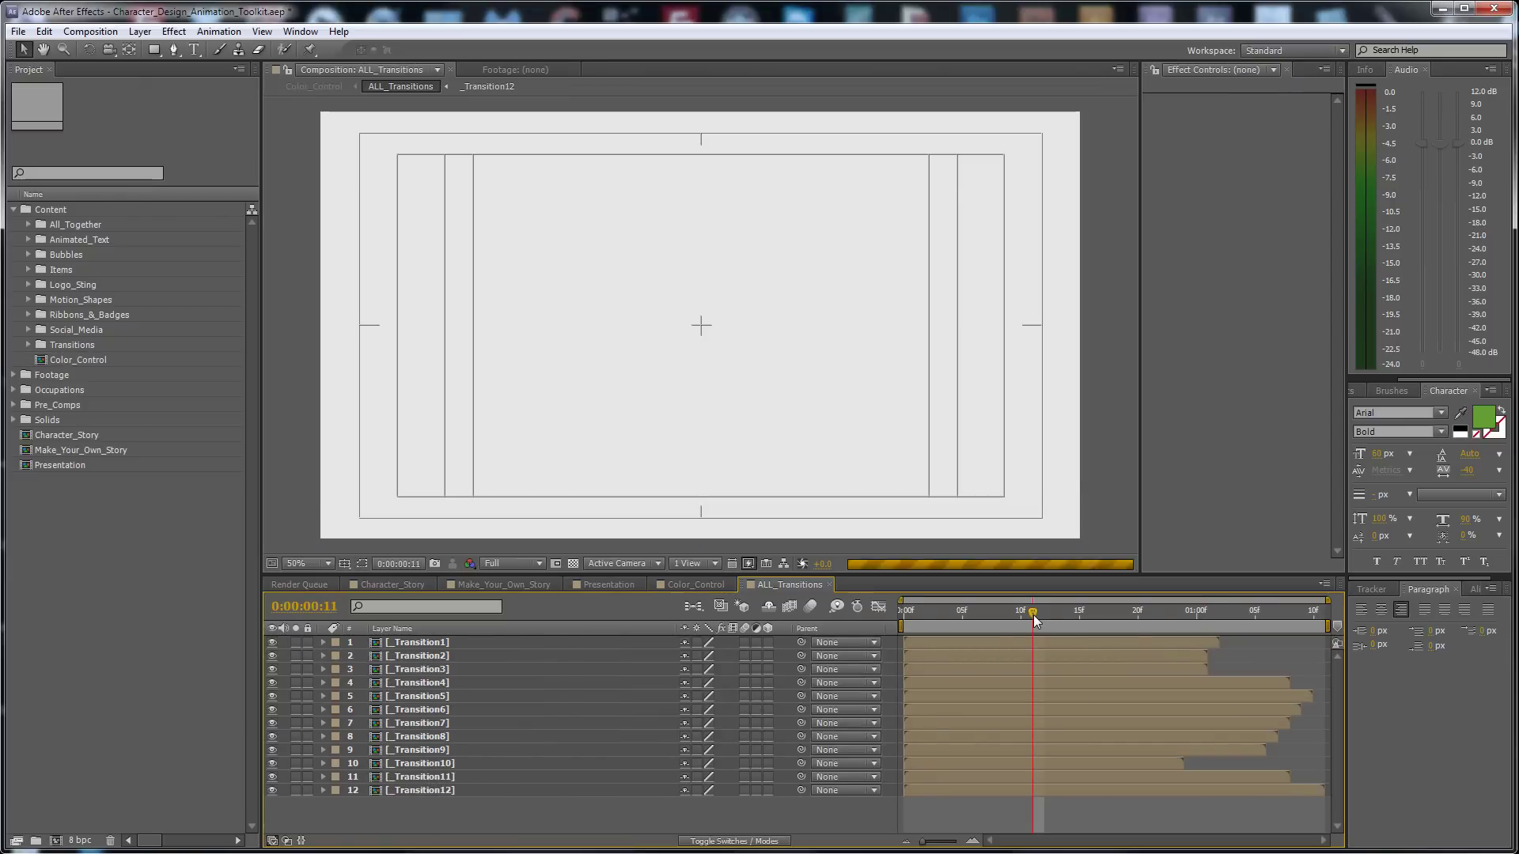
pyautogui.click(461, 645)
pyautogui.rightClick(460, 645)
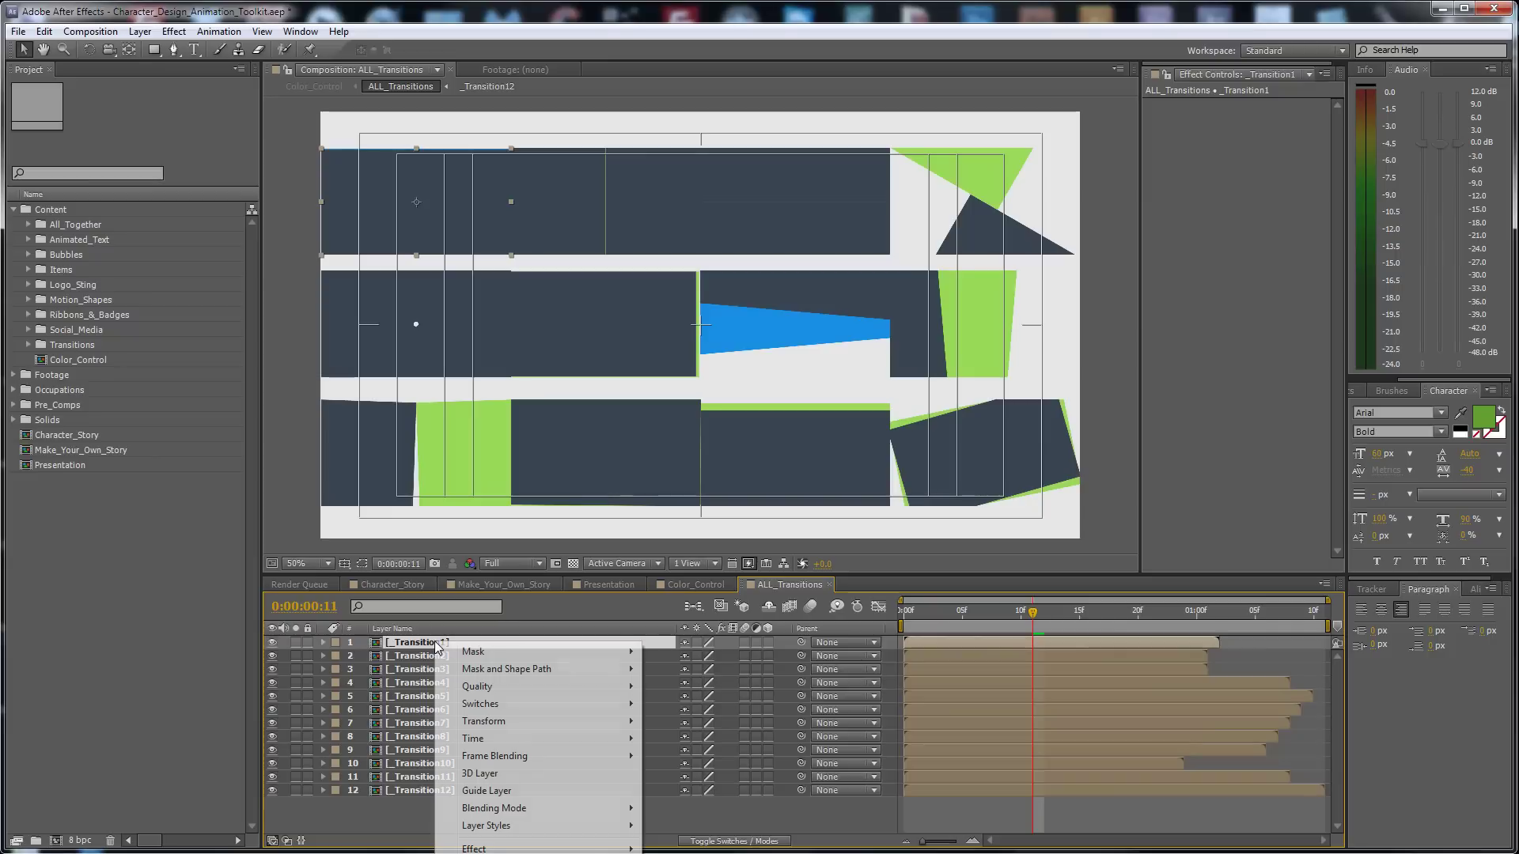
pyautogui.click(506, 842)
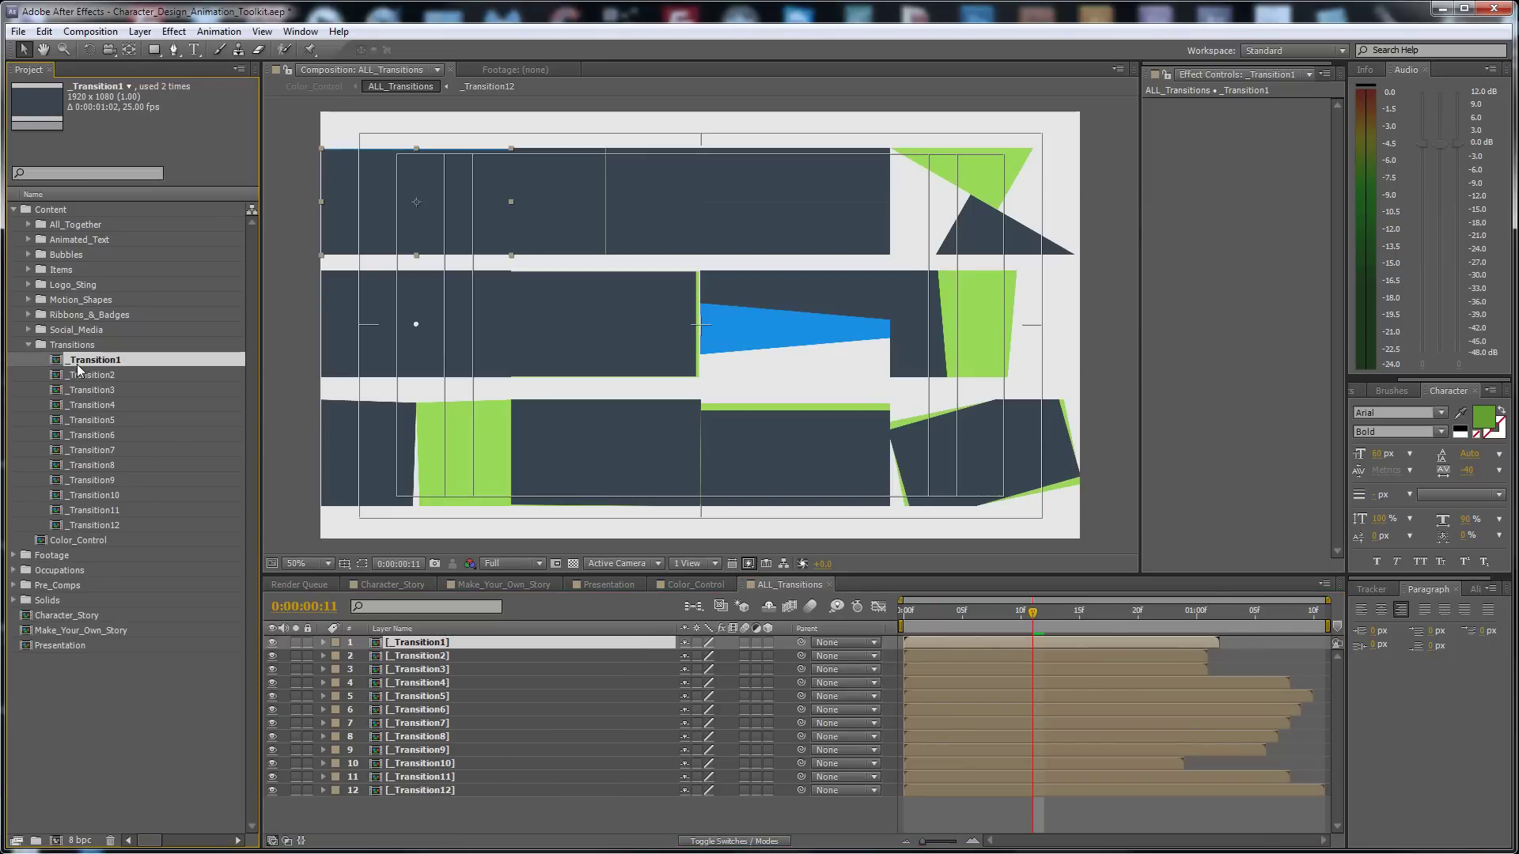
pyautogui.click(607, 584)
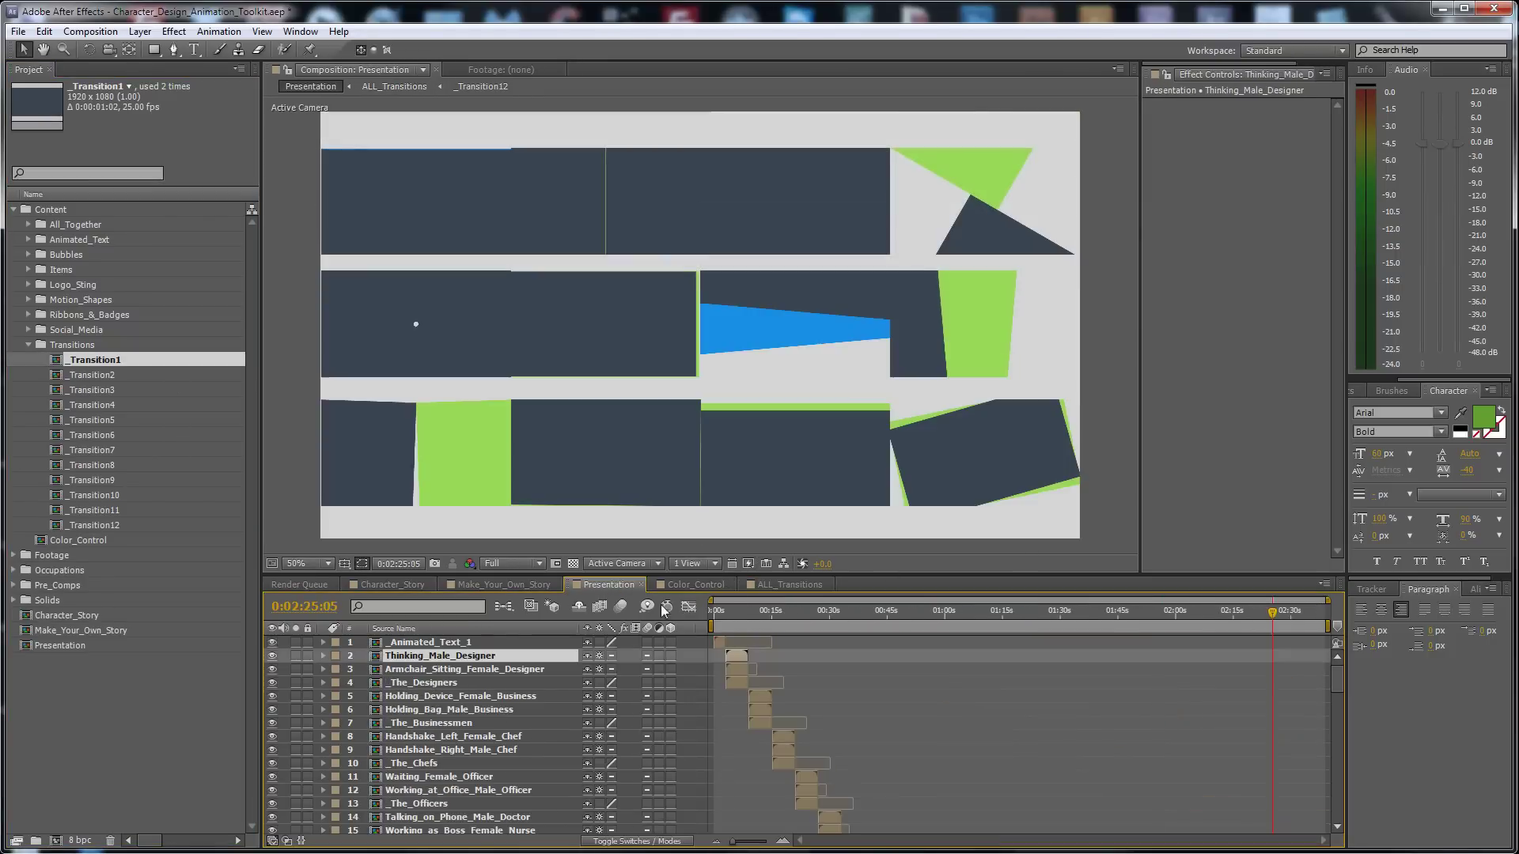
pyautogui.click(504, 584)
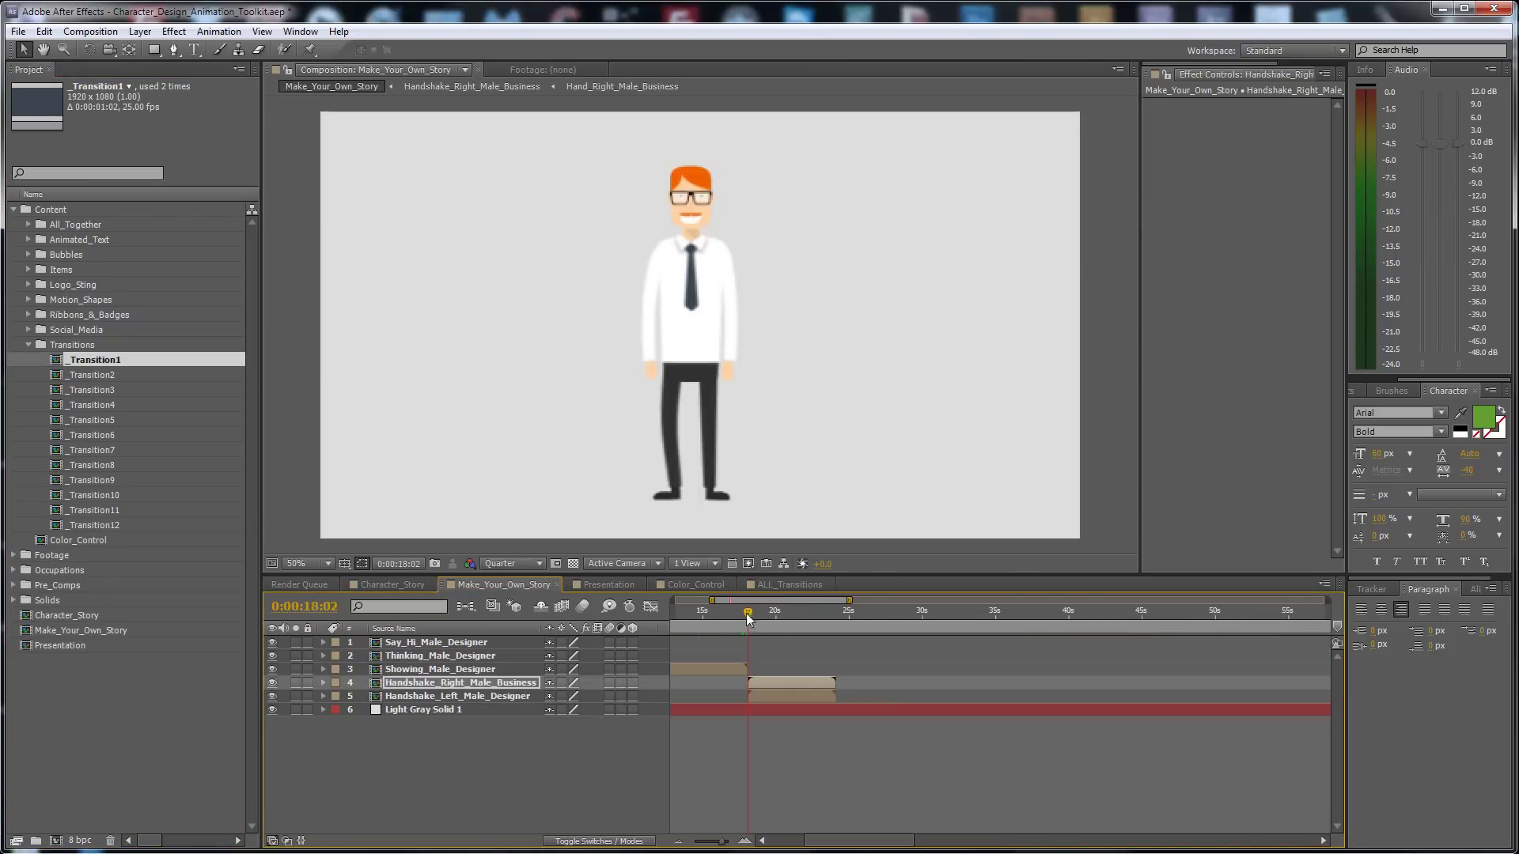
pyautogui.moveTo(92, 359); pyautogui.dragTo(596, 662)
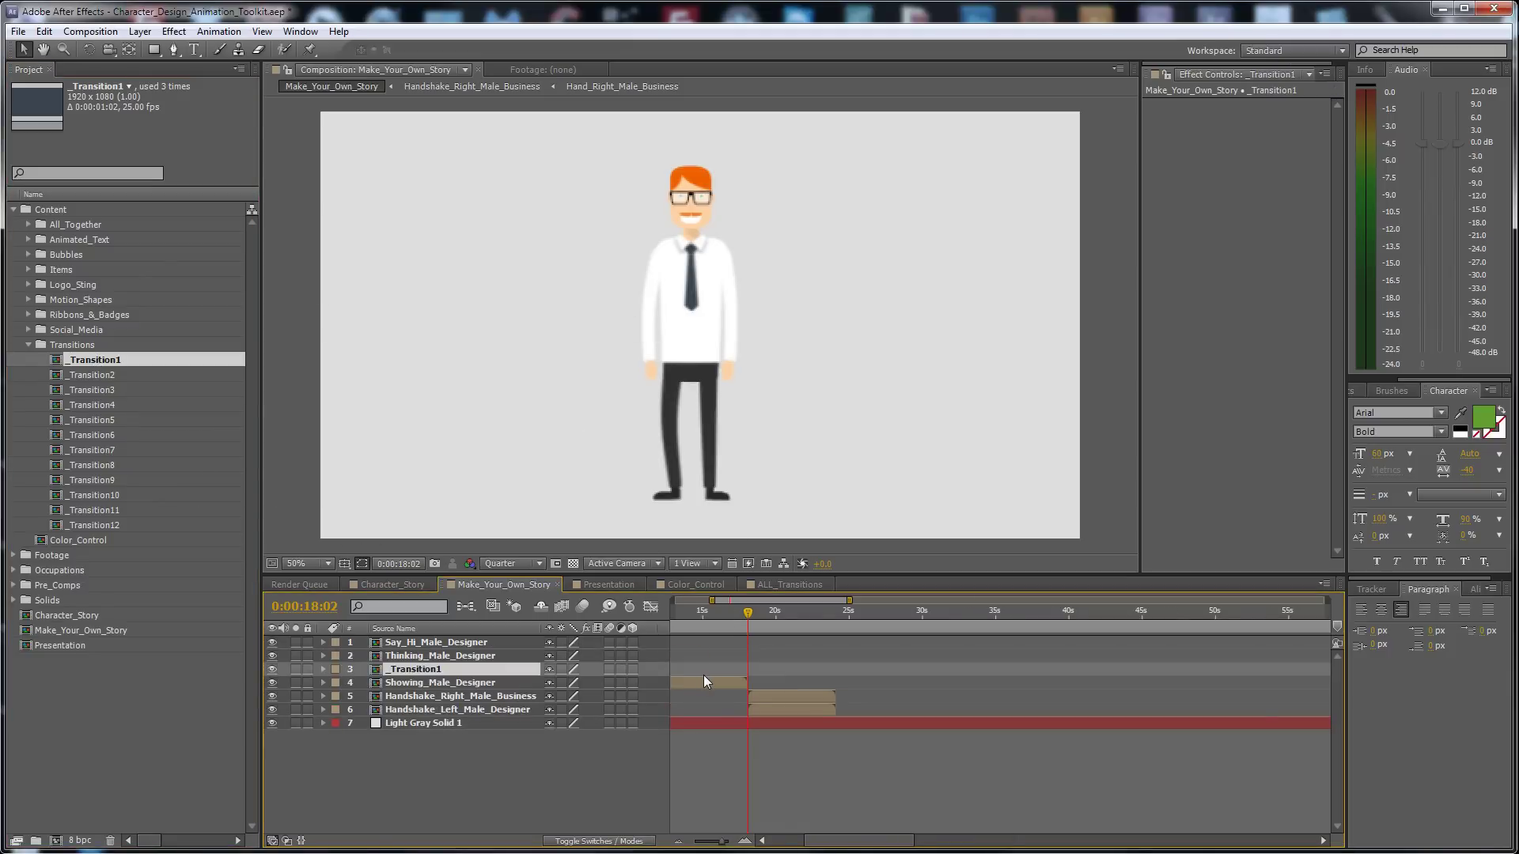
pyautogui.press(';')
pyautogui.press('=')
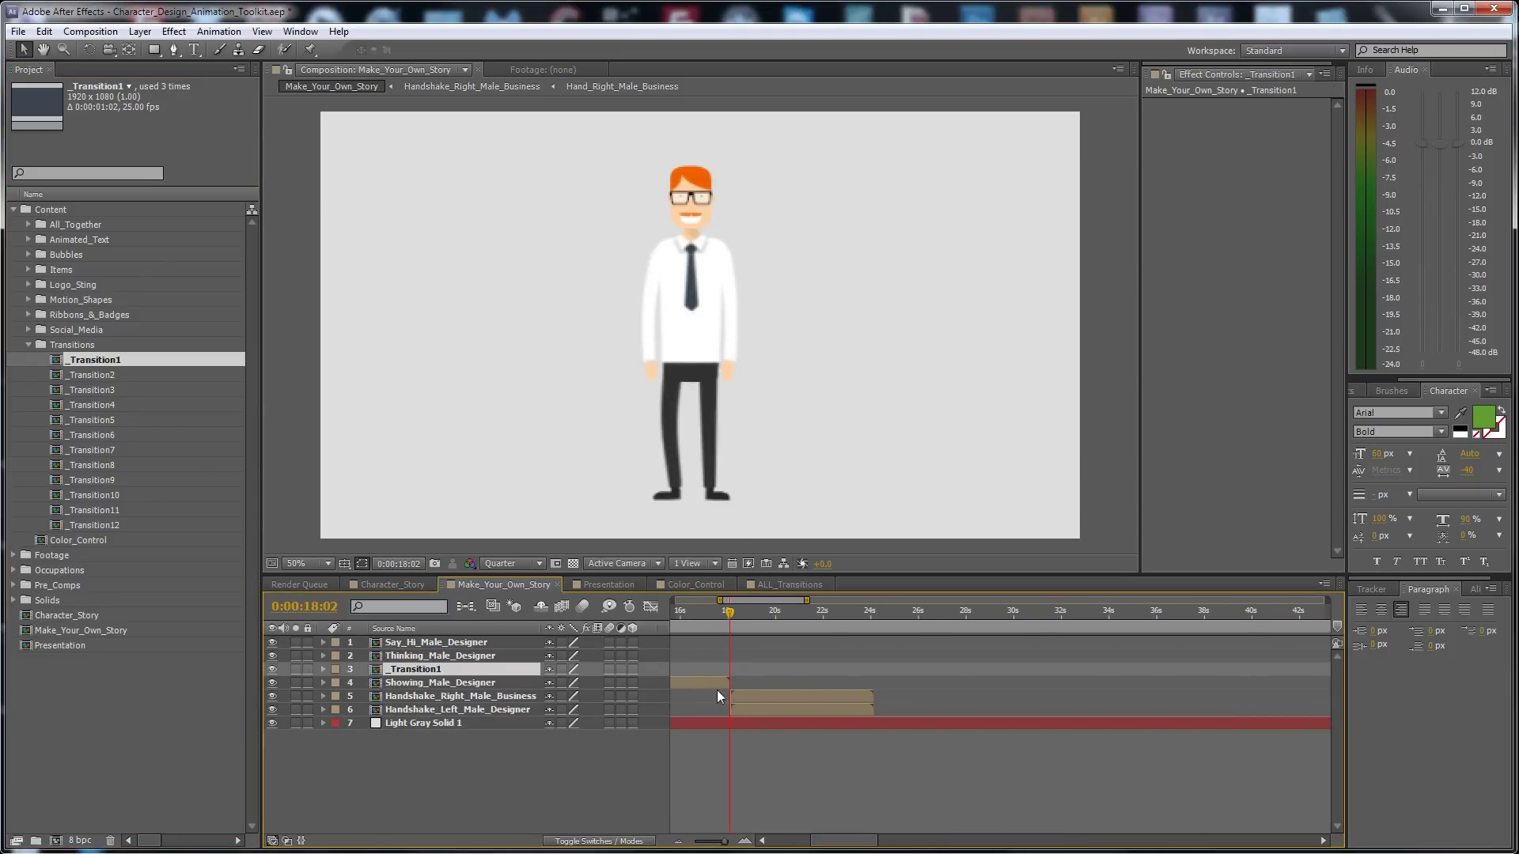
pyautogui.press(';')
pyautogui.press('Home')
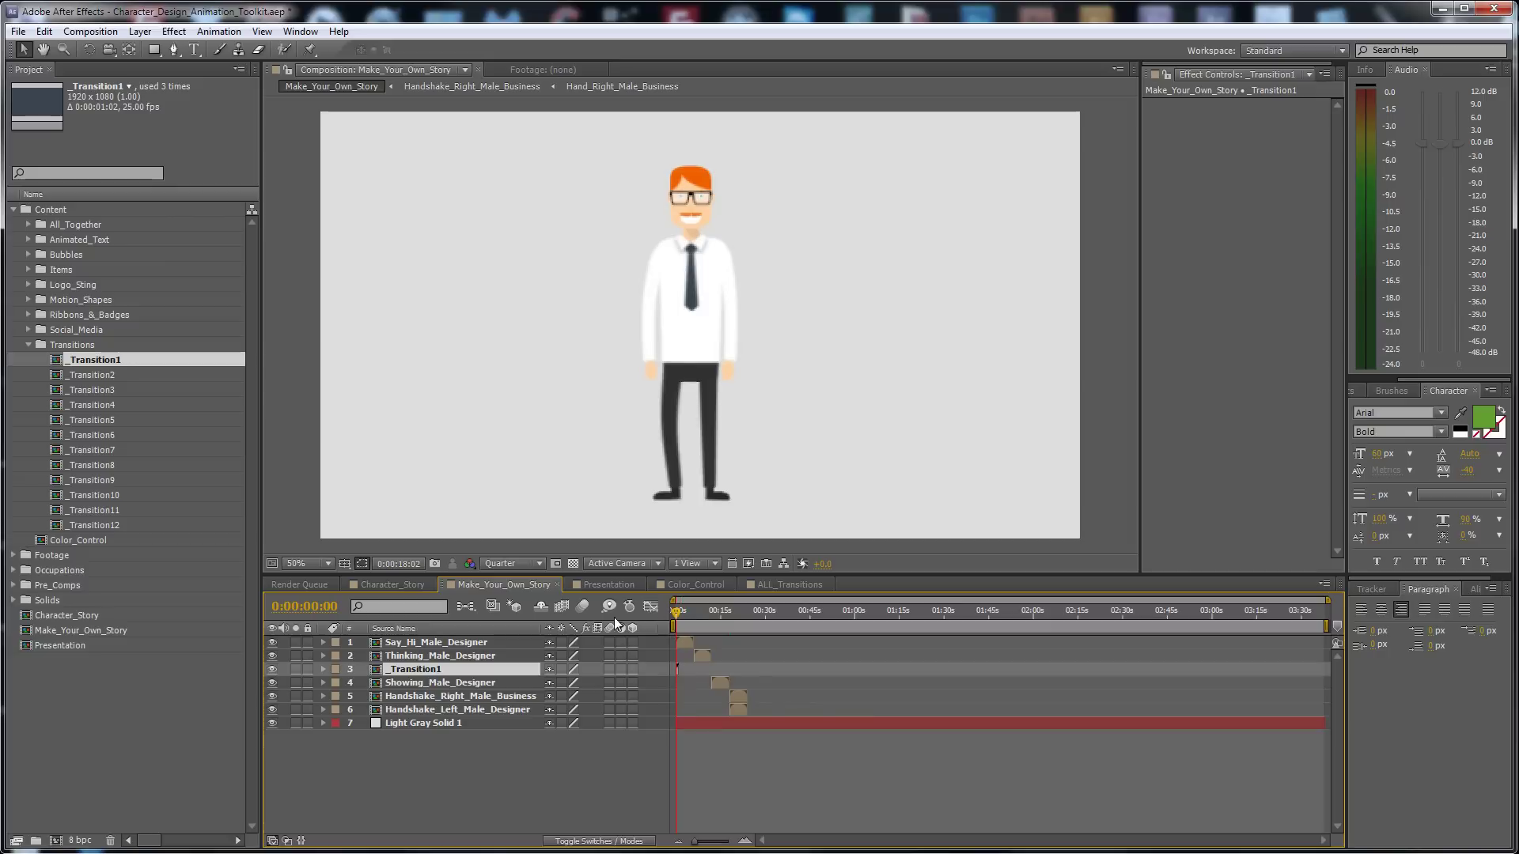
pyautogui.press('=')
pyautogui.press('=')
pyautogui.press('=')
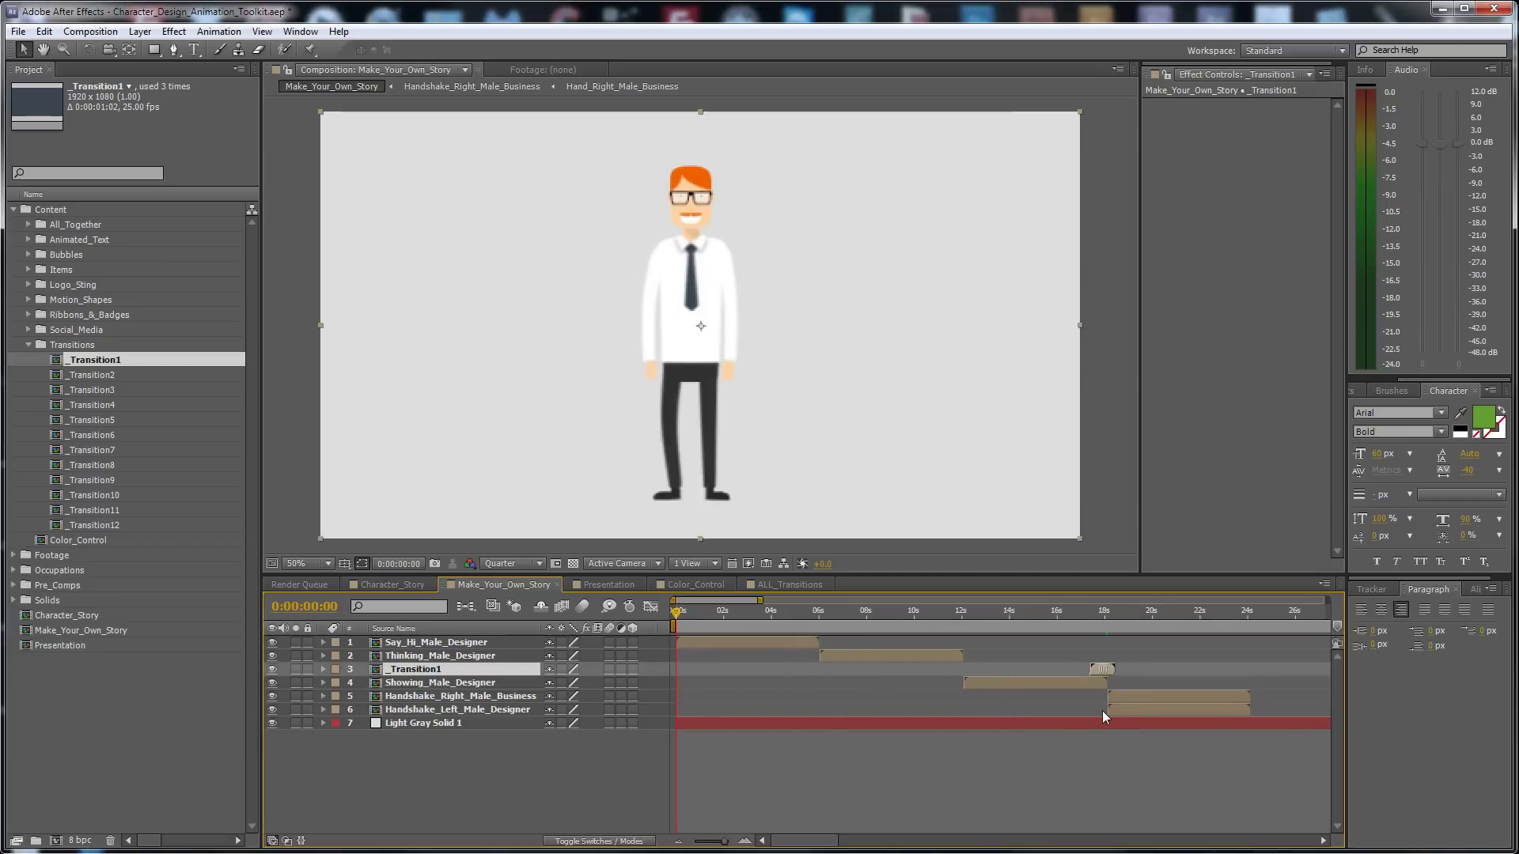
pyautogui.click(1094, 612)
pyautogui.press('space')
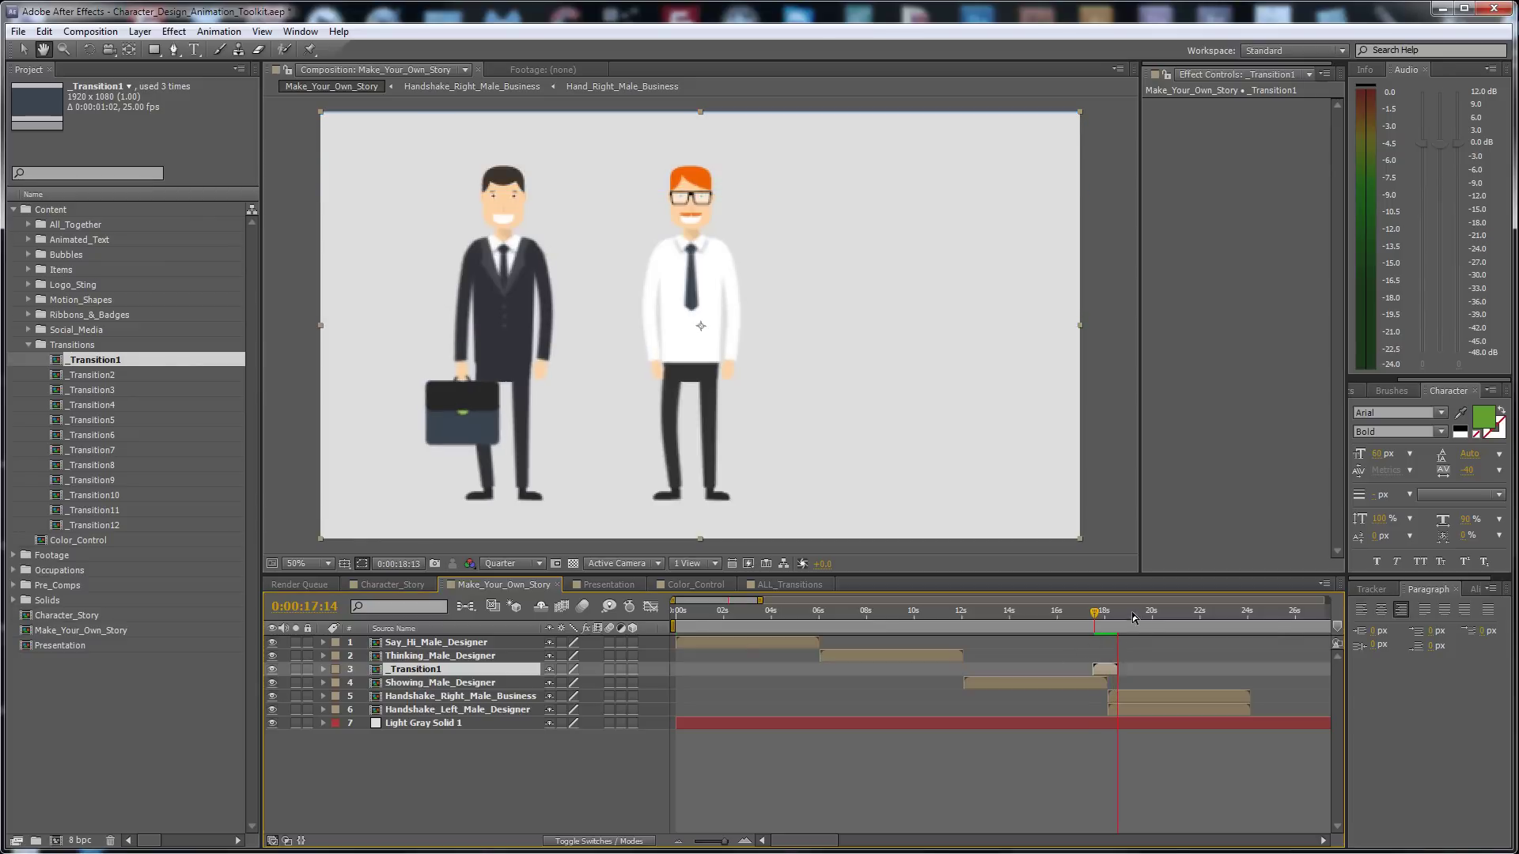
pyautogui.click(1144, 614)
pyautogui.press('-')
pyautogui.moveTo(994, 611); pyautogui.dragTo(837, 611)
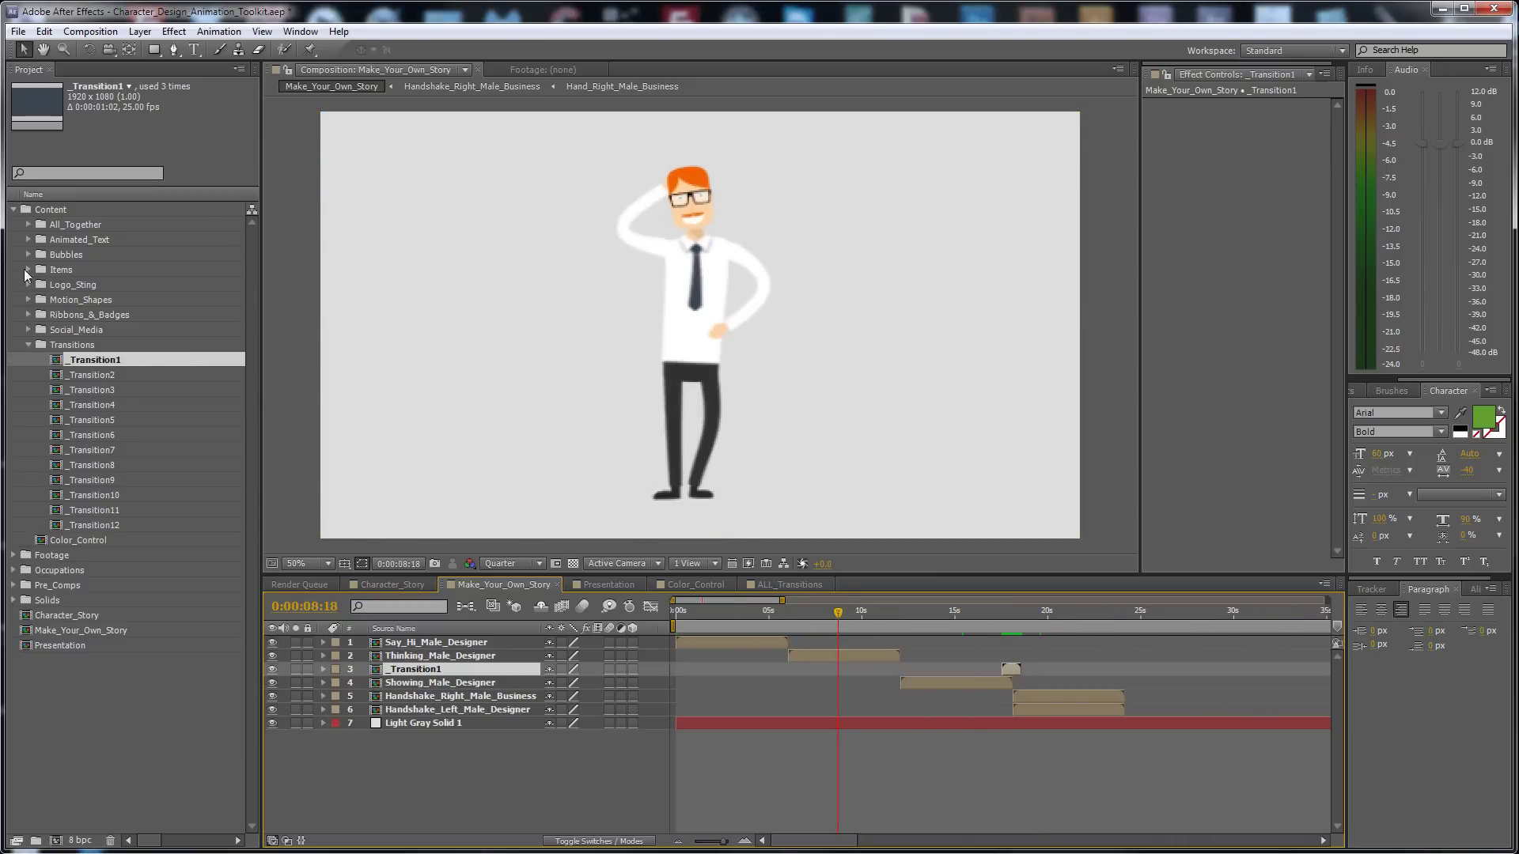
# Add _Bubble_3 from the Bubbles folder as a layer starting near the 0:00:04:14 wave
pyautogui.click(27, 255)
pyautogui.click(94, 300)
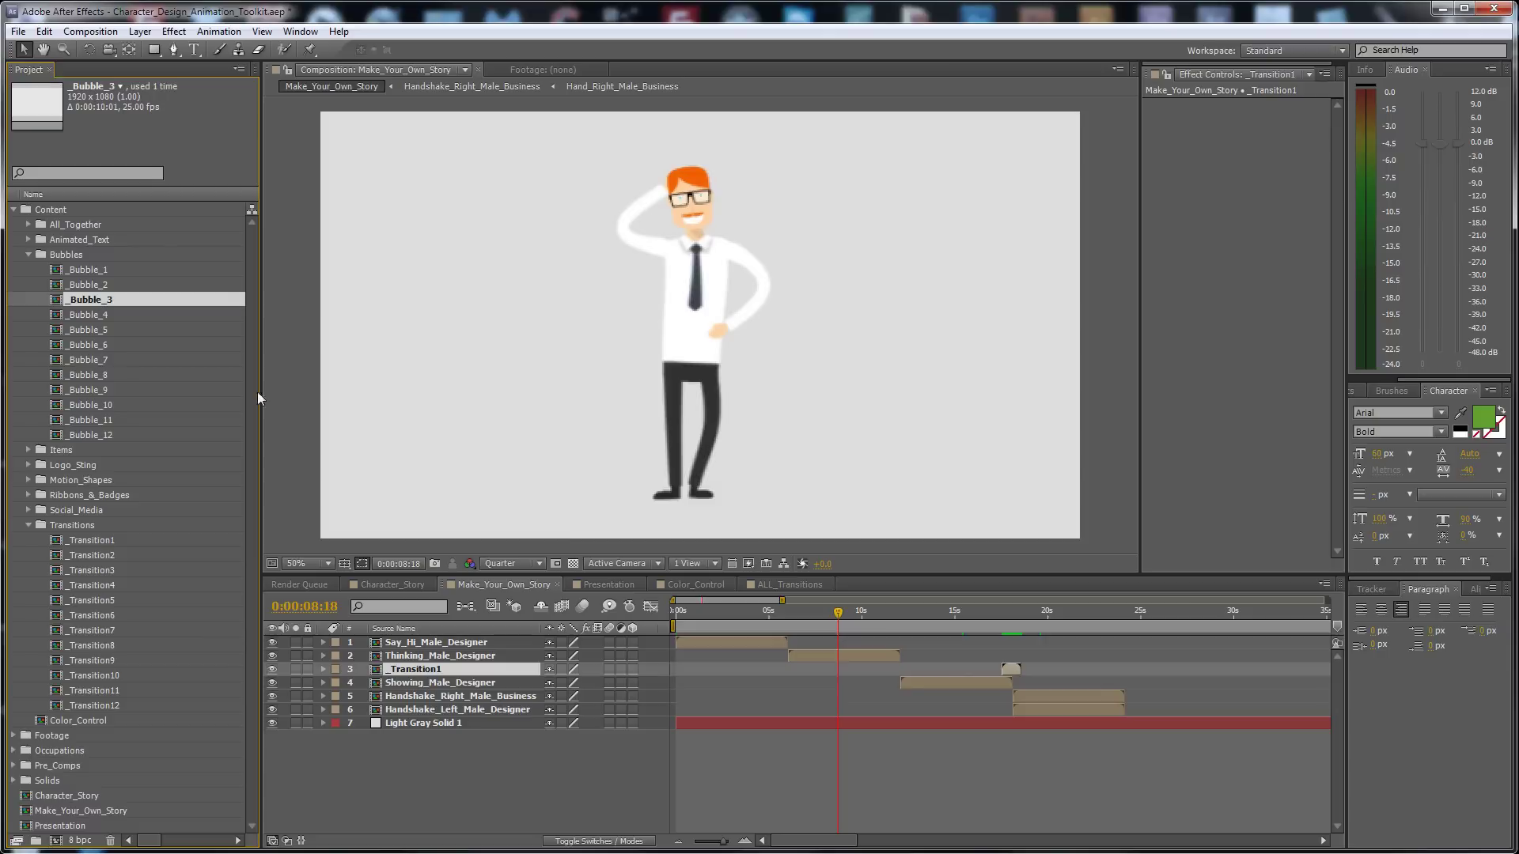
pyautogui.click(761, 611)
pyautogui.moveTo(87, 301); pyautogui.dragTo(460, 644)
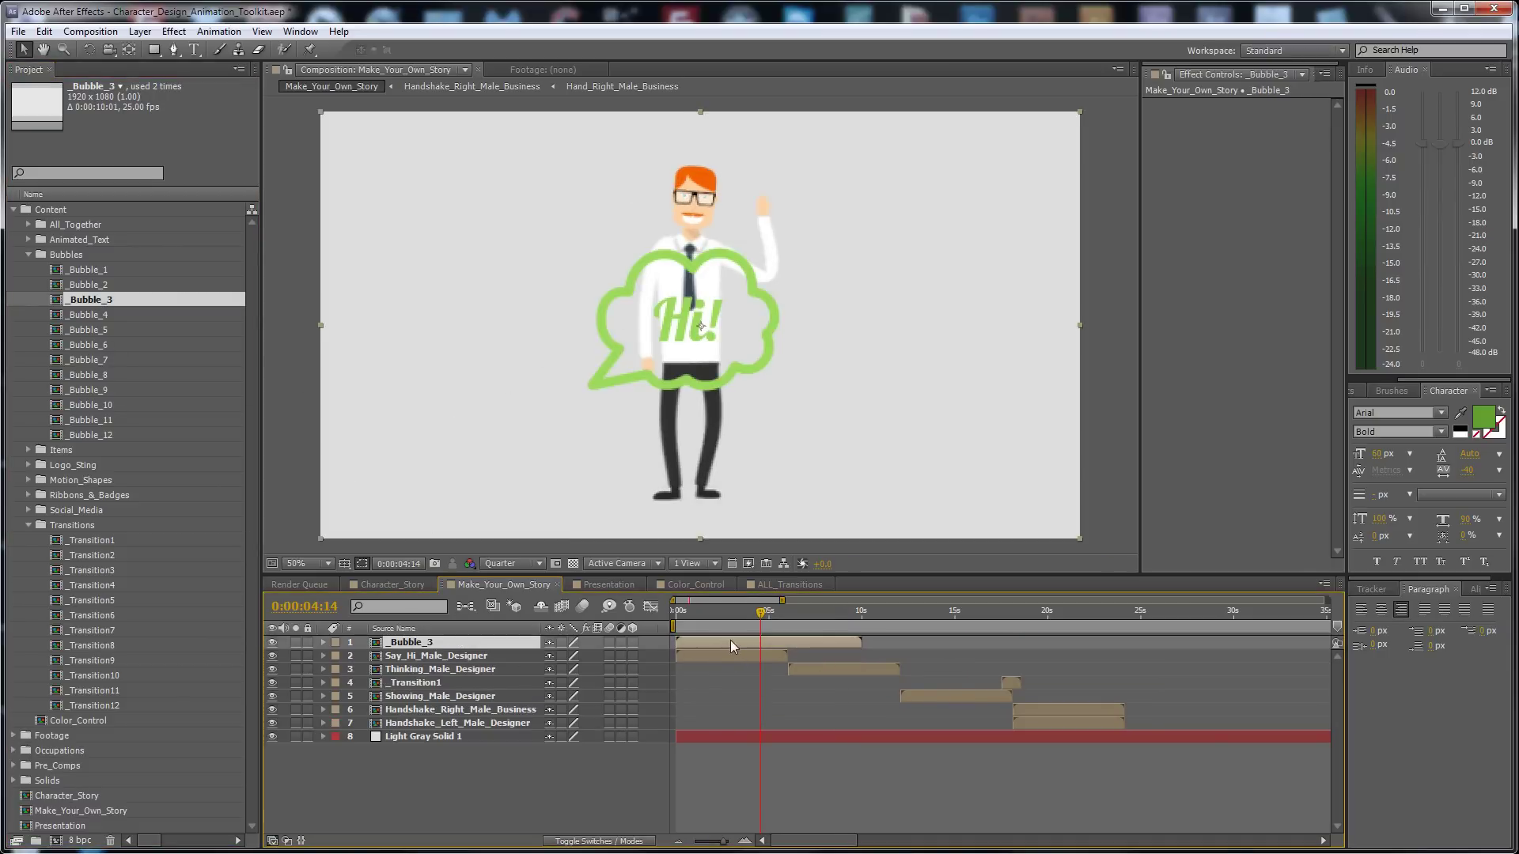
pyautogui.moveTo(745, 647); pyautogui.dragTo(780, 656)
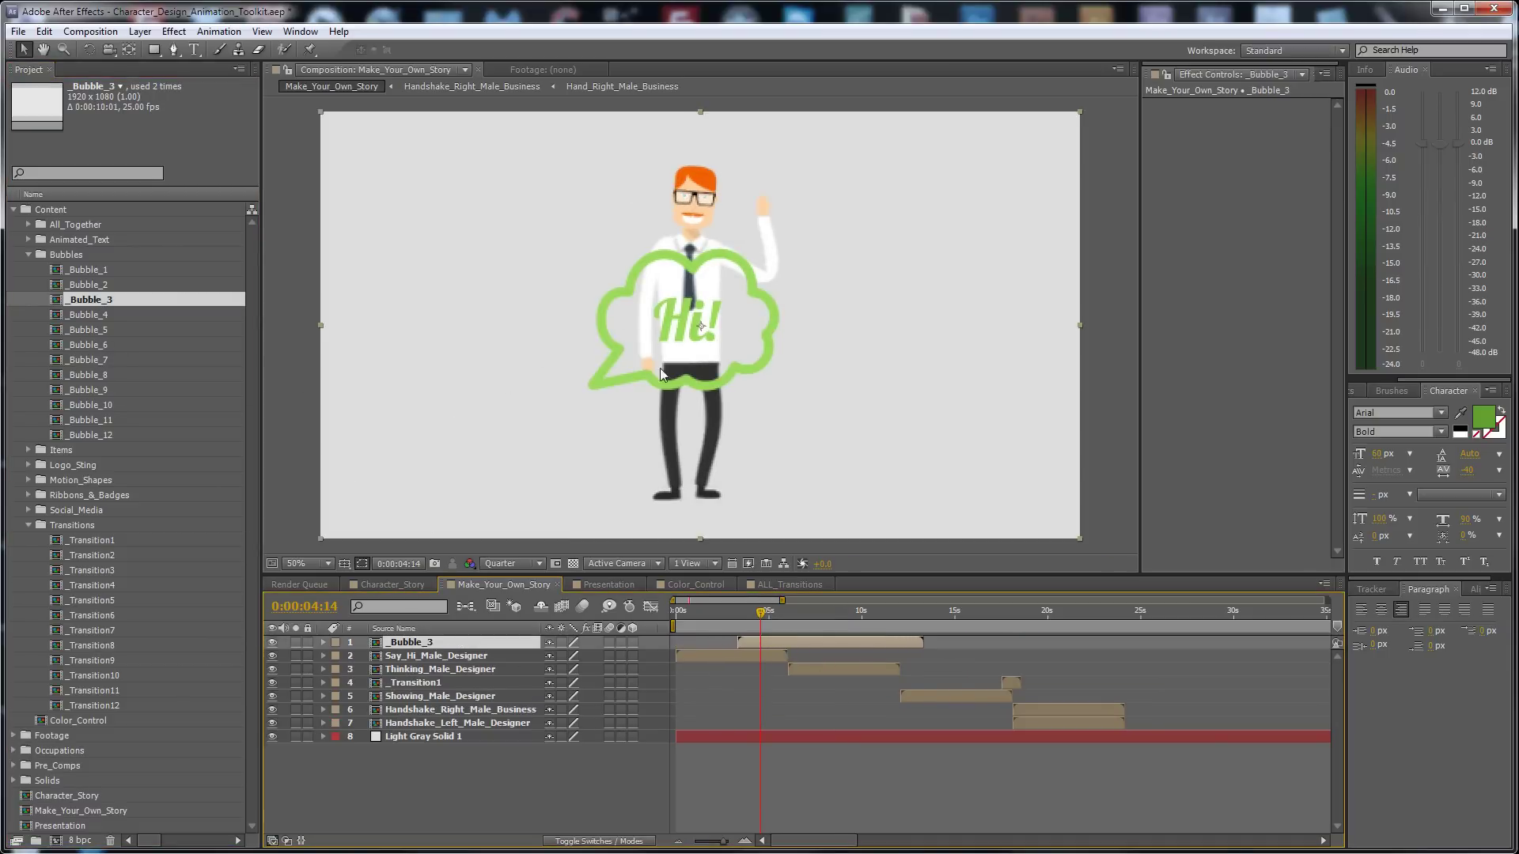
# Scale the bubble to 50% and place it beside the raised hand, then preview
pyautogui.press('s')
pyautogui.click(570, 656)
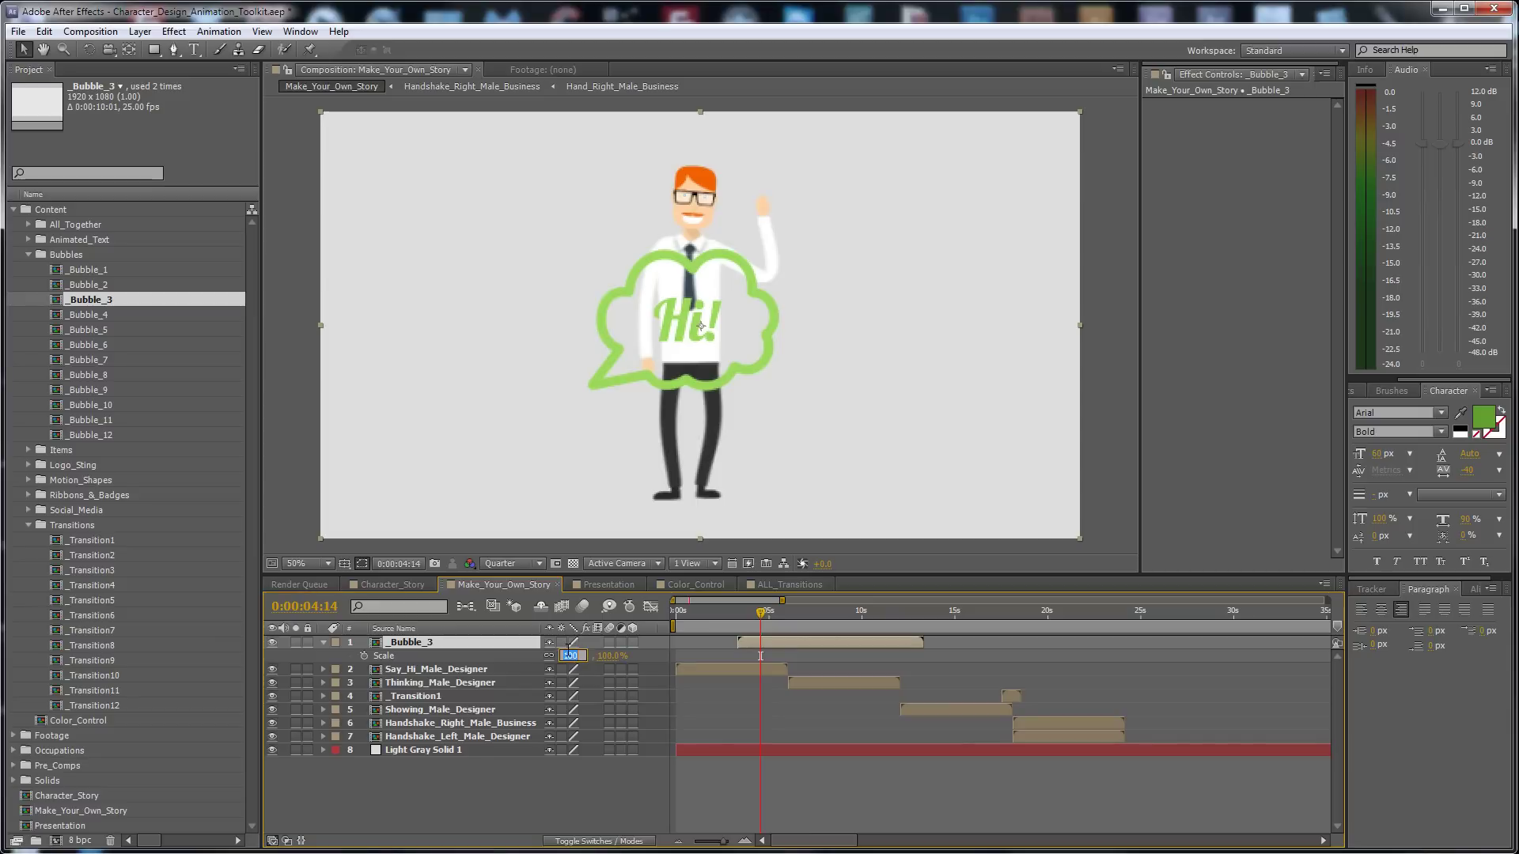
pyautogui.write('50')
pyautogui.press('Return')
pyautogui.moveTo(664, 348); pyautogui.dragTo(804, 202)
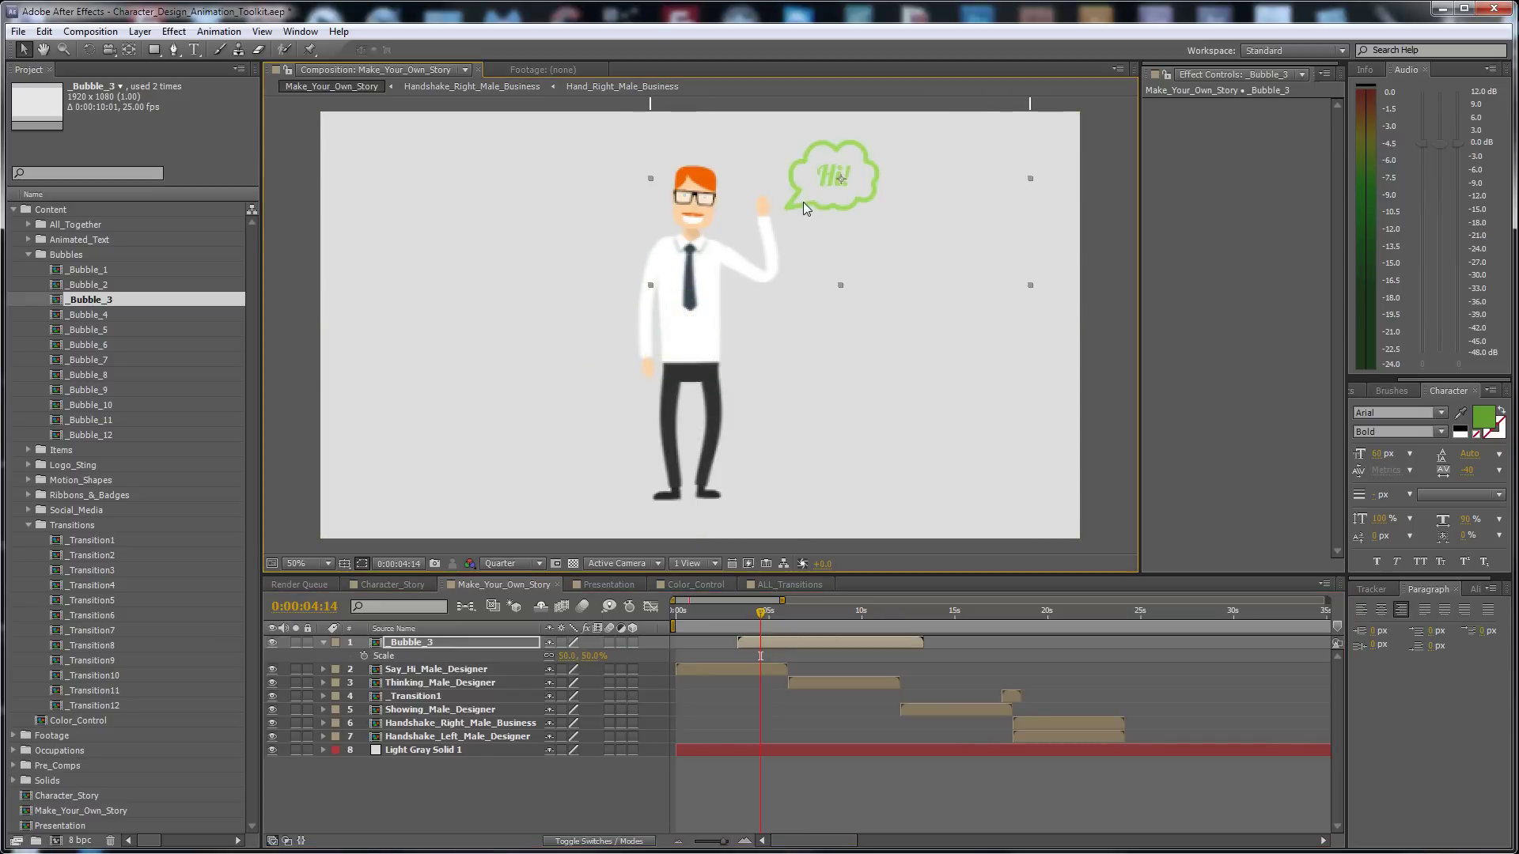
pyautogui.click(742, 614)
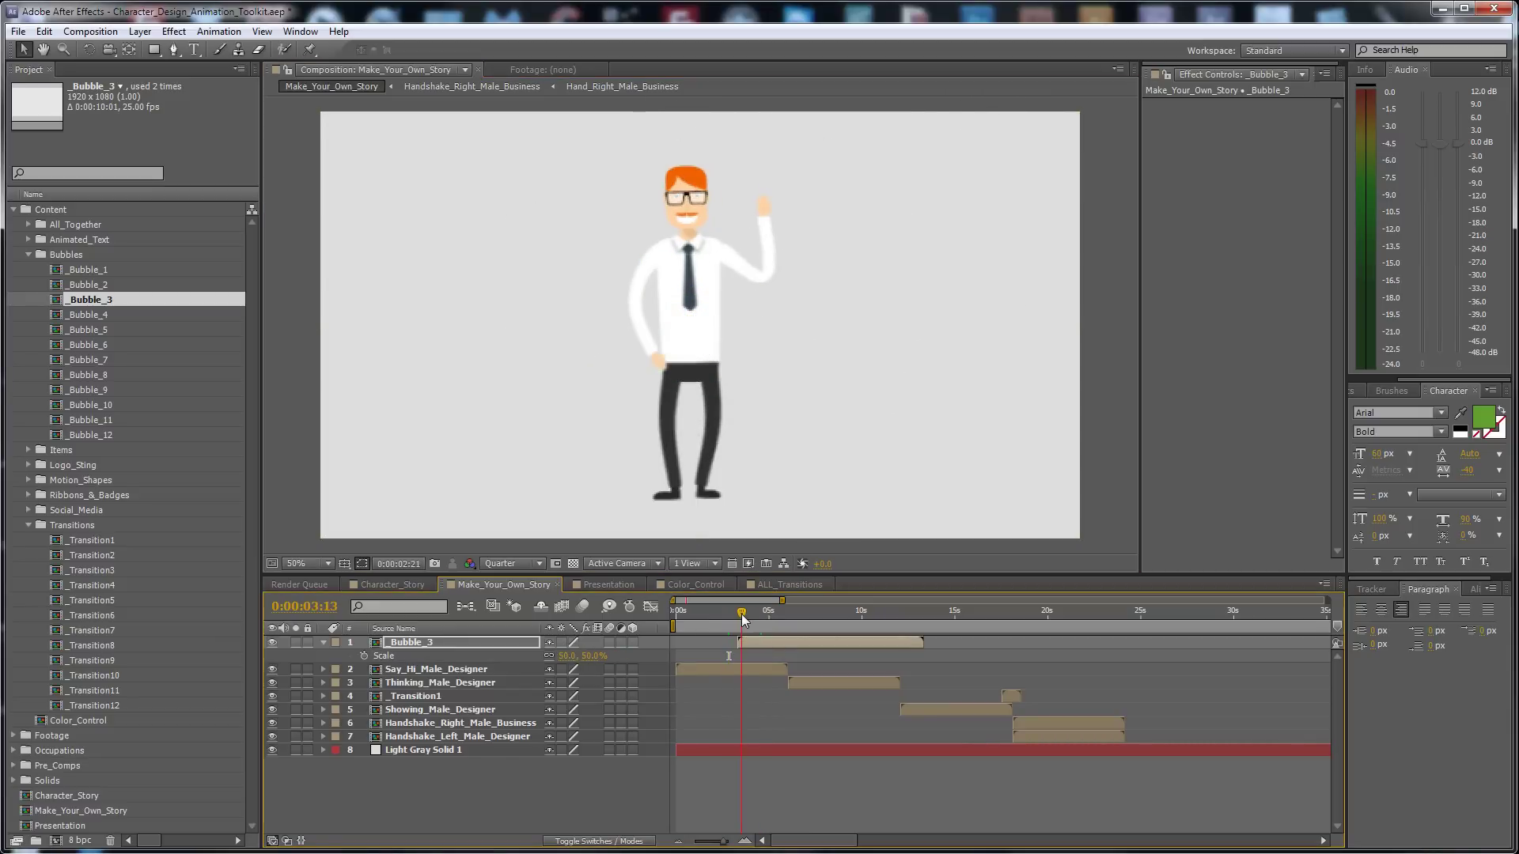
pyautogui.press('space')
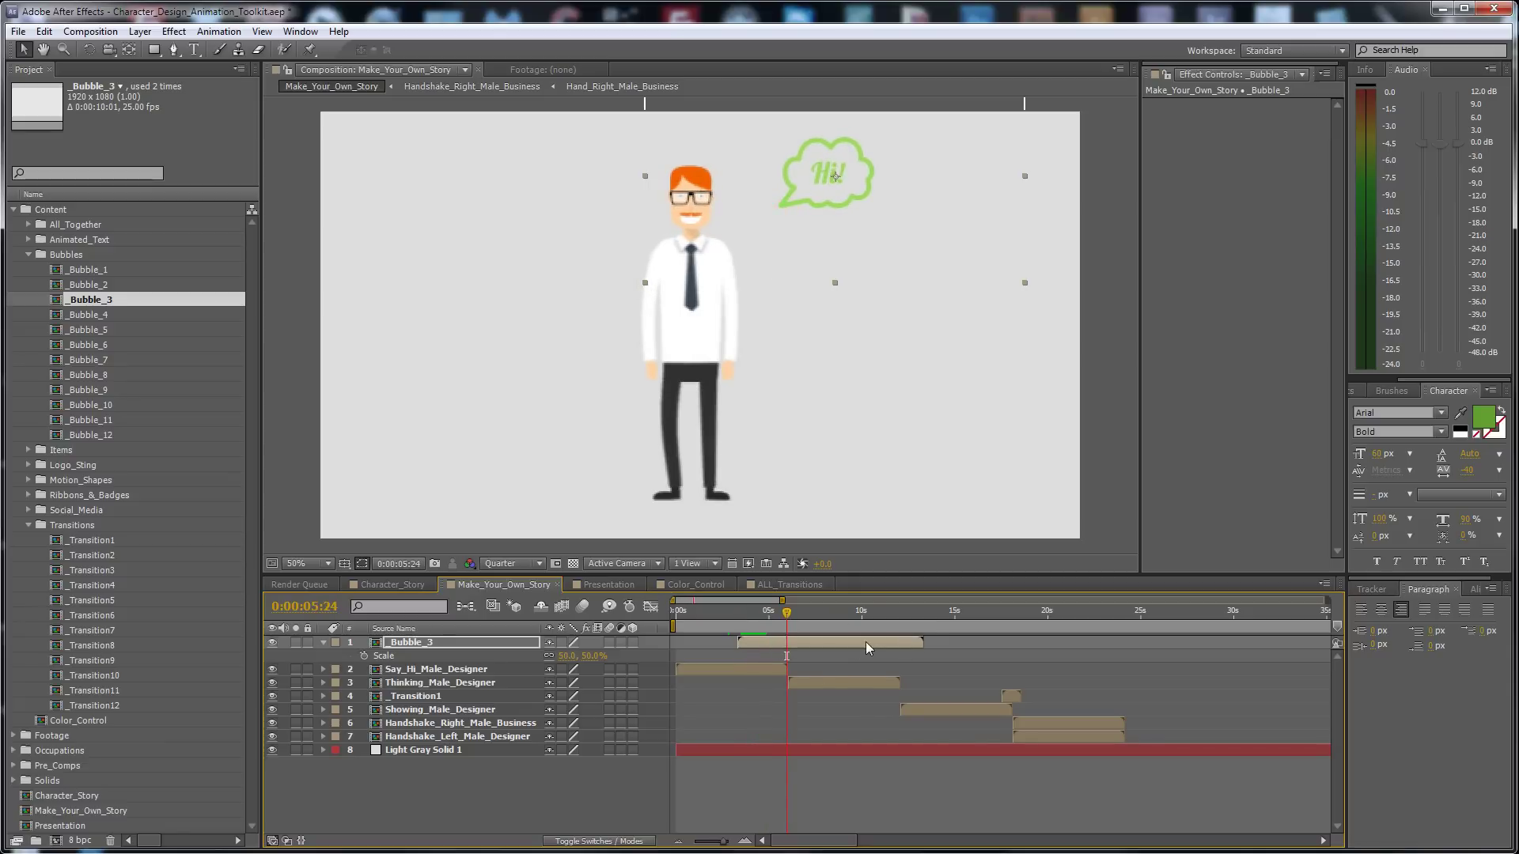
# Start the bubble slightly earlier and trim its end to just before 6 seconds
pyautogui.moveTo(870, 642); pyautogui.dragTo(845, 642)
pyautogui.hotkey('alt', ']')
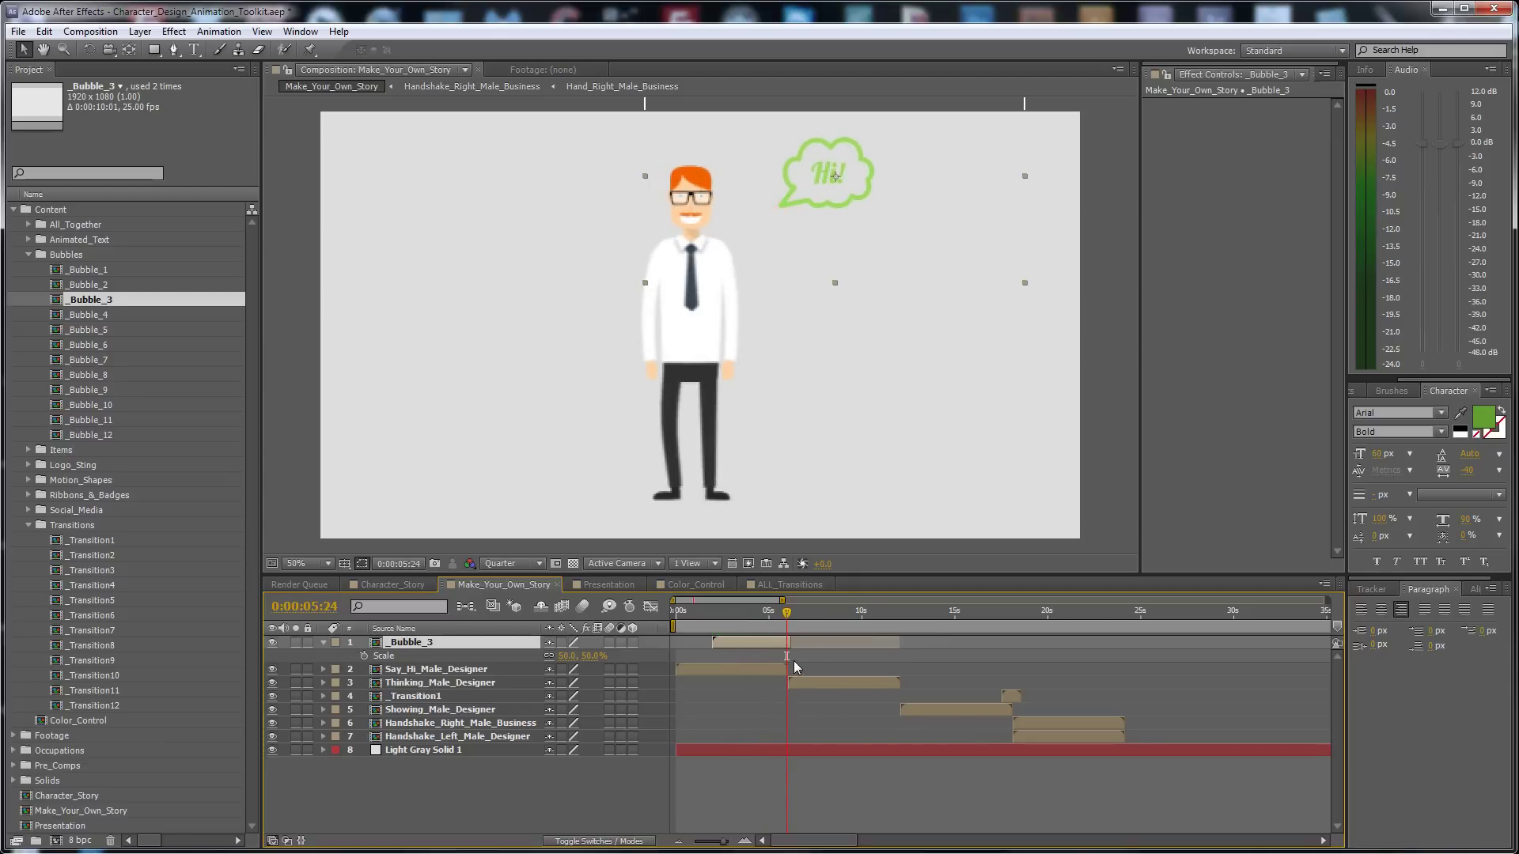
pyautogui.press(';')
pyautogui.press('pagedown')
pyautogui.press('pagedown')
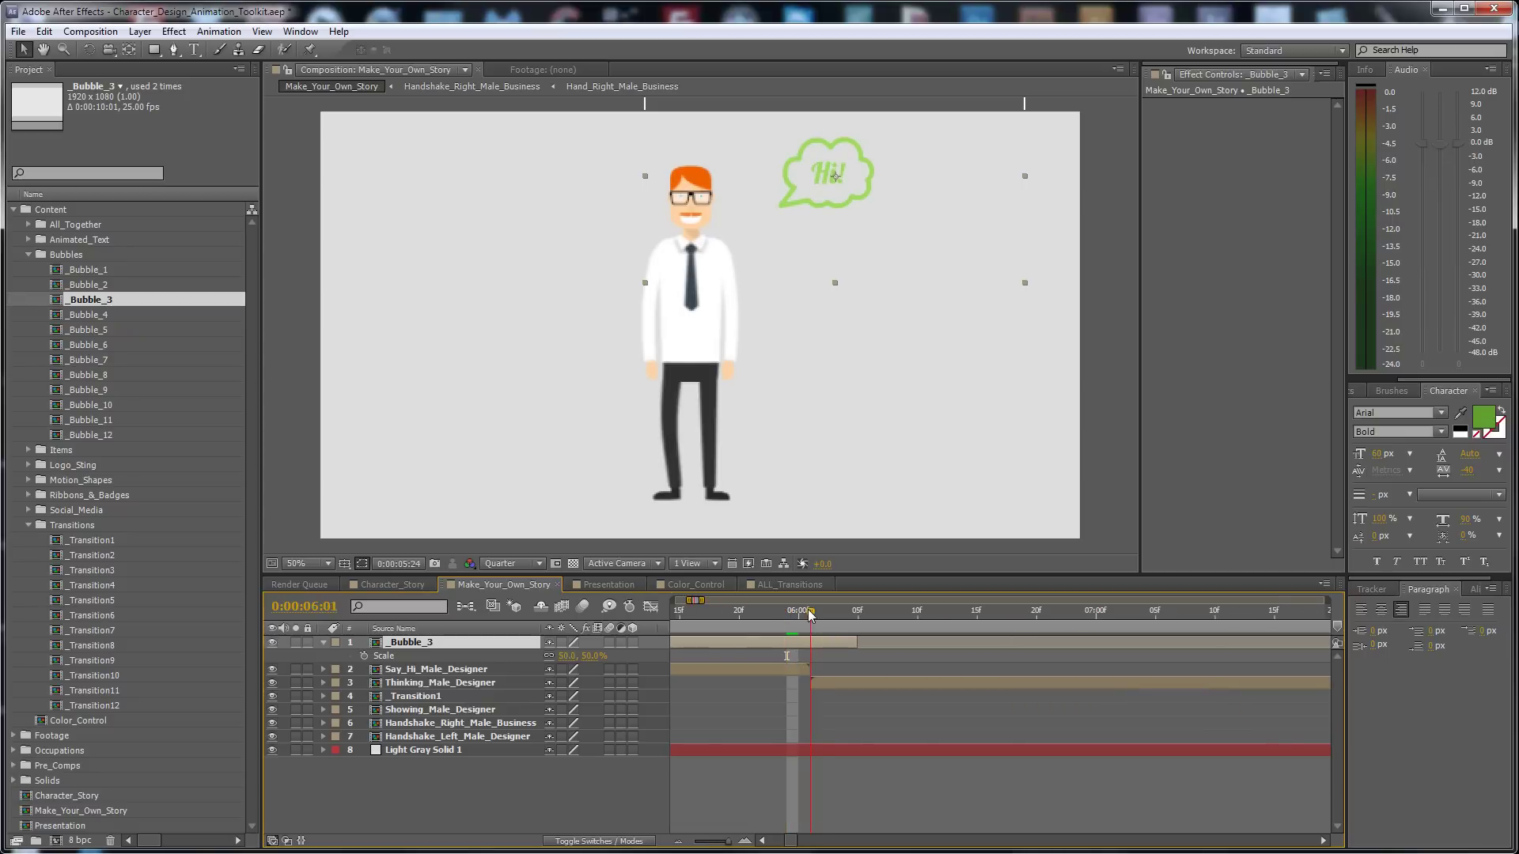
pyautogui.moveTo(857, 642); pyautogui.dragTo(806, 642)
pyautogui.press(';')
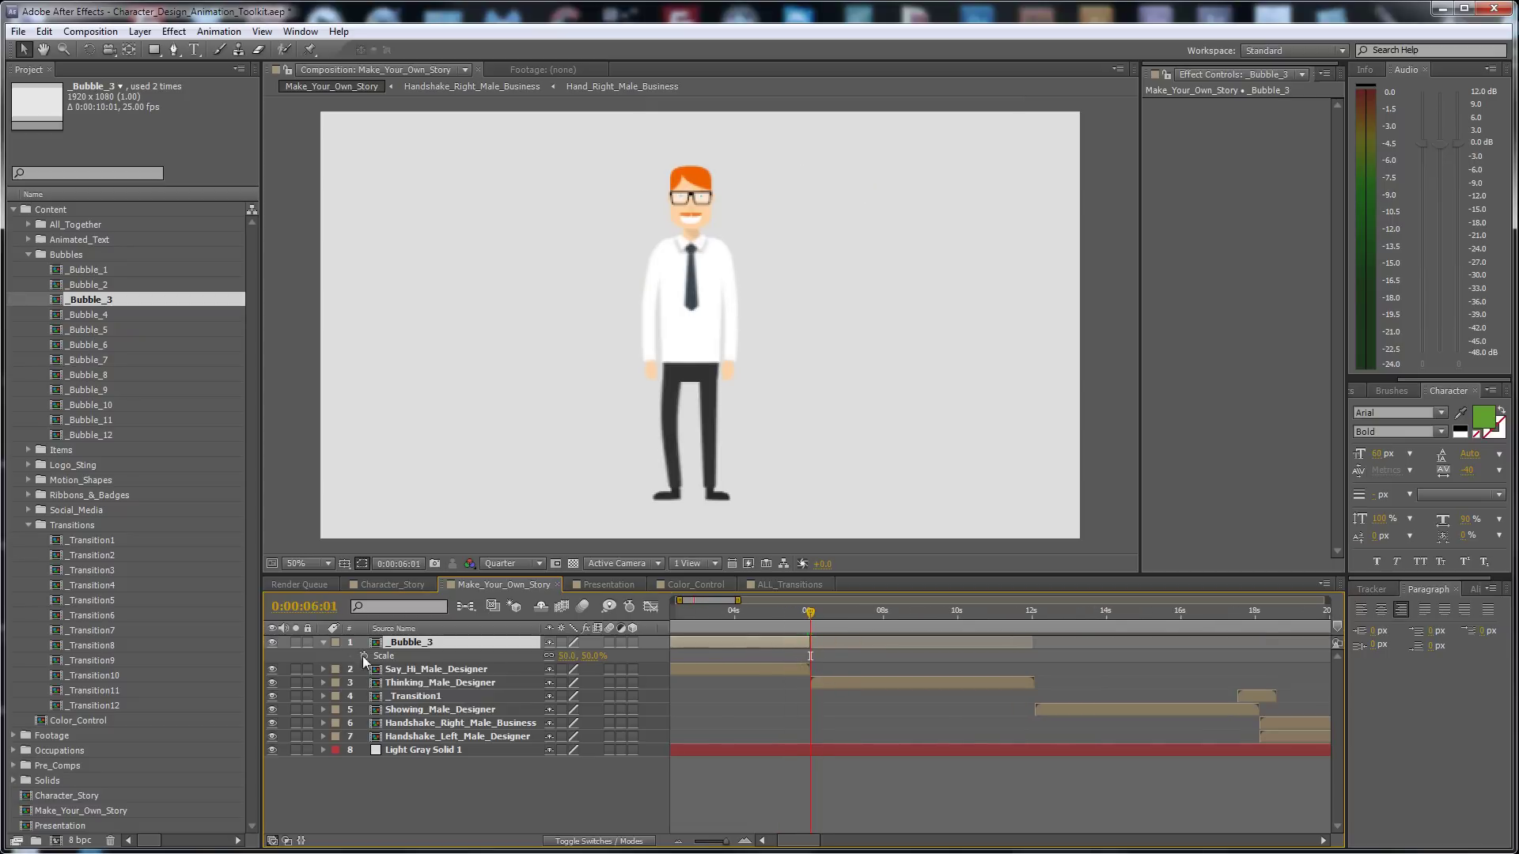
pyautogui.click(323, 642)
pyautogui.press('pageup')
pyautogui.press('pageup')
pyautogui.press('pageup')
pyautogui.press('pageup')
pyautogui.press('pageup')
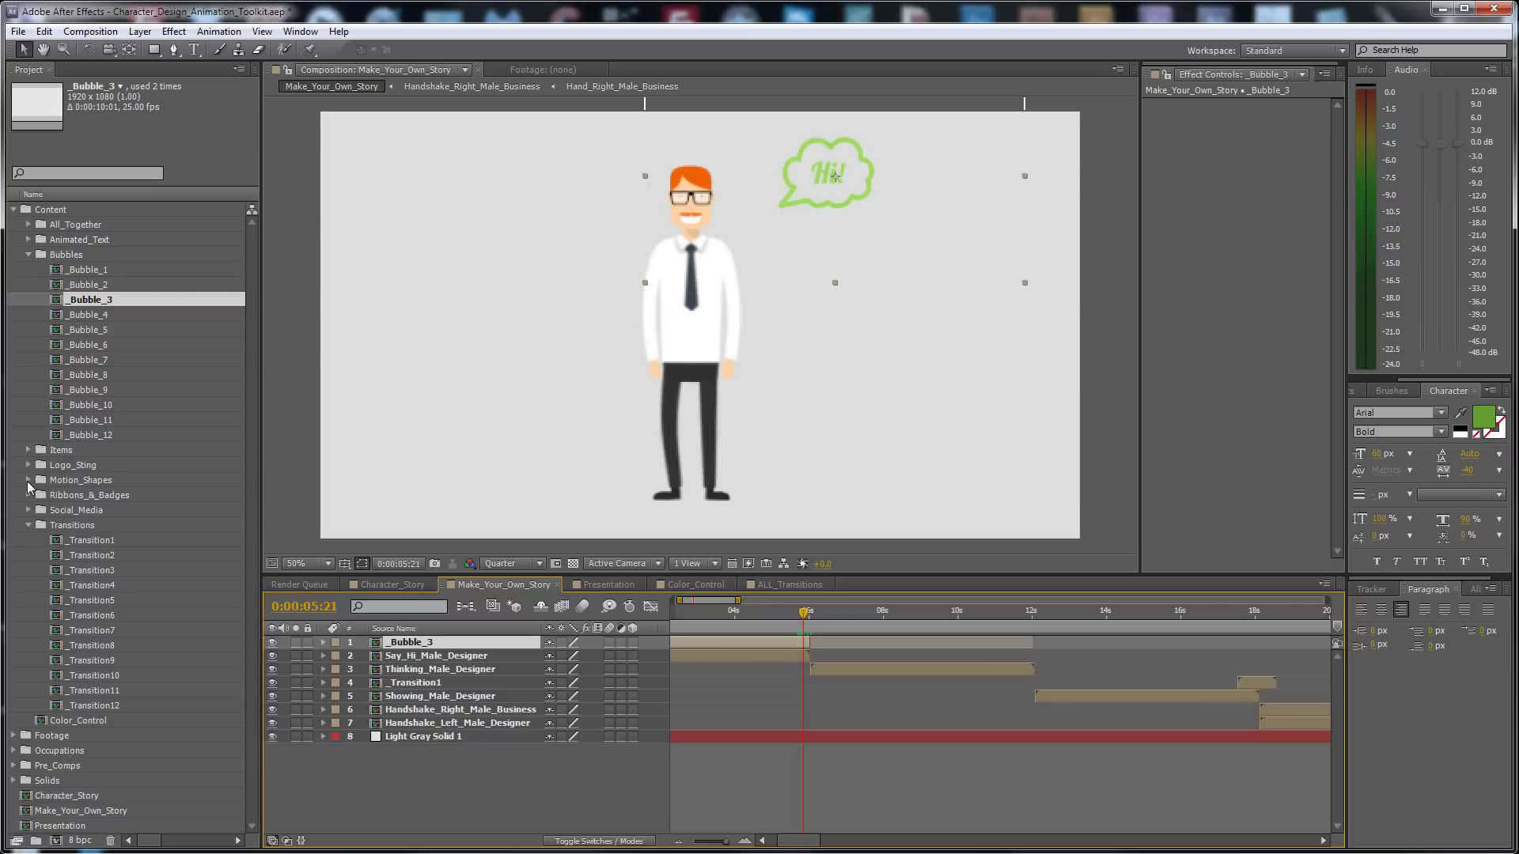
# Add _Eight_Lines_1_Color_1 from Motion_Shapes as a top layer starting at 6 seconds
pyautogui.click(28, 480)
pyautogui.click(101, 510)
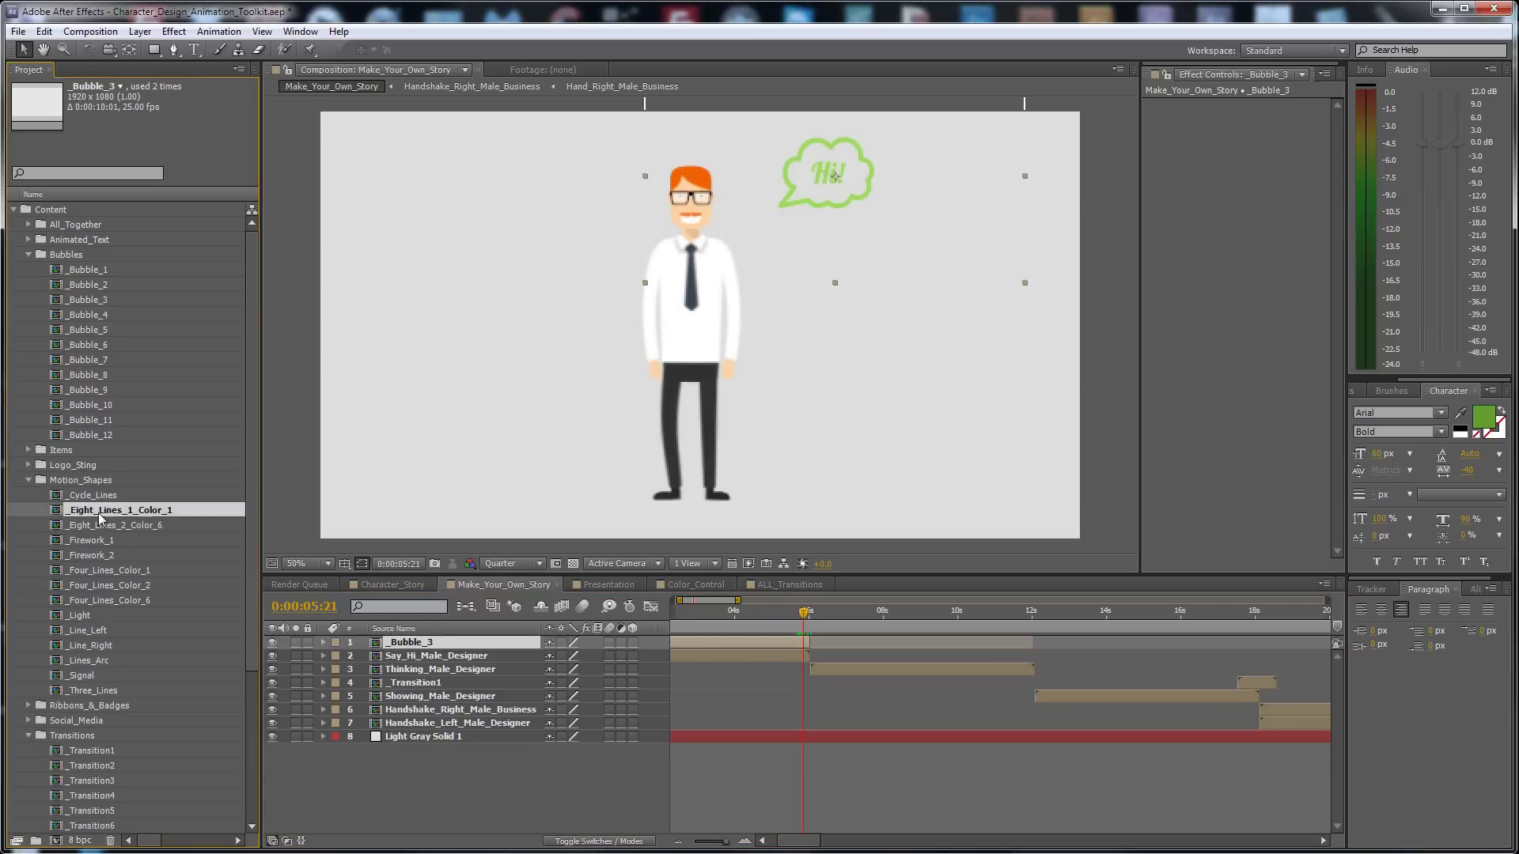
pyautogui.moveTo(102, 513); pyautogui.dragTo(484, 644)
pyautogui.press('[')
pyautogui.press('=')
pyautogui.press('=')
pyautogui.press('=')
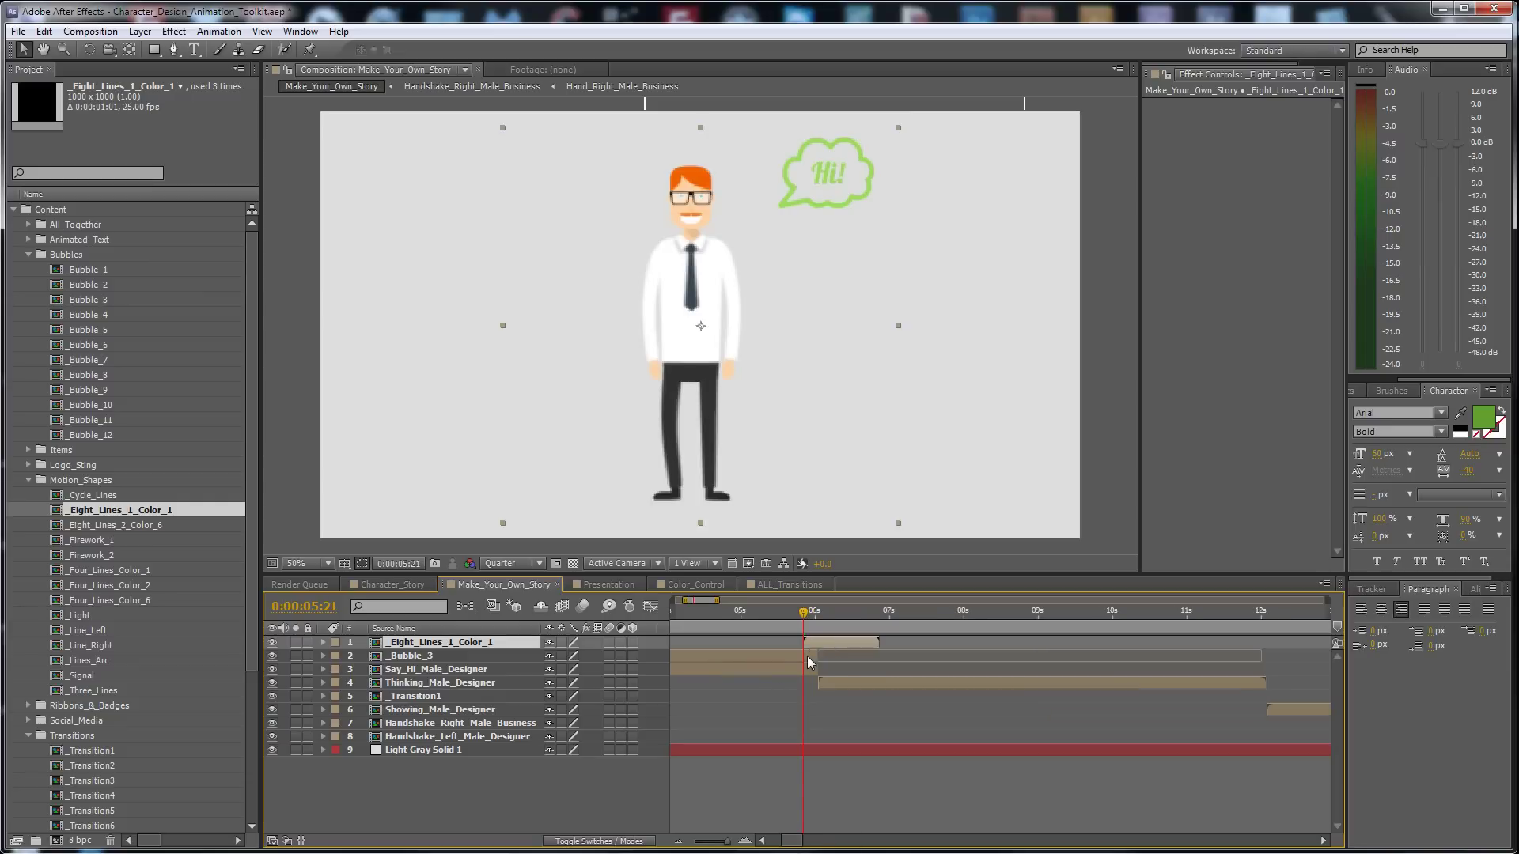
pyautogui.moveTo(874, 649)
pyautogui.mouseDown()
pyautogui.moveTo(858, 621)
pyautogui.moveTo(837, 628)
pyautogui.moveTo(916, 625)
pyautogui.moveTo(854, 644)
pyautogui.mouseUp()
# Move the burst up-right onto the Hi! bubble's spot at full-resolution preview
pyautogui.press('v')
pyautogui.click(514, 563)
pyautogui.click(499, 598)
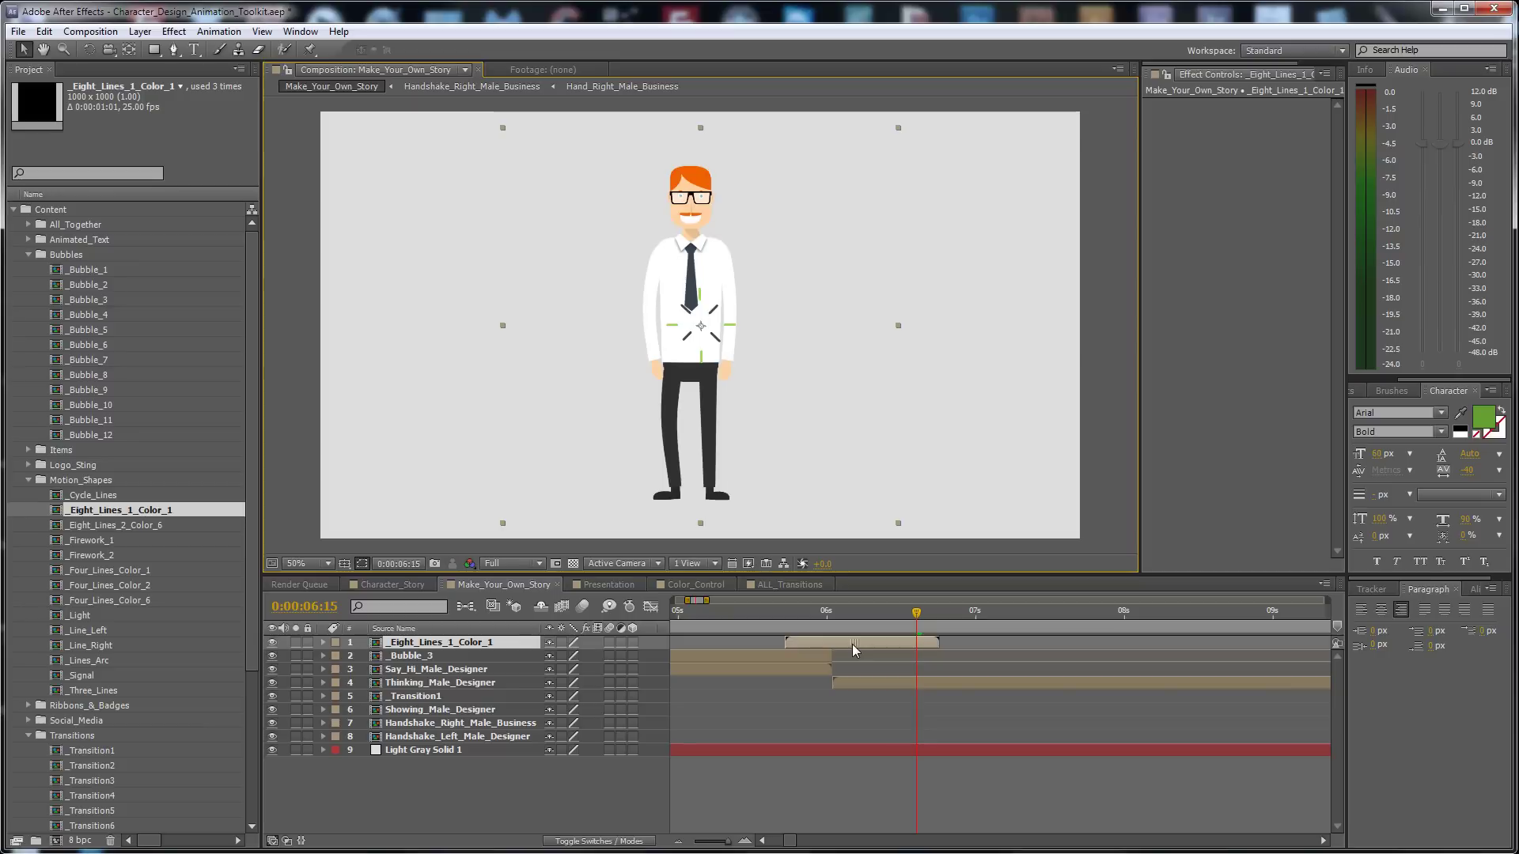
pyautogui.moveTo(704, 326); pyautogui.dragTo(790, 210)
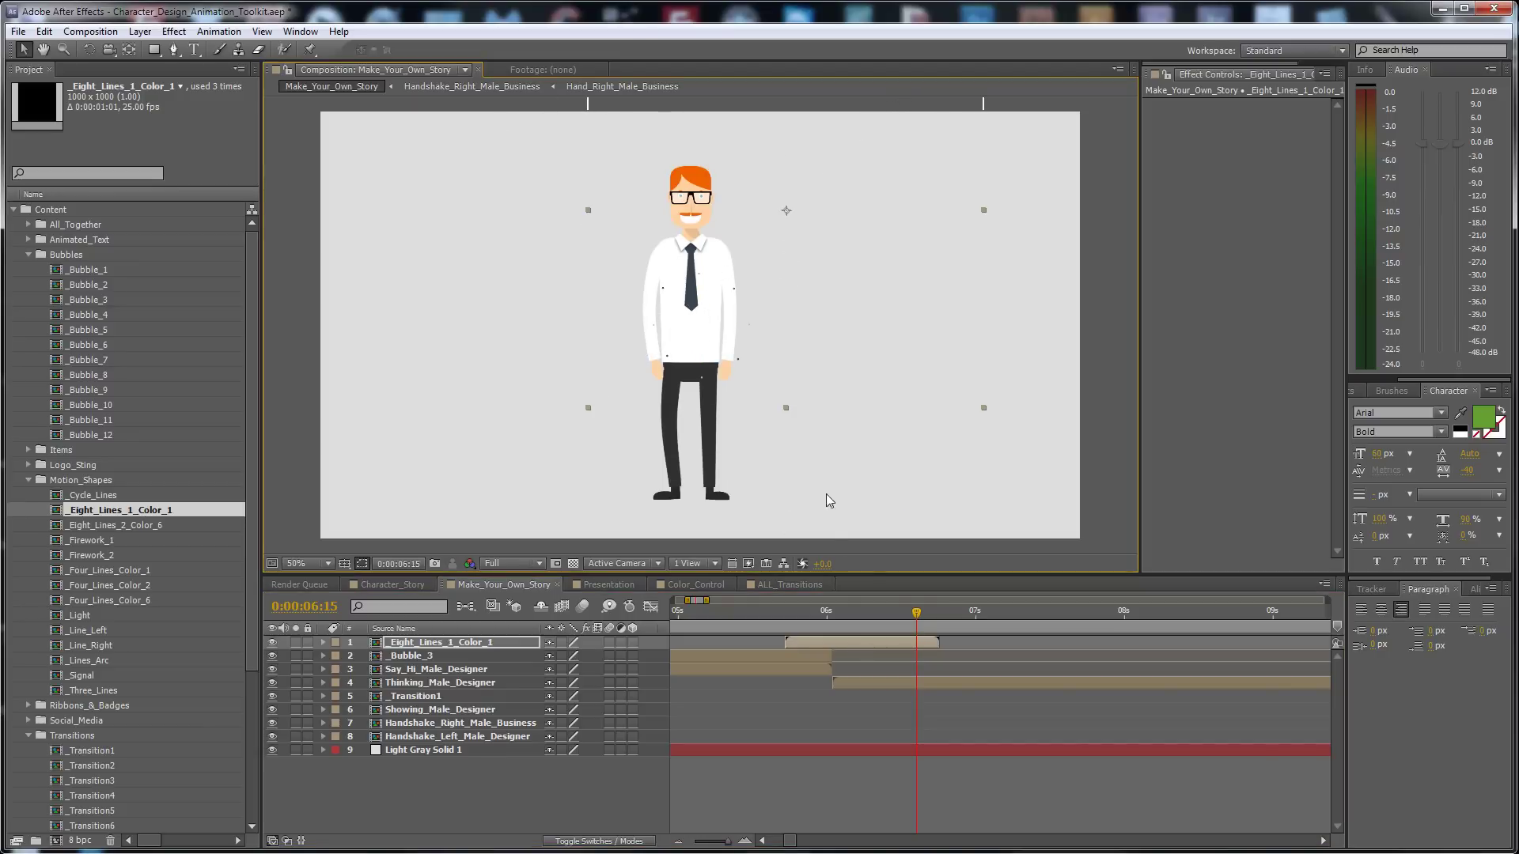
pyautogui.click(828, 609)
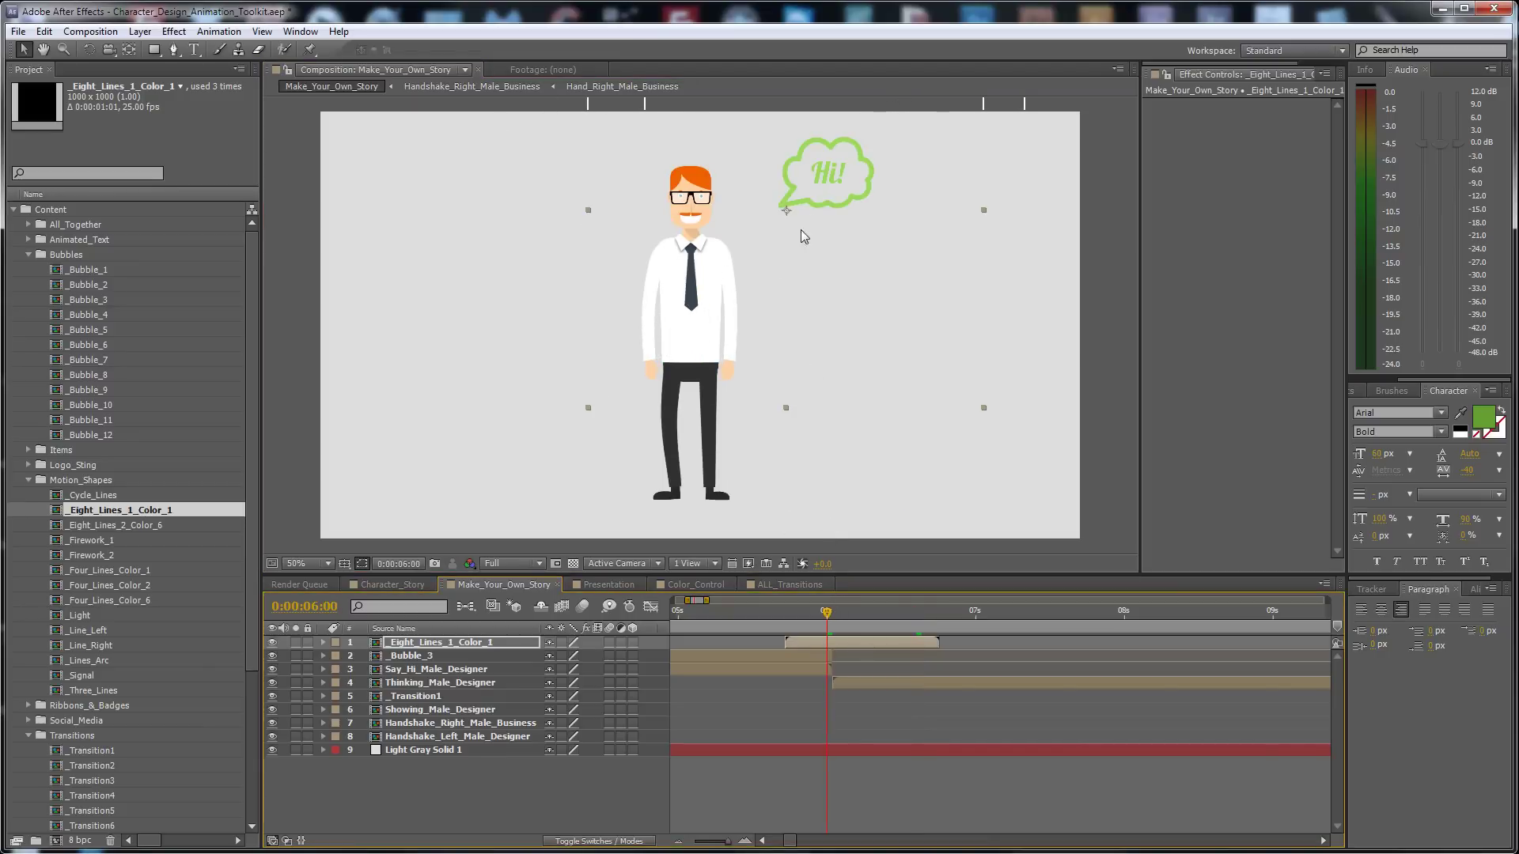
pyautogui.moveTo(800, 236); pyautogui.dragTo(843, 199)
# Start the burst a few frames earlier so it pops as the bubble ends
pyautogui.press('space')
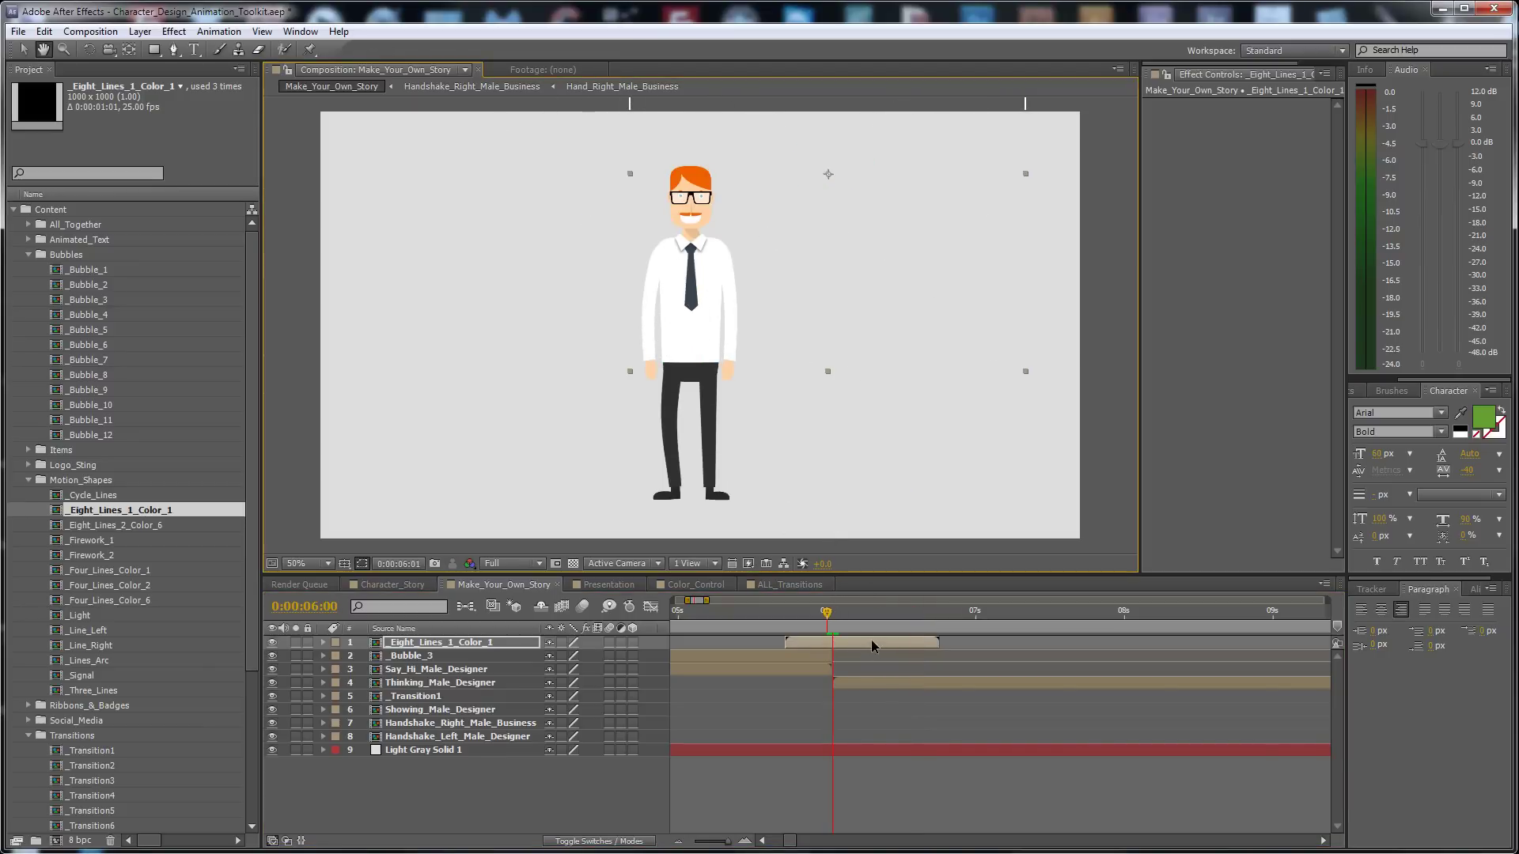
pyautogui.moveTo(867, 649); pyautogui.dragTo(831, 647)
pyautogui.click(814, 609)
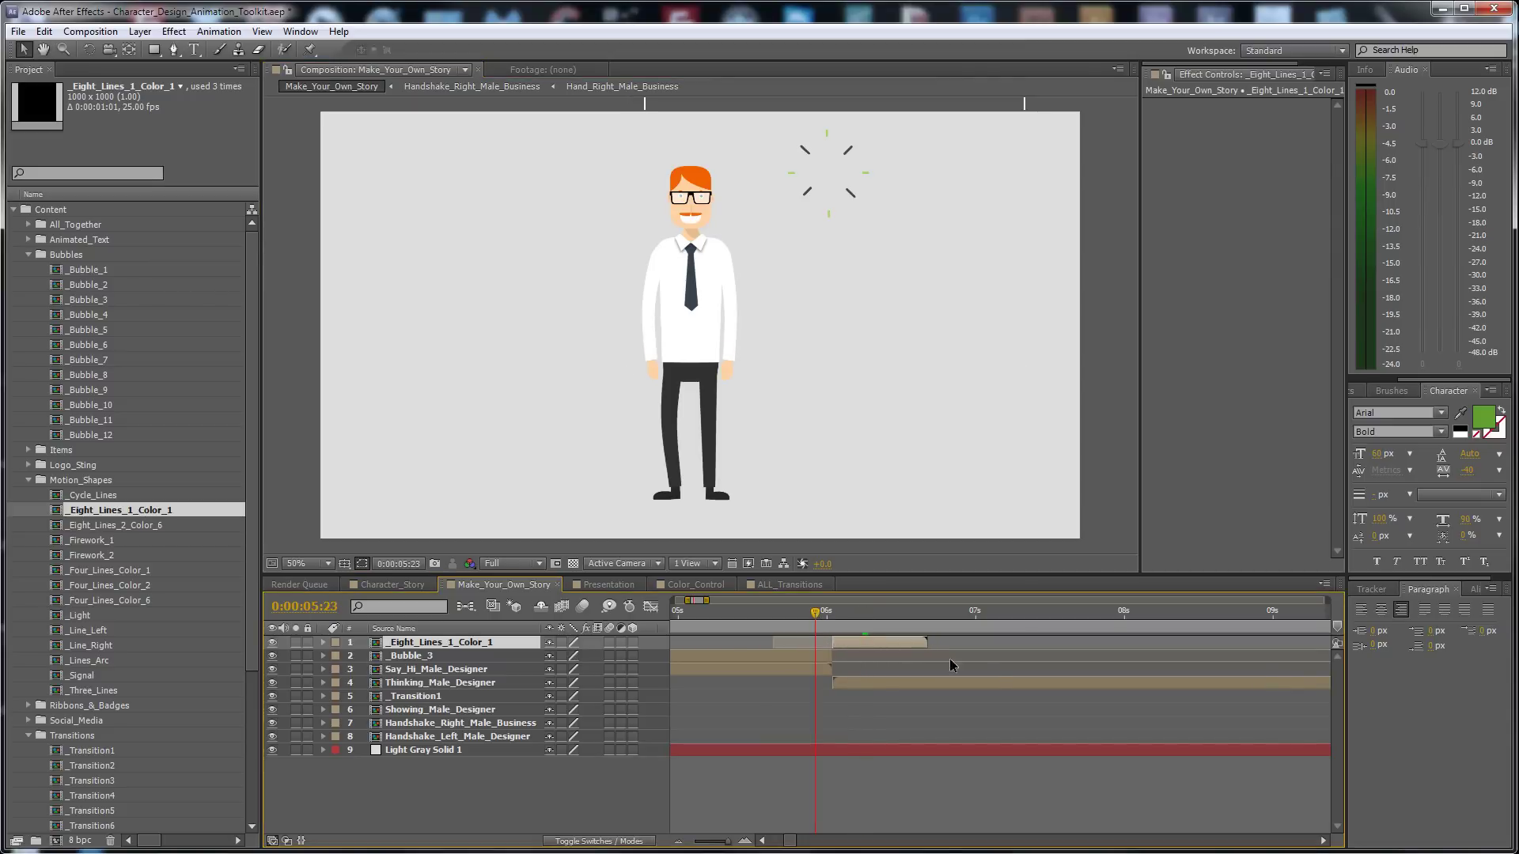
pyautogui.press('space')
pyautogui.press('-')
pyautogui.press('-')
pyautogui.press('-')
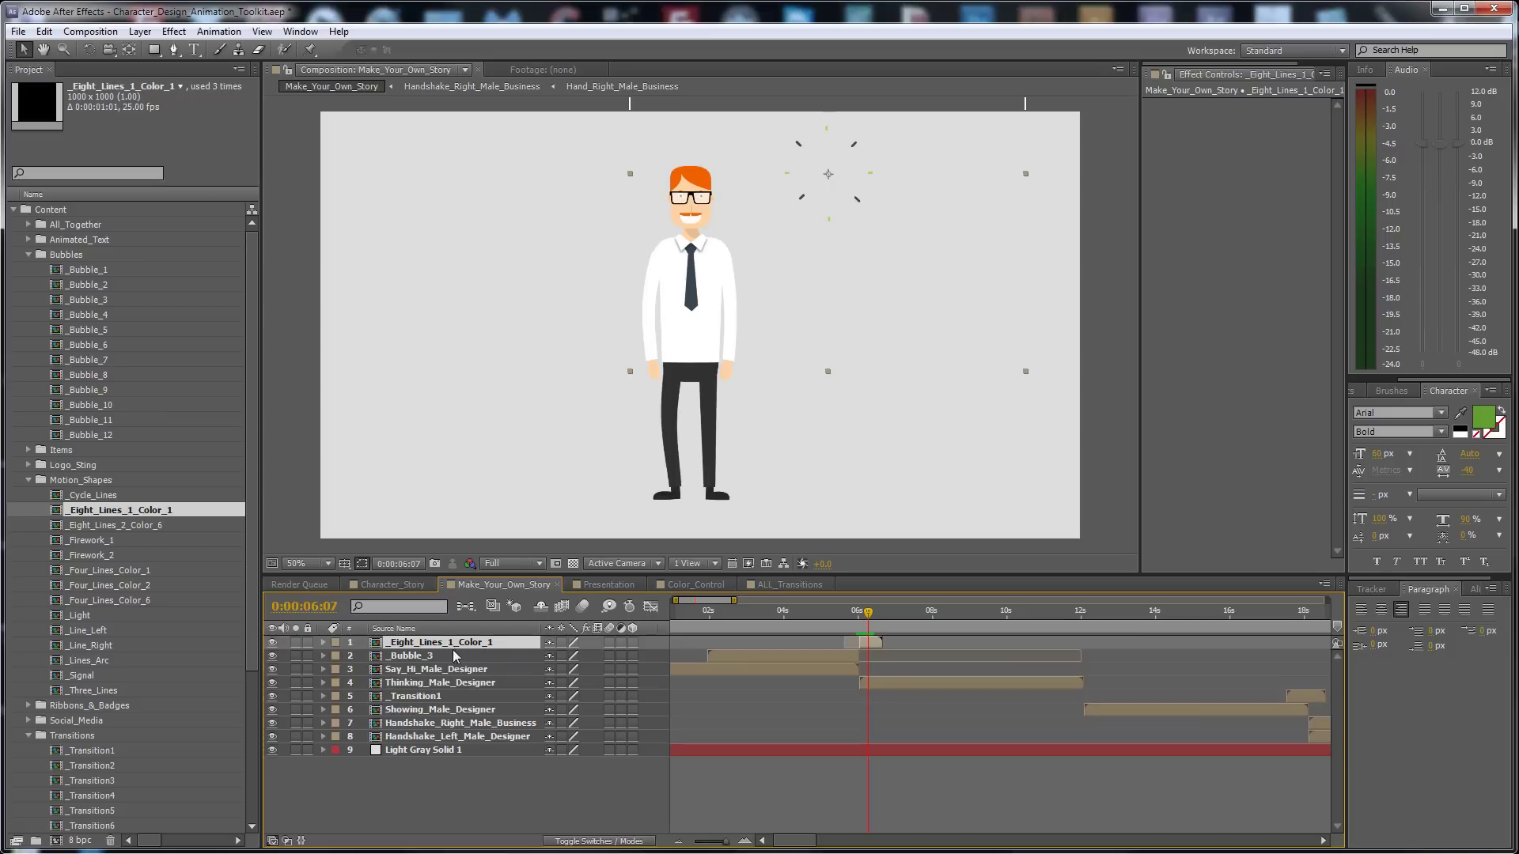
pyautogui.click(412, 657)
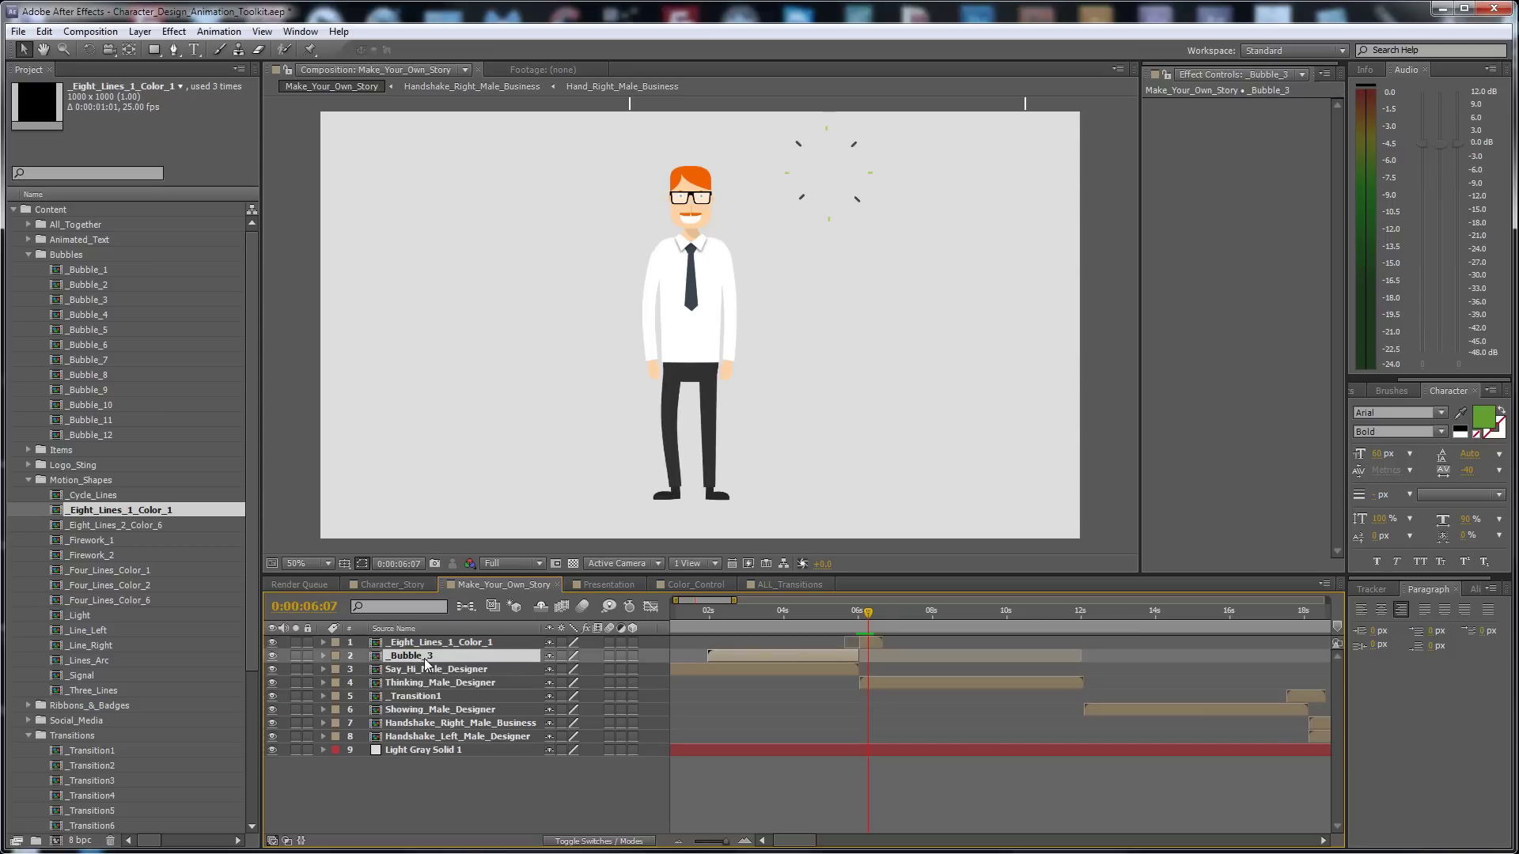
# Open the _Bubble_3 precomp, inspect its Hi! text layer, and close its tab
pyautogui.doubleClick(426, 663)
pyautogui.click(1055, 611)
pyautogui.doubleClick(389, 656)
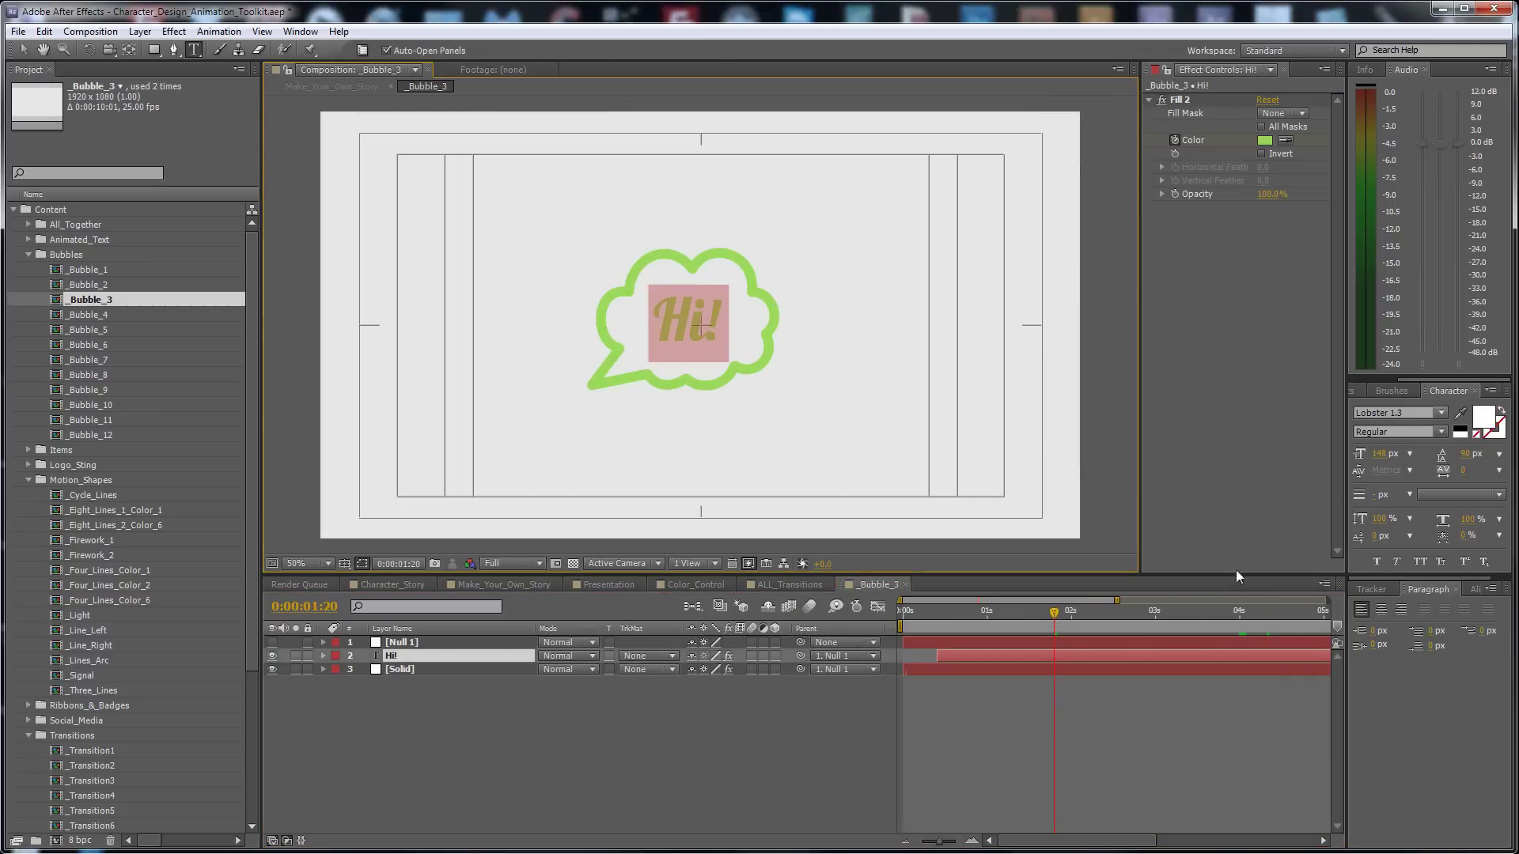
pyautogui.click(1069, 666)
pyautogui.click(1031, 656)
pyautogui.click(726, 720)
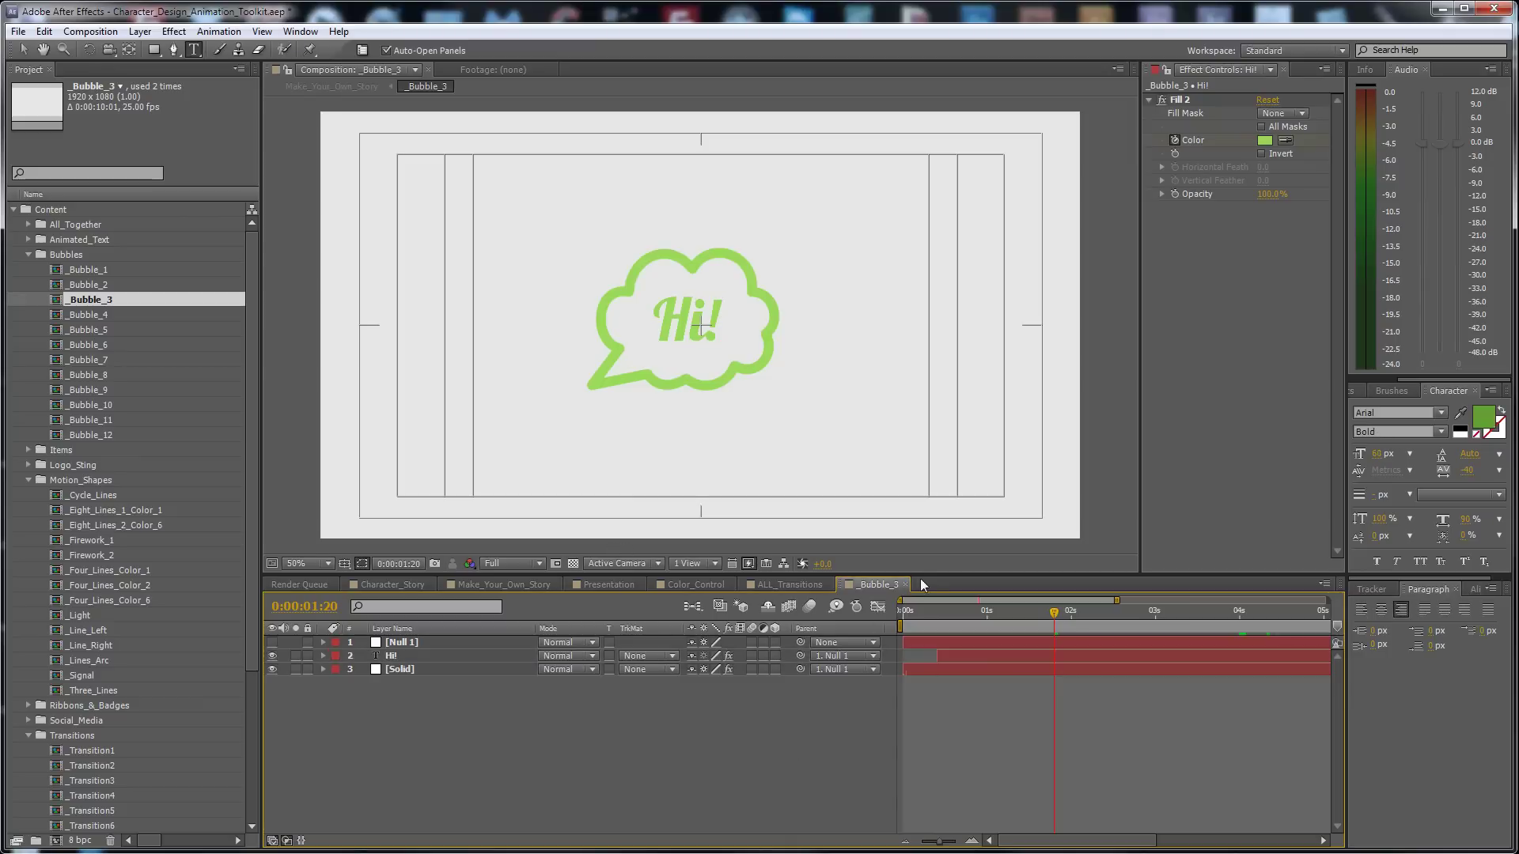
pyautogui.click(905, 584)
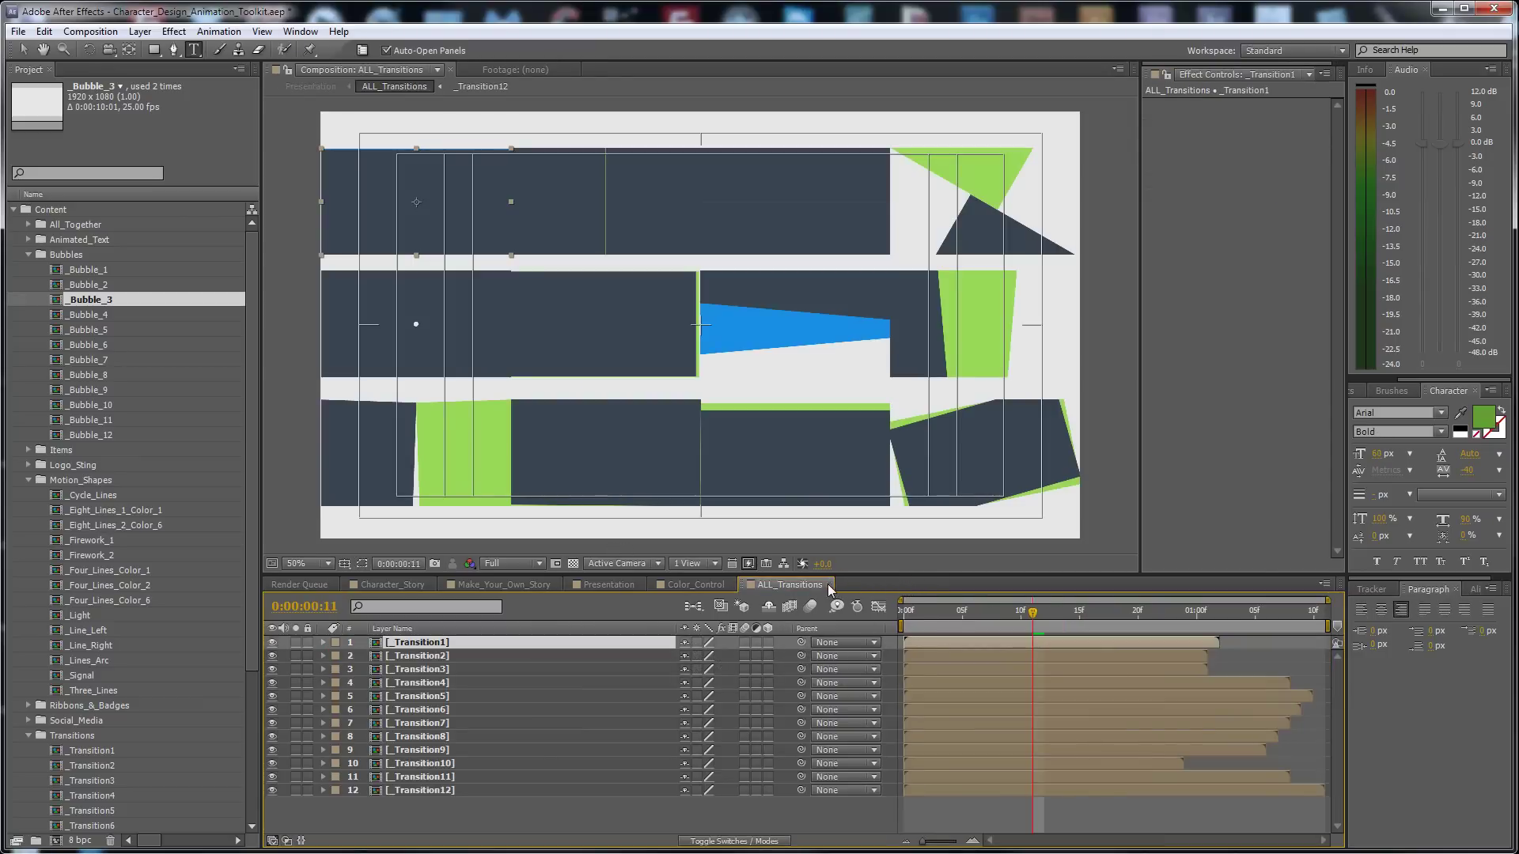
# Close ALL_Transitions, check the generic and furniture items, and collapse the Bubbles, Motion_Shapes and Transitions folders
pyautogui.click(828, 585)
pyautogui.click(806, 613)
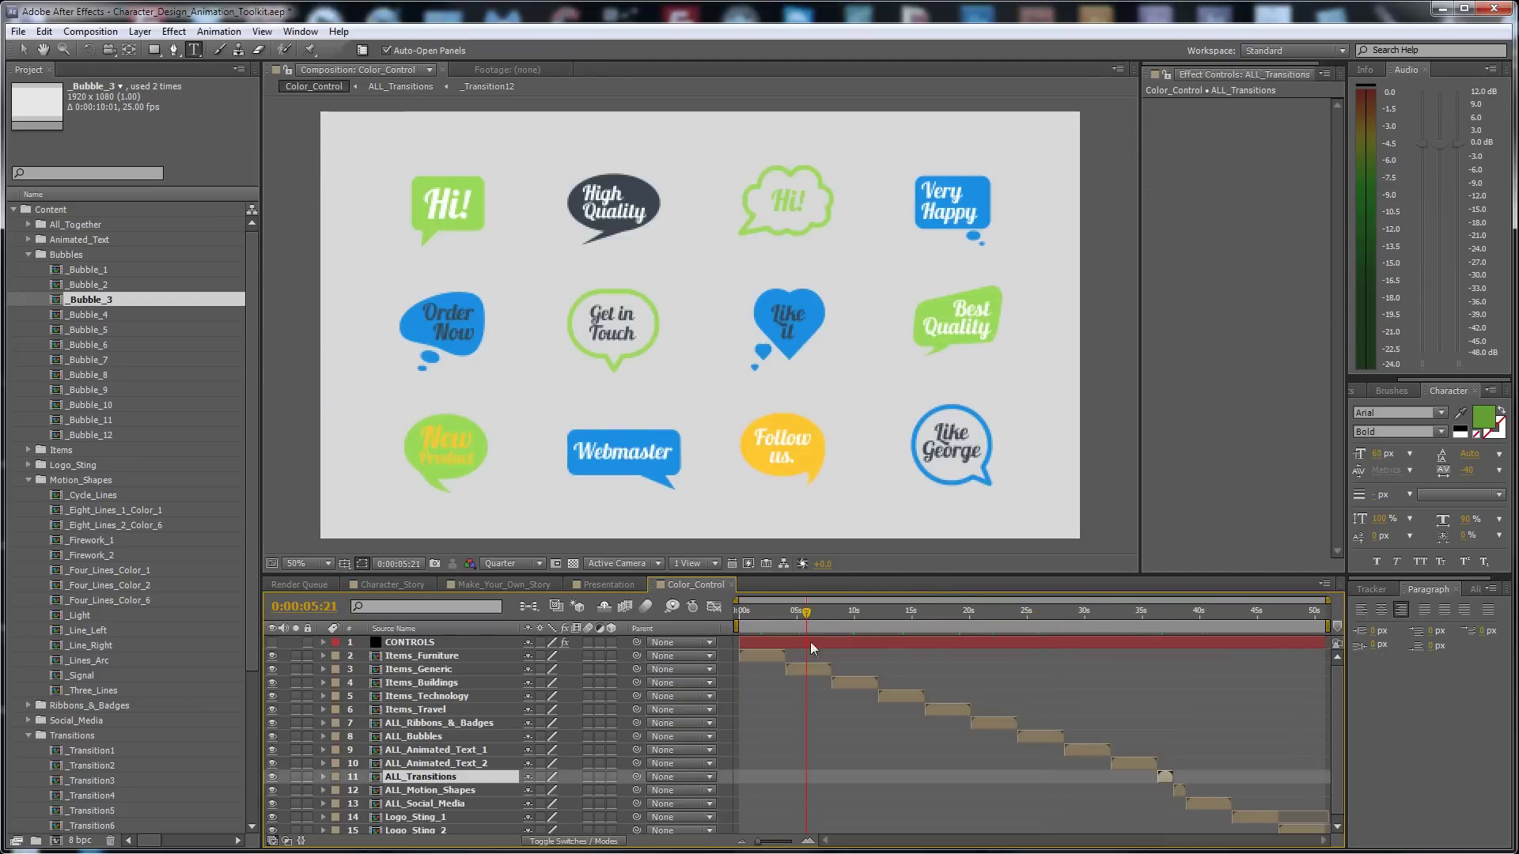
pyautogui.click(812, 672)
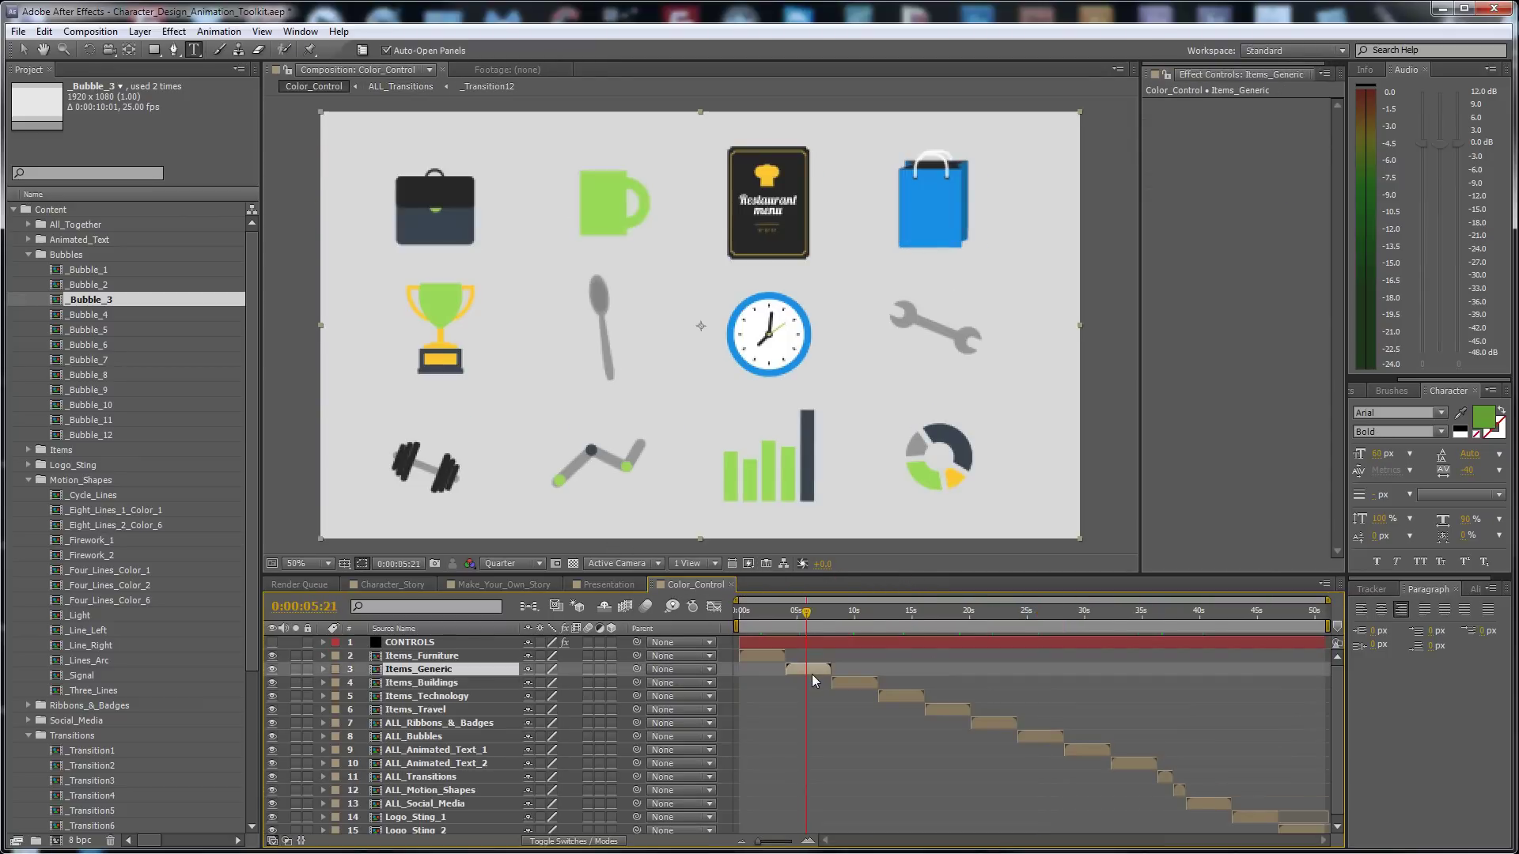
pyautogui.click(769, 612)
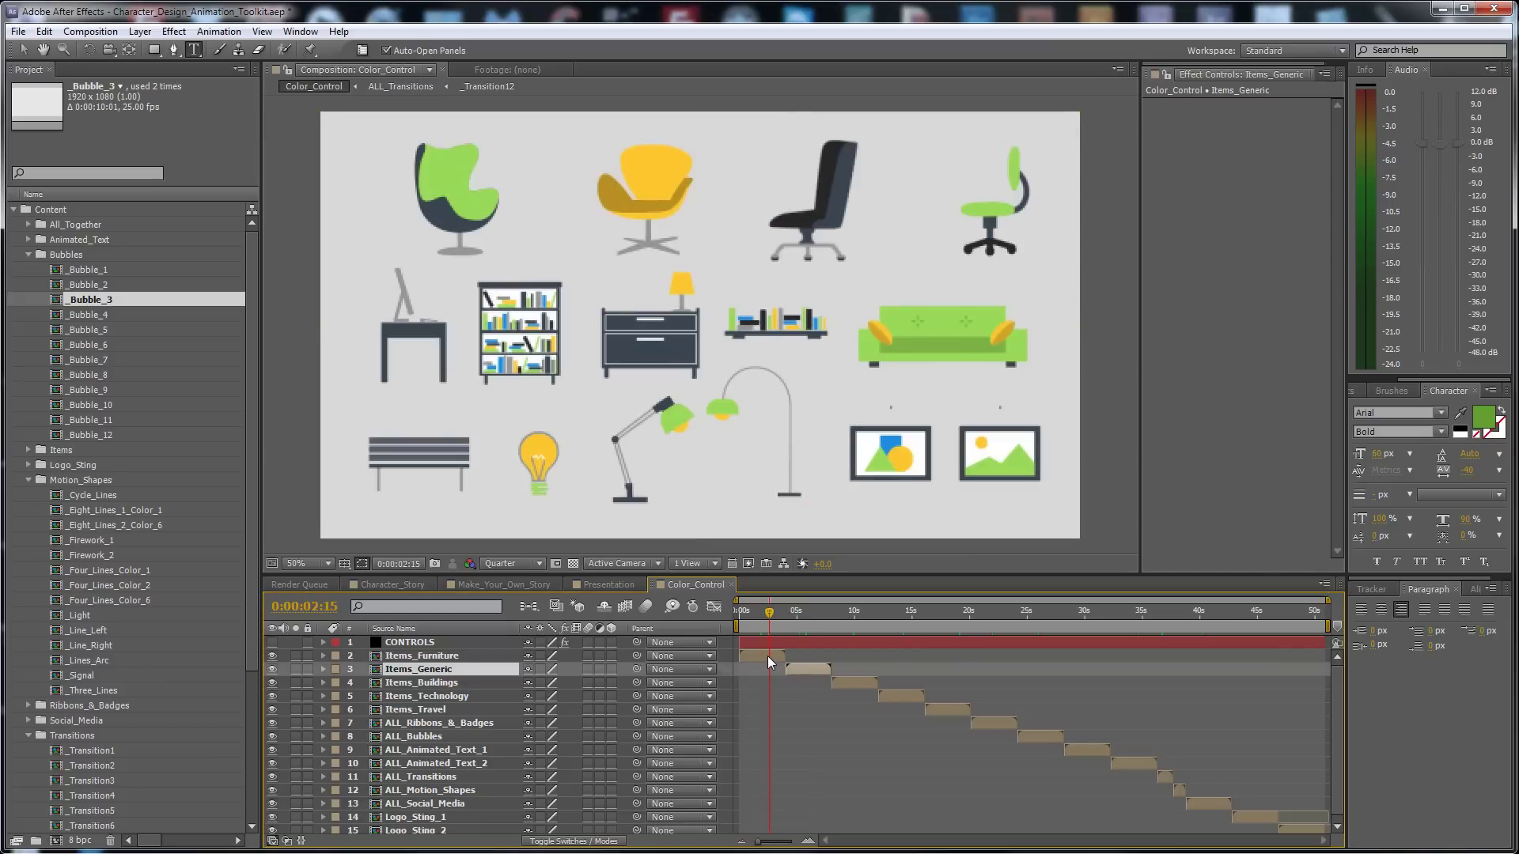
pyautogui.click(767, 656)
pyautogui.click(28, 255)
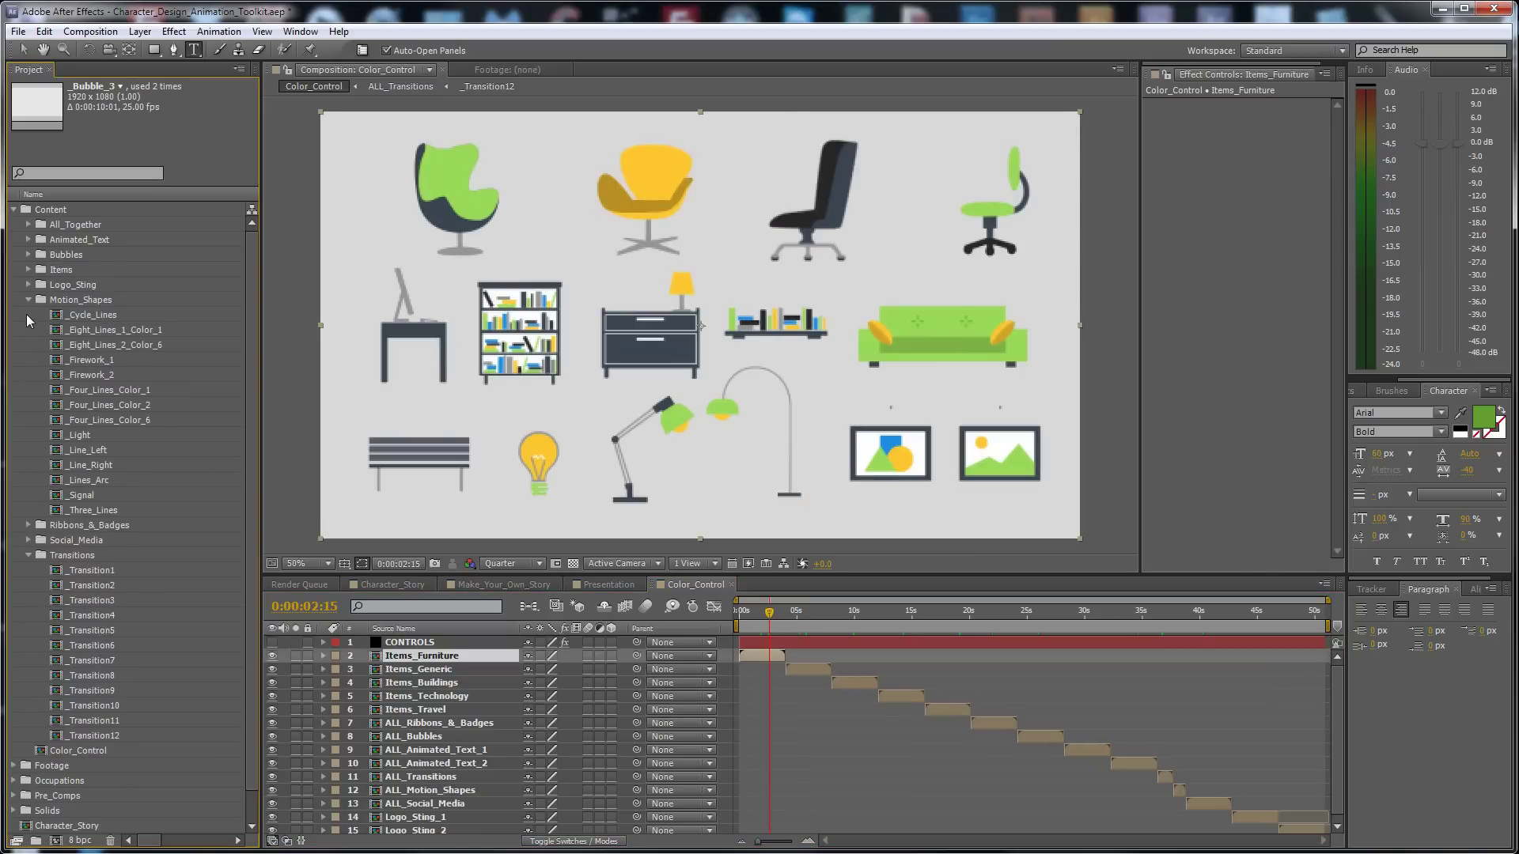
pyautogui.click(29, 299)
pyautogui.click(29, 345)
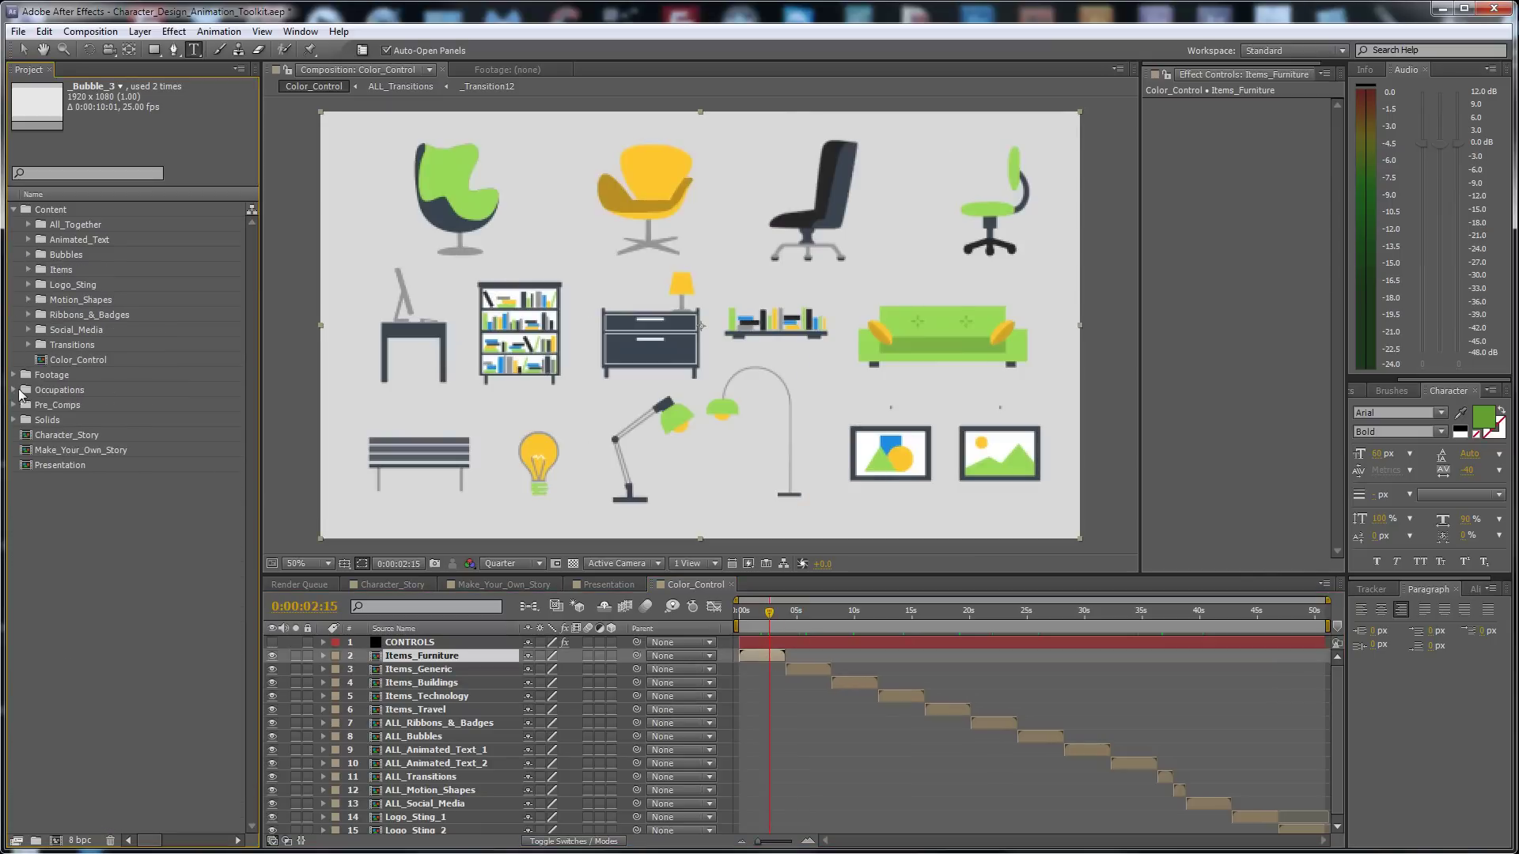
# Open the Armchair_Sitting_Female_Designer precomp from the Presentation composition's designers scene
pyautogui.click(613, 585)
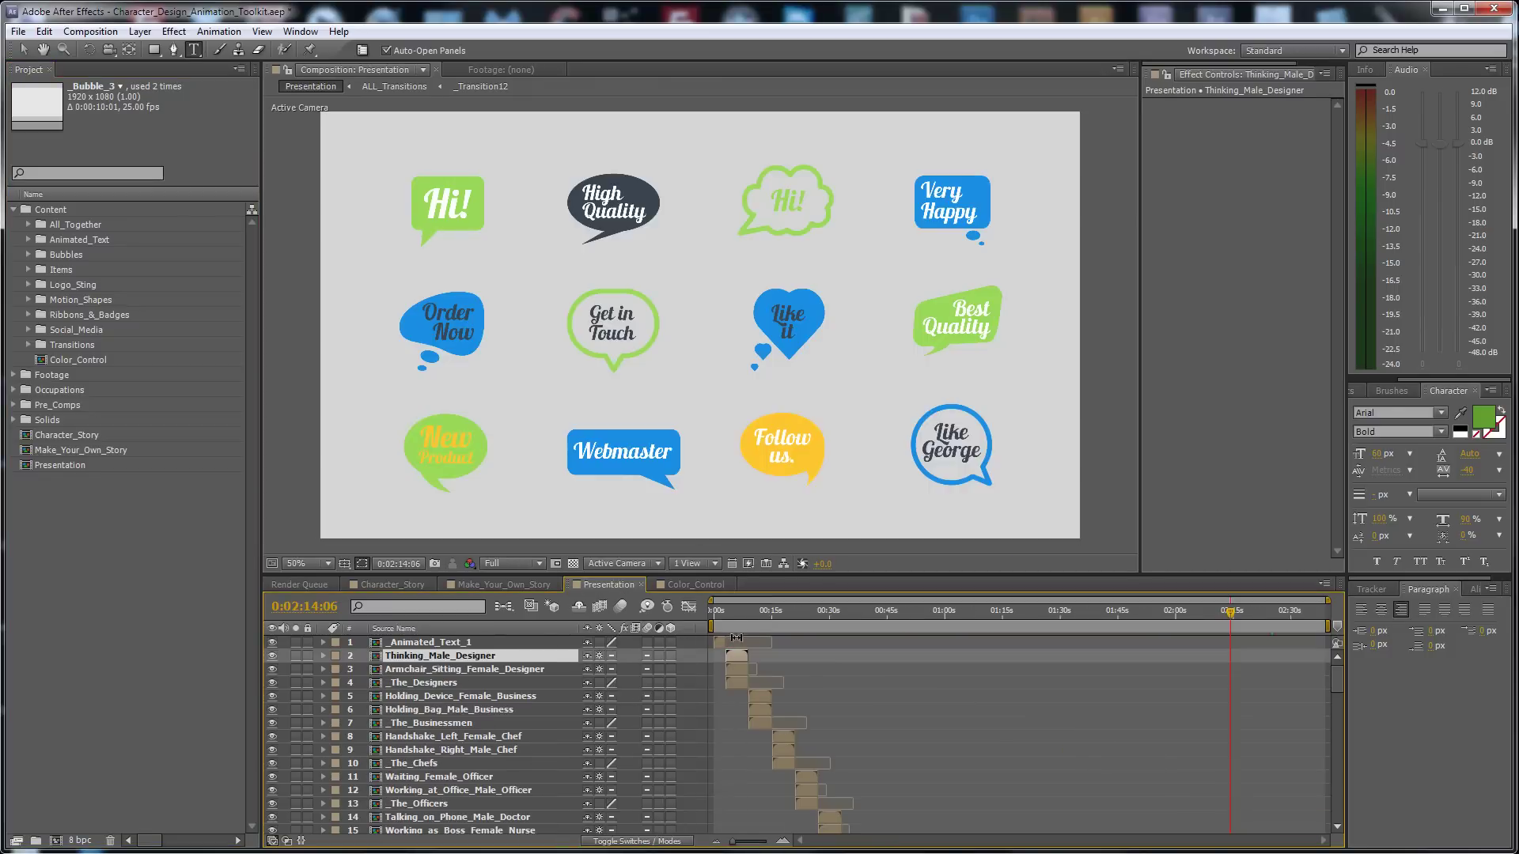
pyautogui.click(738, 611)
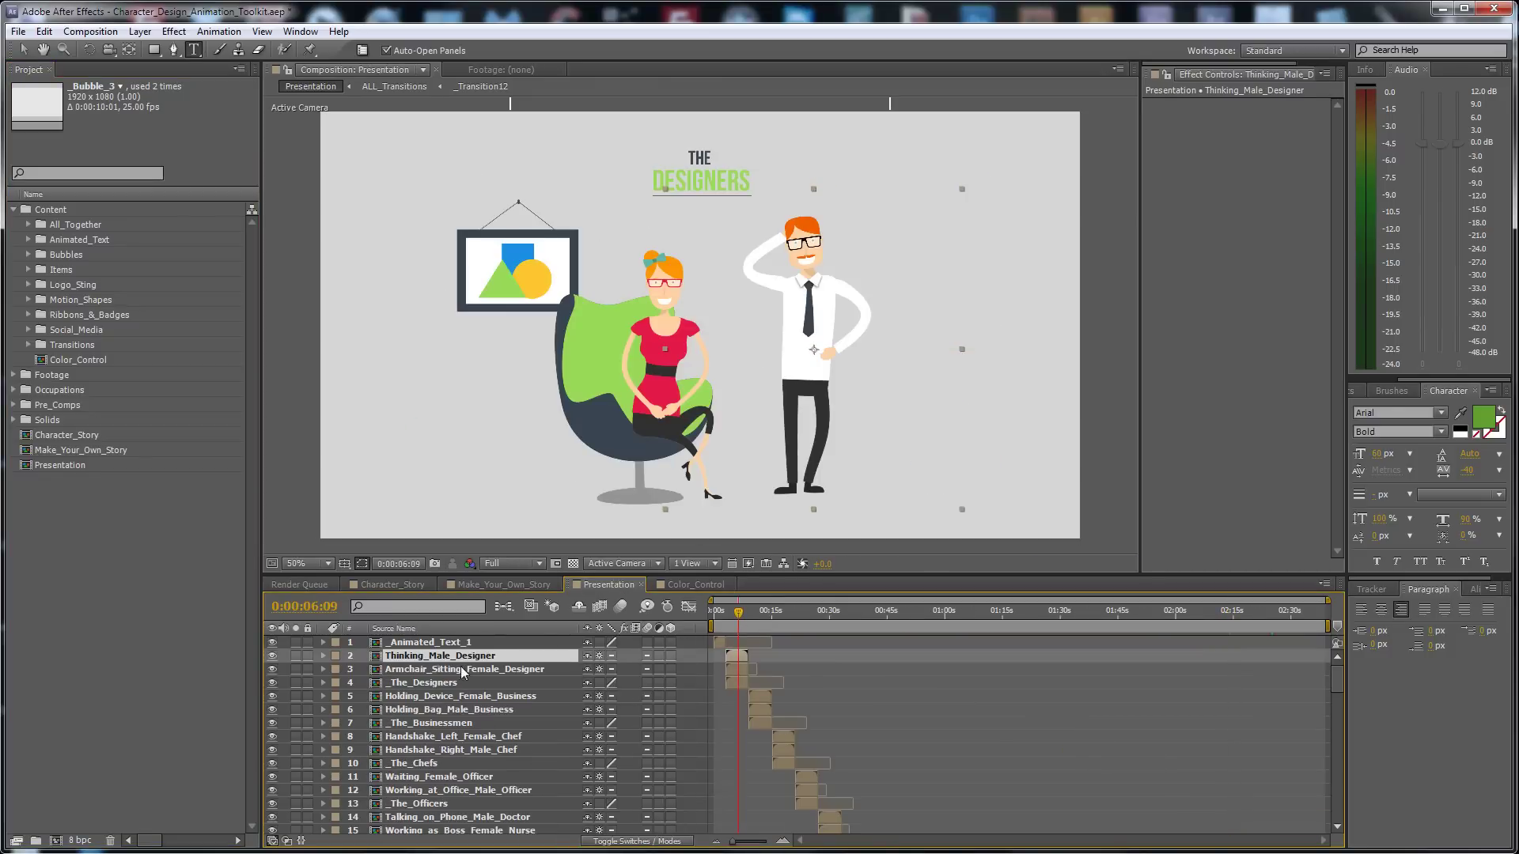
pyautogui.click(432, 670)
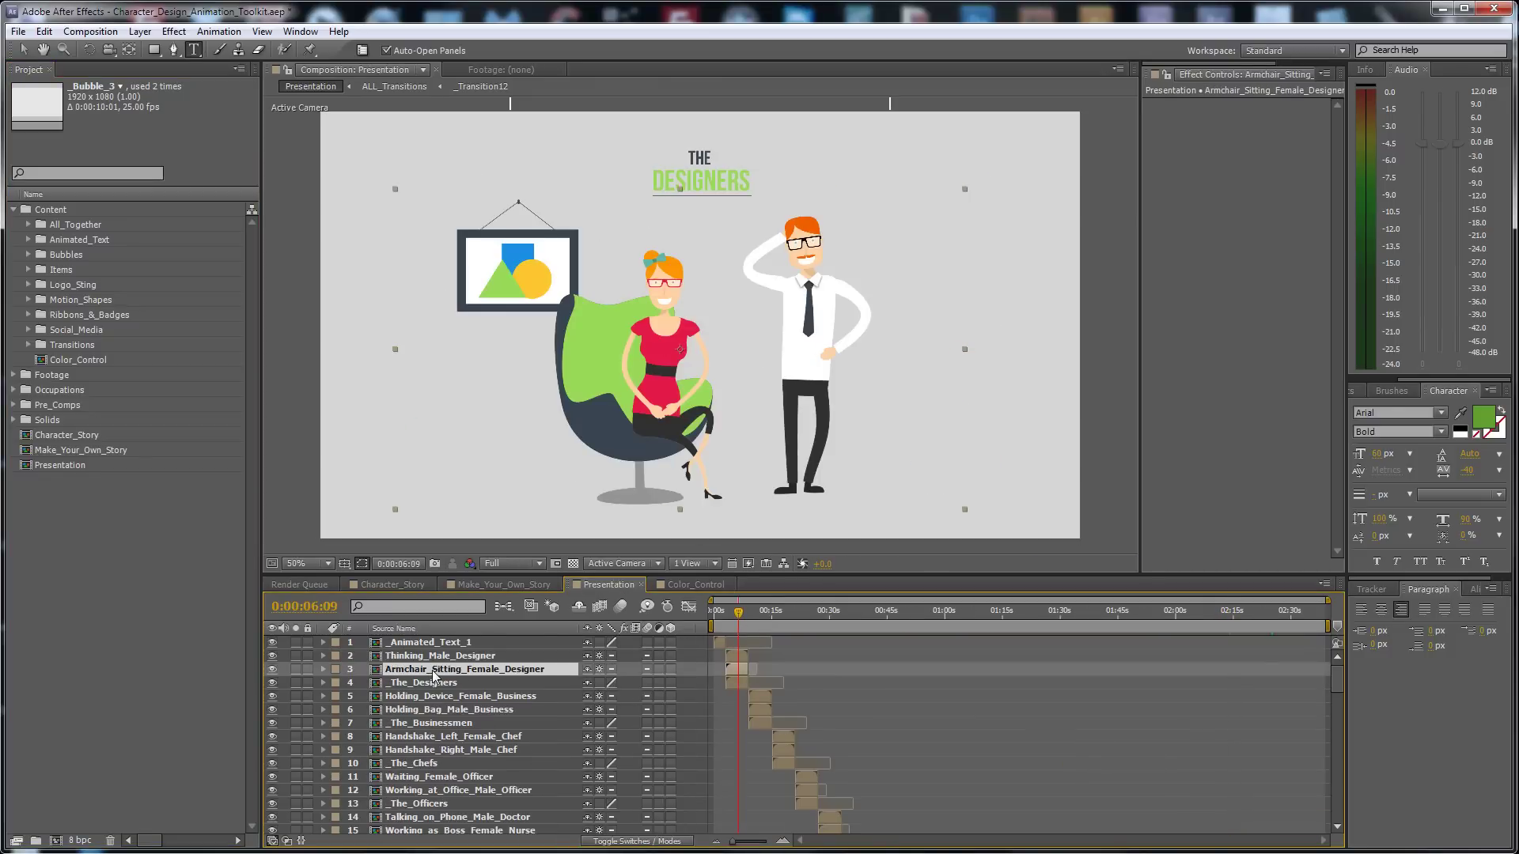
pyautogui.doubleClick(432, 670)
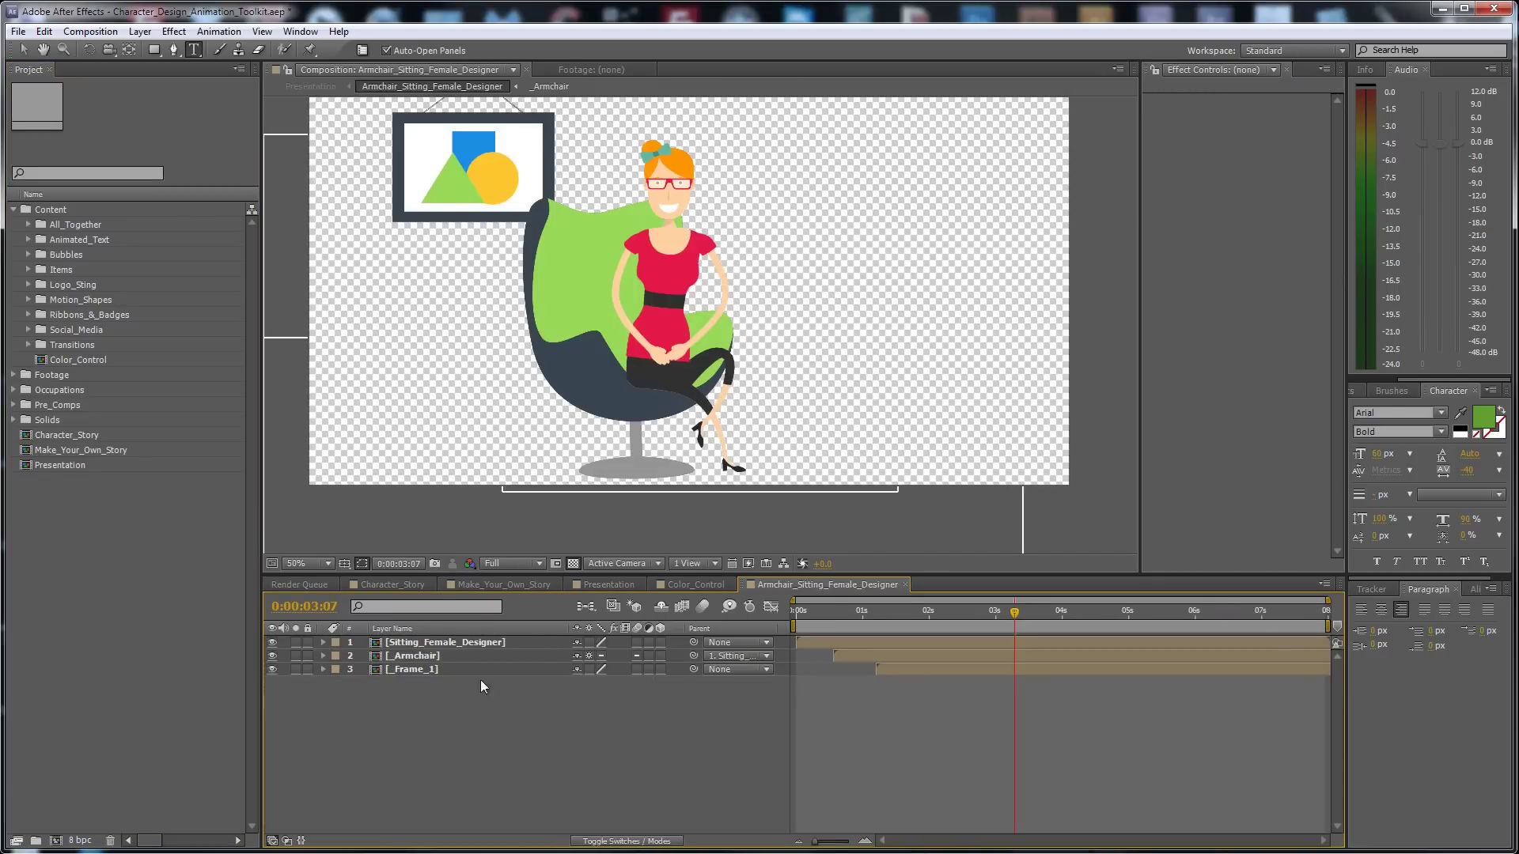
pyautogui.click(444, 642)
# Replace the _Armchair layer with _Bench, then with _Sofa
pyautogui.click(419, 656)
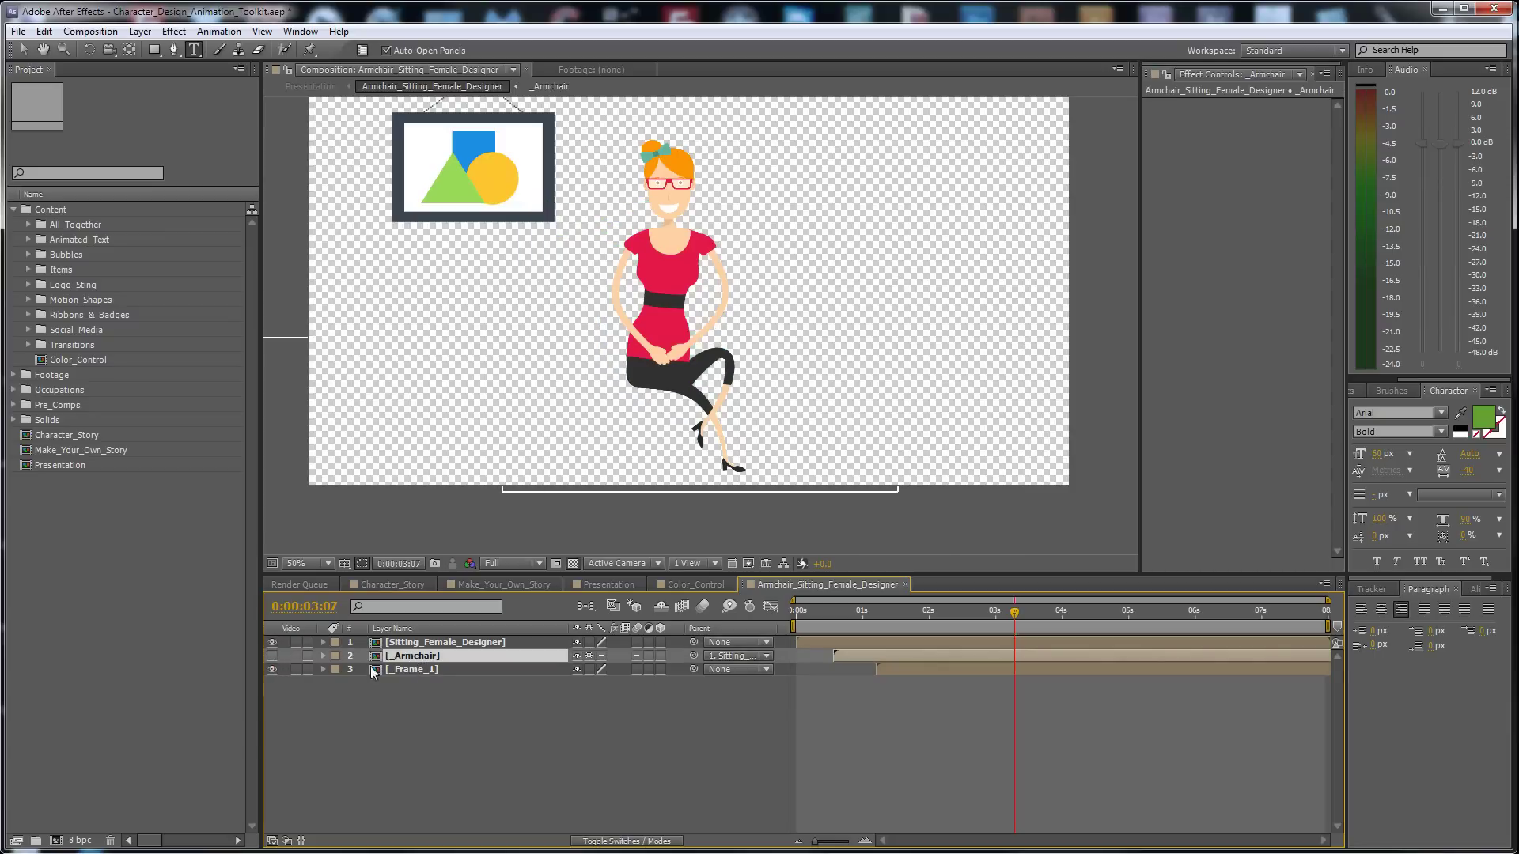
pyautogui.click(272, 655)
pyautogui.rightClick(401, 656)
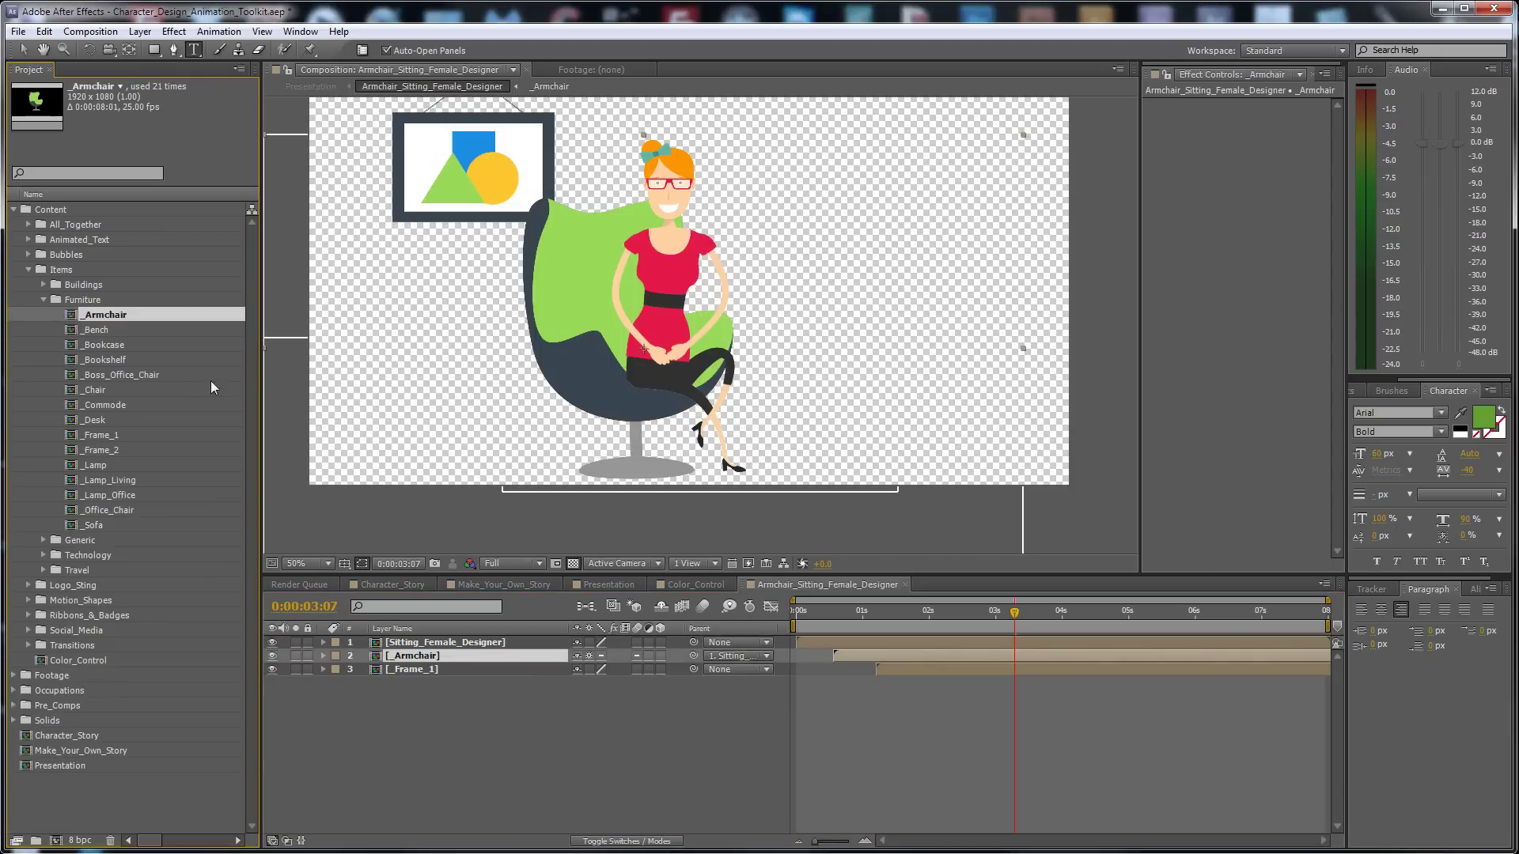
pyautogui.press('Down')
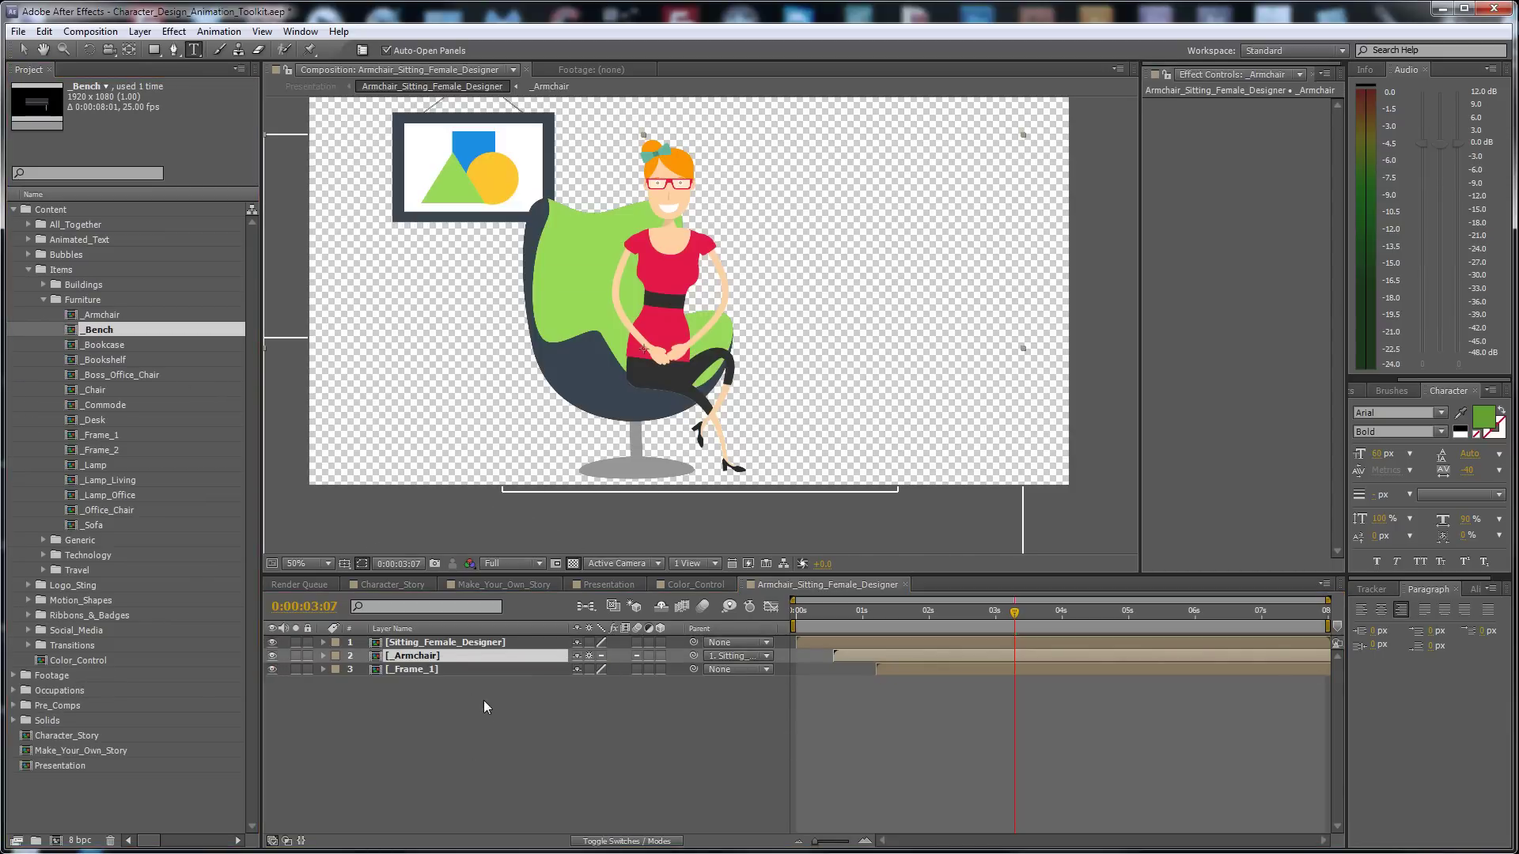
pyautogui.hotkey('ctrl', 'alt', '/')
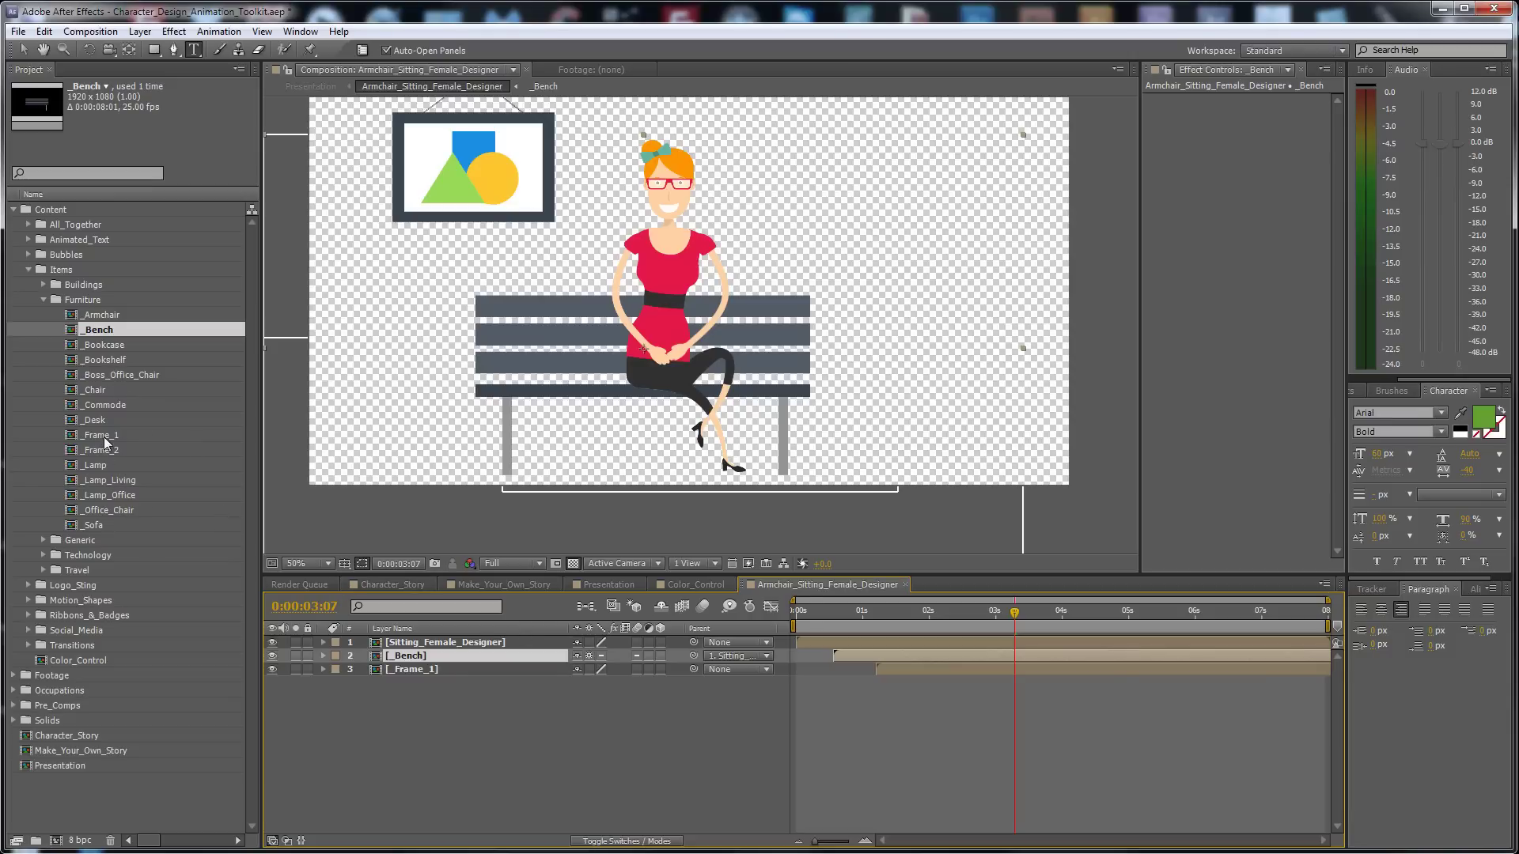
pyautogui.click(91, 525)
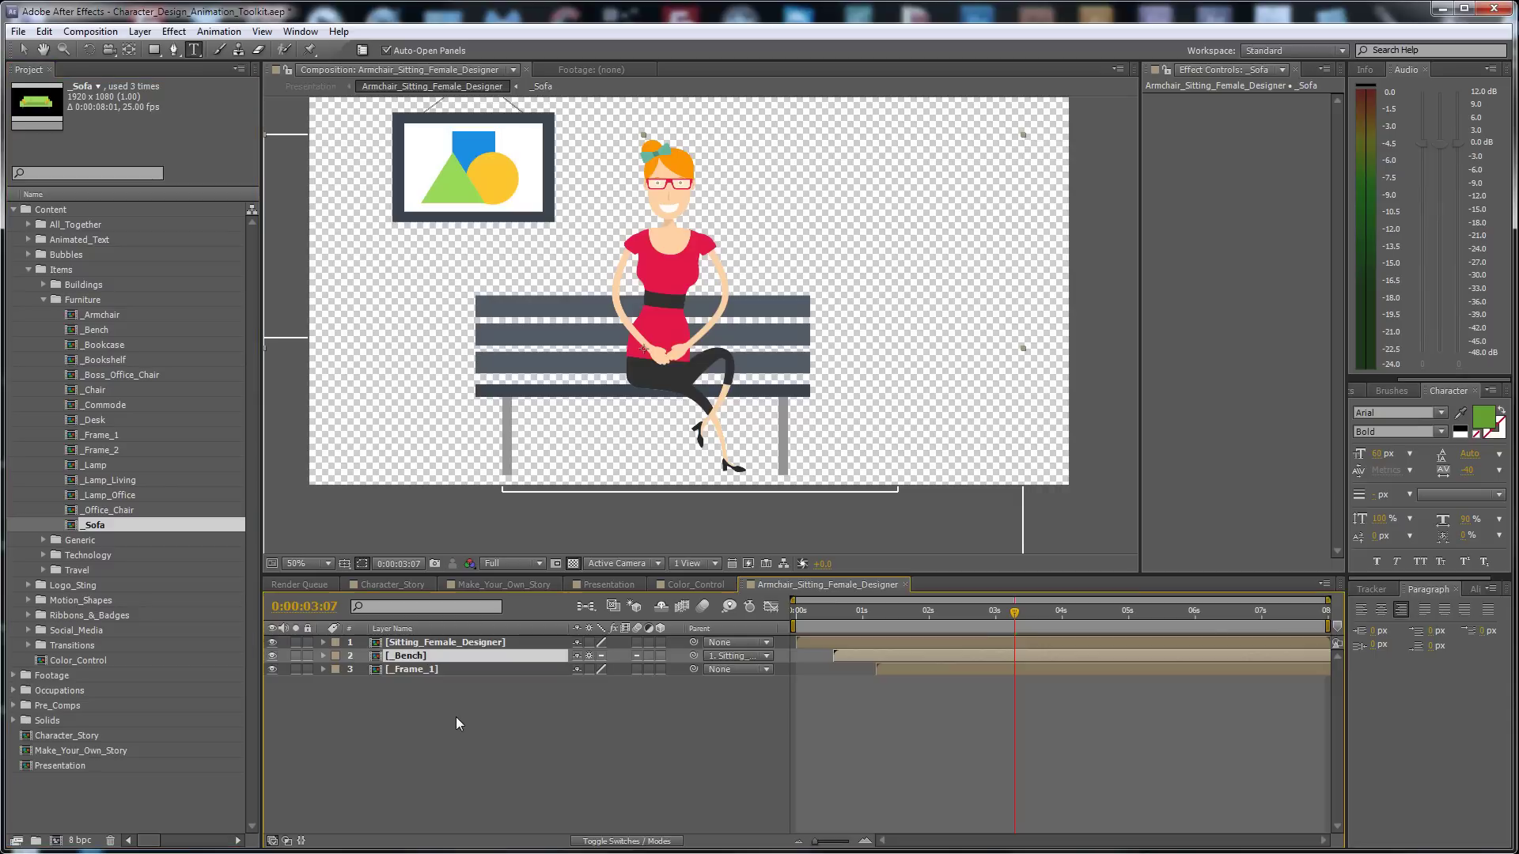
pyautogui.hotkey('ctrl', 'alt', '/')
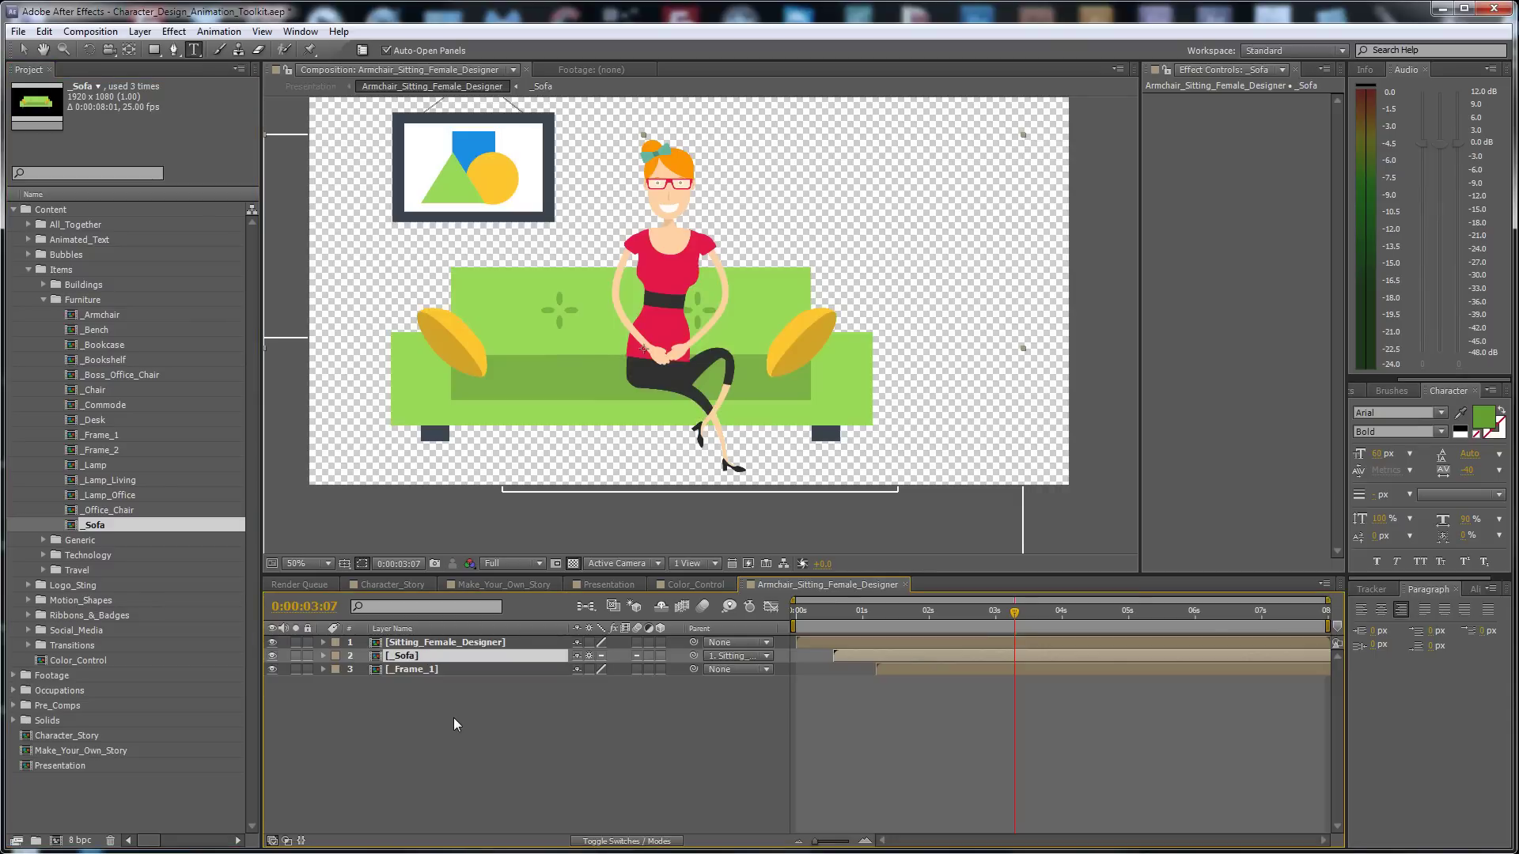
# Replace the _Frame_1 layer with the landscape _Frame_2
pyautogui.click(412, 669)
pyautogui.rightClick(413, 670)
pyautogui.press('Escape')
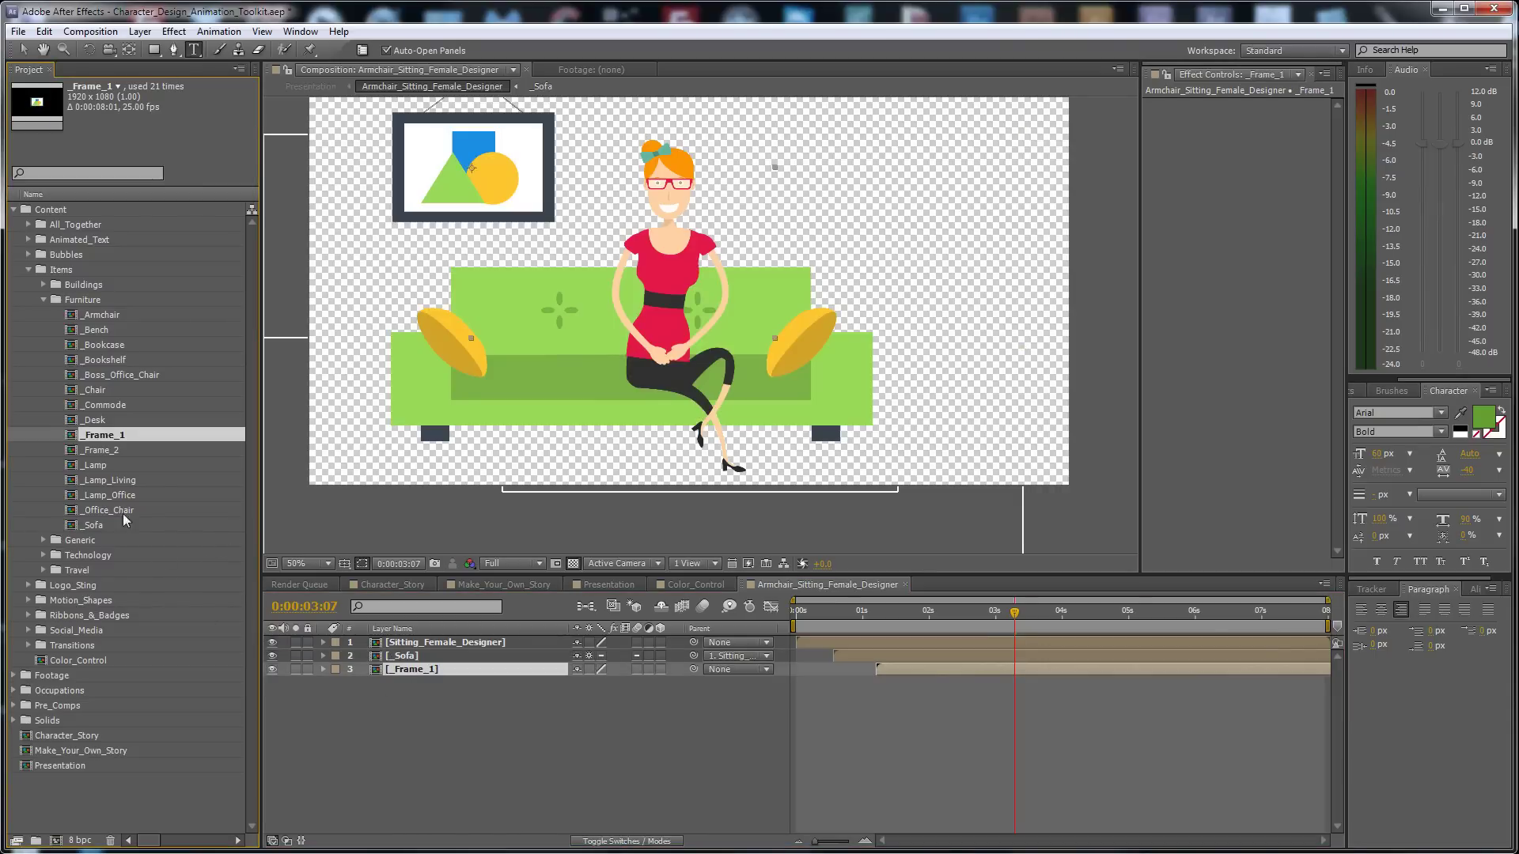
pyautogui.click(103, 450)
pyautogui.hotkey('ctrl', 'alt', '/')
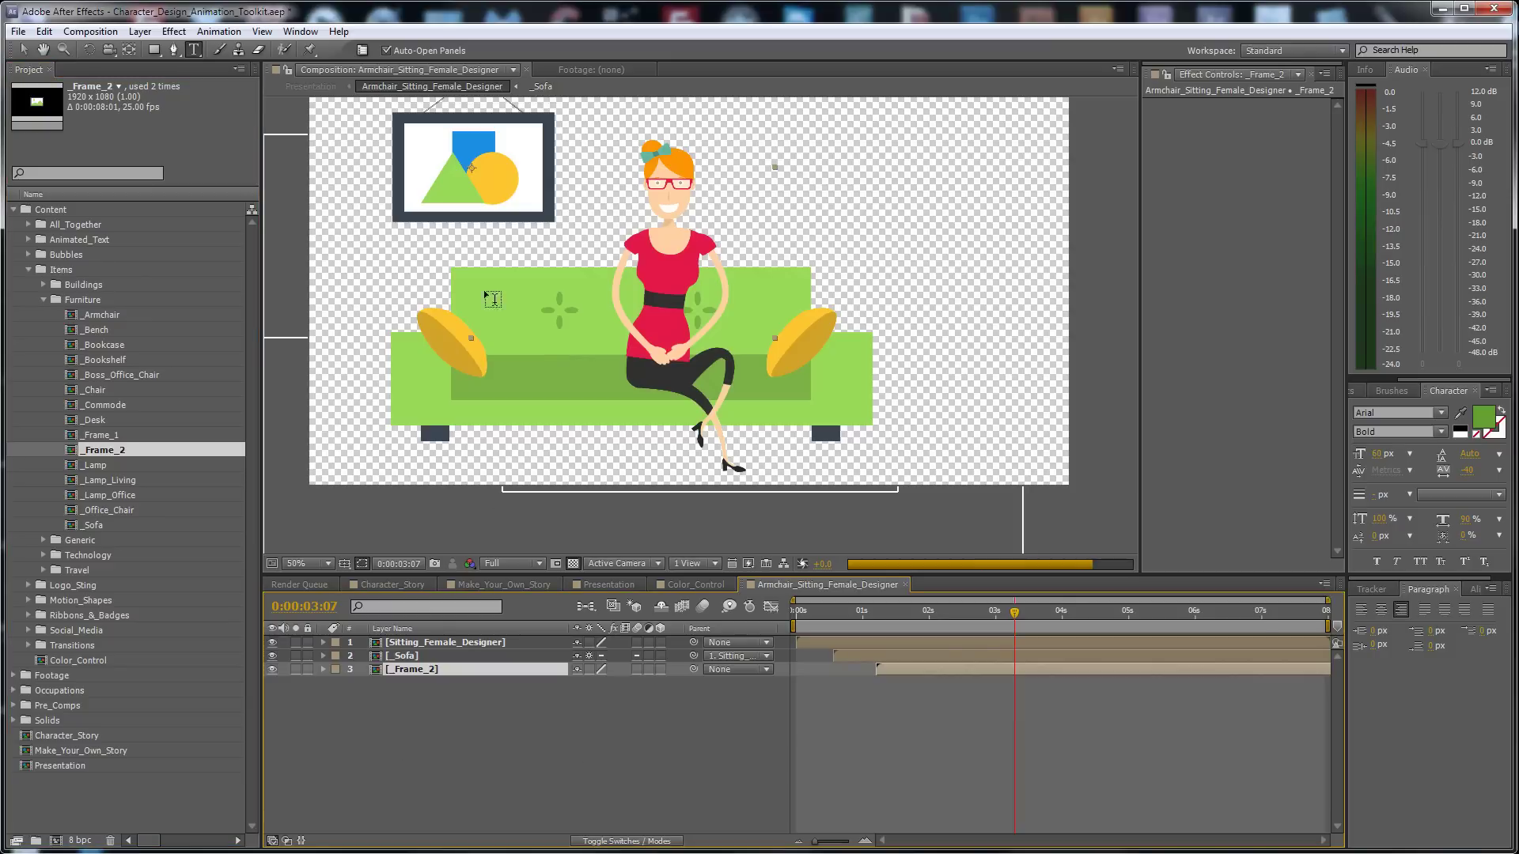
pyautogui.click(23, 49)
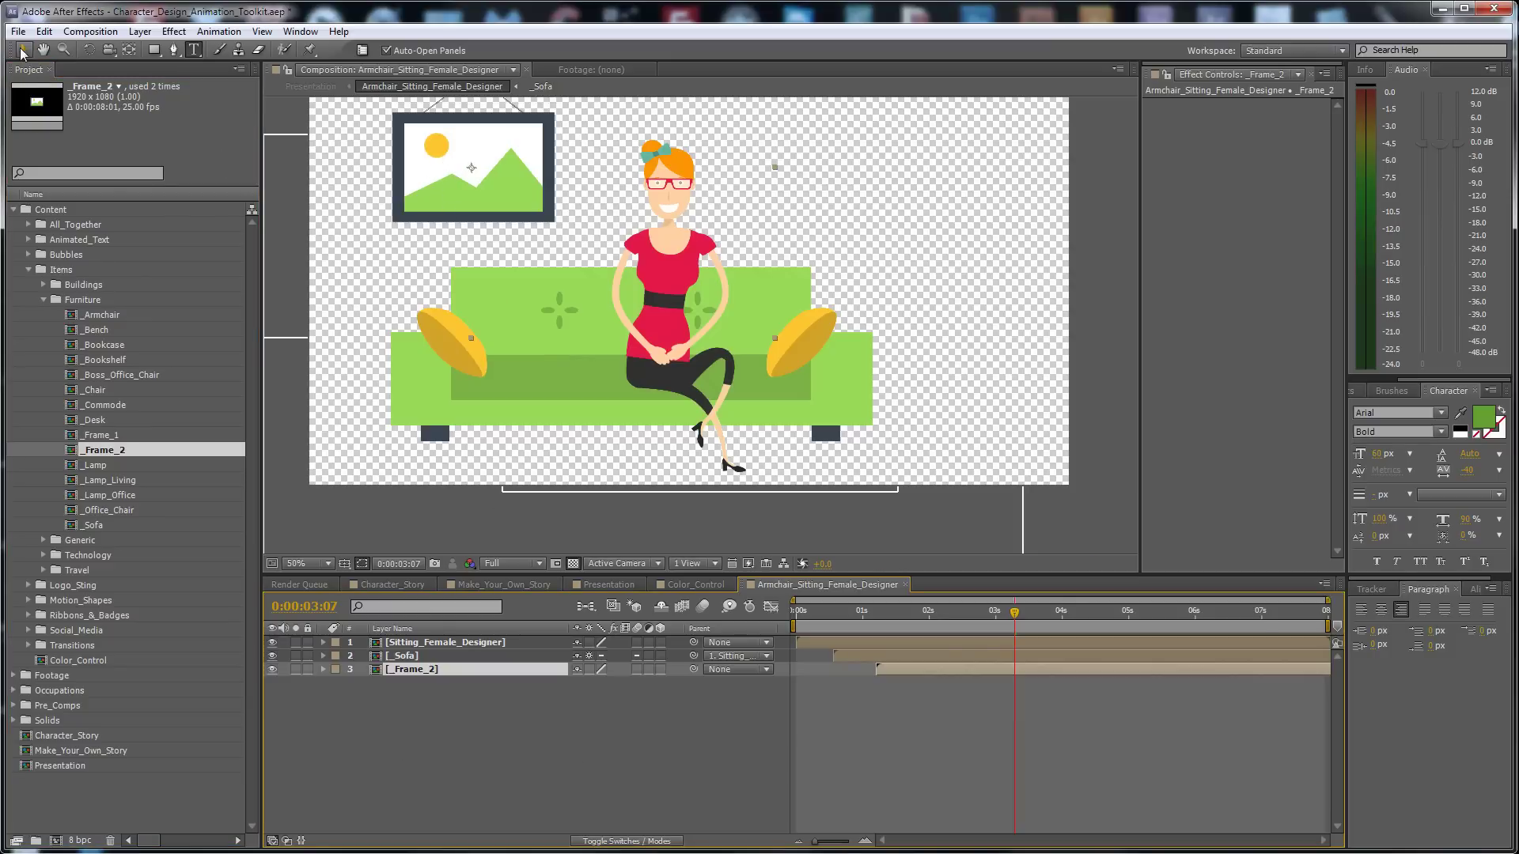
pyautogui.click(513, 763)
# Duplicate _Frame_2 as _Frame_3 and open it at 0:00:01:08
pyautogui.click(111, 436)
pyautogui.click(104, 453)
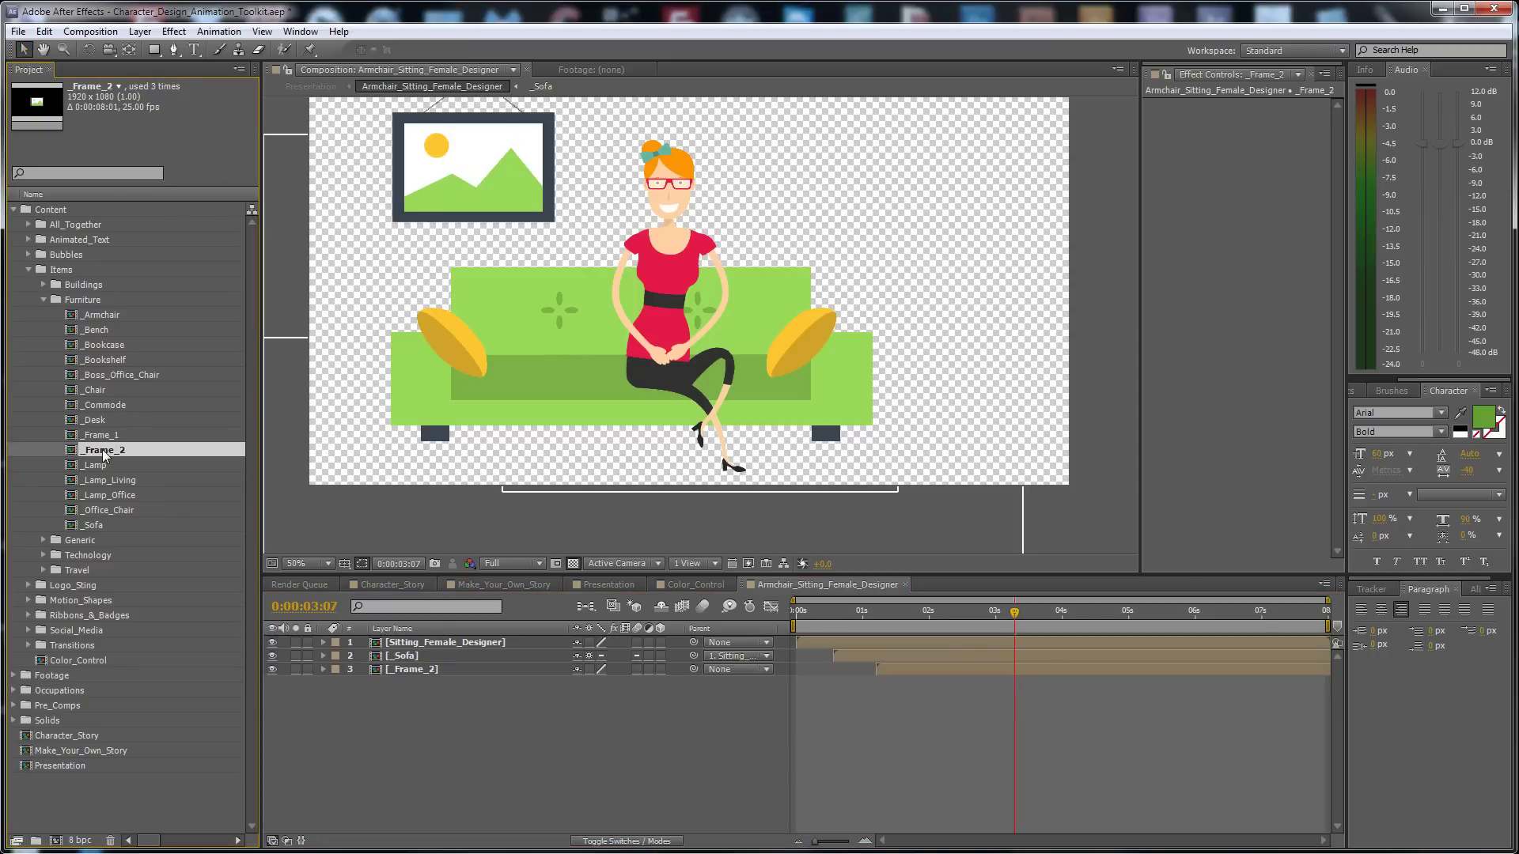
pyautogui.hotkey('ctrl', 'f')
pyautogui.click(115, 454)
pyautogui.hotkey('ctrl', 'd')
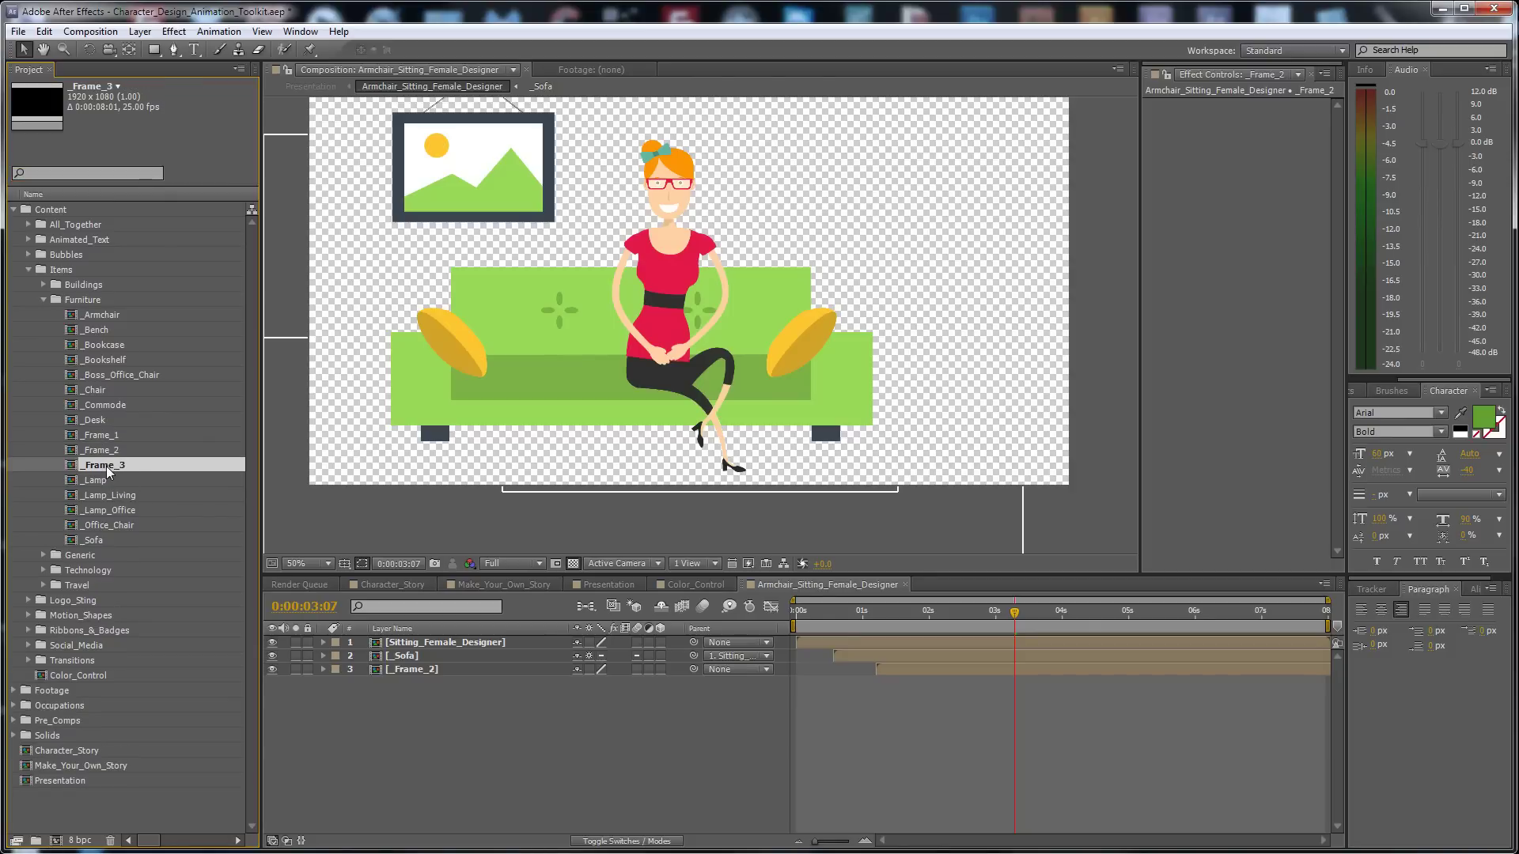
pyautogui.doubleClick(109, 466)
pyautogui.click(911, 625)
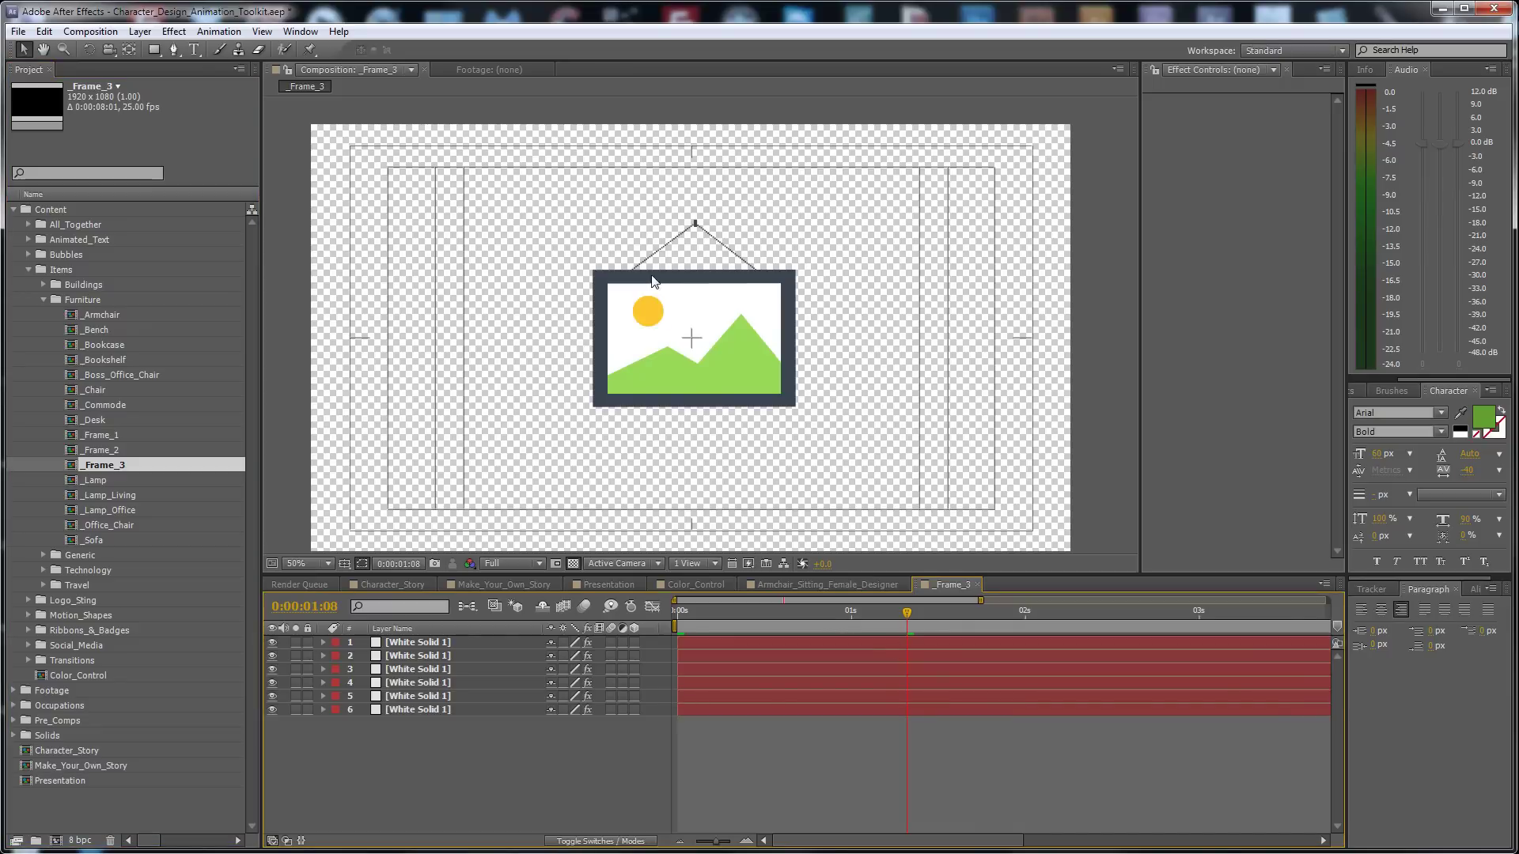
# Close the _Frame_3 and designer comps and open Items_Furniture from the CONTROLS comp
pyautogui.click(979, 586)
pyautogui.click(906, 586)
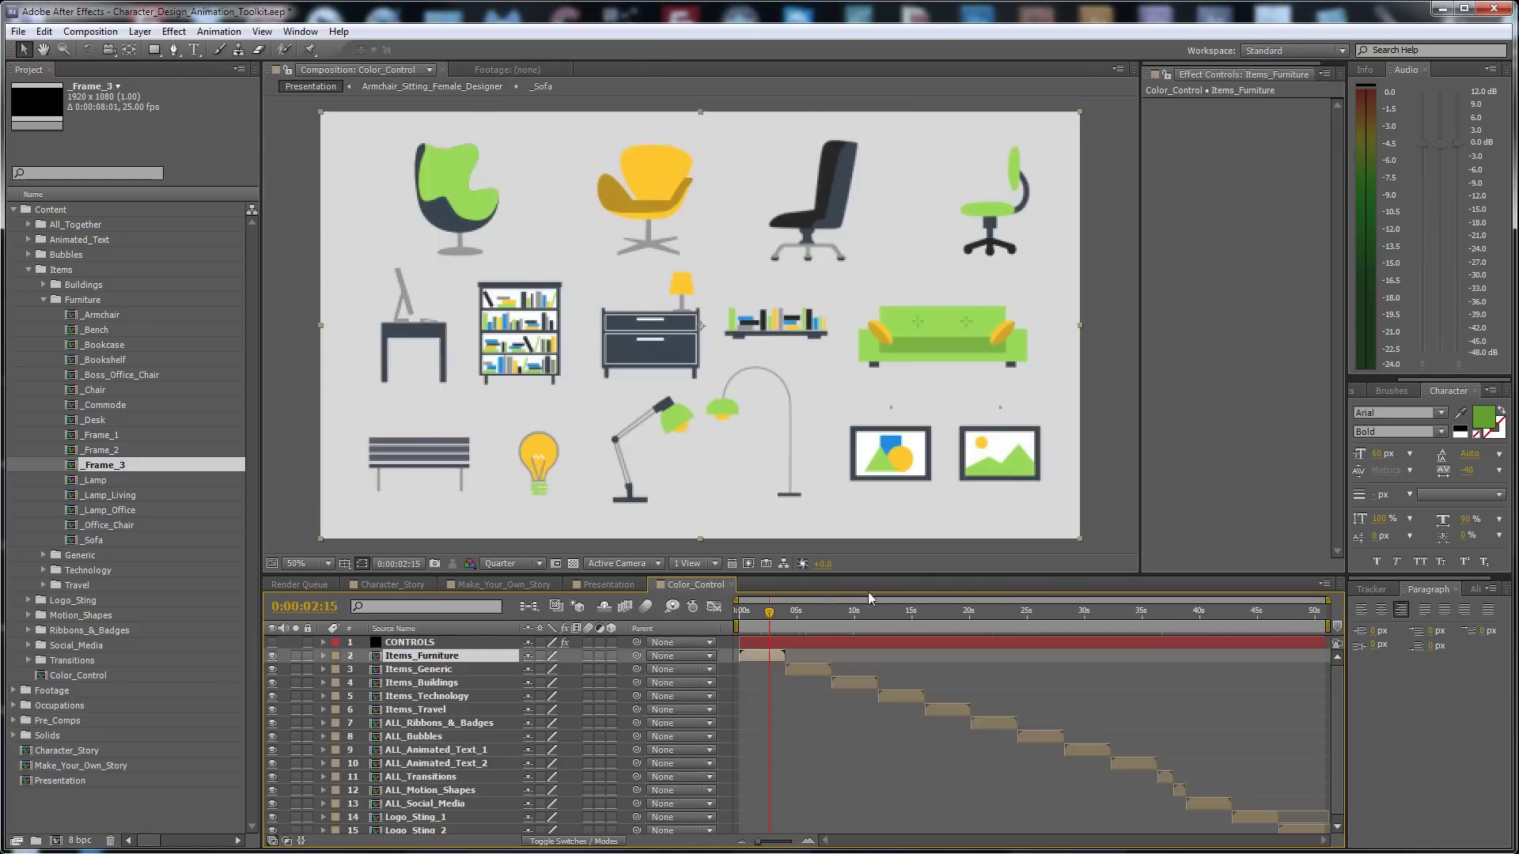
pyautogui.click(822, 643)
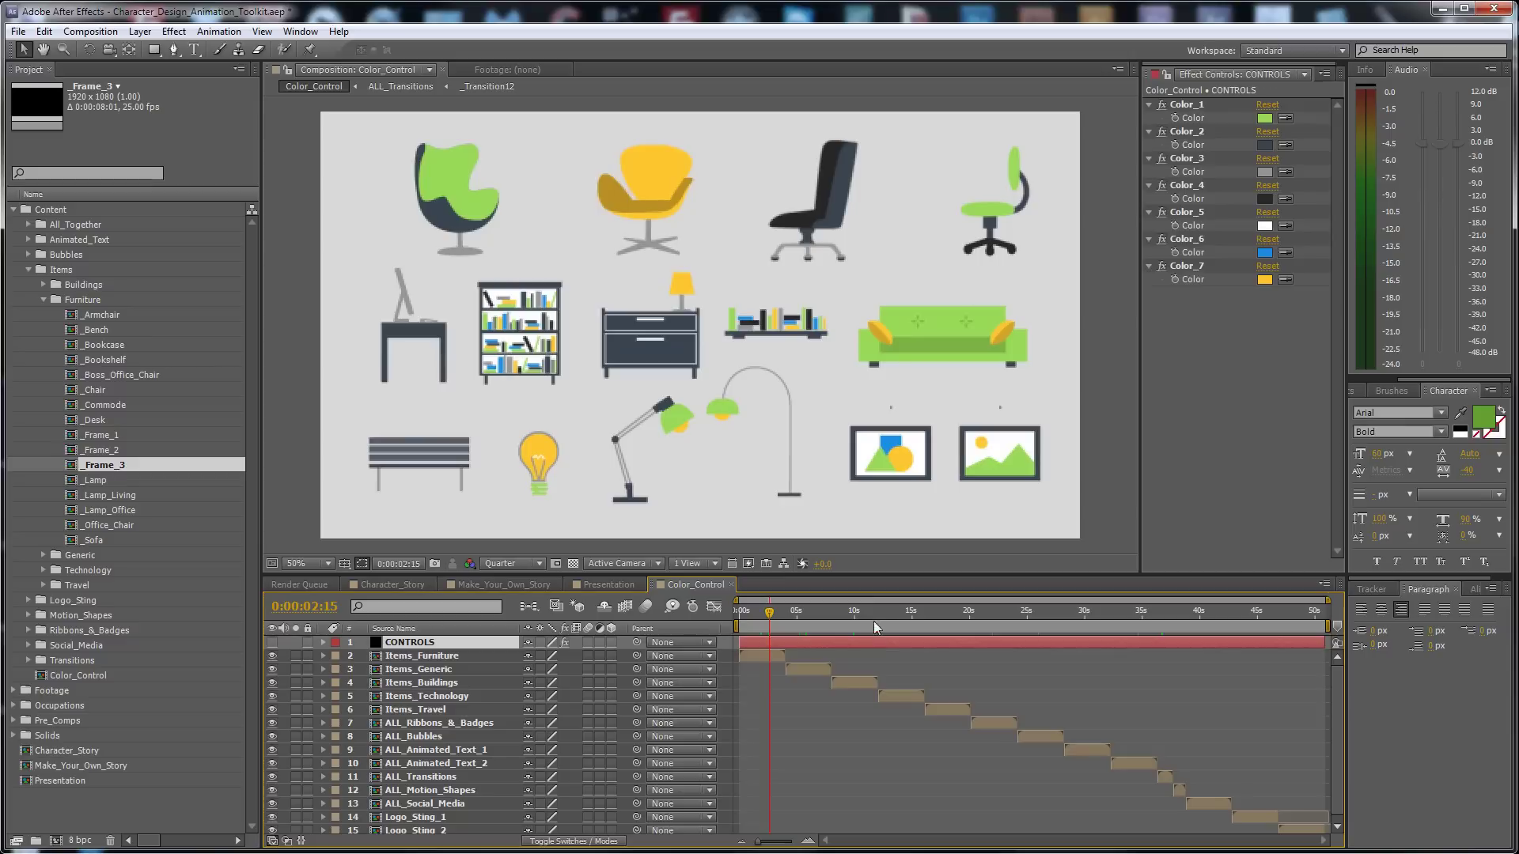
pyautogui.doubleClick(770, 661)
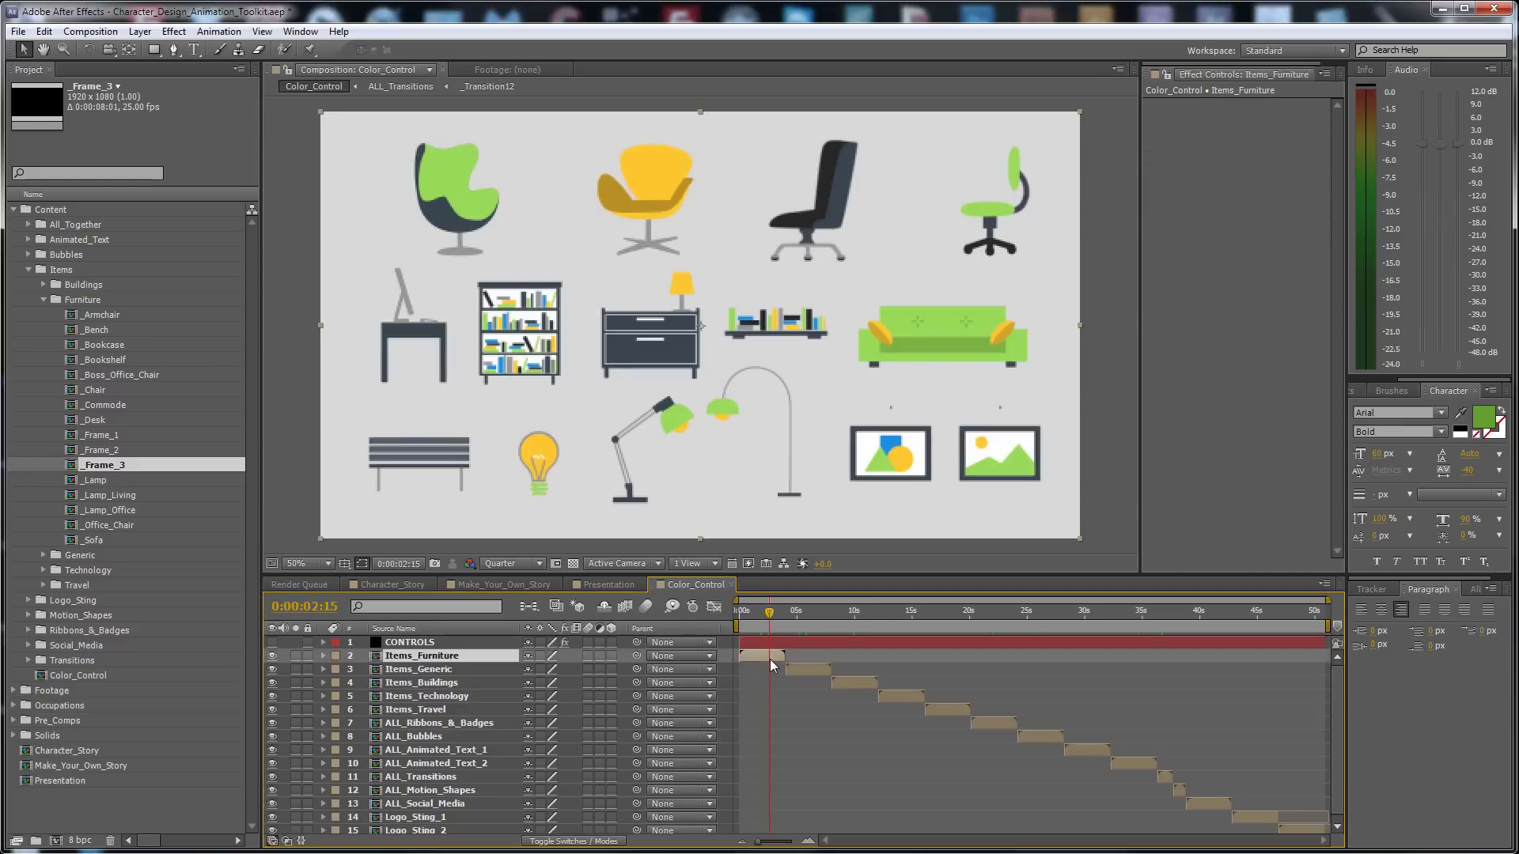
# Open the _Armchair precomp and select the seat's White Solid 1 layer
pyautogui.click(799, 642)
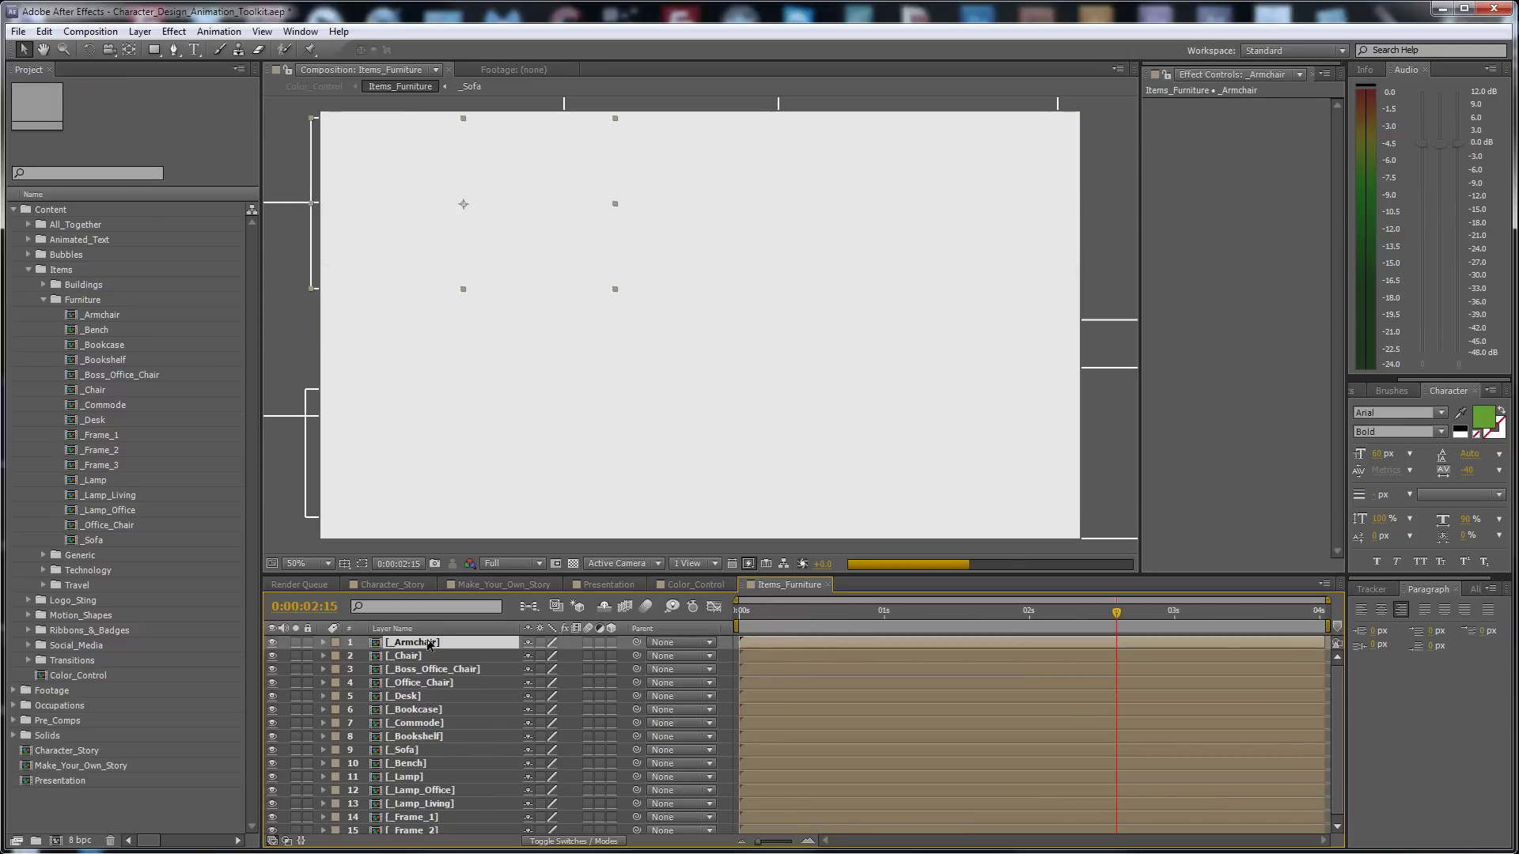
pyautogui.doubleClick(421, 641)
pyautogui.click(422, 643)
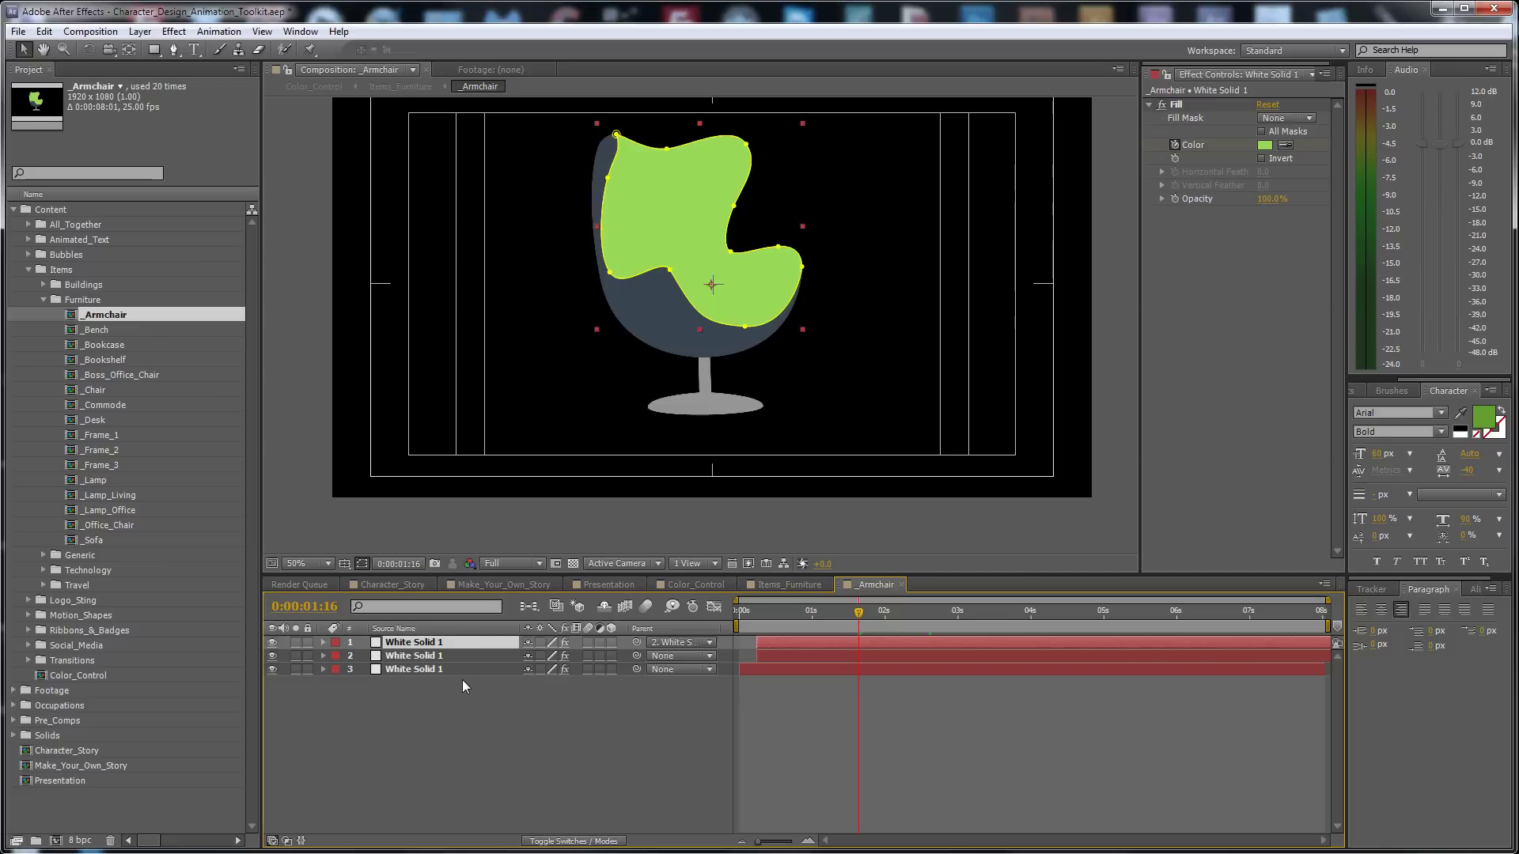
# Reveal the seat's Color_1-linked Fill expression, then delete its Fill effect
pyautogui.press('e')
pyautogui.press('e')
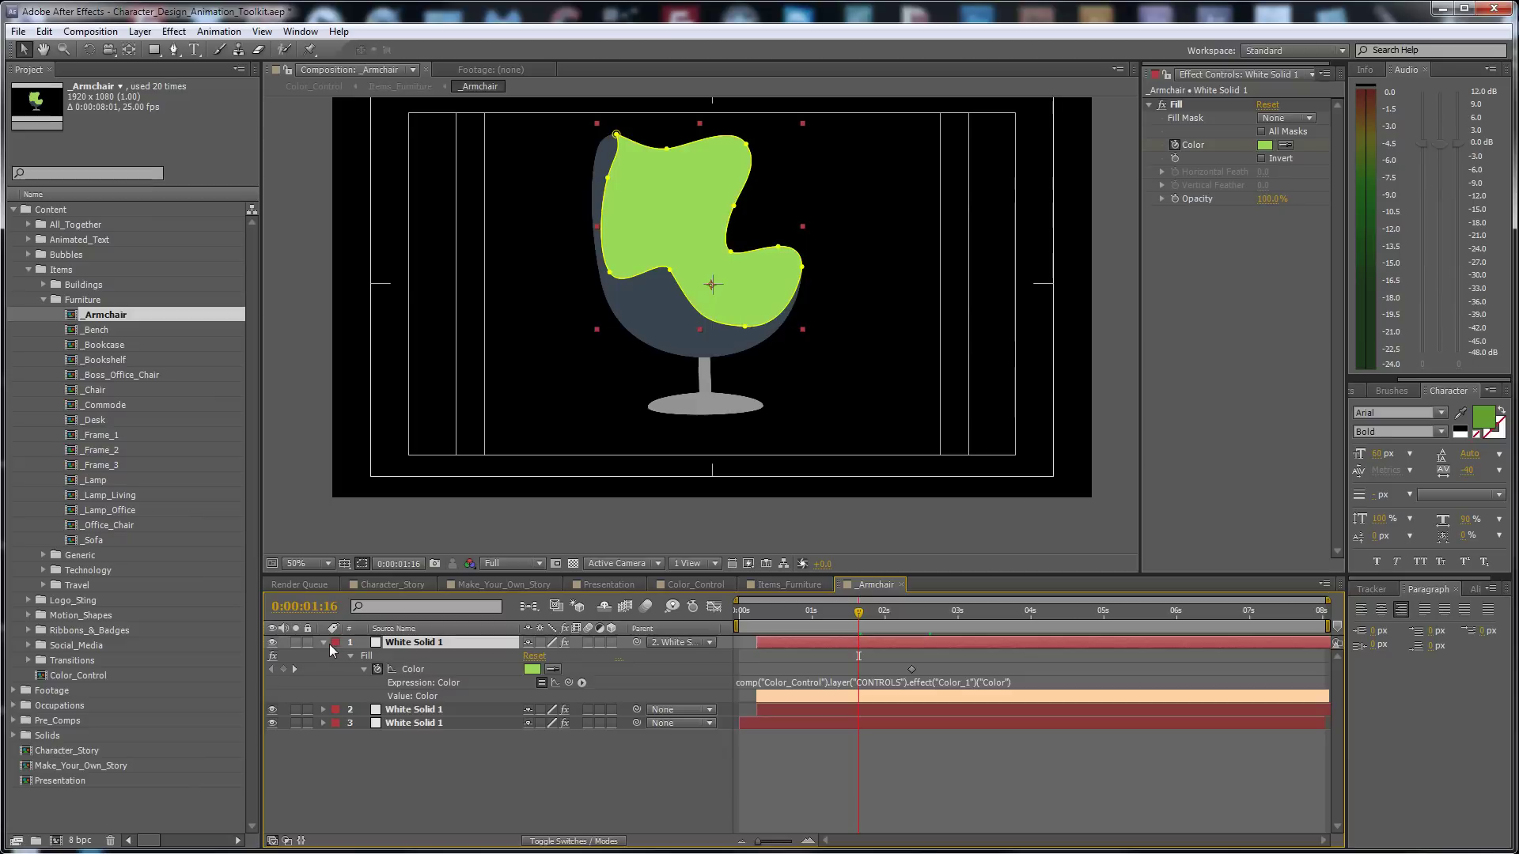
pyautogui.click(1183, 104)
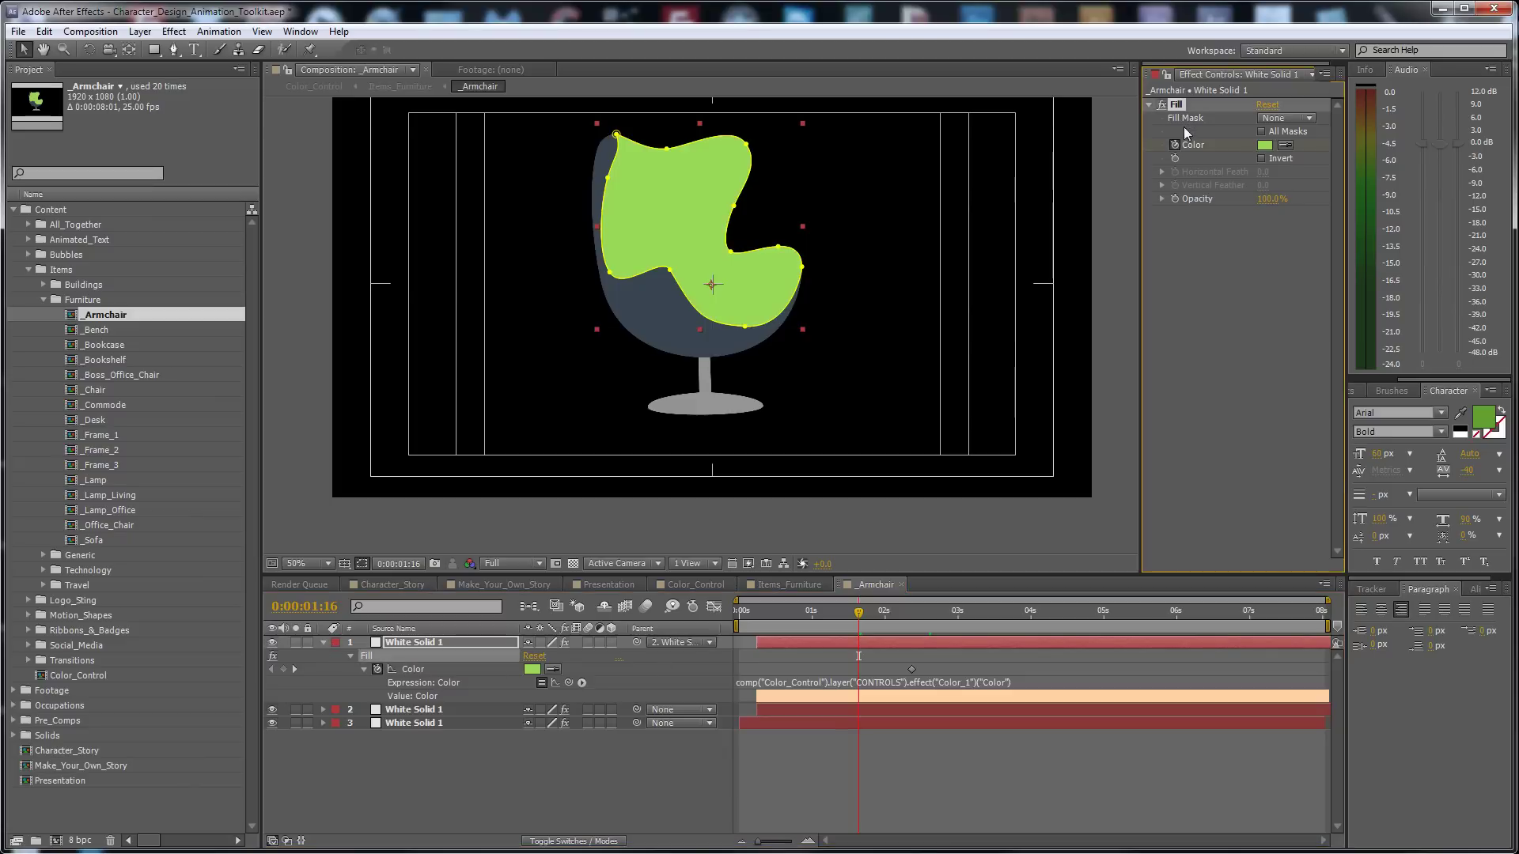
pyautogui.press('Delete')
# Add a Fill effect to the armchair seat with a muted red colour
pyautogui.rightClick(1175, 297)
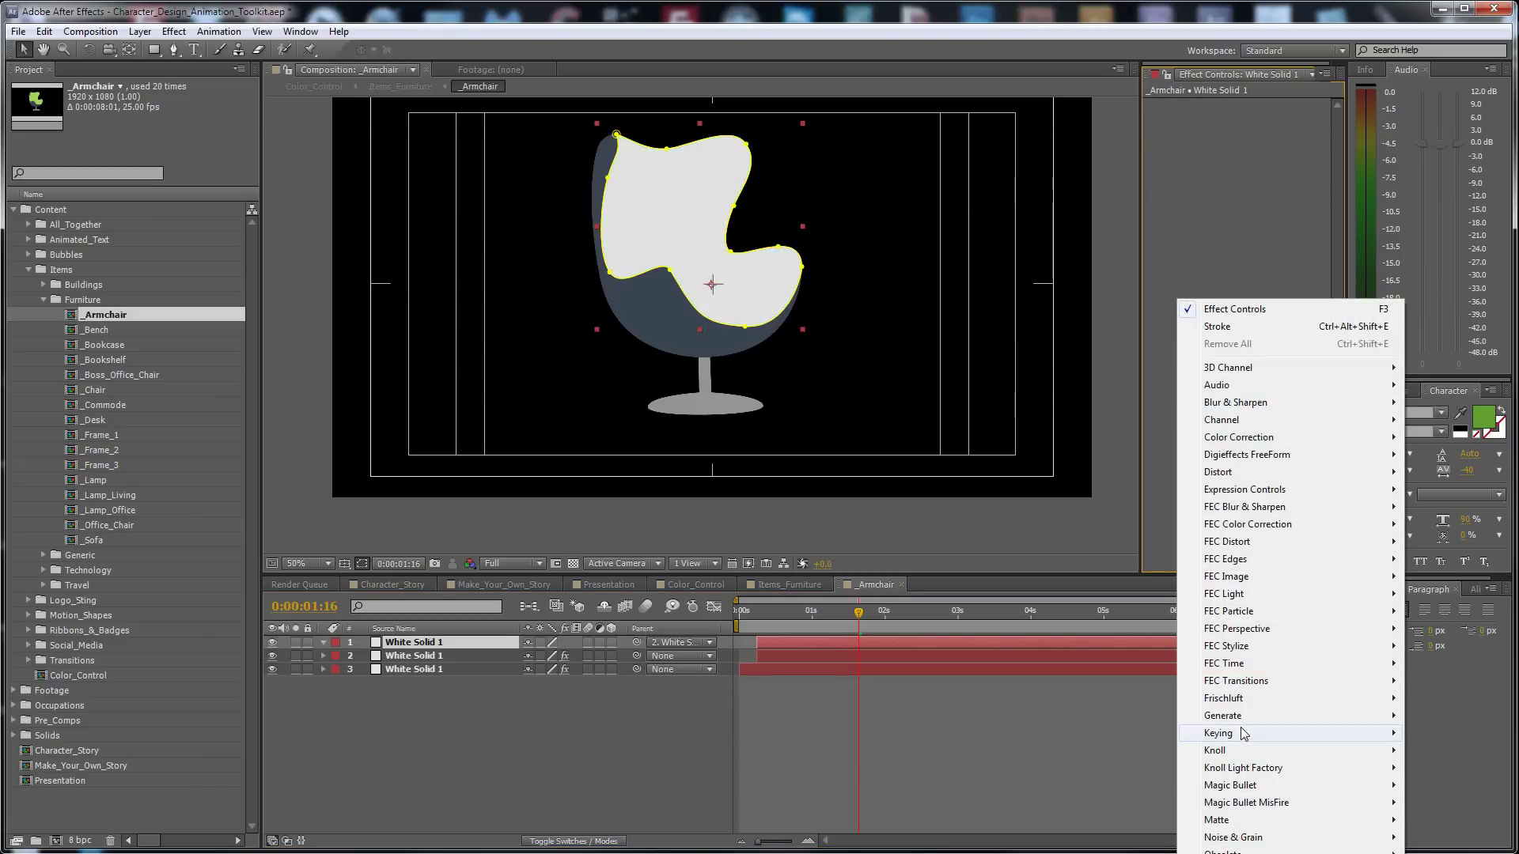
pyautogui.moveTo(1244, 717)
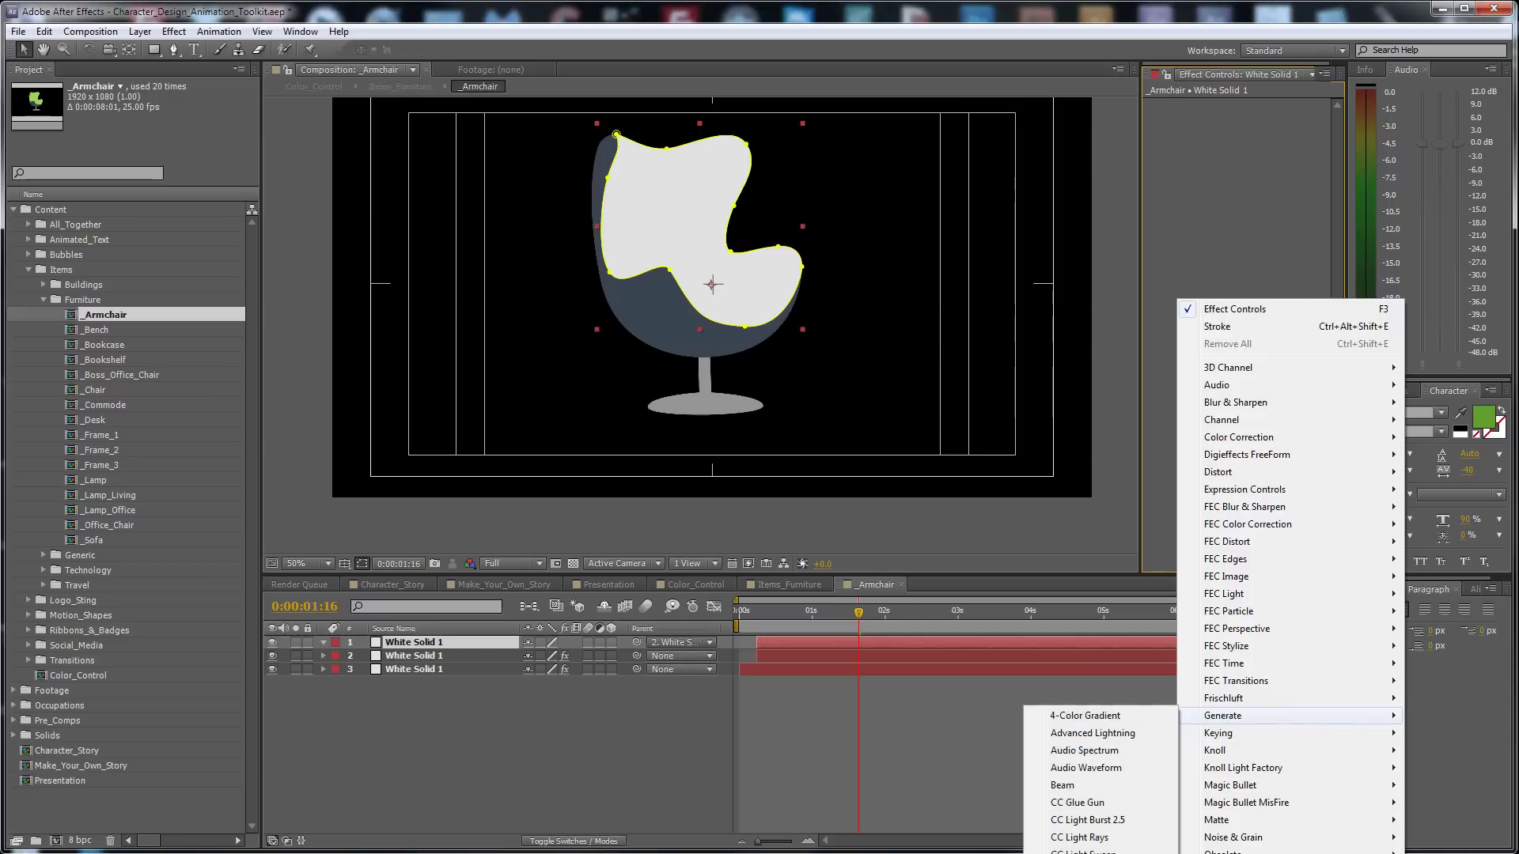
pyautogui.click(1083, 853)
pyautogui.click(1265, 146)
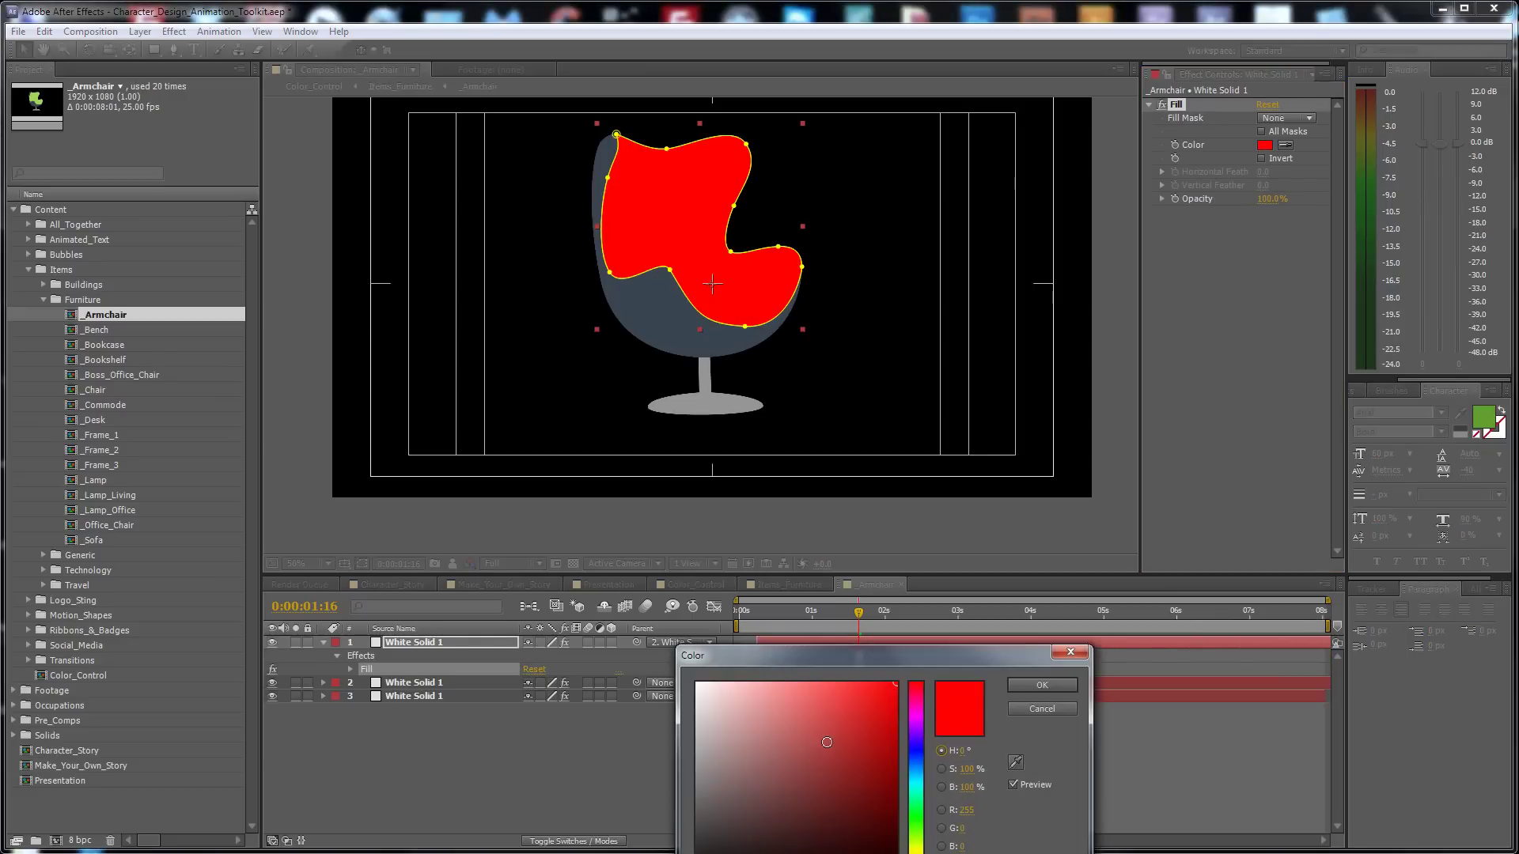
pyautogui.click(815, 732)
pyautogui.click(1036, 685)
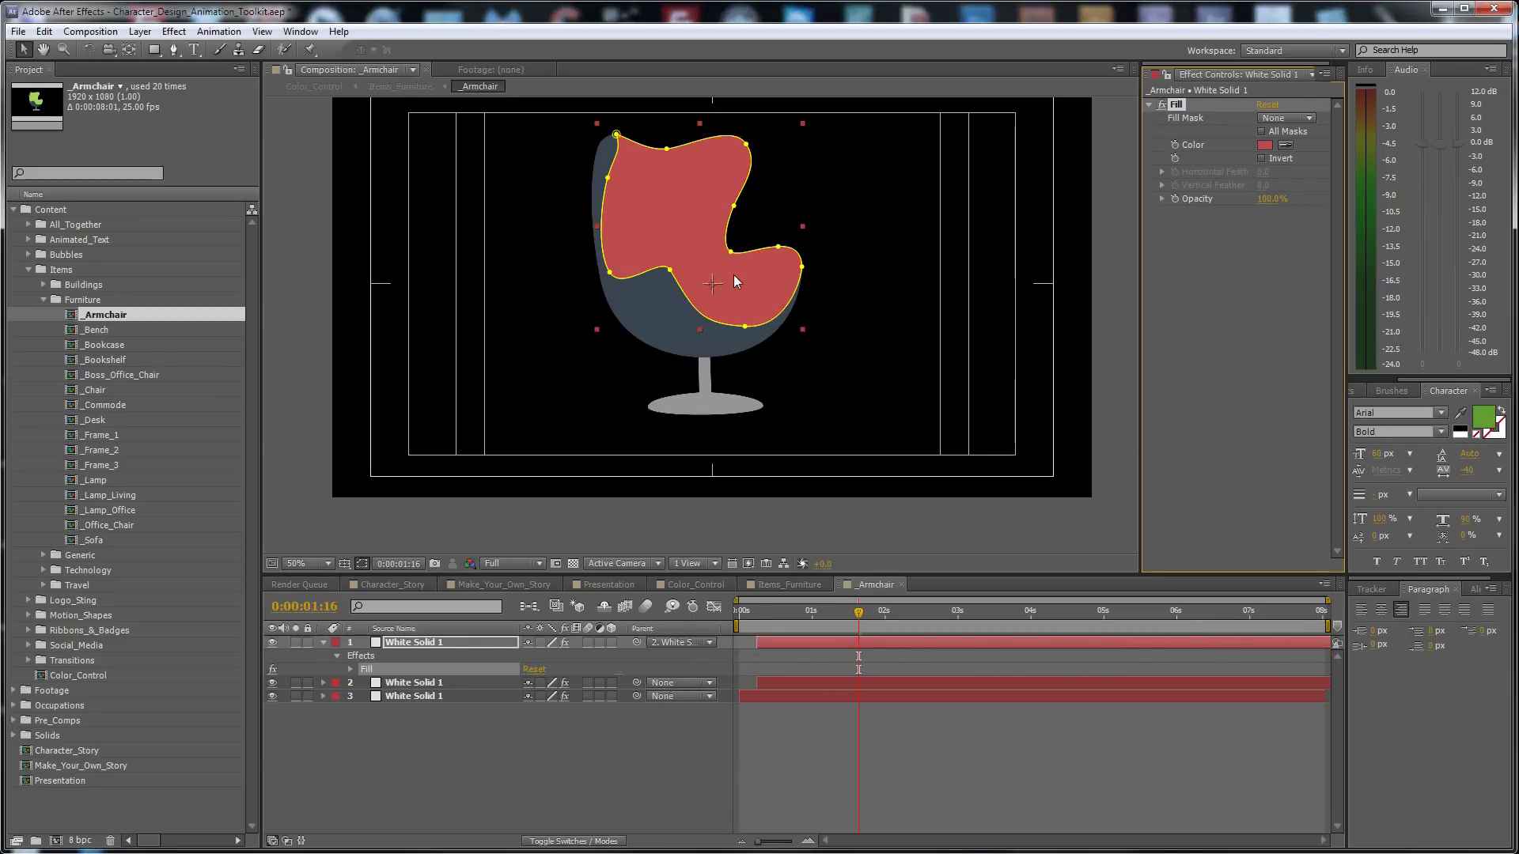
pyautogui.click(870, 738)
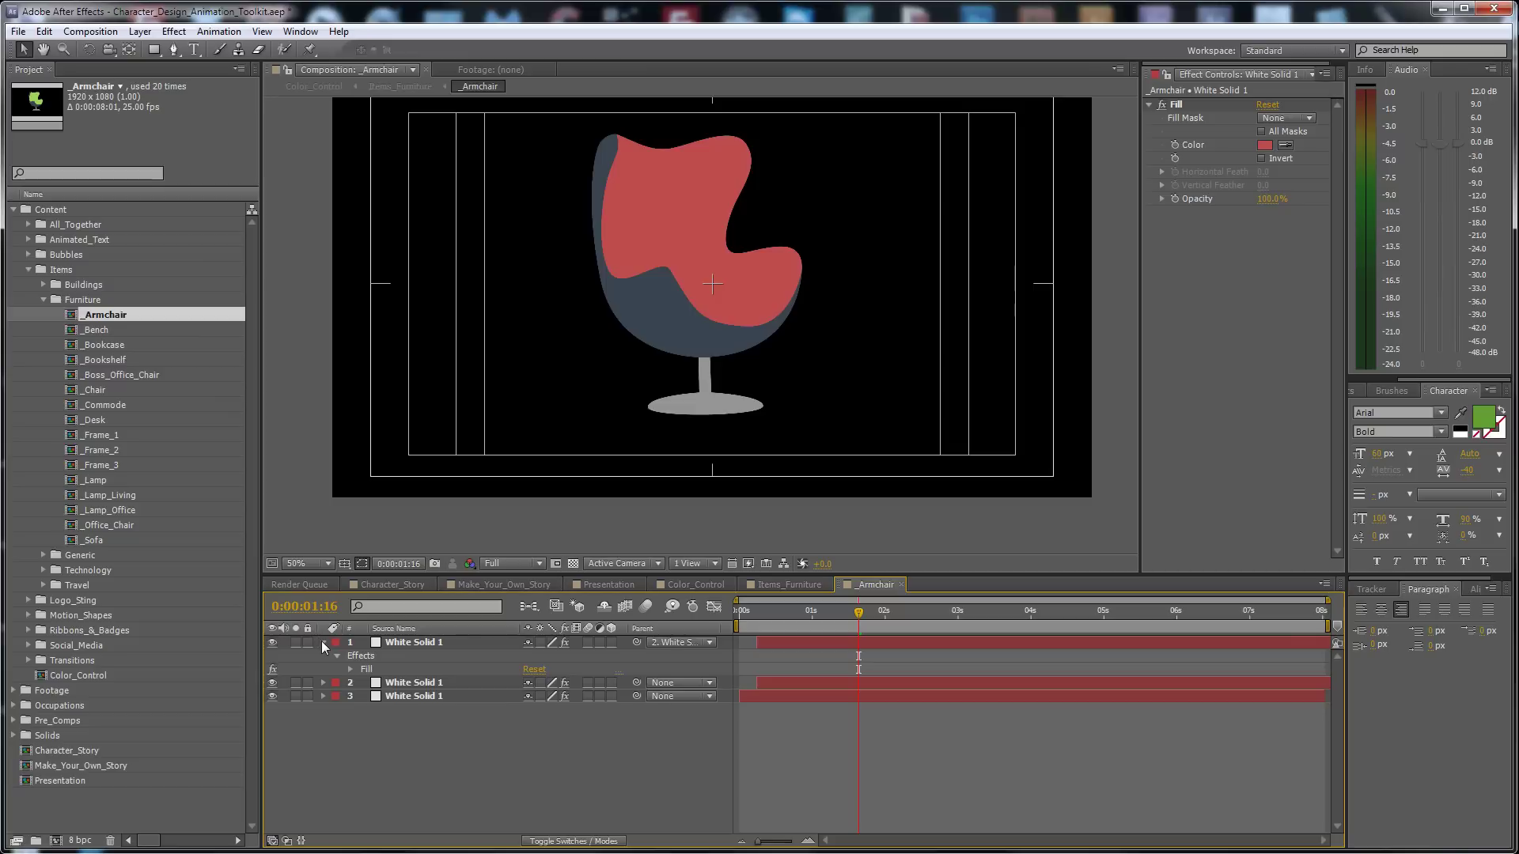
pyautogui.click(323, 642)
# Select the chair base layer's grey Fill effect
pyautogui.click(405, 642)
pyautogui.click(410, 656)
pyautogui.click(413, 669)
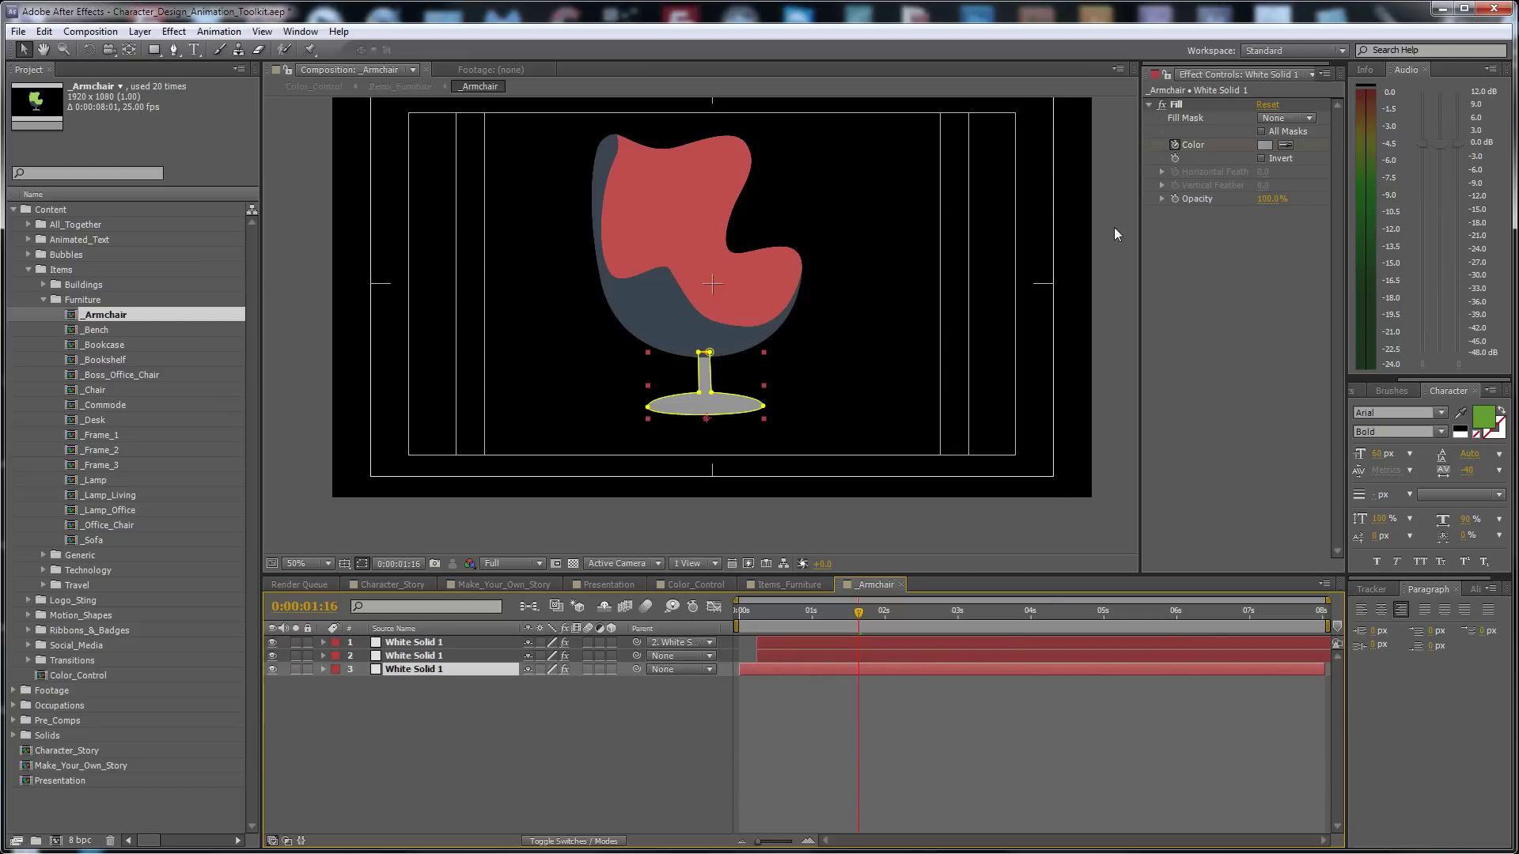
pyautogui.click(1177, 105)
pyautogui.click(837, 766)
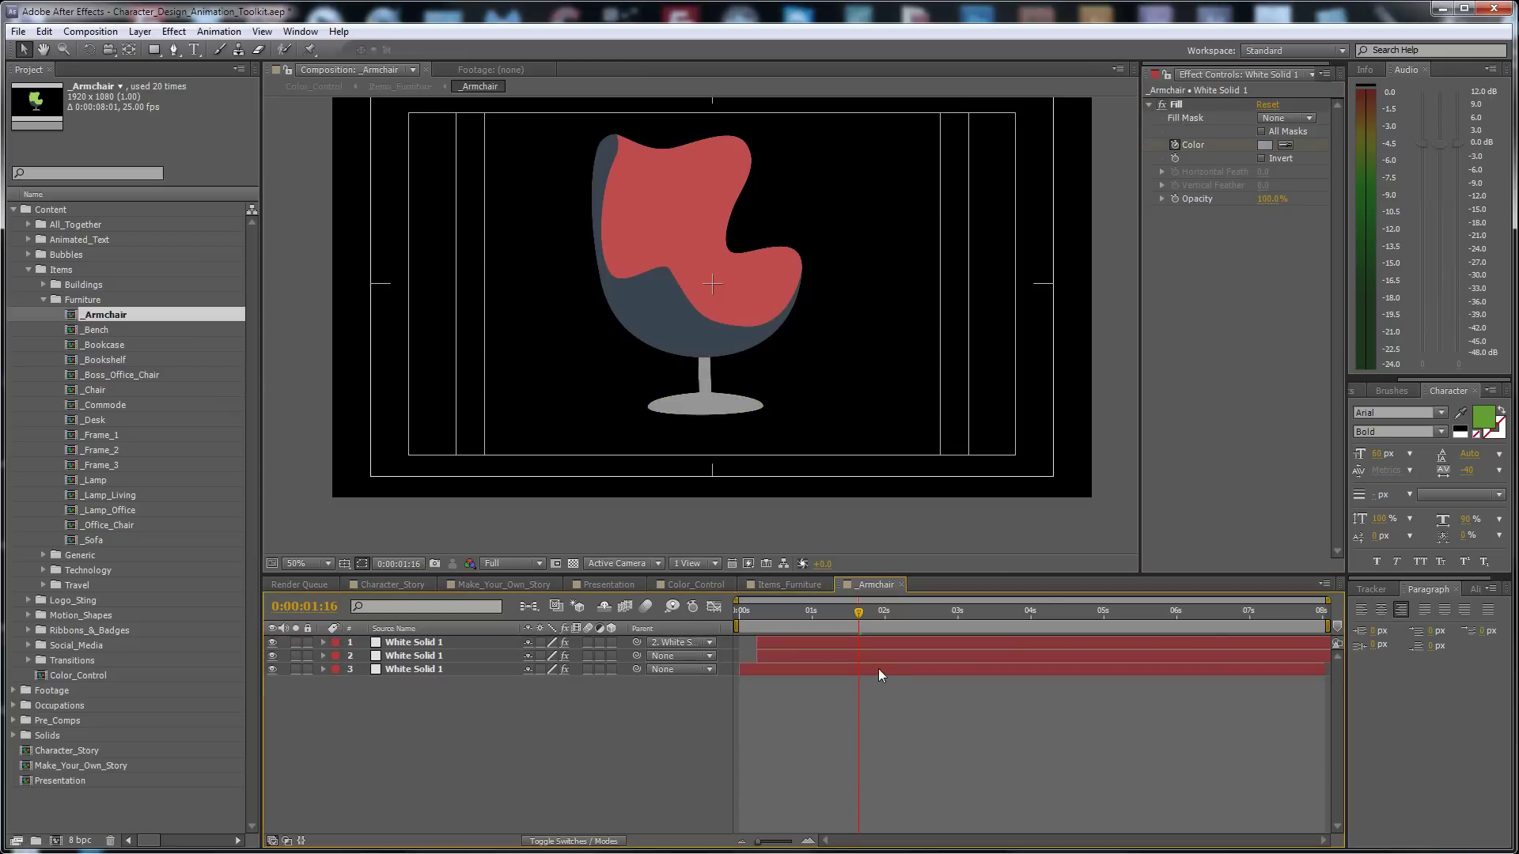
pyautogui.click(878, 669)
pyautogui.click(1179, 110)
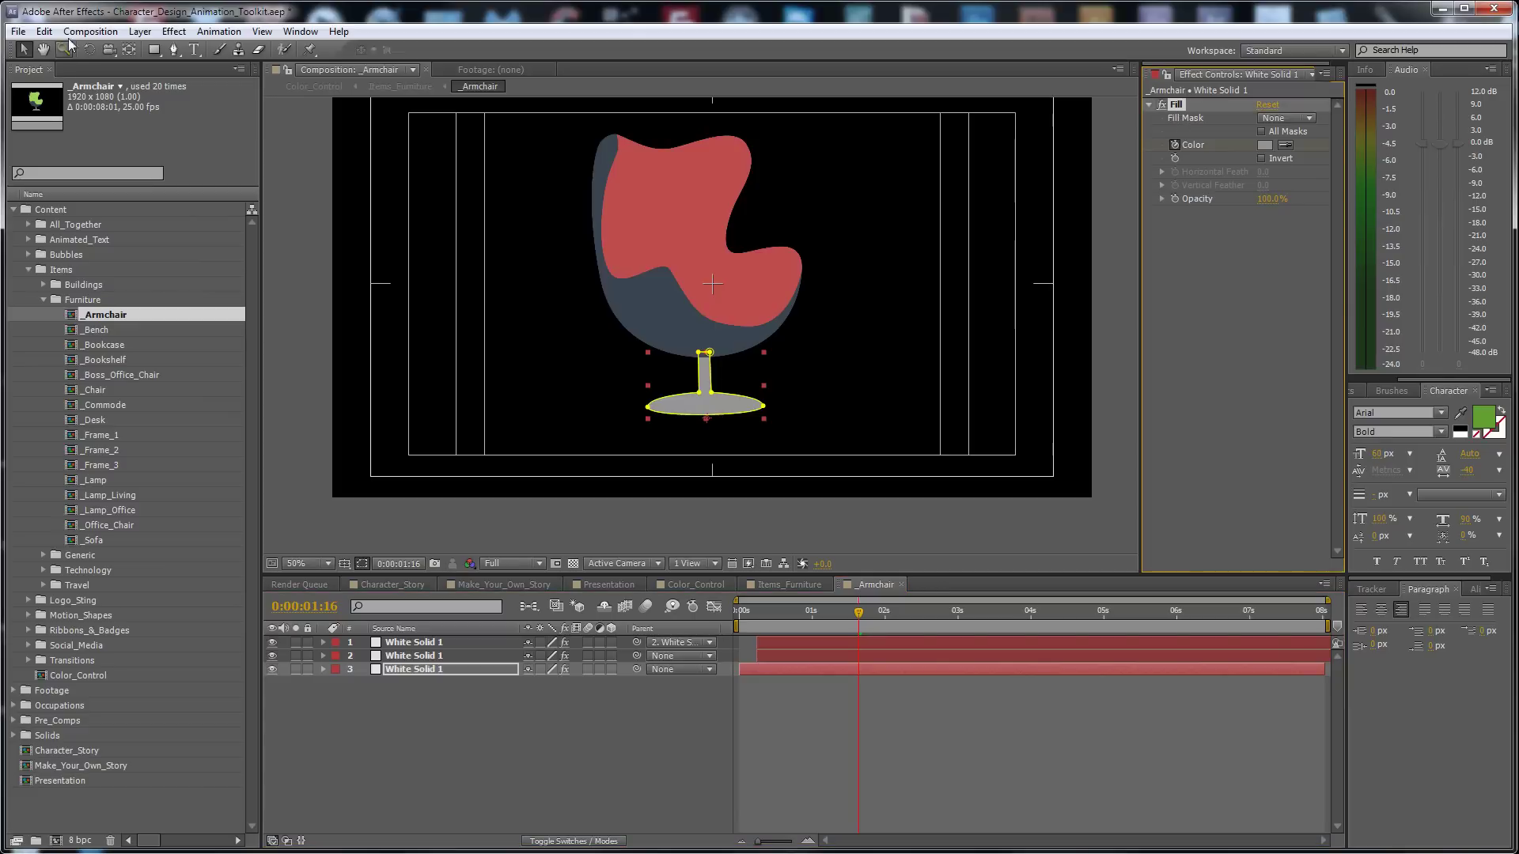
# Copy the base's grey Fill effect and paste it onto the seat layer
pyautogui.click(45, 31)
pyautogui.click(70, 127)
pyautogui.click(419, 642)
pyautogui.click(44, 32)
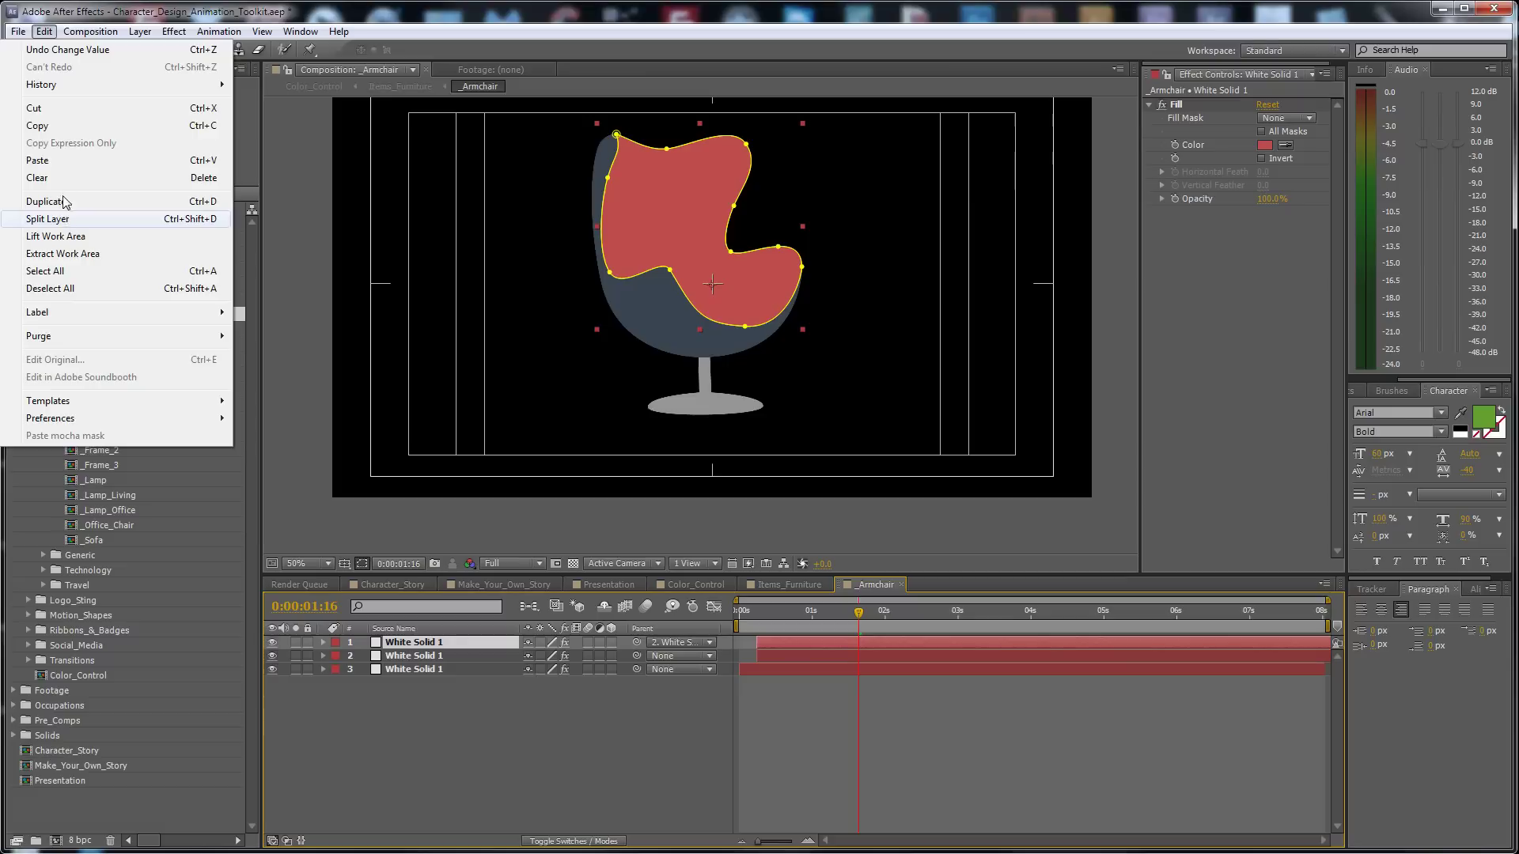
pyautogui.click(48, 160)
pyautogui.press('F2')
# Change the seat's Fill colour expression from Color_3 to Color_1, turning it lime green
pyautogui.click(843, 642)
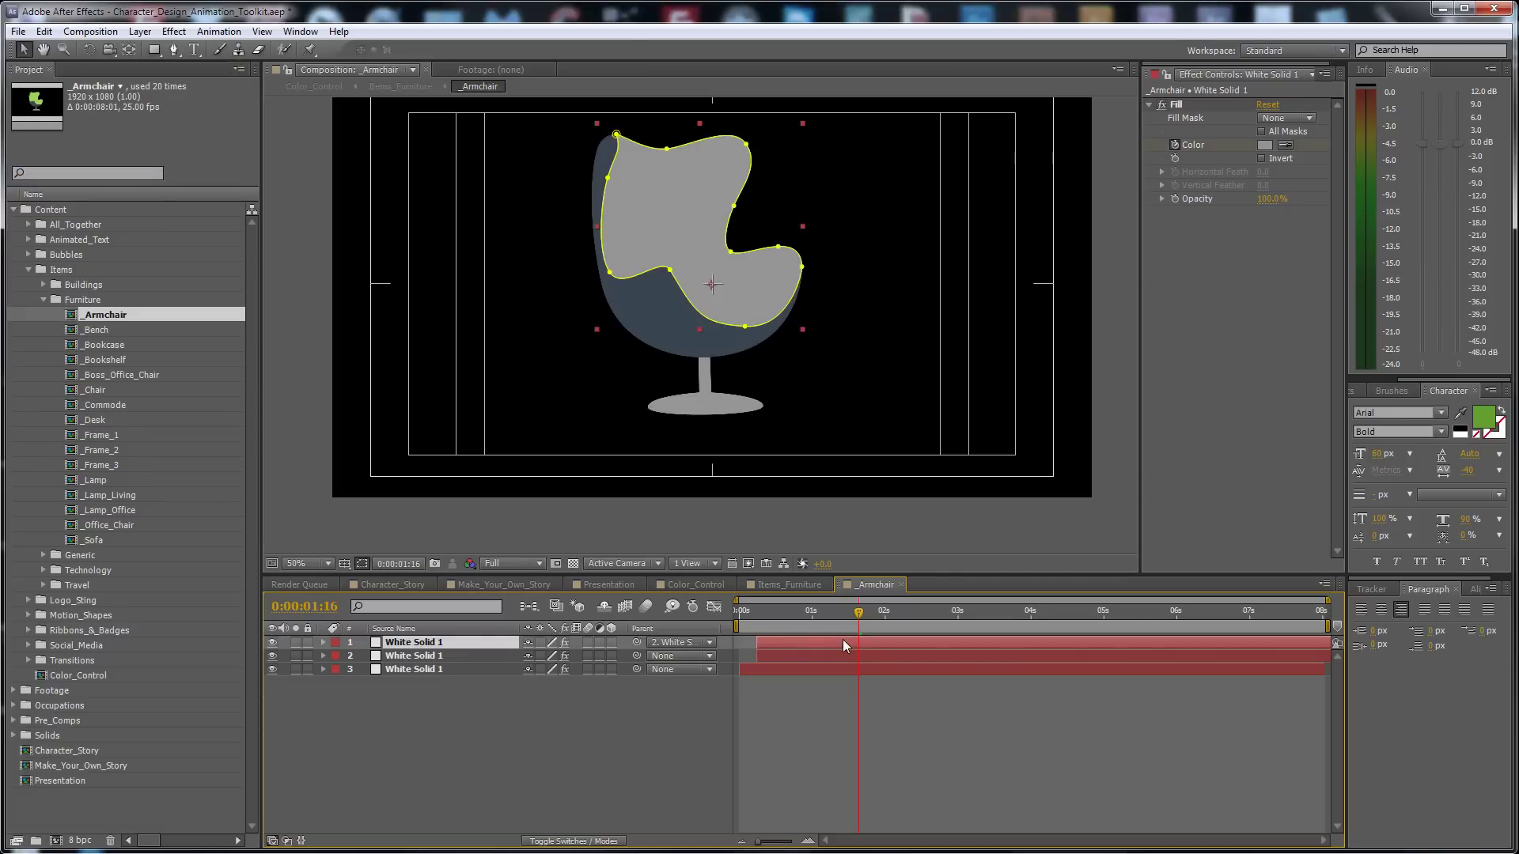
pyautogui.press('e')
pyautogui.press('e')
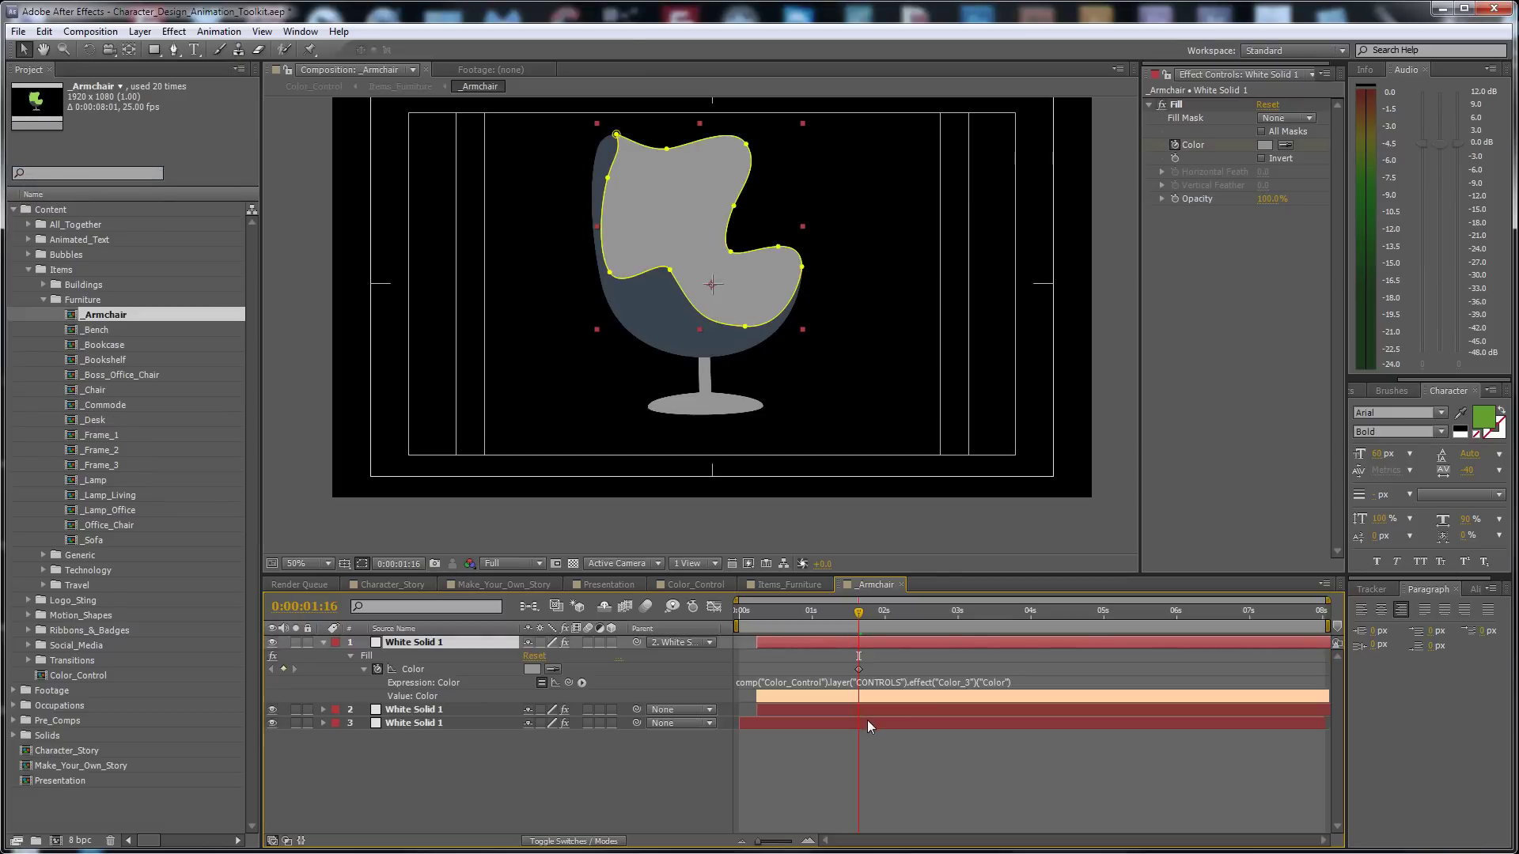
pyautogui.click(965, 682)
pyautogui.click(965, 682)
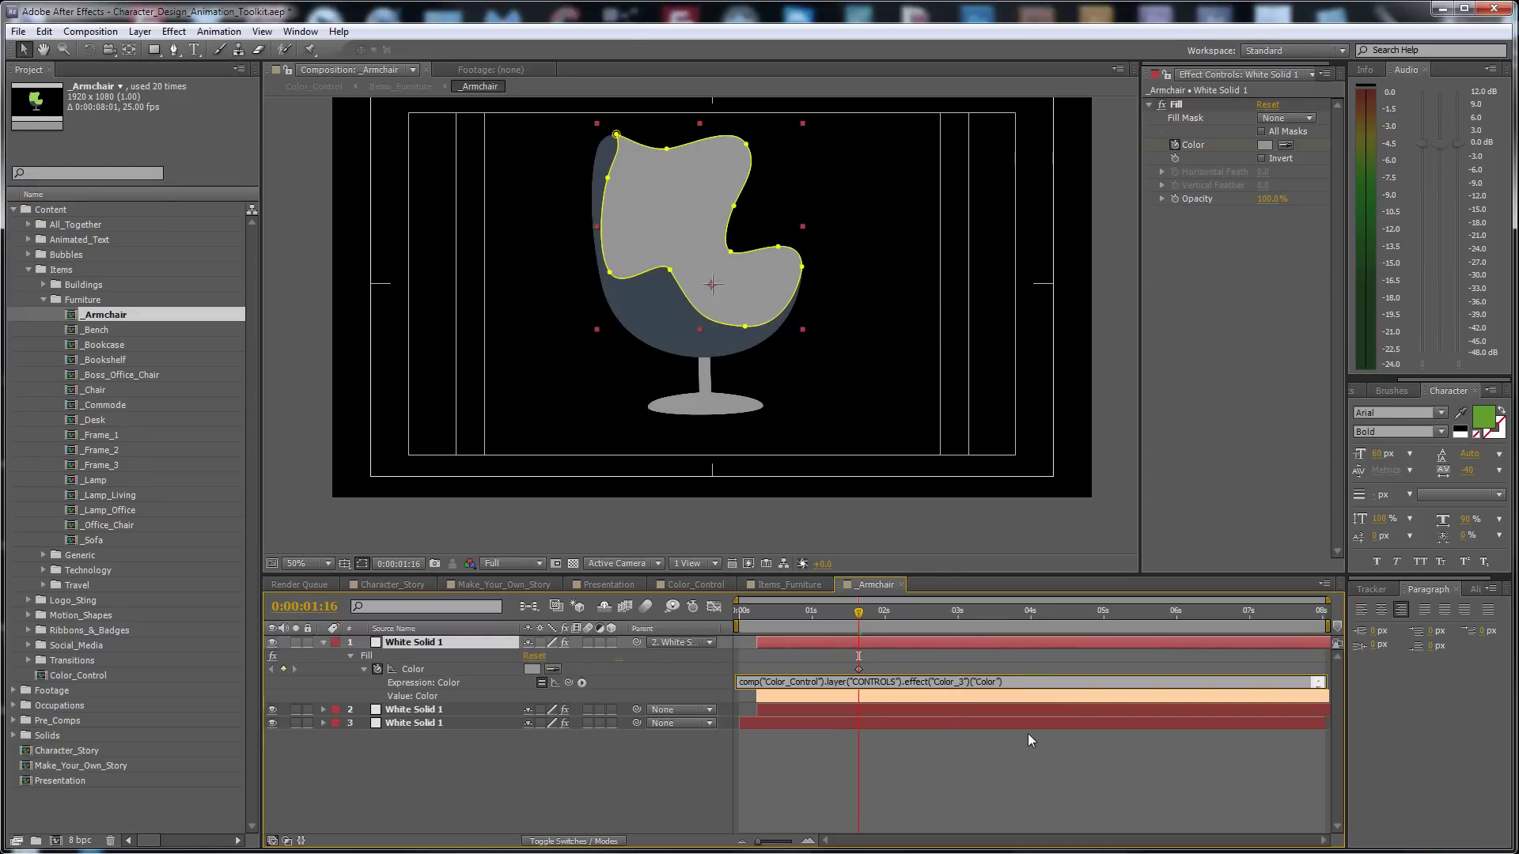
pyautogui.press('BackSpace')
pyautogui.write('1')
pyautogui.click(981, 759)
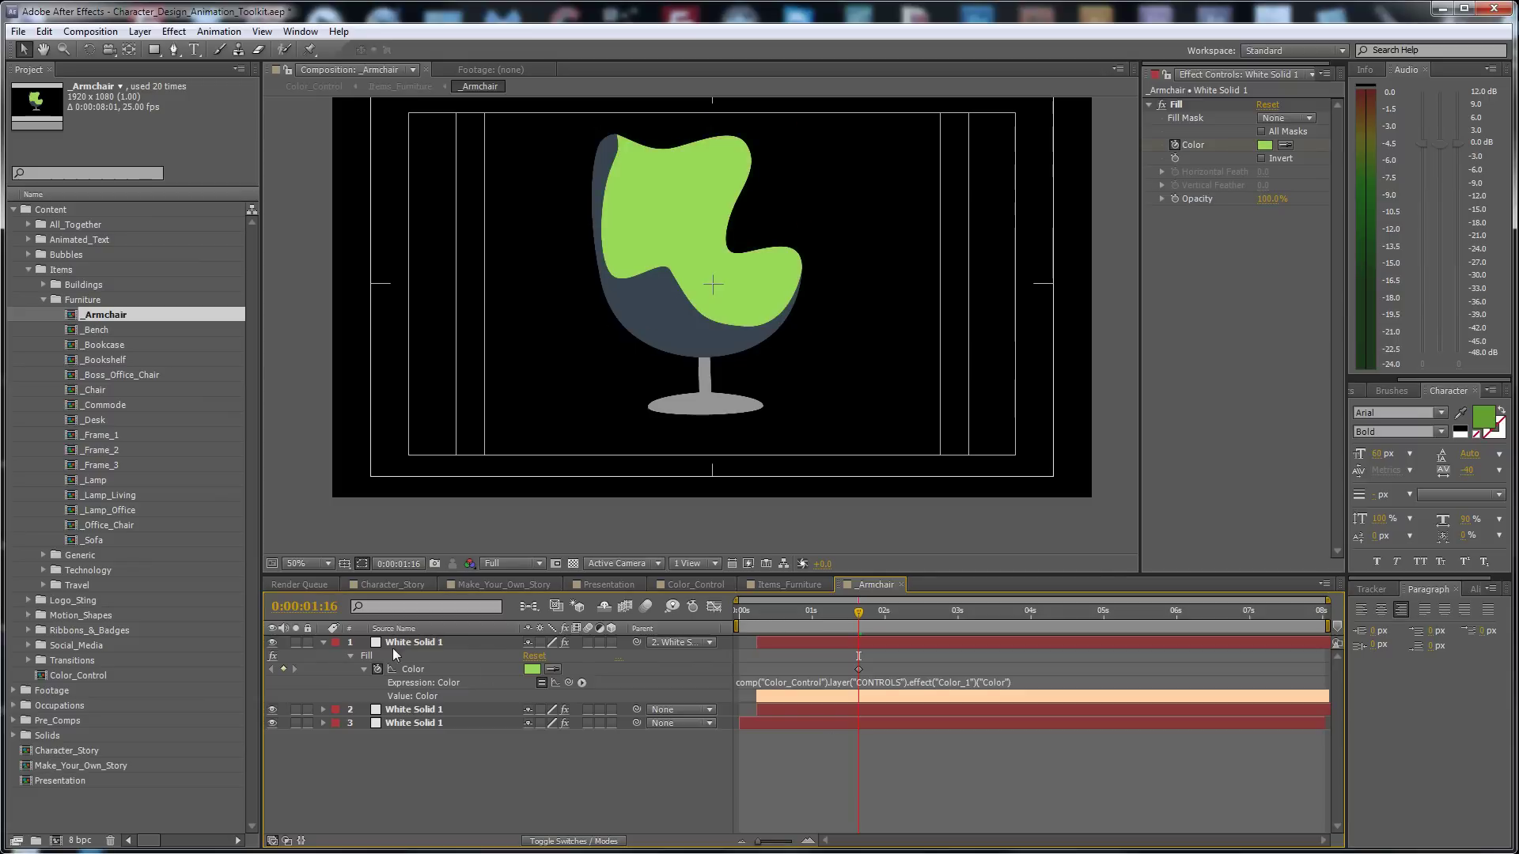
pyautogui.click(966, 682)
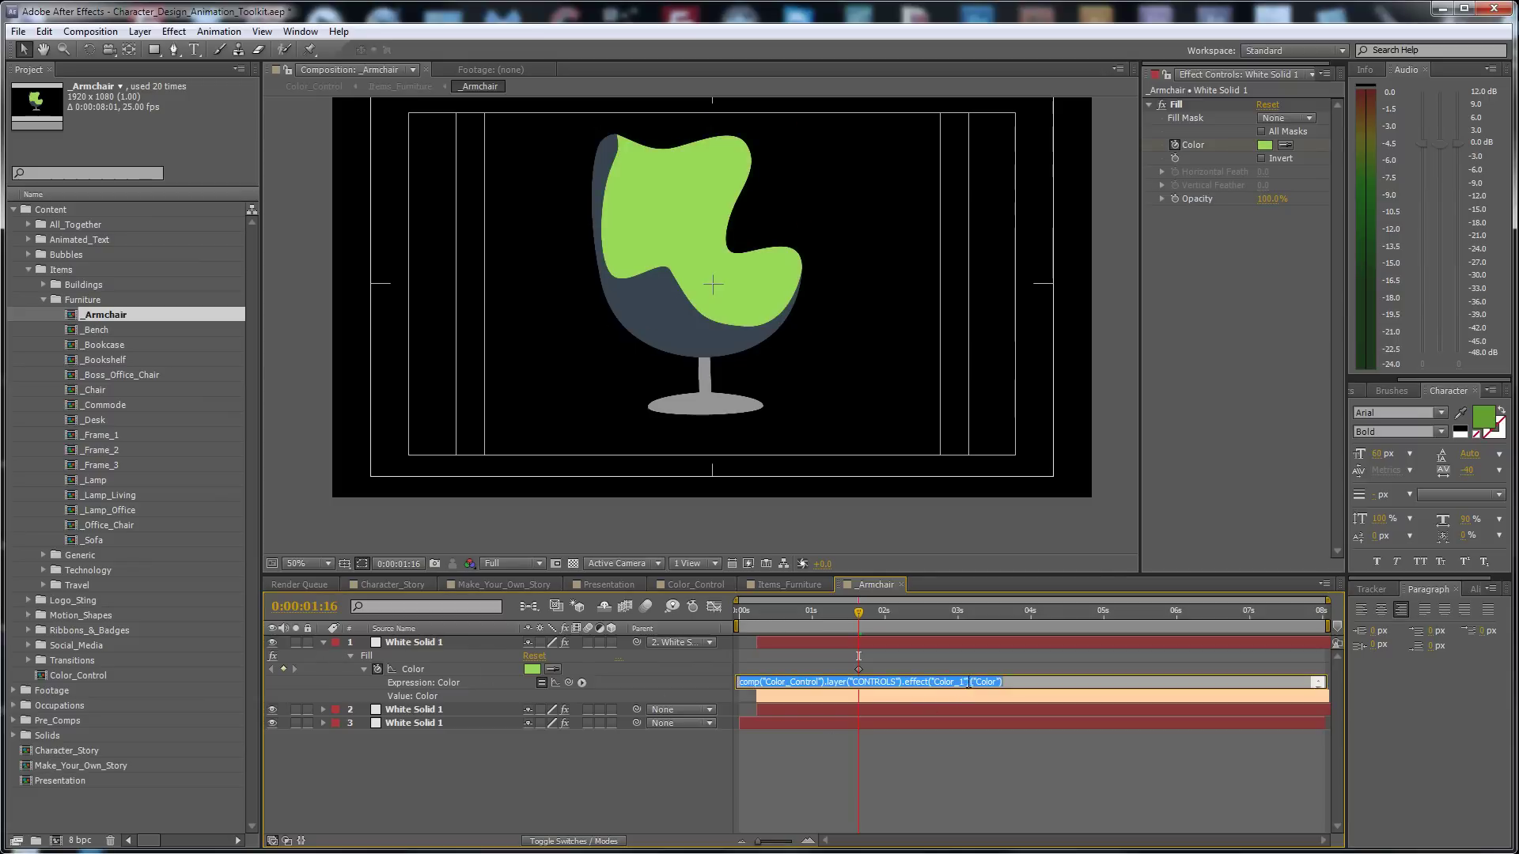
pyautogui.click(324, 642)
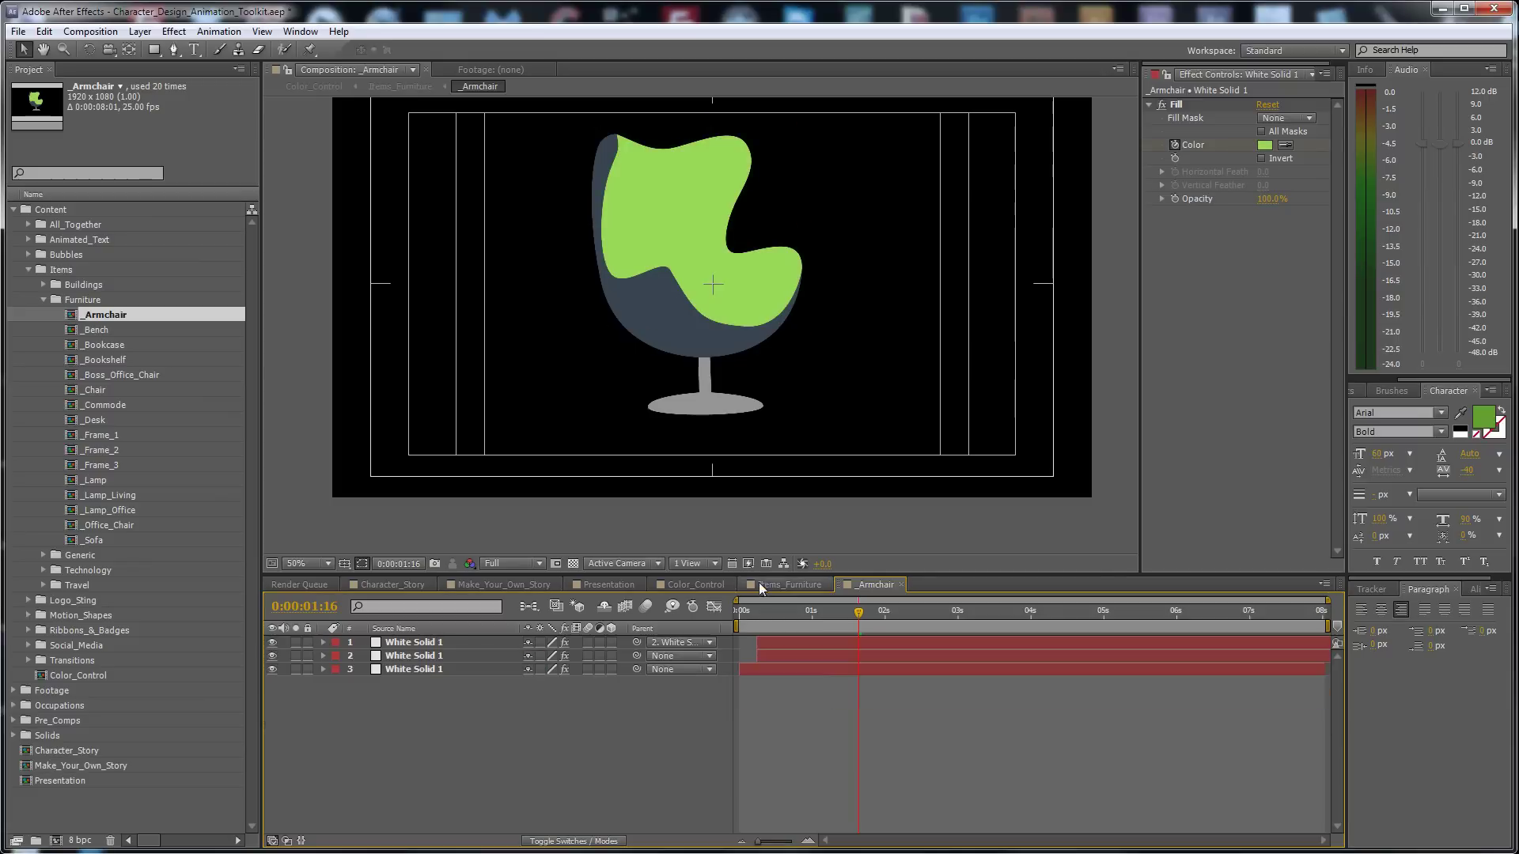
pyautogui.click(695, 585)
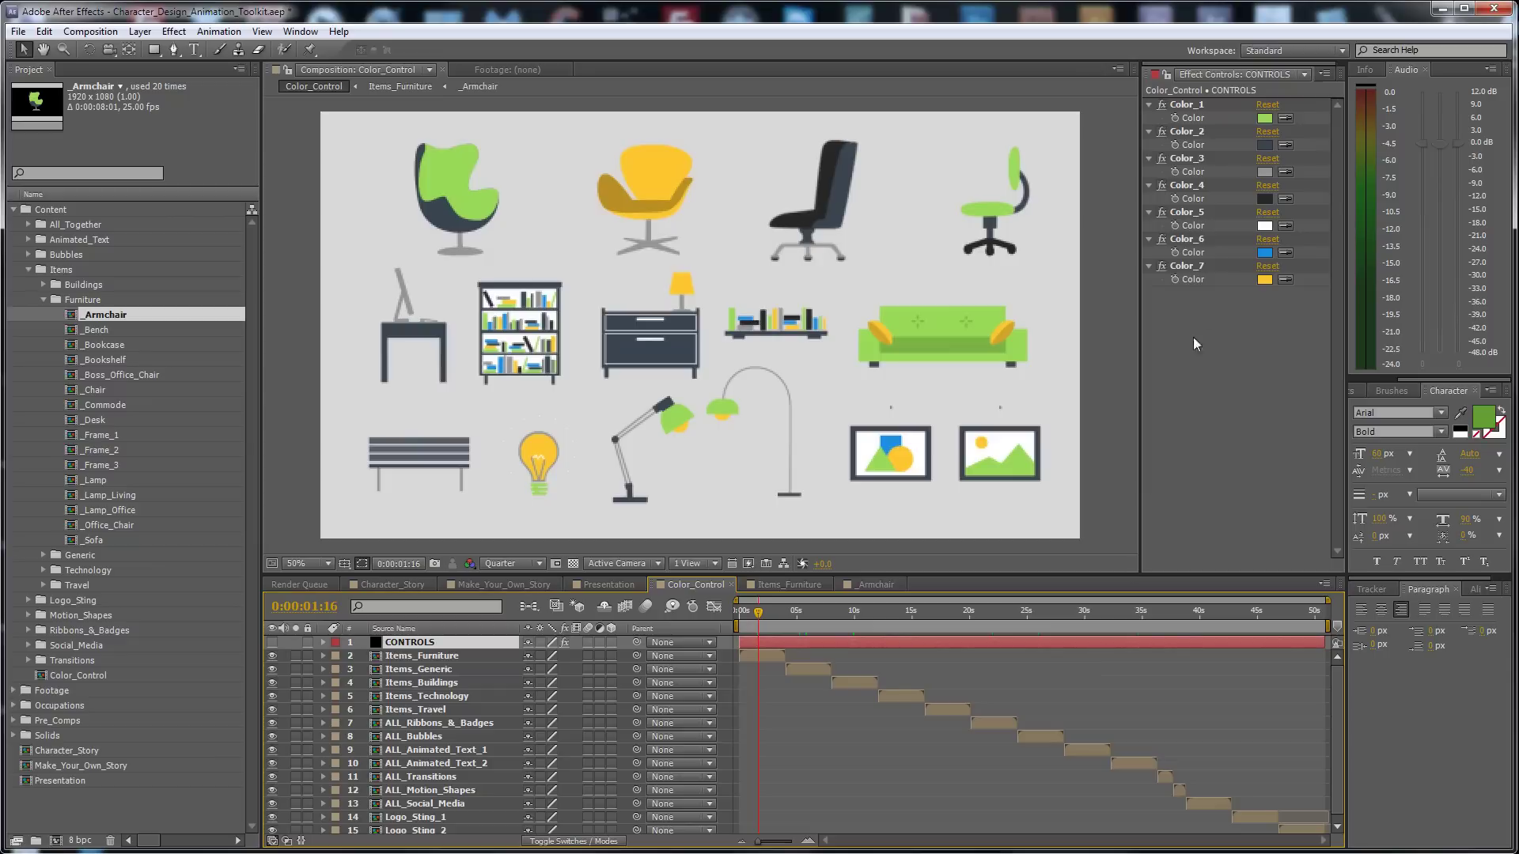
pyautogui.click(1254, 610)
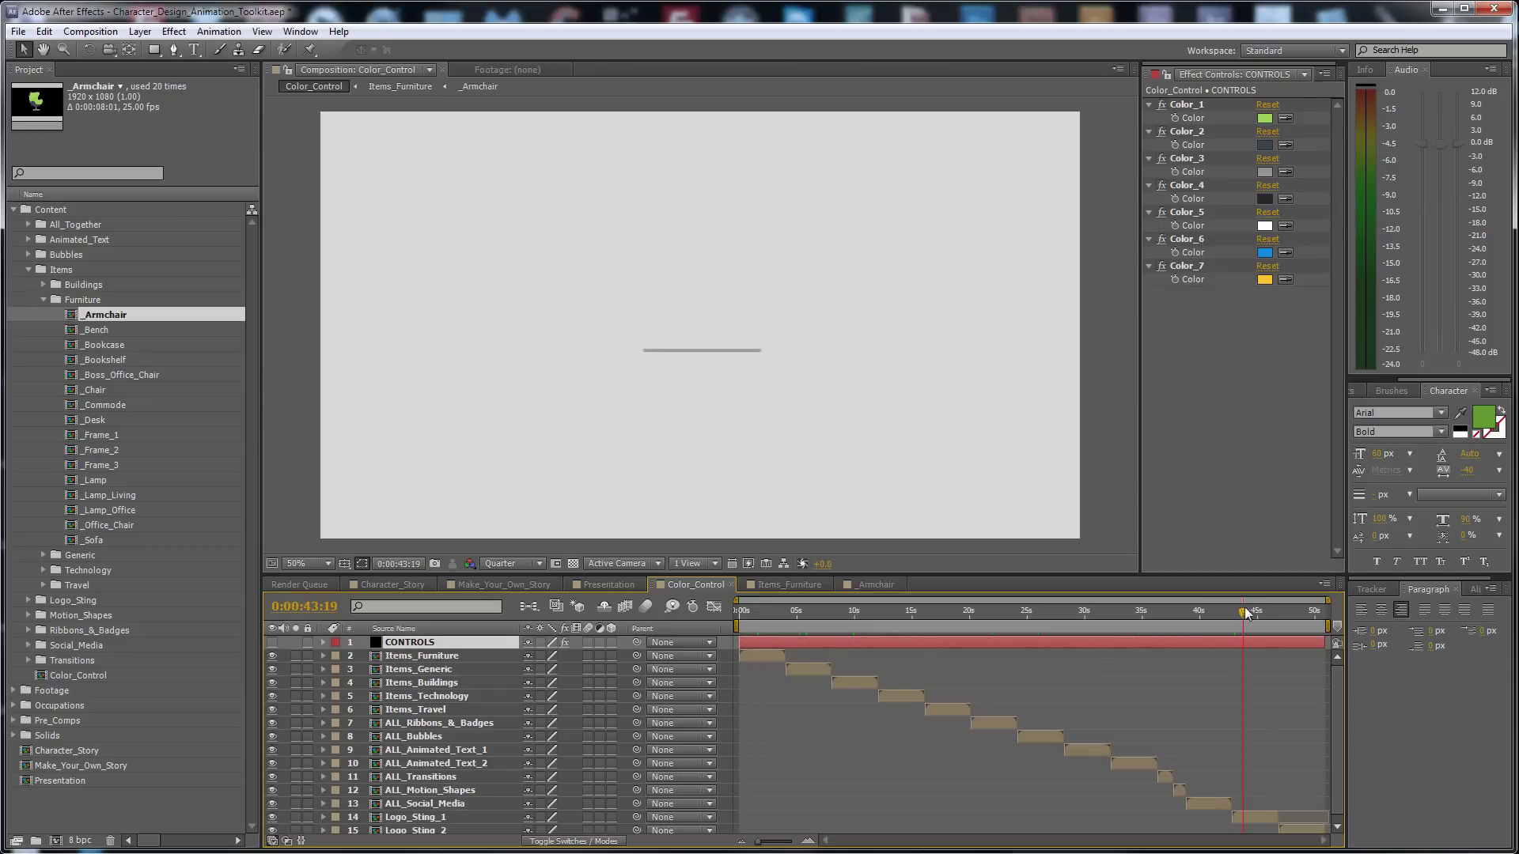
pyautogui.click(1213, 610)
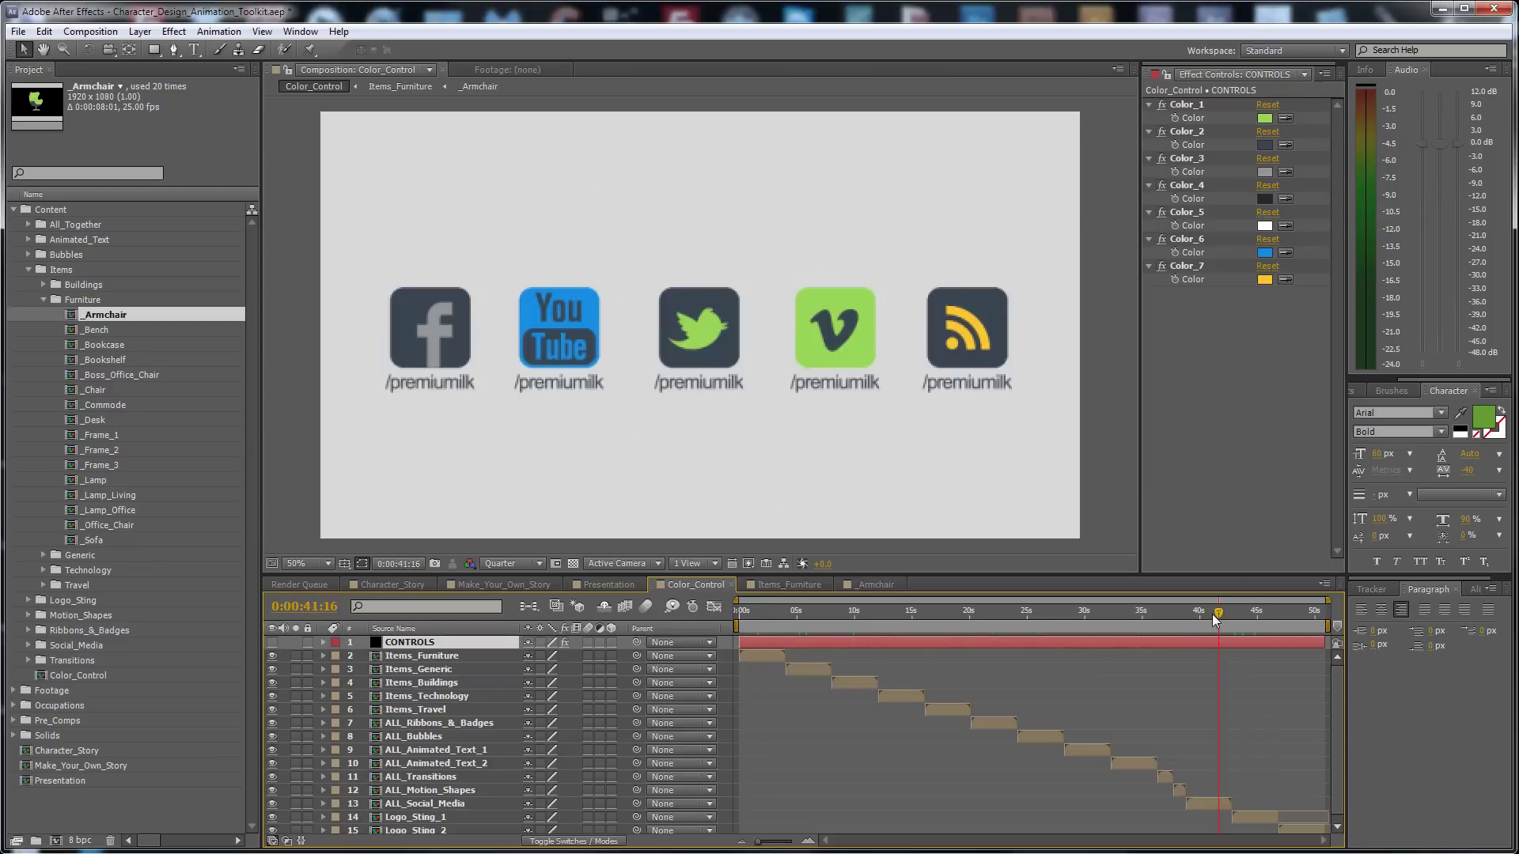
pyautogui.click(1140, 611)
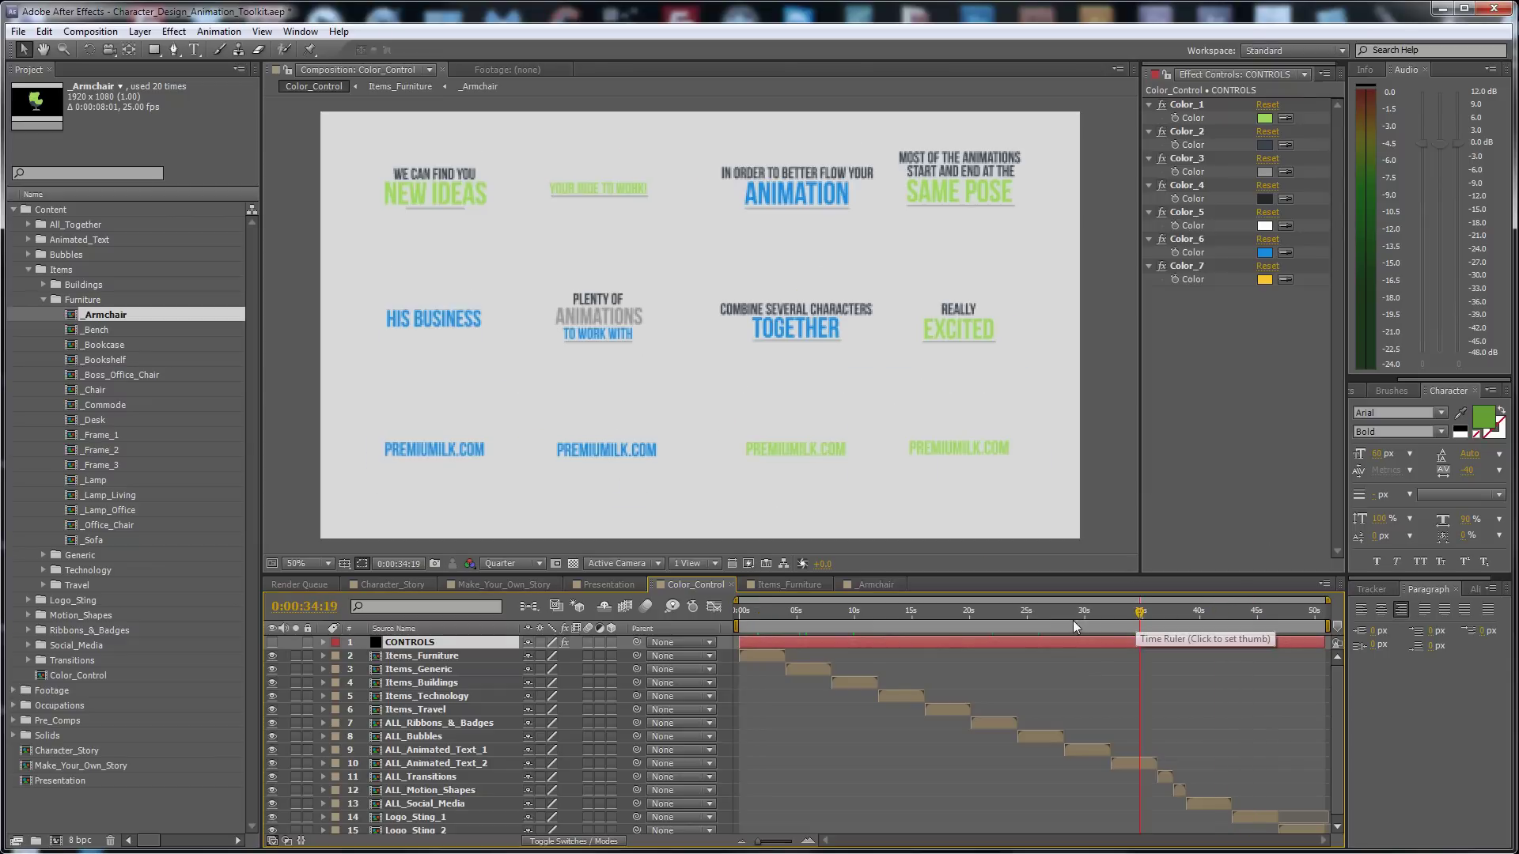
pyautogui.moveTo(1088, 617); pyautogui.dragTo(1040, 613)
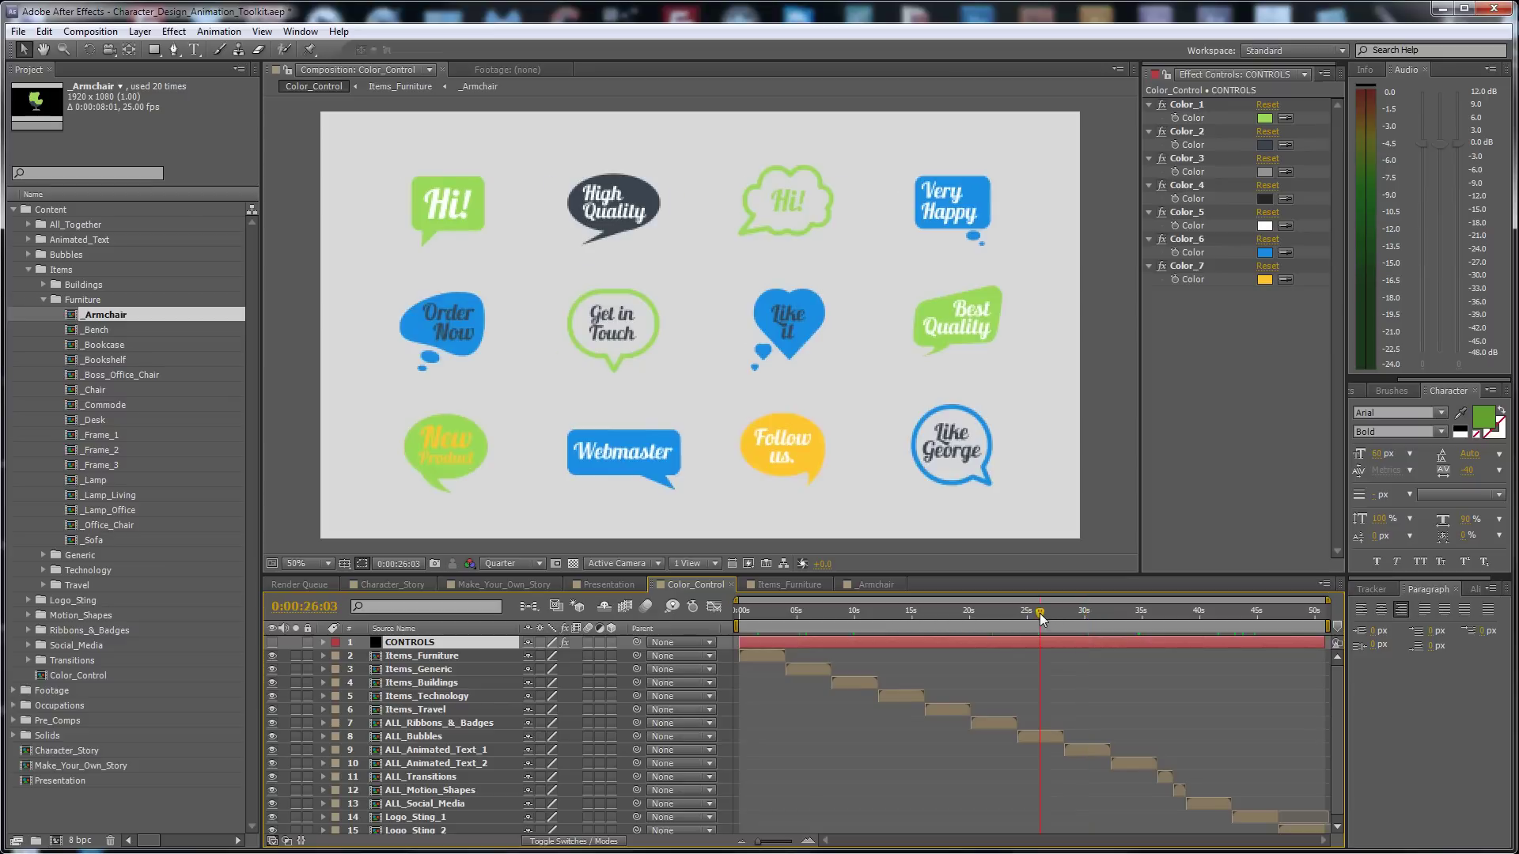
pyautogui.click(1000, 610)
pyautogui.click(996, 611)
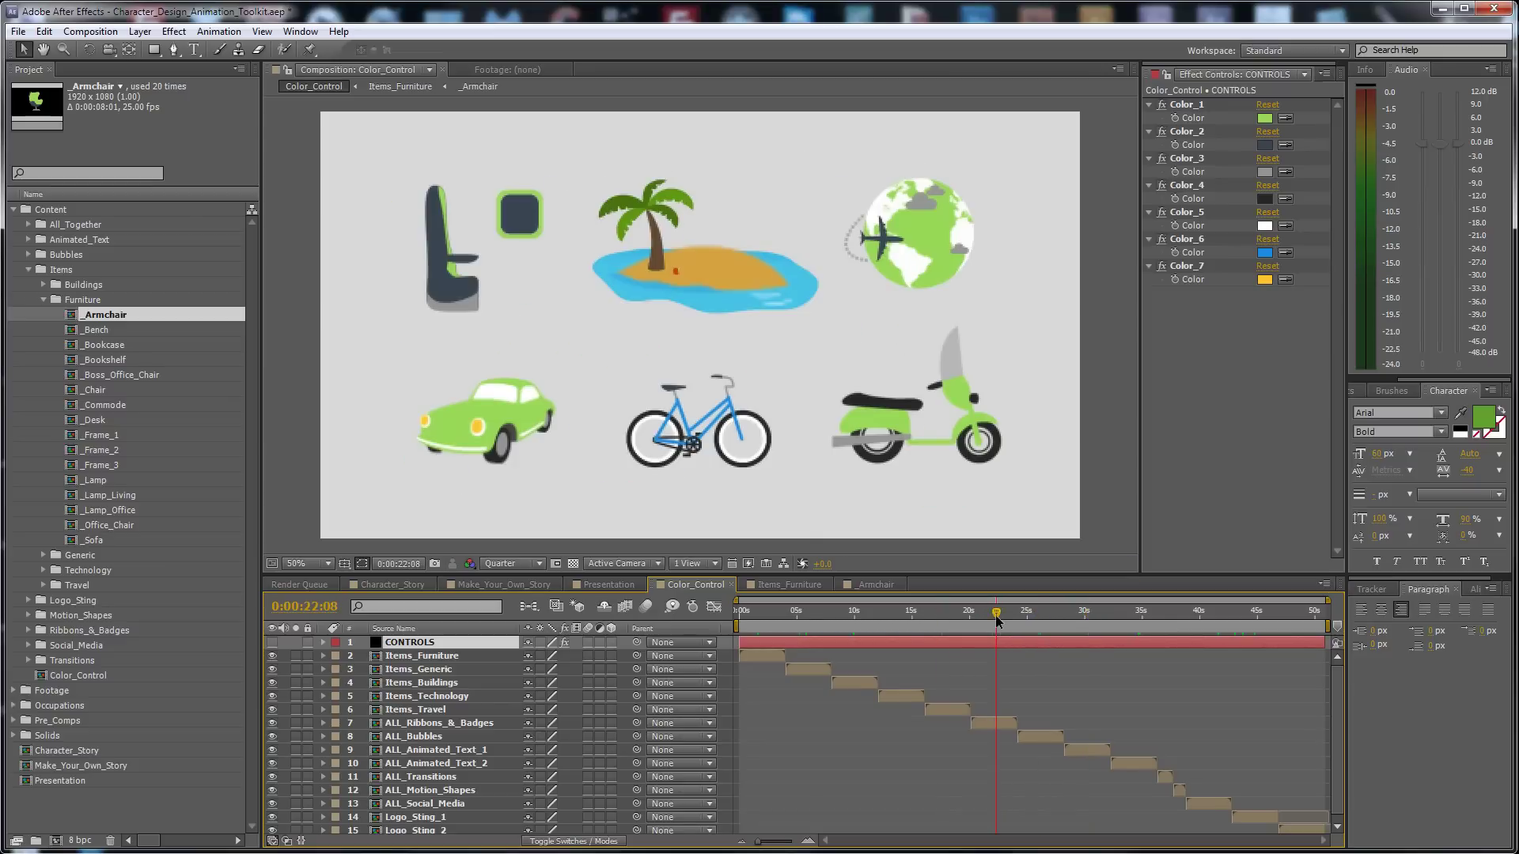
pyautogui.click(944, 611)
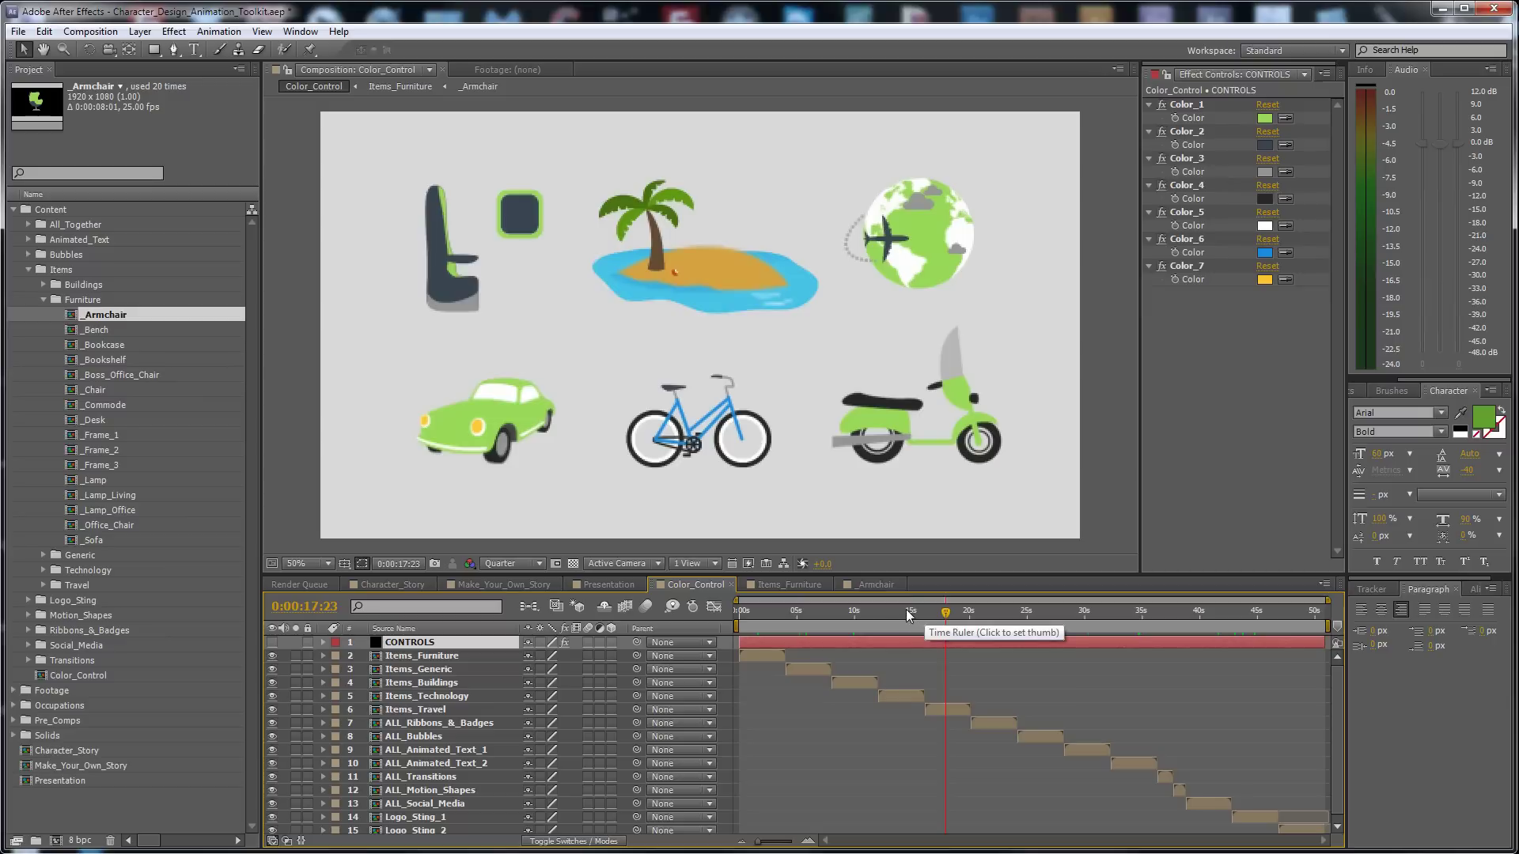
pyautogui.click(950, 709)
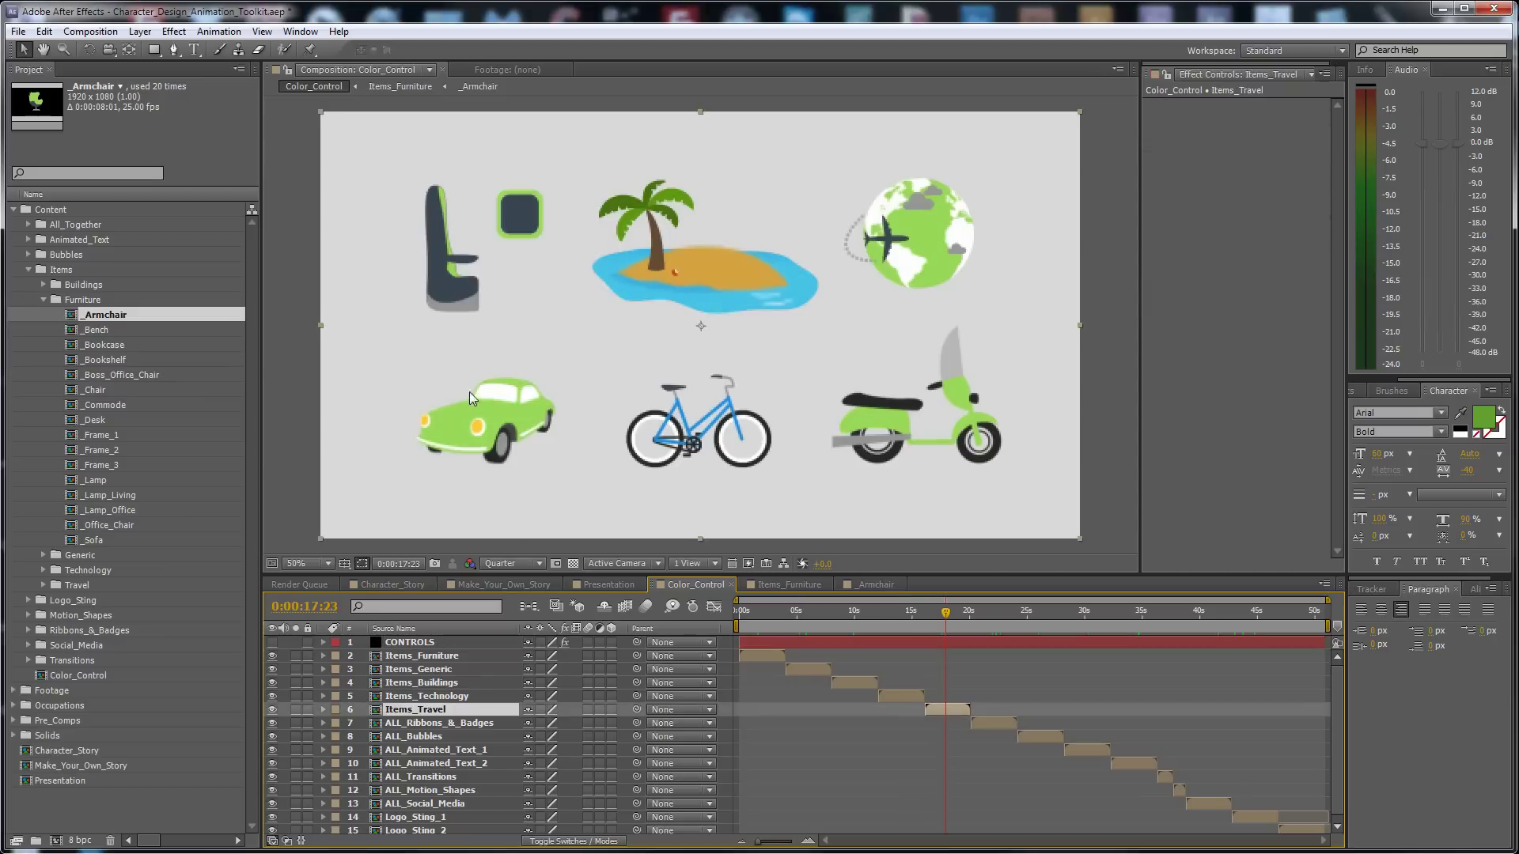
pyautogui.click(991, 621)
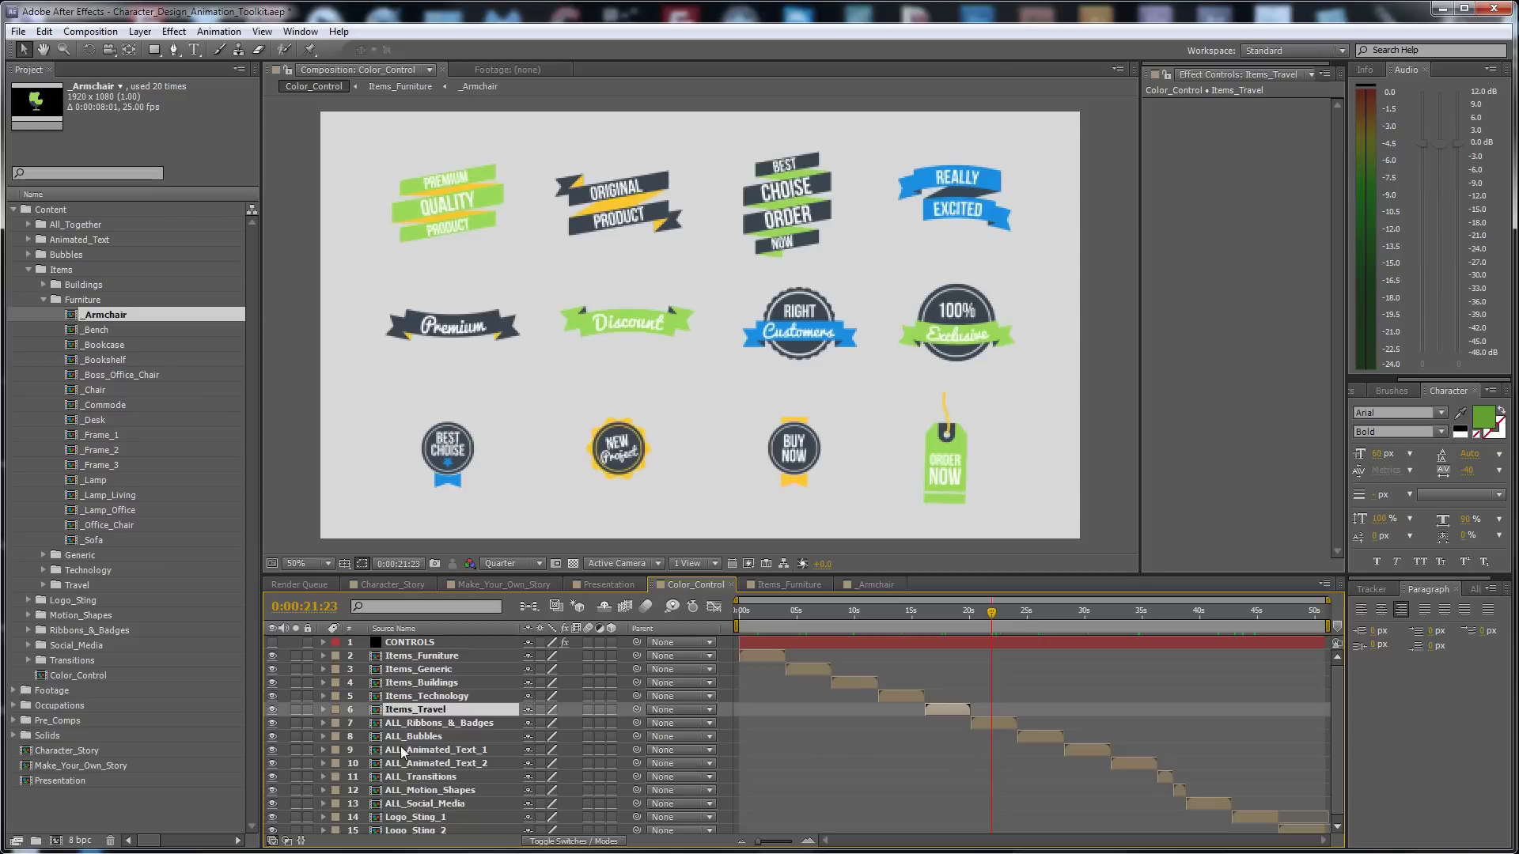
pyautogui.hotkey('ctrl', 'Up')
pyautogui.hotkey('ctrl', 'Up')
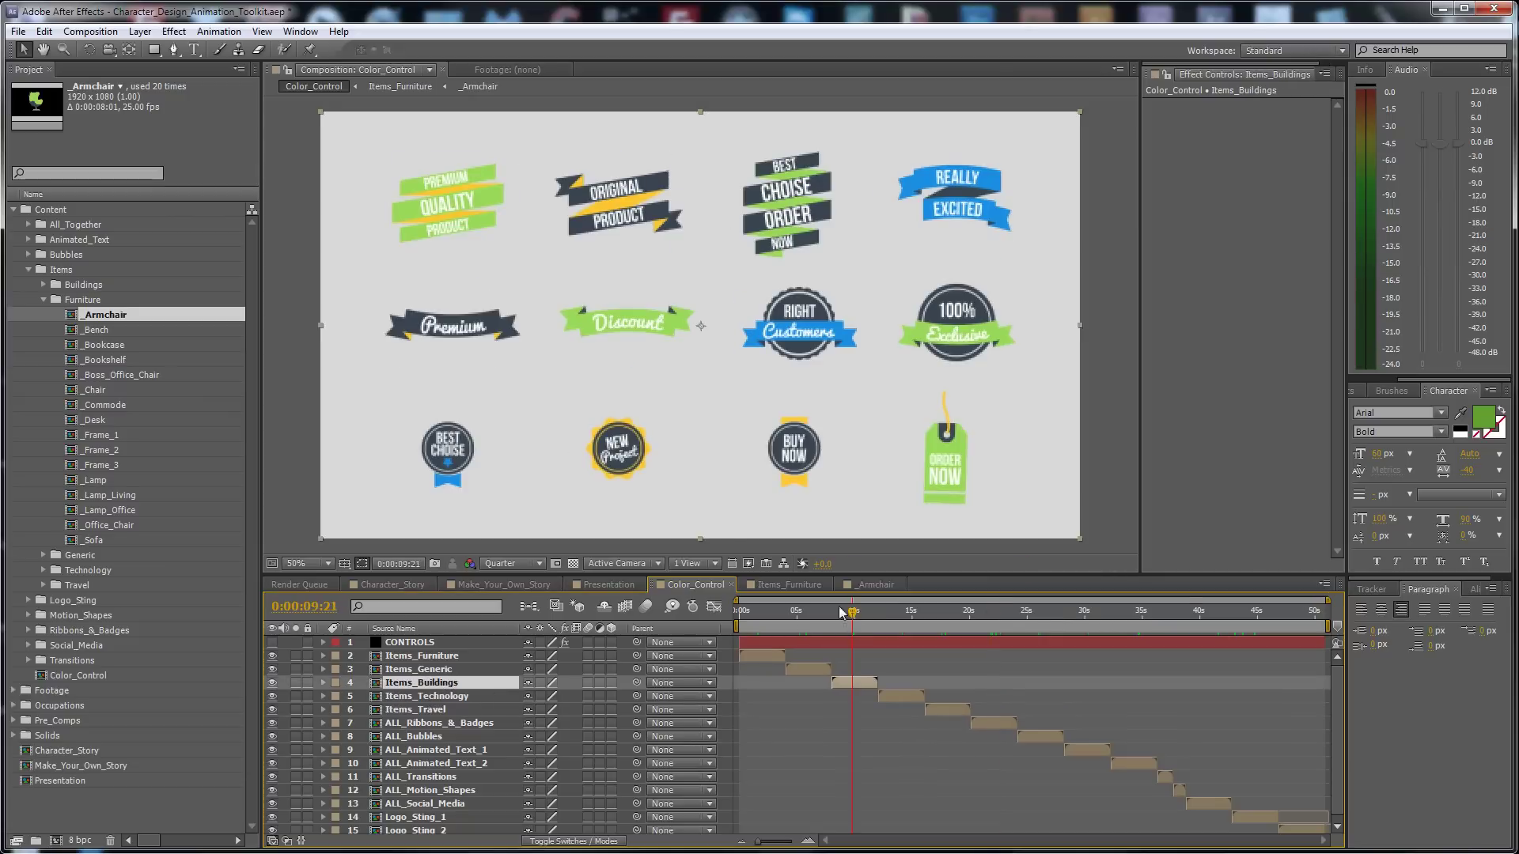
pyautogui.click(852, 621)
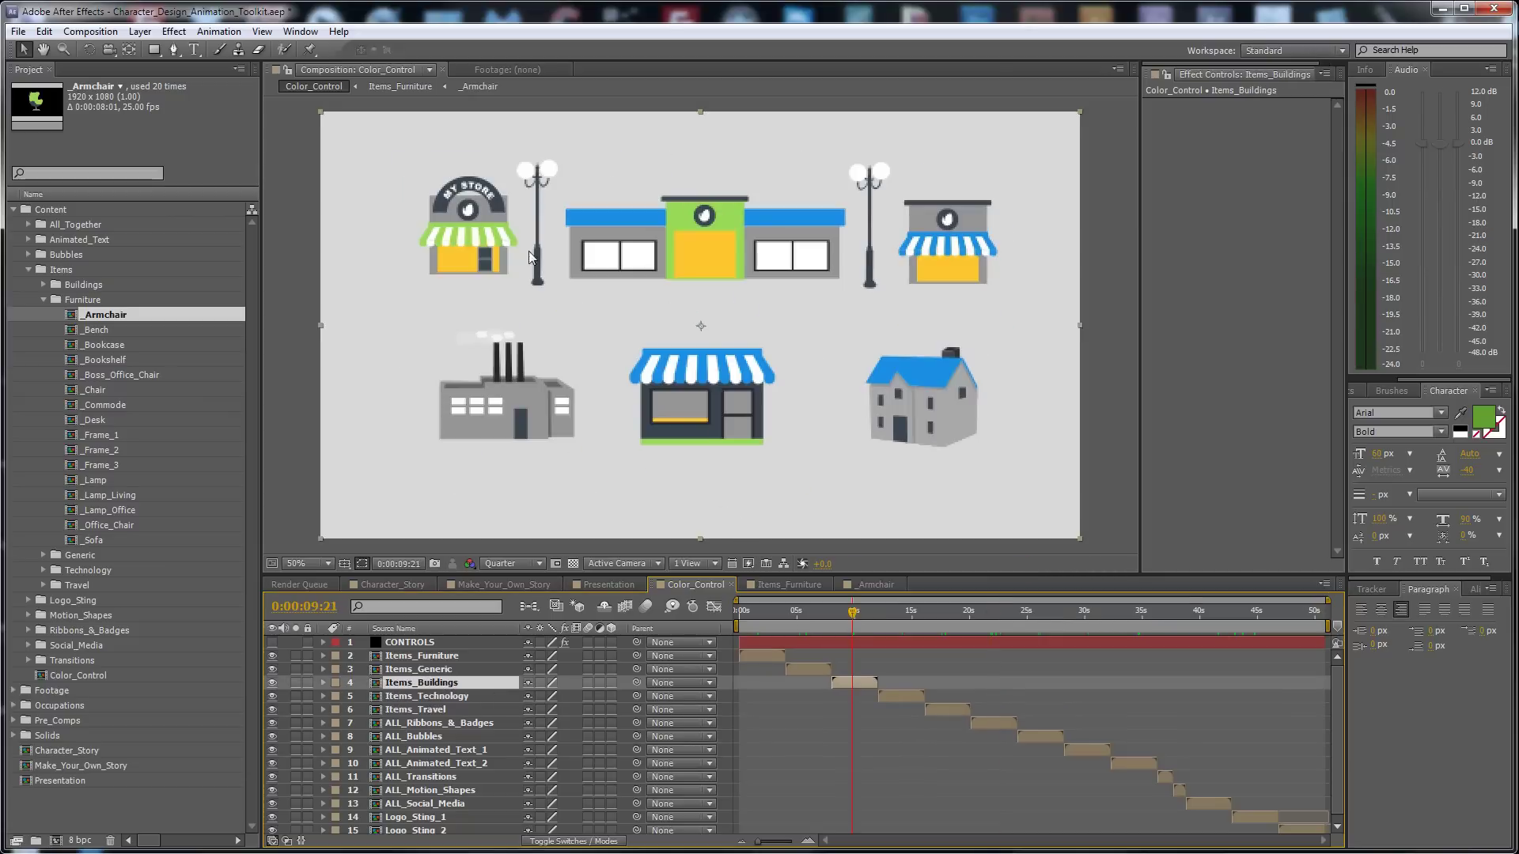
pyautogui.doubleClick(850, 684)
pyautogui.click(435, 644)
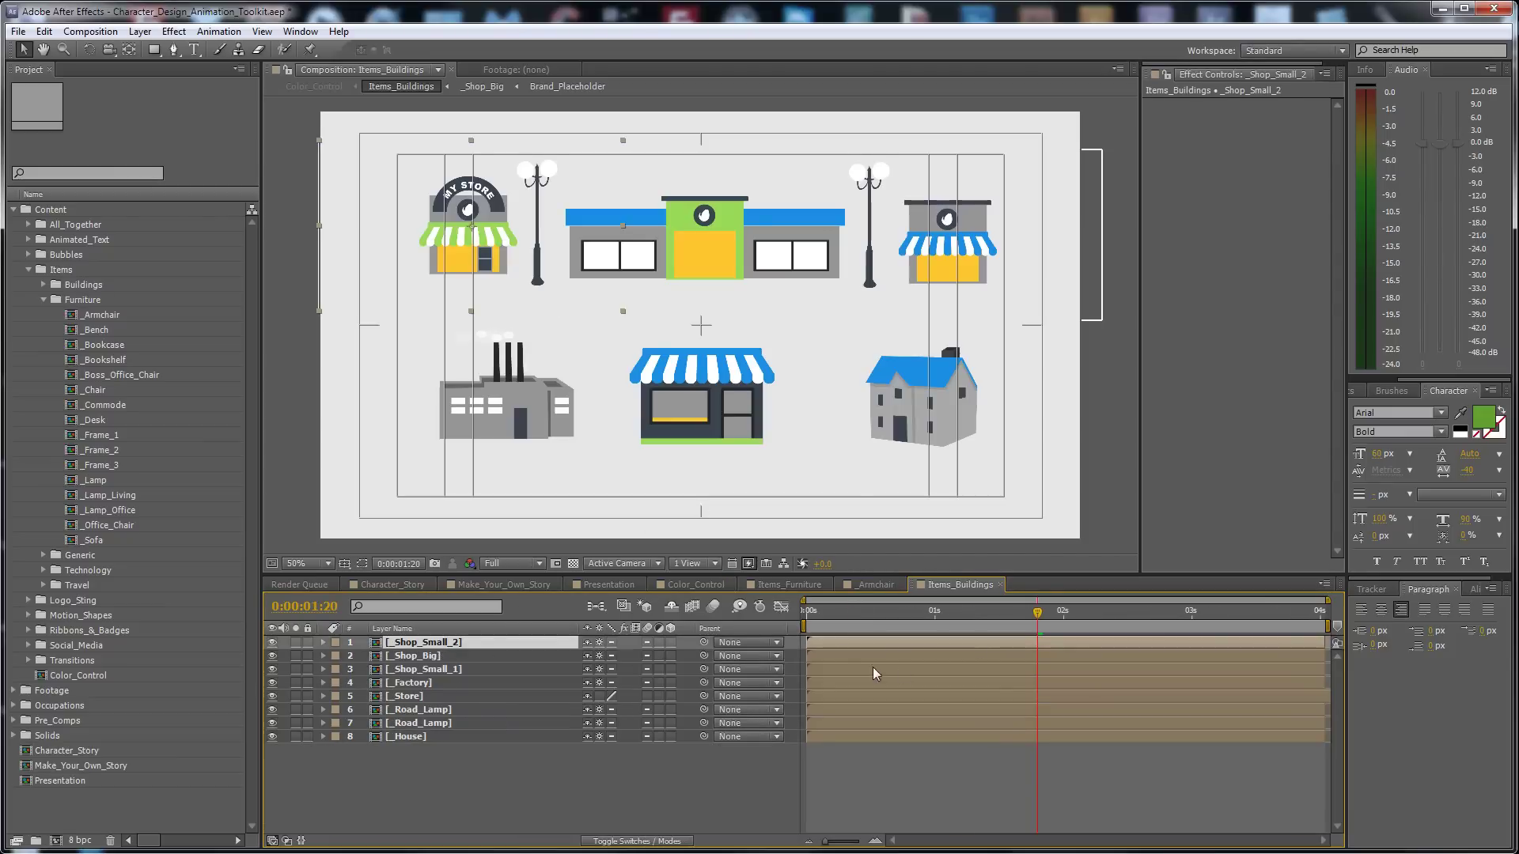
pyautogui.press('Home')
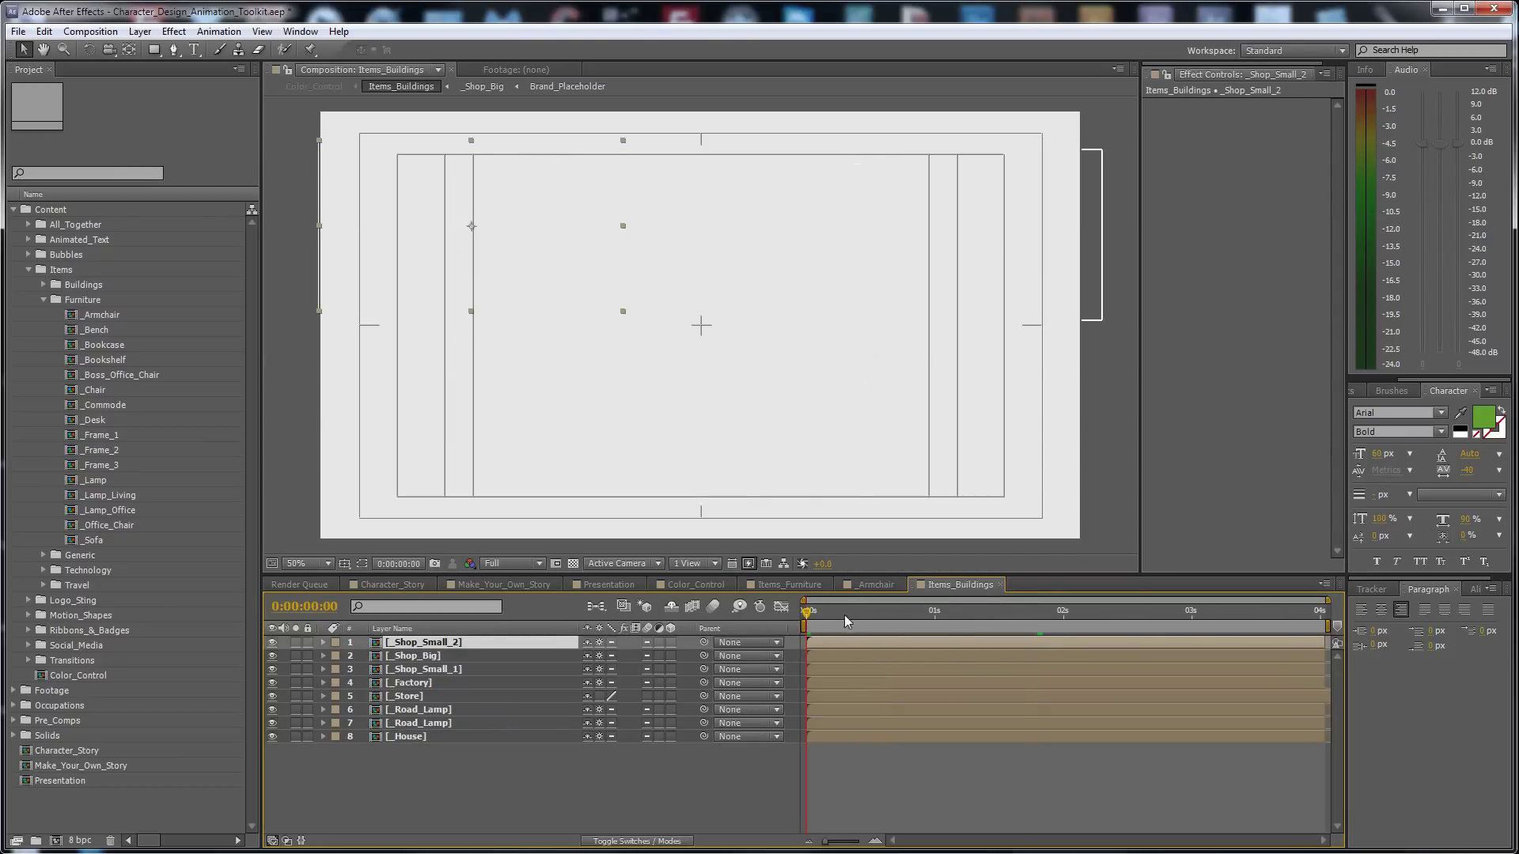
pyautogui.click(1000, 585)
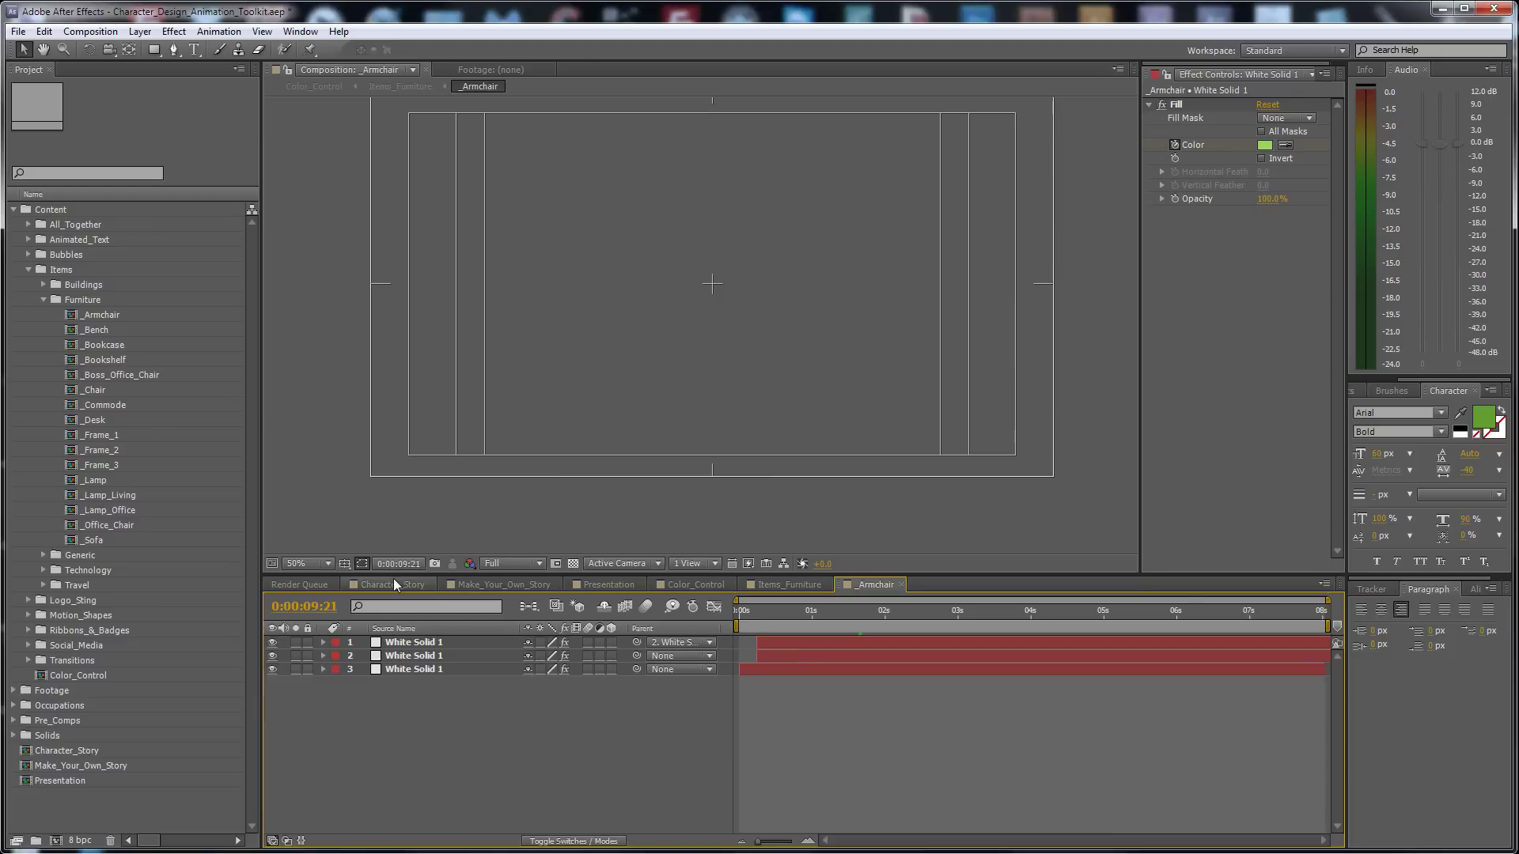
pyautogui.click(392, 584)
# Preview the Character_Story animation starting from 0:00:07:06
pyautogui.click(757, 614)
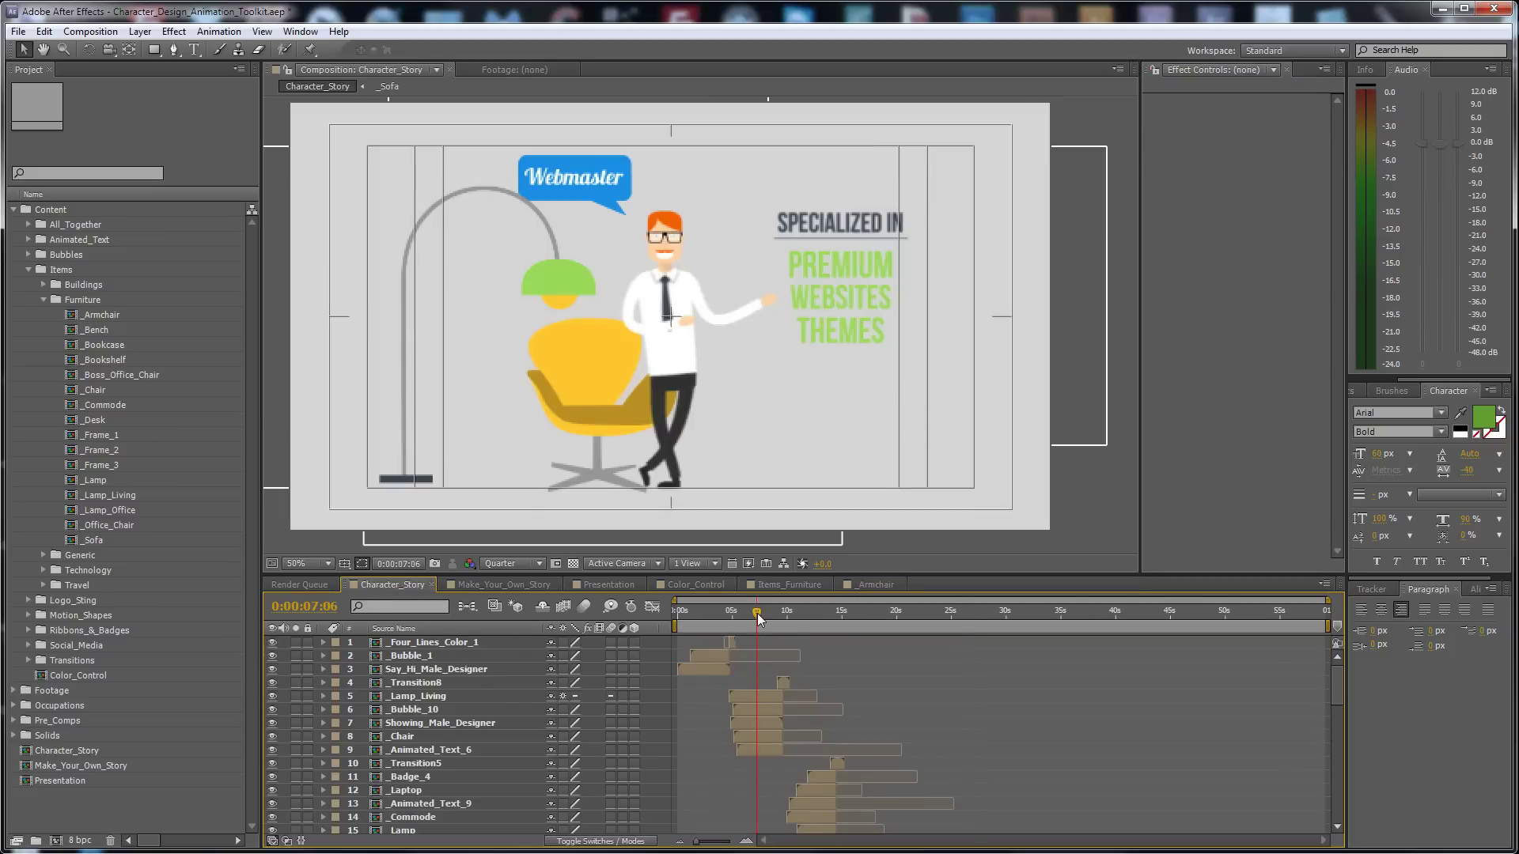
pyautogui.moveTo(1340, 677); pyautogui.dragTo(1331, 744)
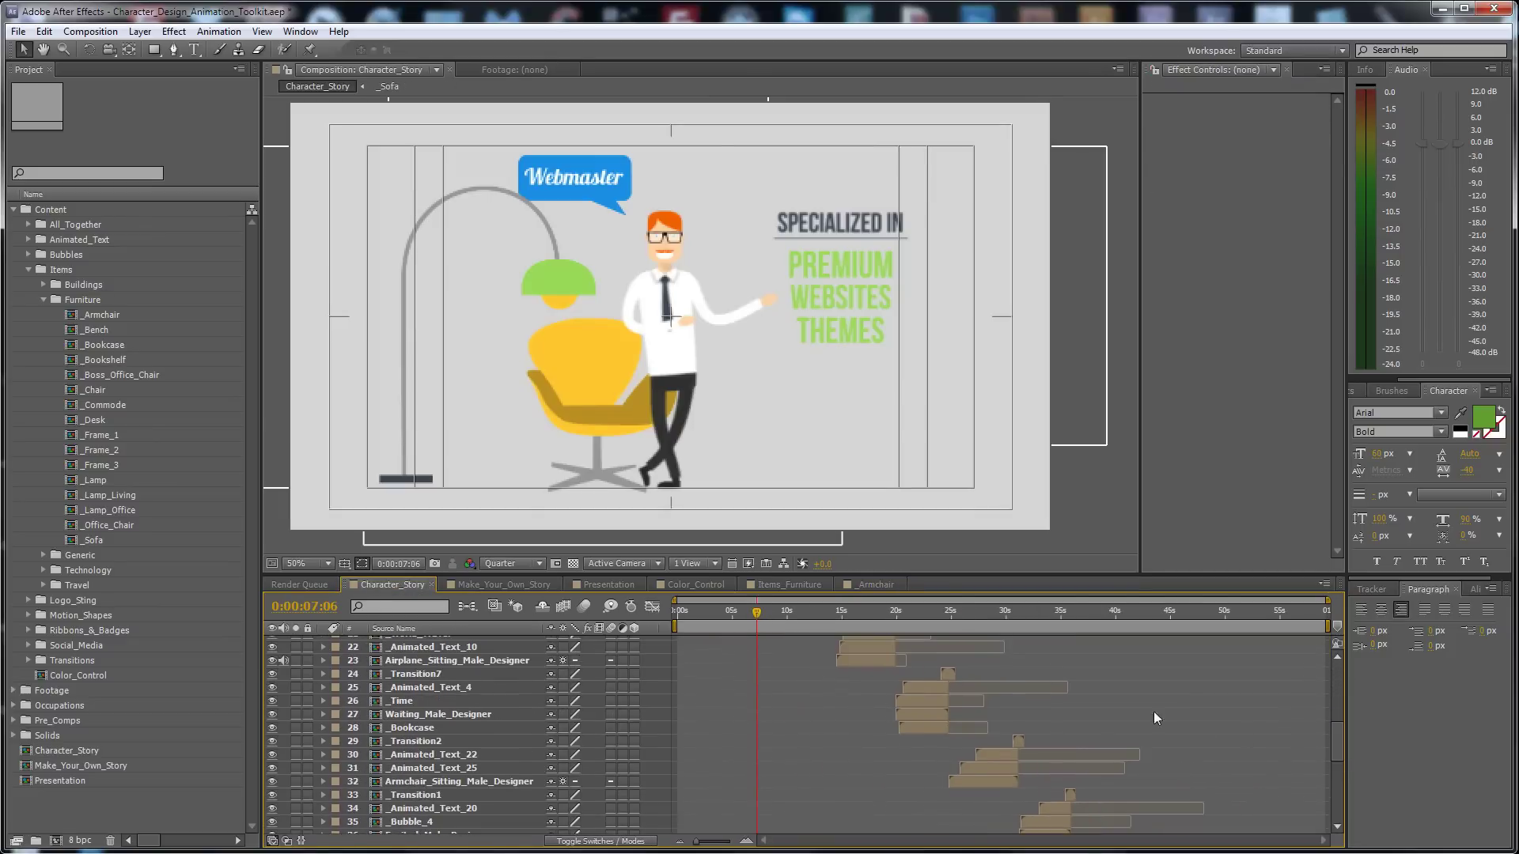
pyautogui.click(932, 685)
pyautogui.press('space')
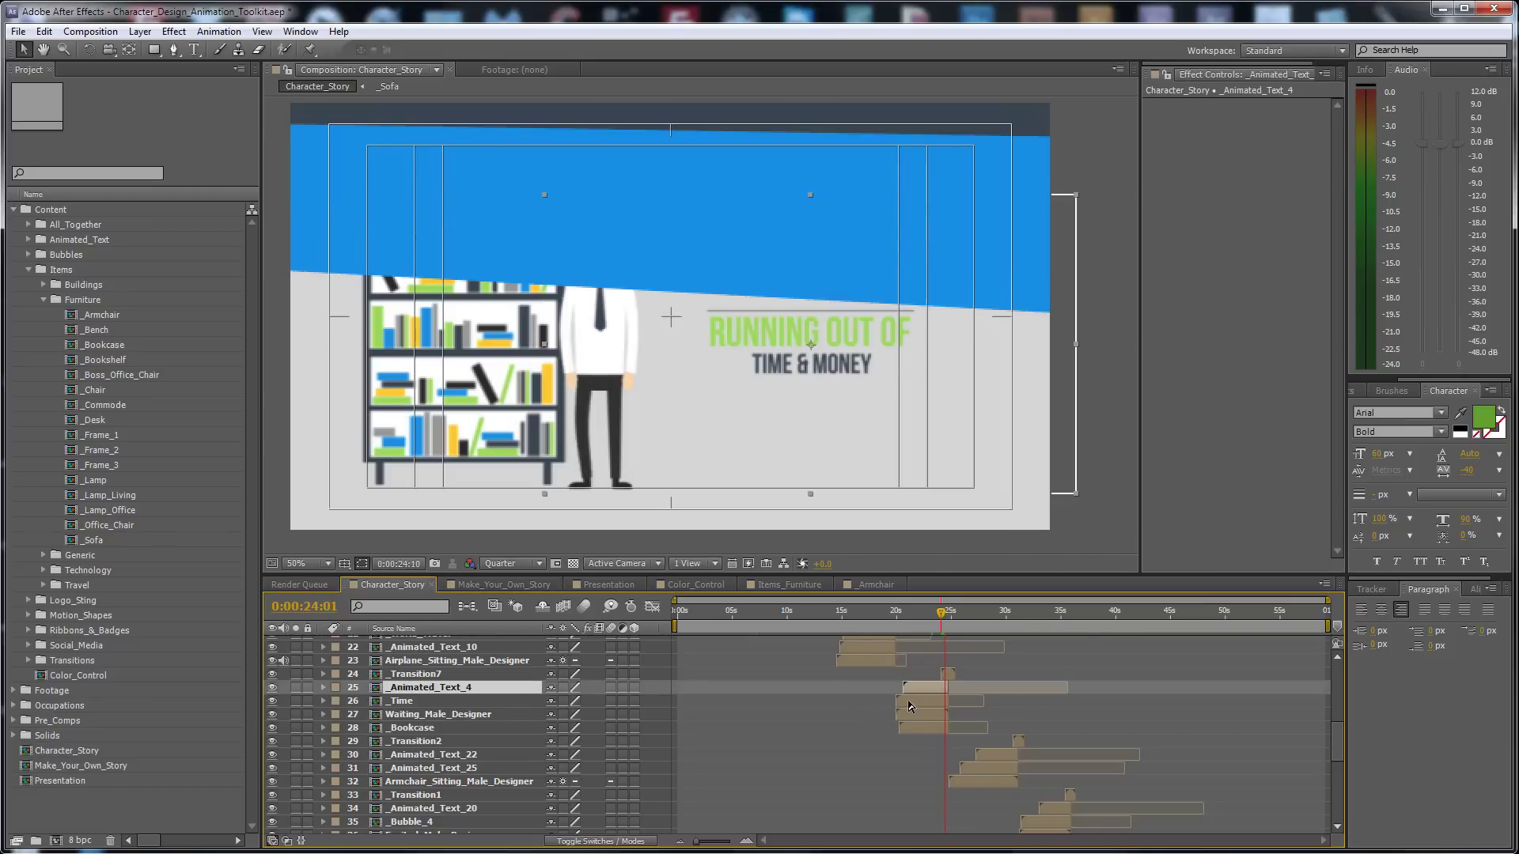
pyautogui.moveTo(1334, 747); pyautogui.dragTo(1337, 799)
pyautogui.press('o')
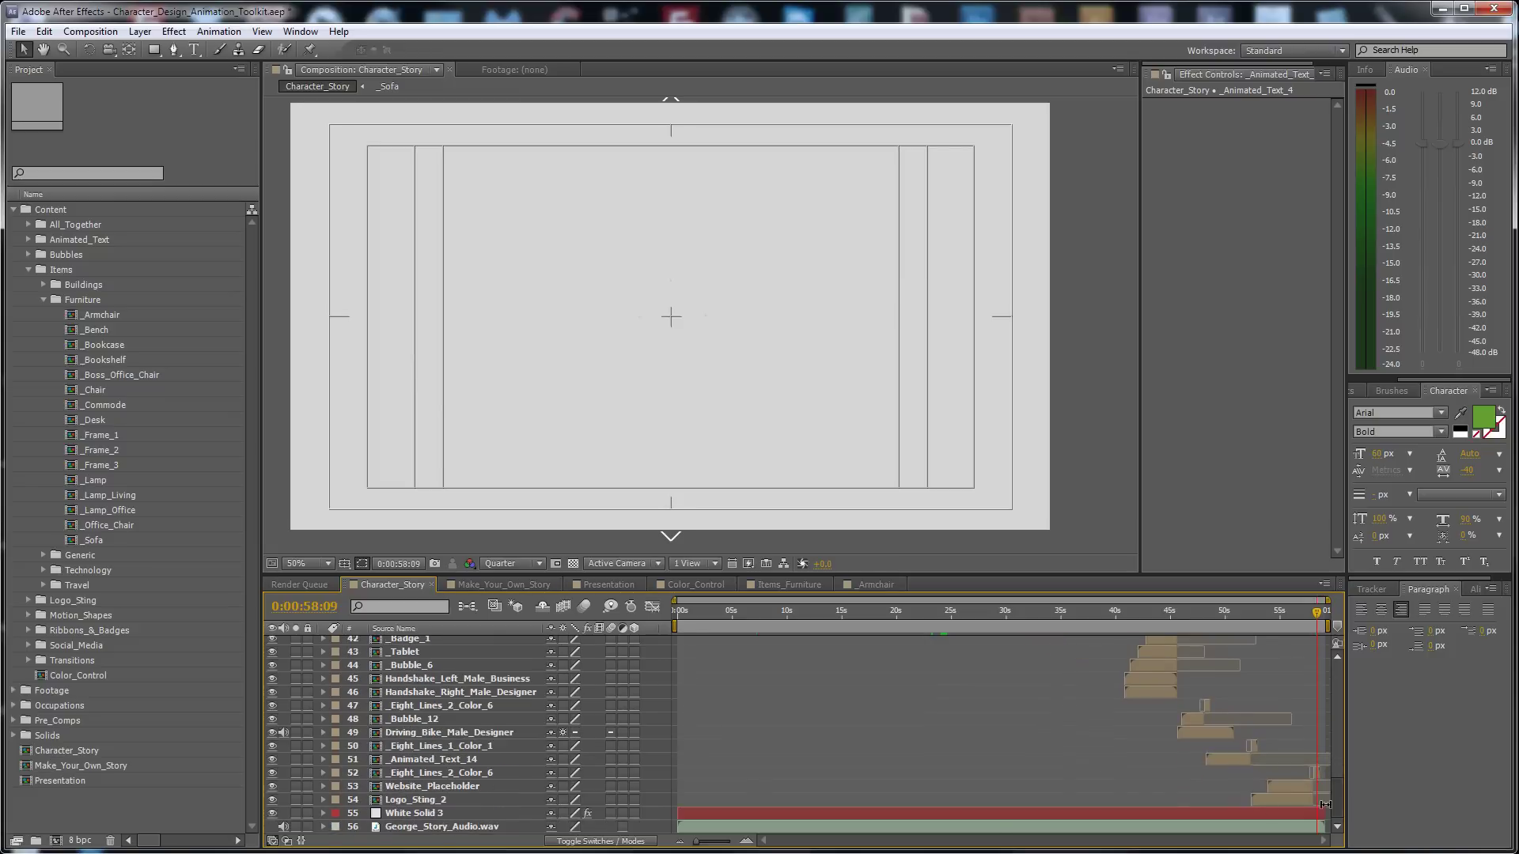
pyautogui.click(889, 821)
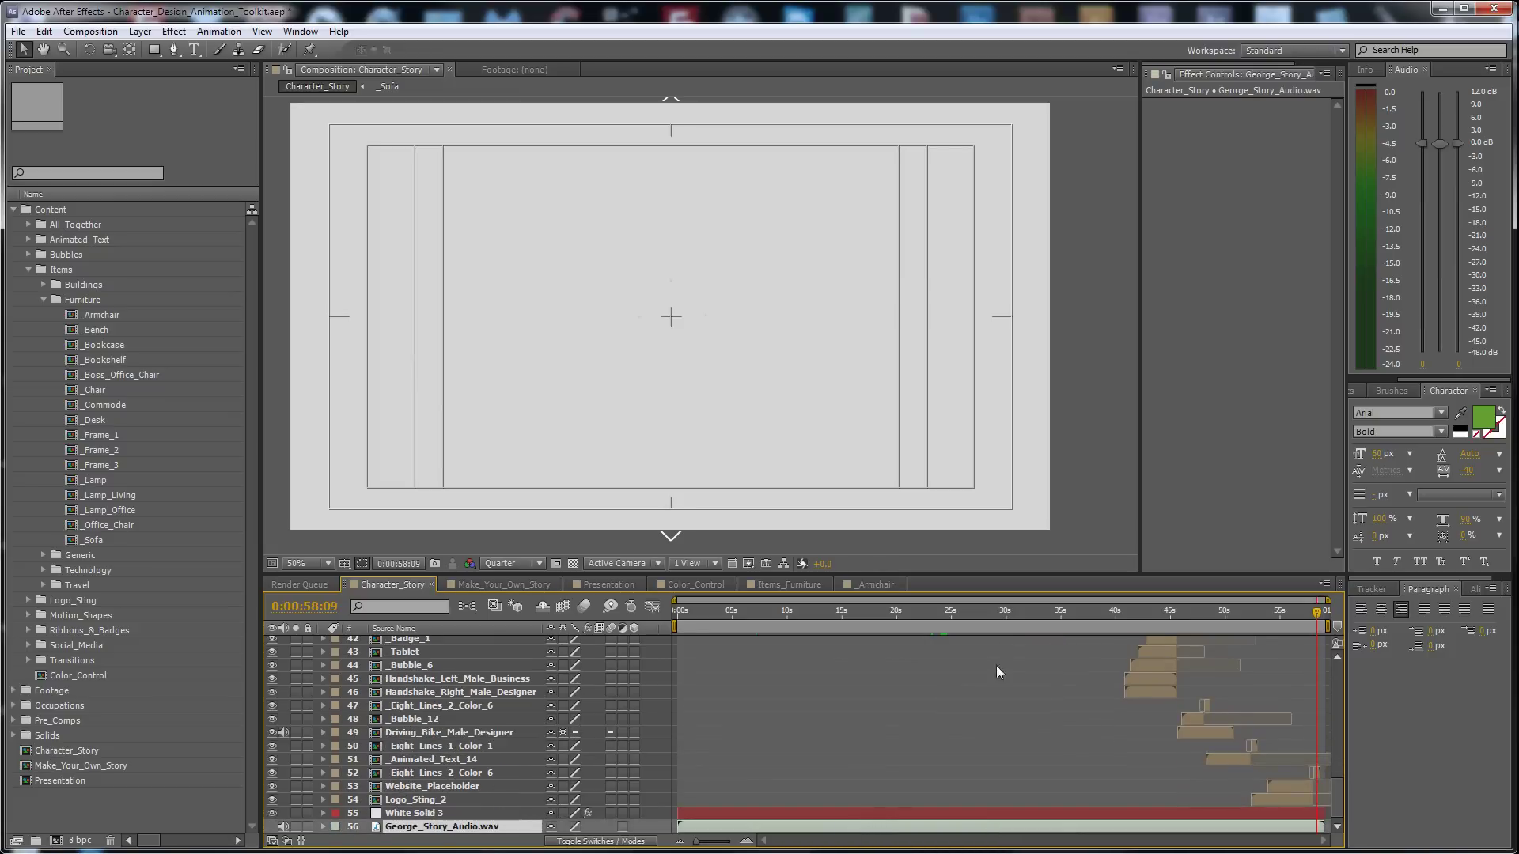
# Check 0:00:23:10, then return to 0:00:07:15 and select the _Lamp_Living layer
pyautogui.click(934, 611)
pyautogui.click(1335, 668)
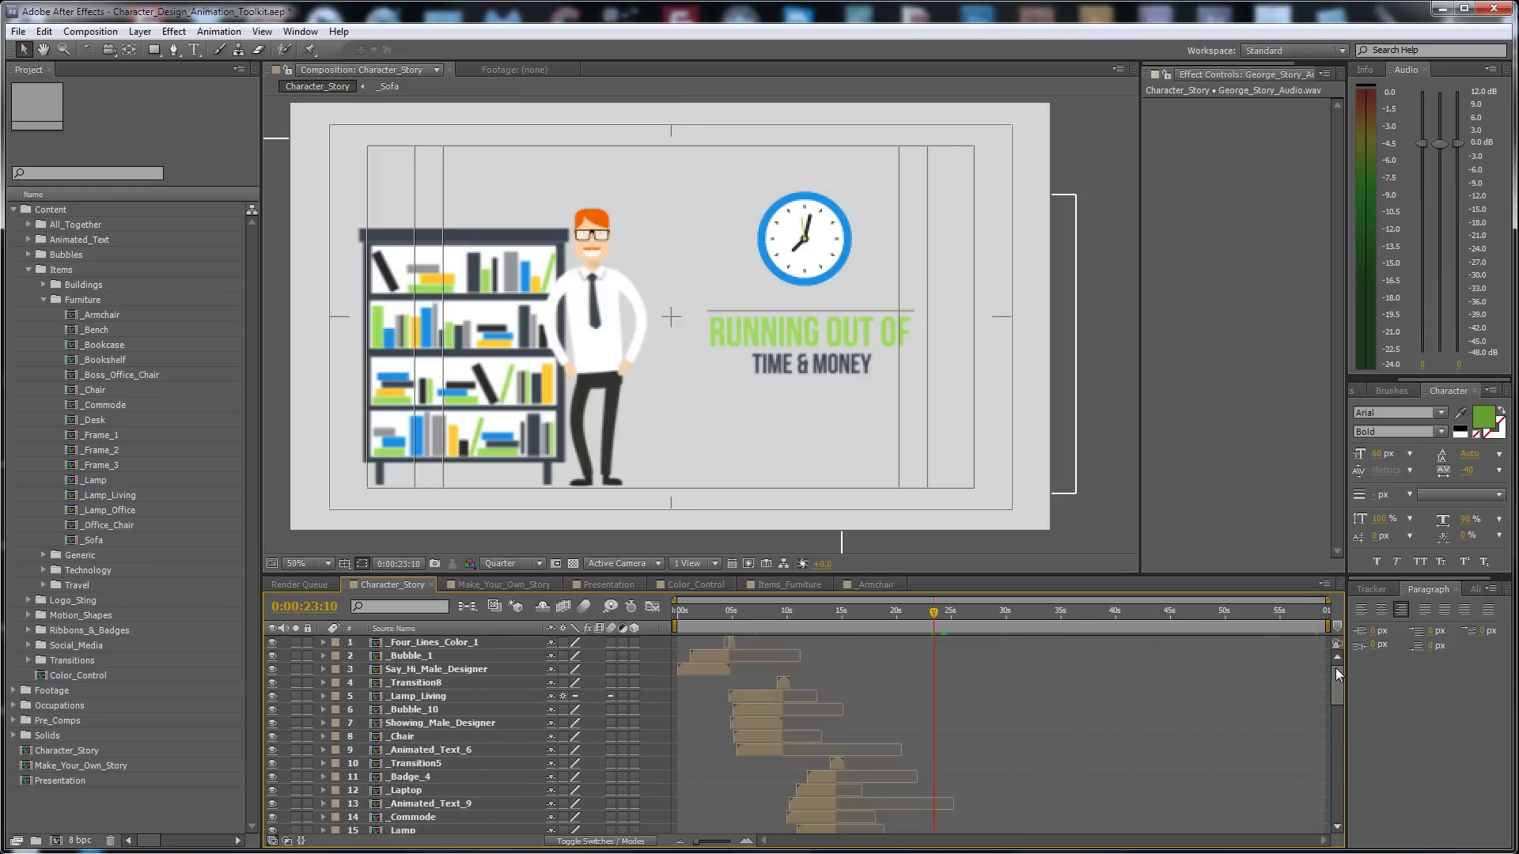
pyautogui.click(772, 611)
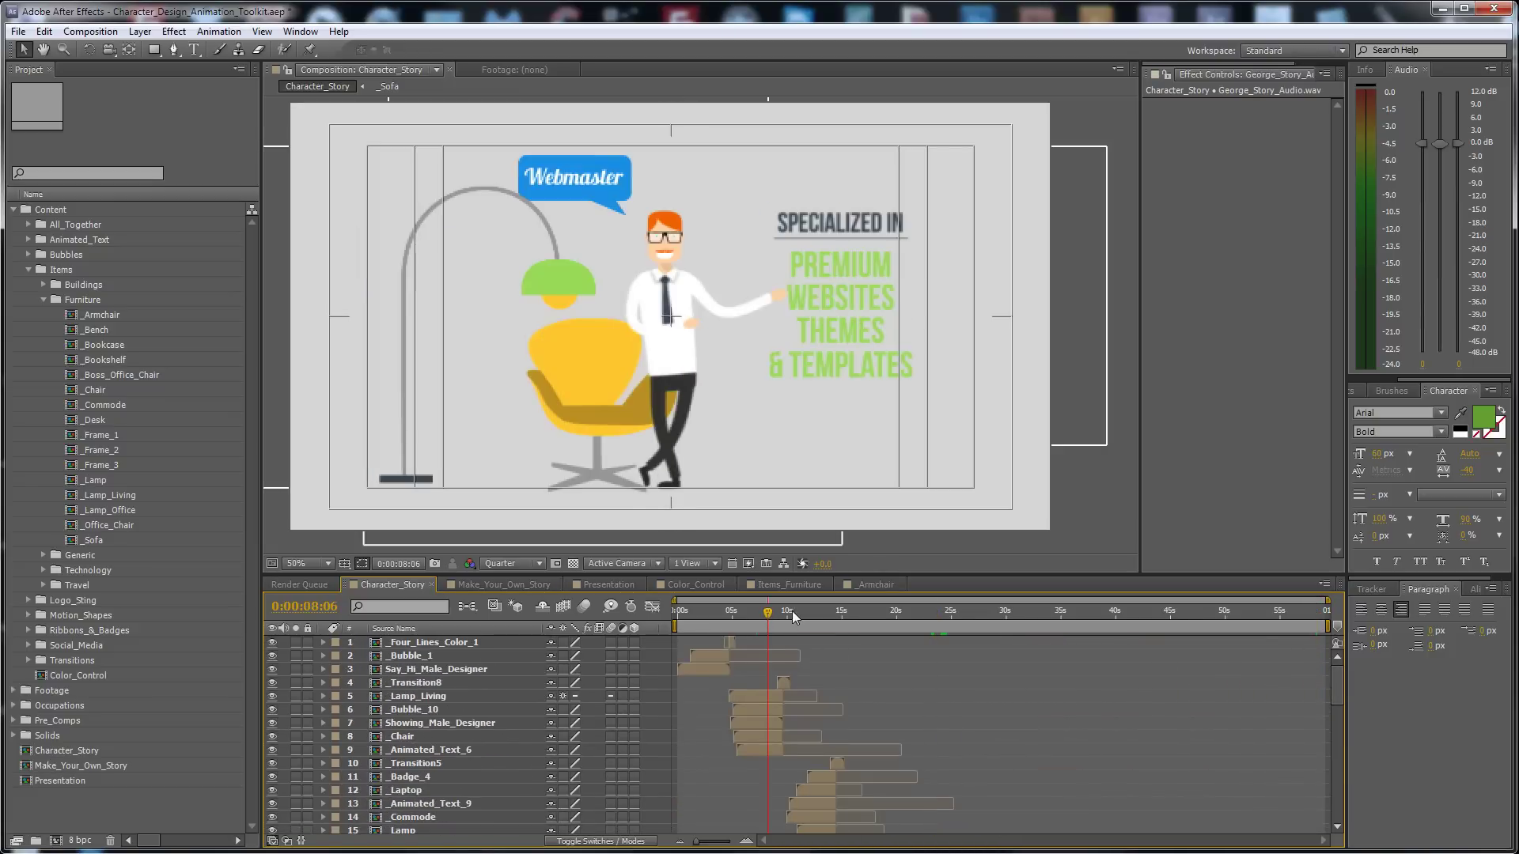
pyautogui.click(760, 610)
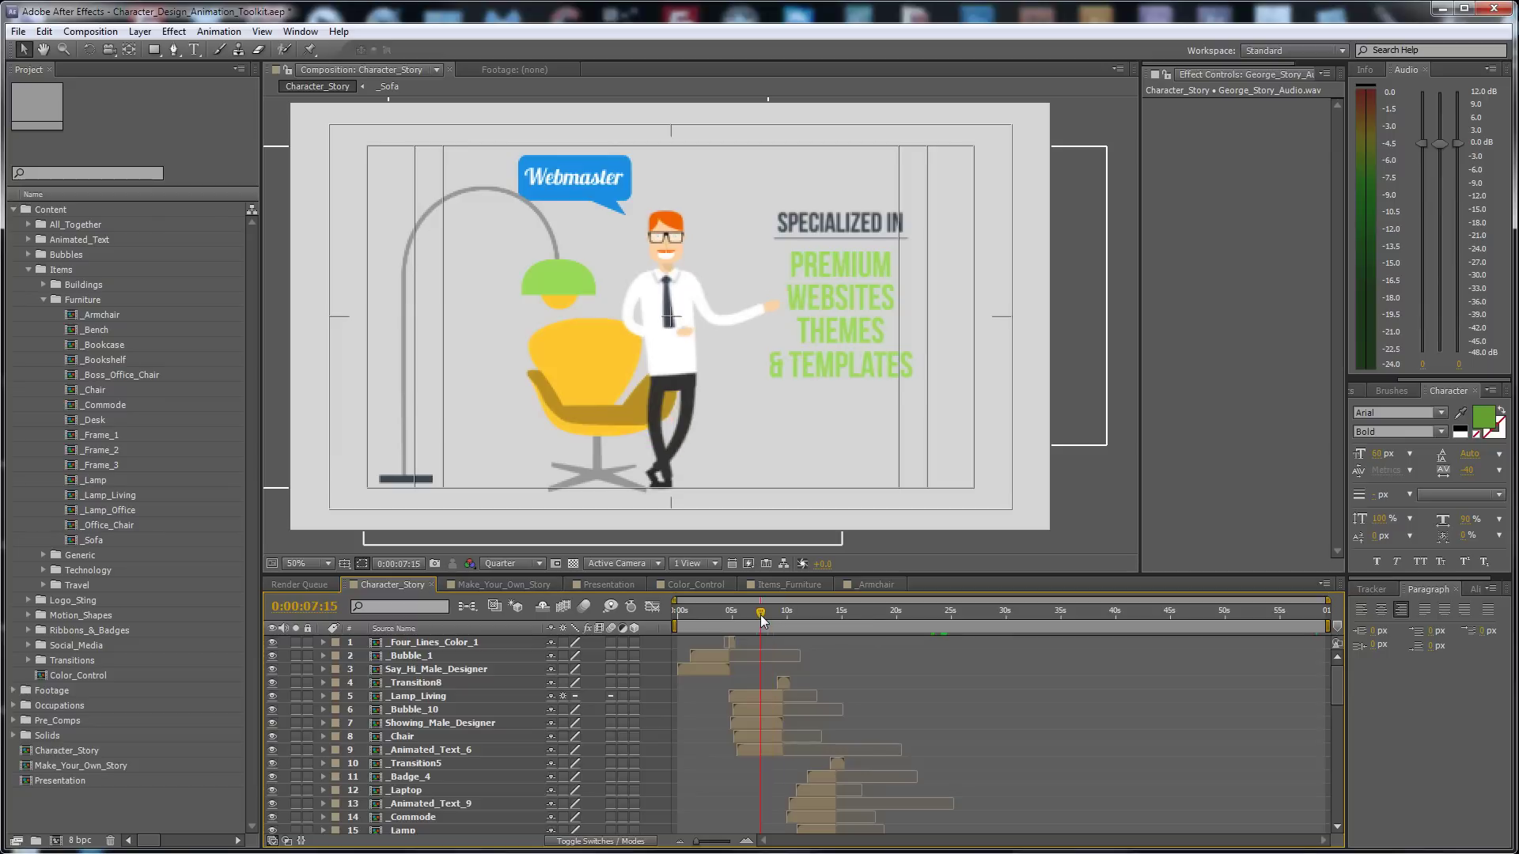
pyautogui.click(757, 696)
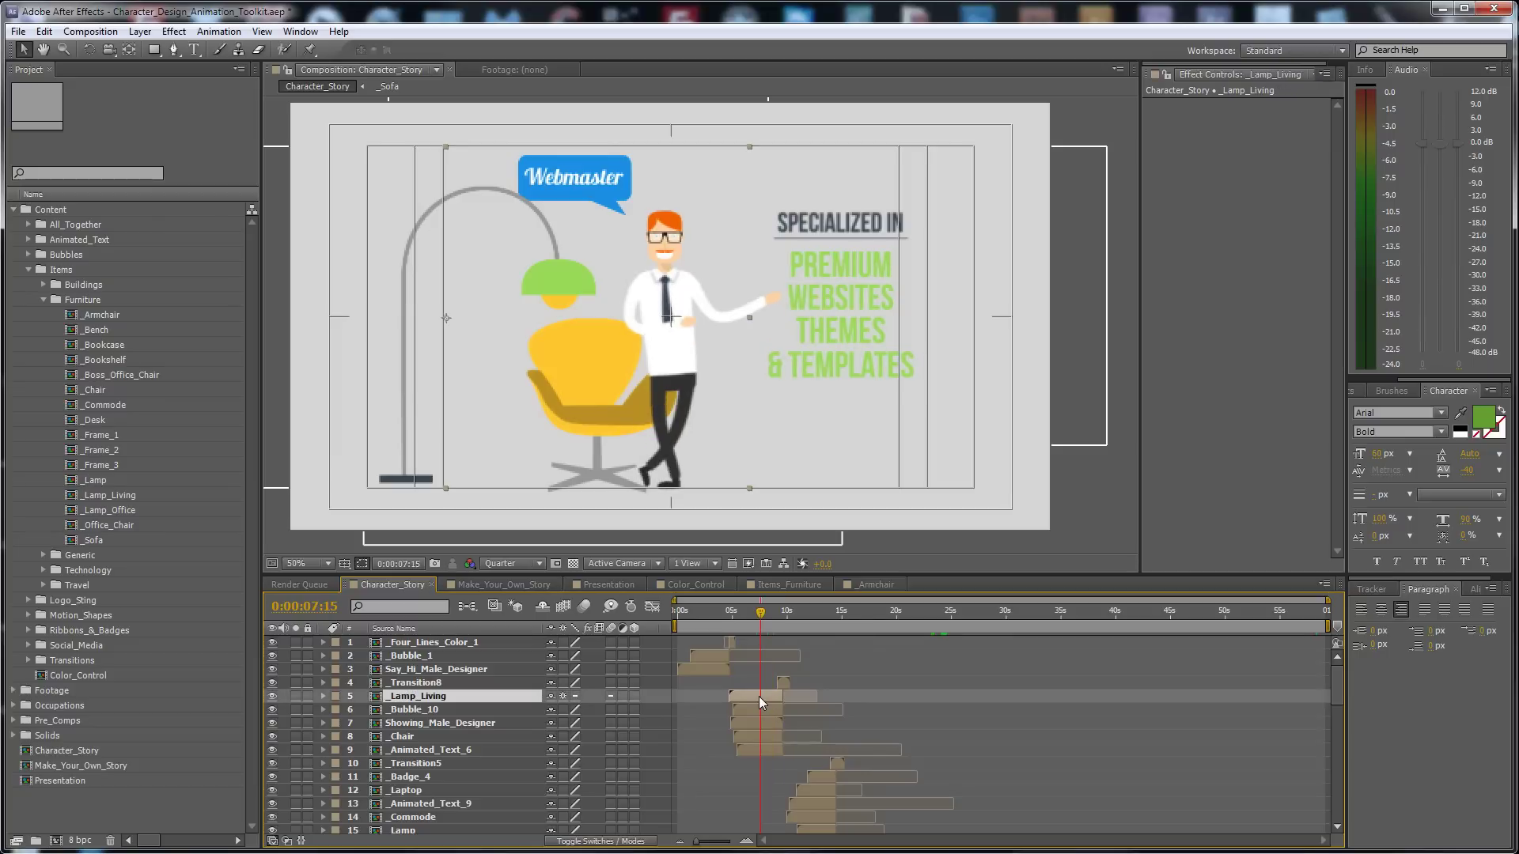
# Add Character_Story to the Render Queue and open its Output Module, keeping RGB channels
pyautogui.click(90, 30)
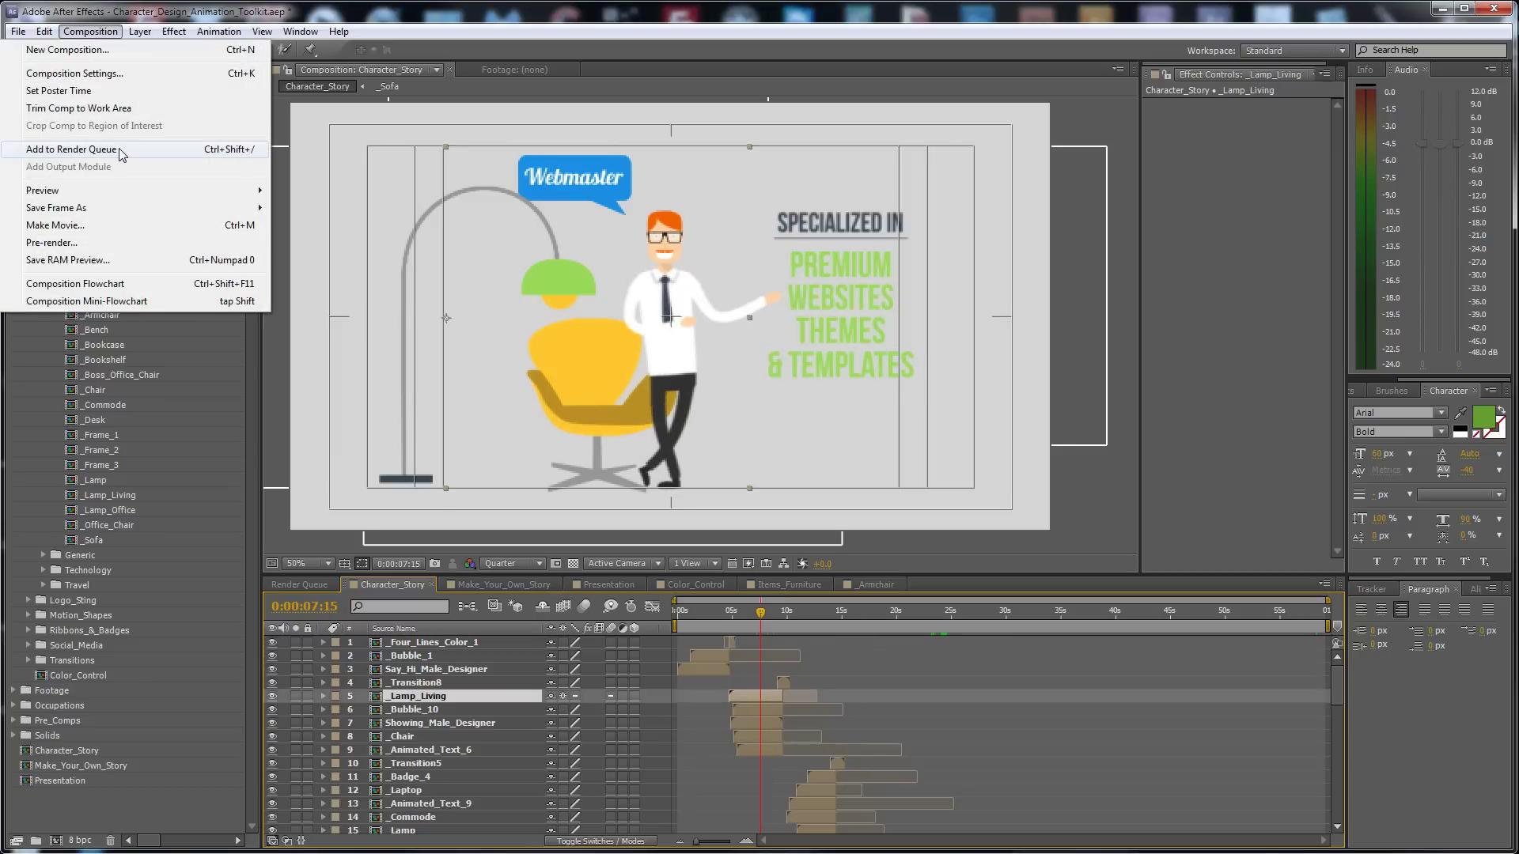
pyautogui.click(71, 149)
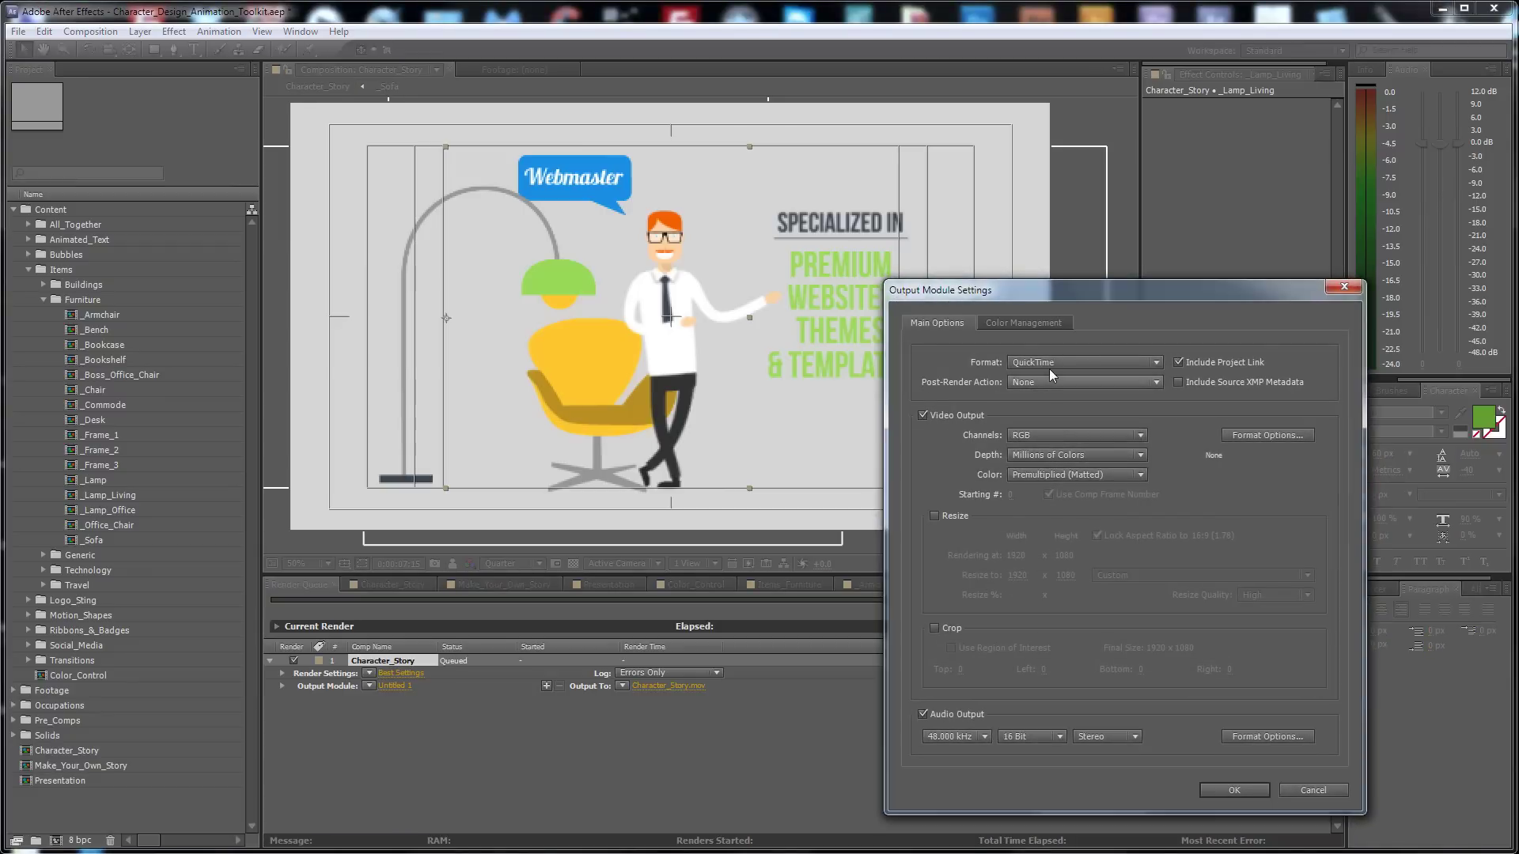
pyautogui.click(1050, 365)
pyautogui.click(1130, 278)
pyautogui.click(1076, 436)
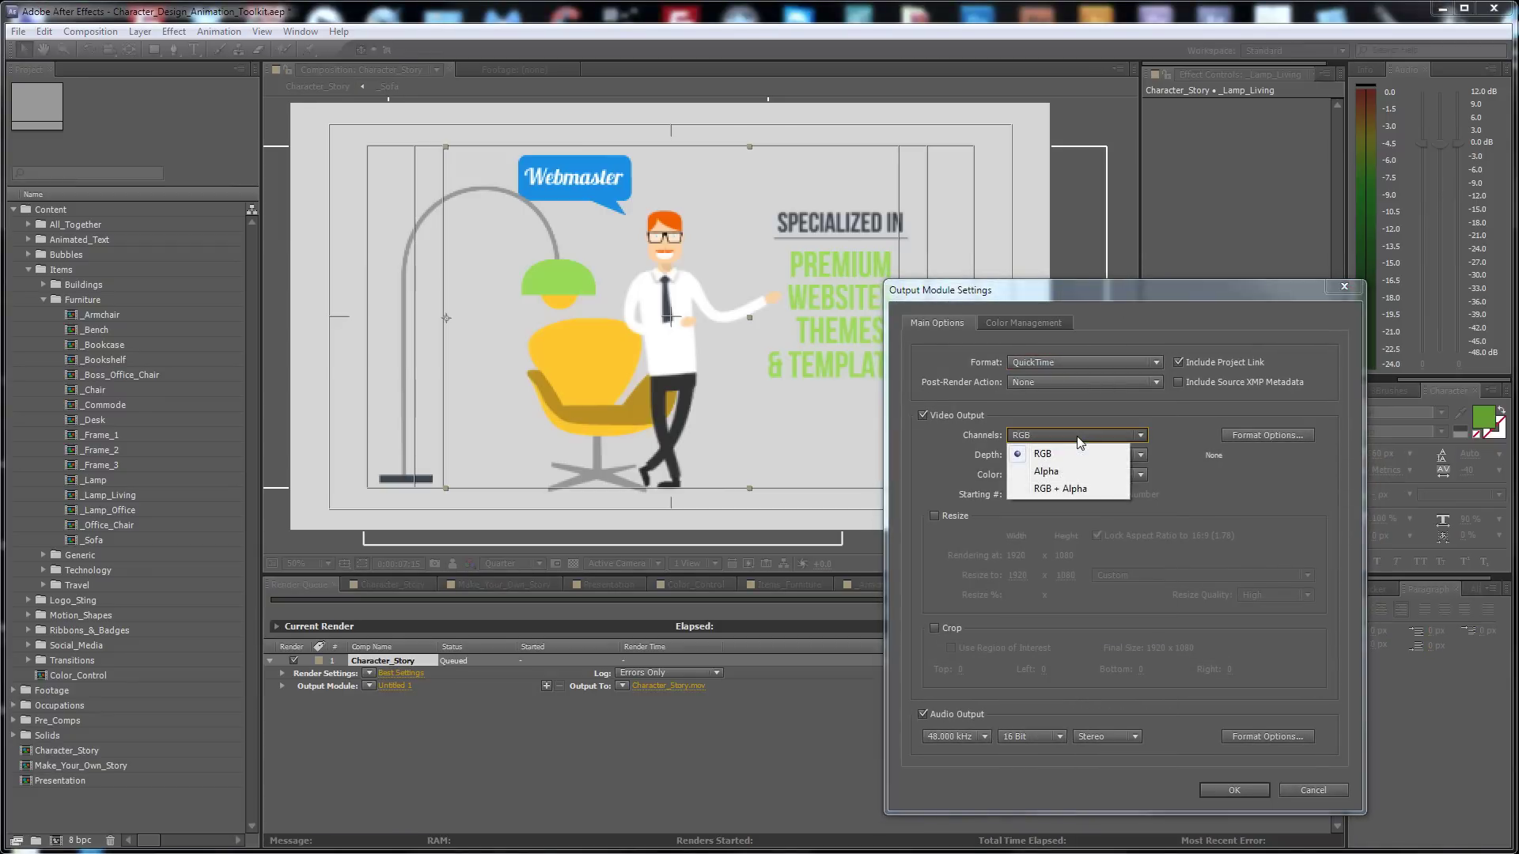
pyautogui.click(1079, 442)
pyautogui.click(1224, 439)
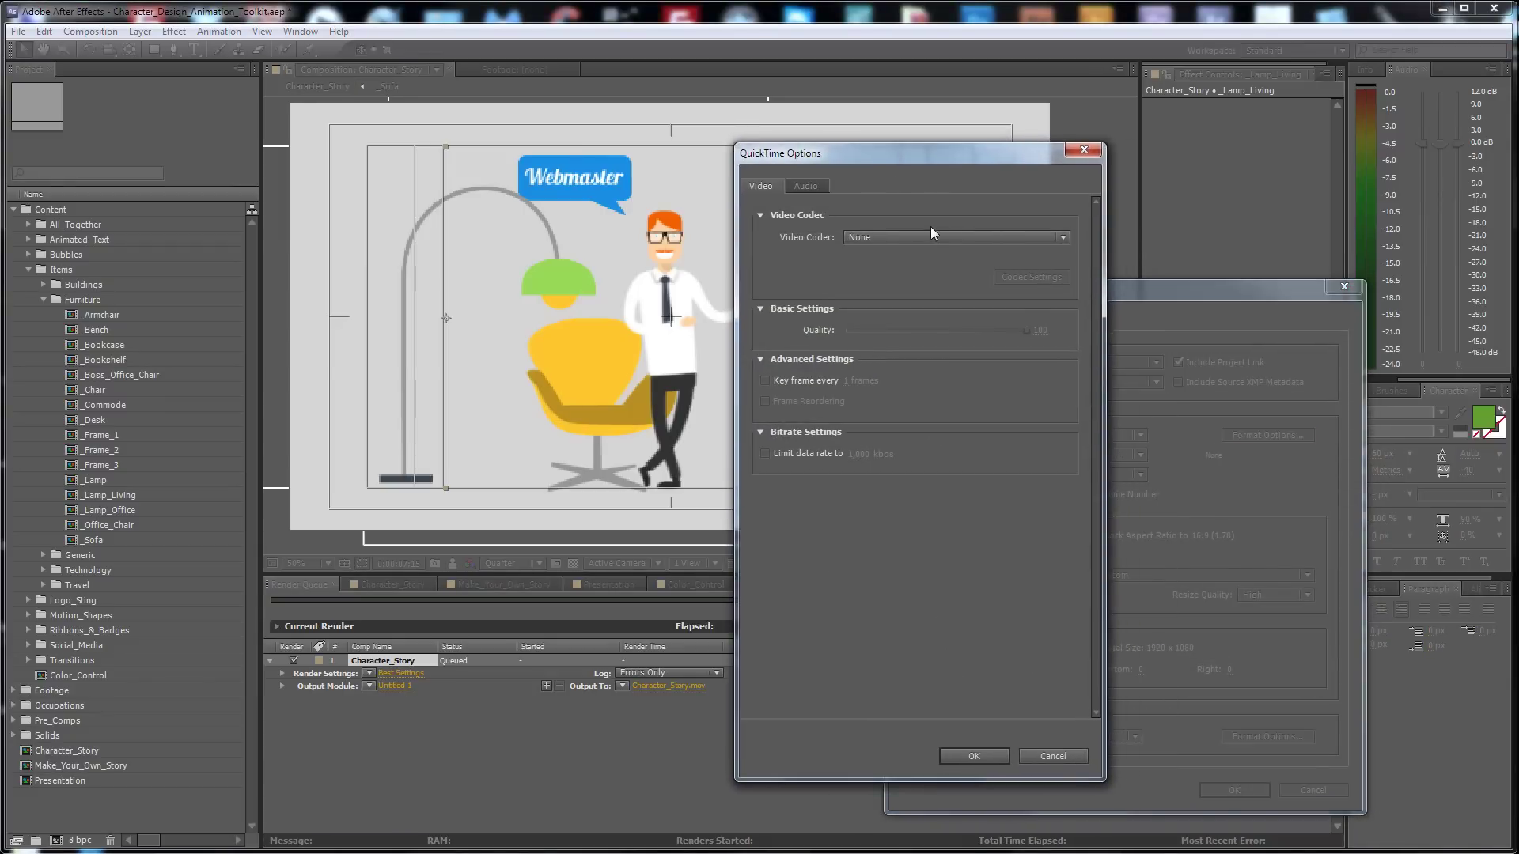
# Try Photo - JPEG, then H.264 as the QuickTime video codec
pyautogui.click(931, 235)
pyautogui.click(961, 710)
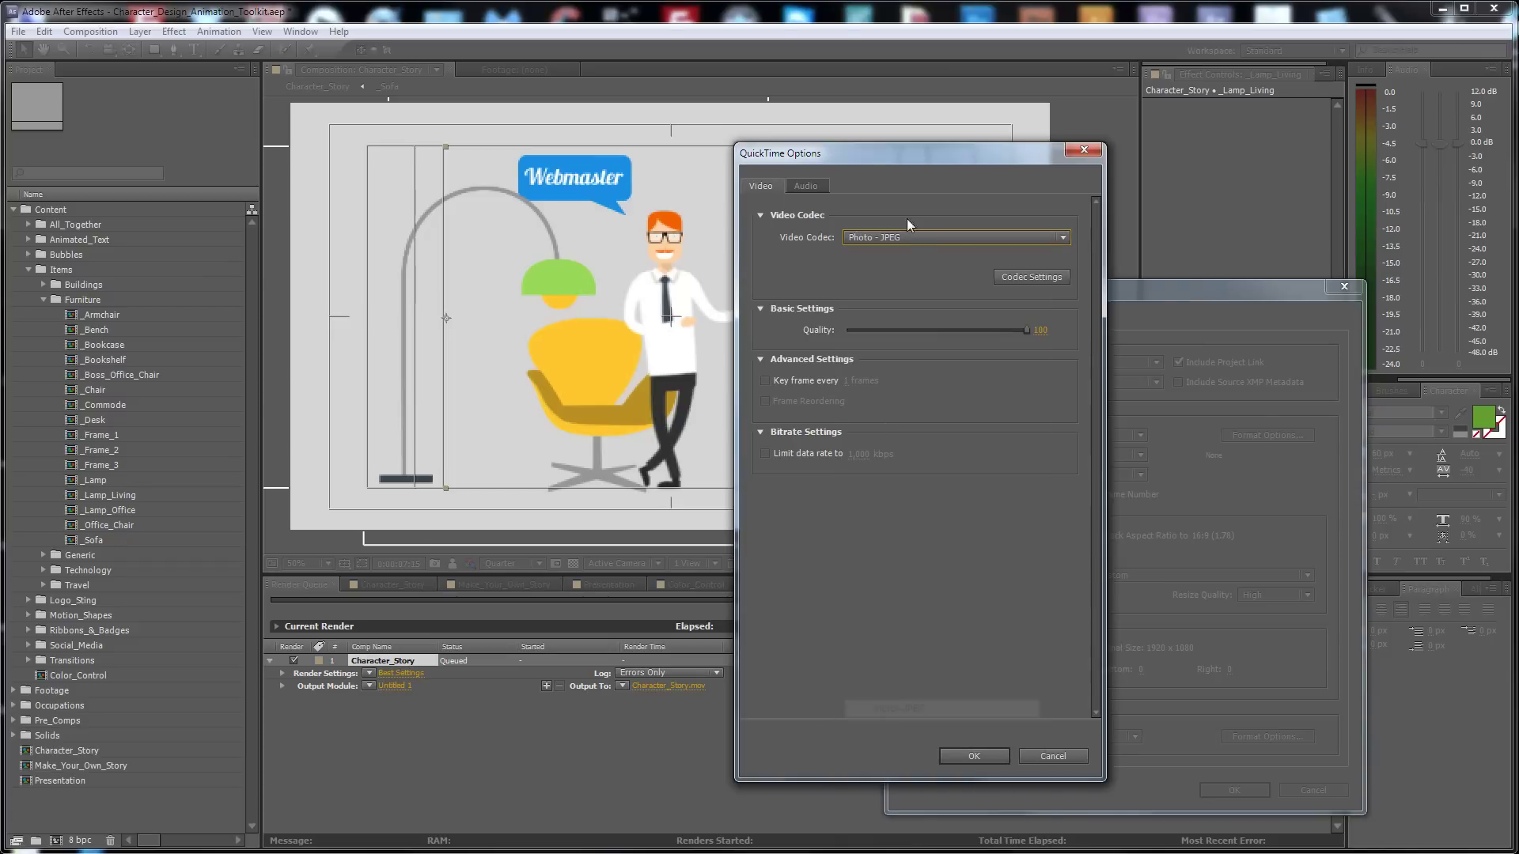
pyautogui.click(918, 237)
pyautogui.click(926, 586)
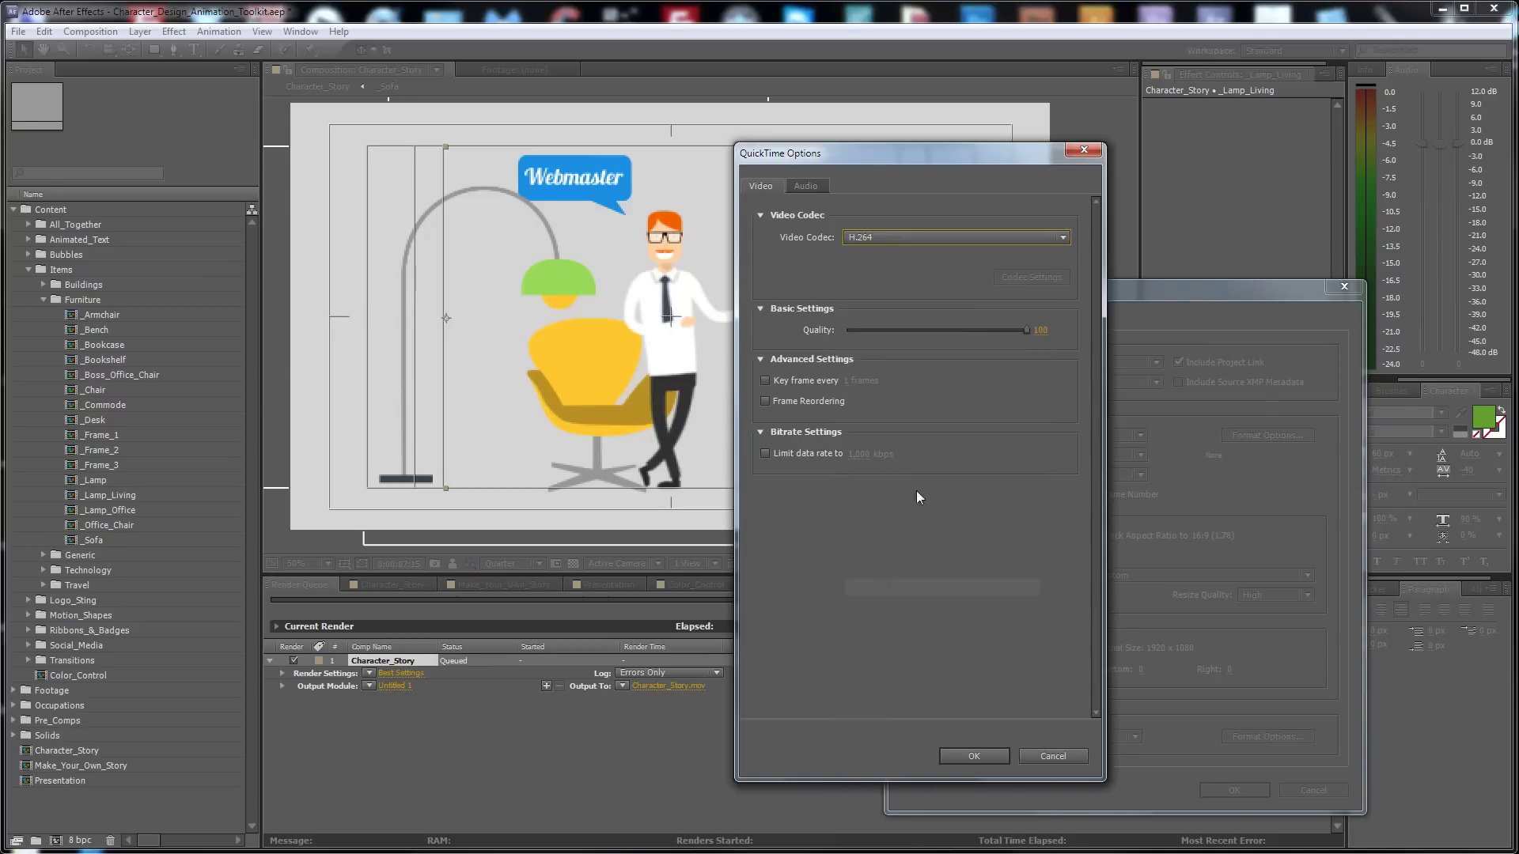
pyautogui.click(973, 755)
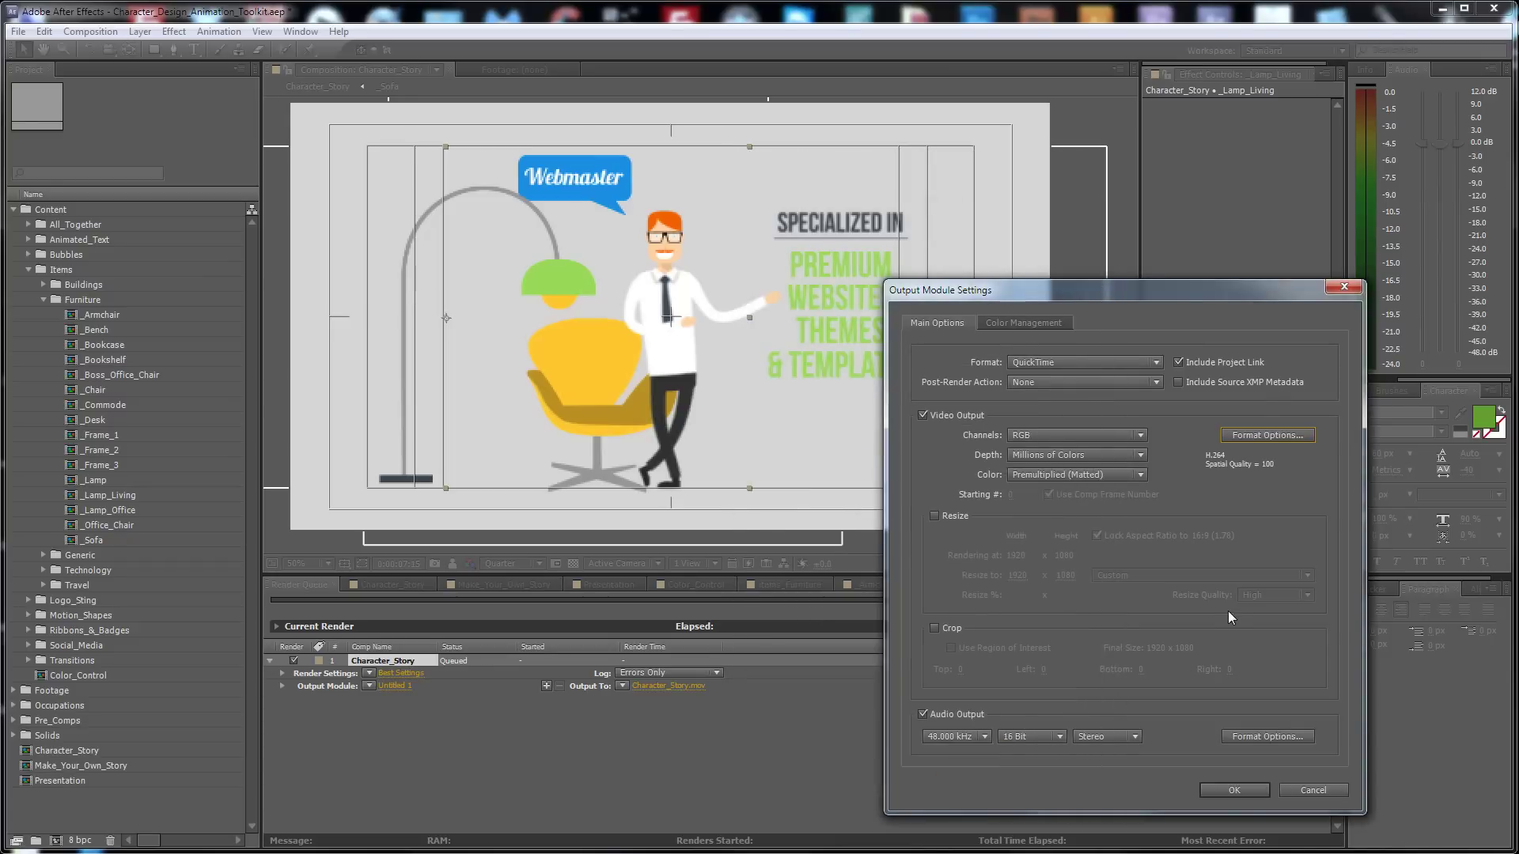
pyautogui.click(1268, 435)
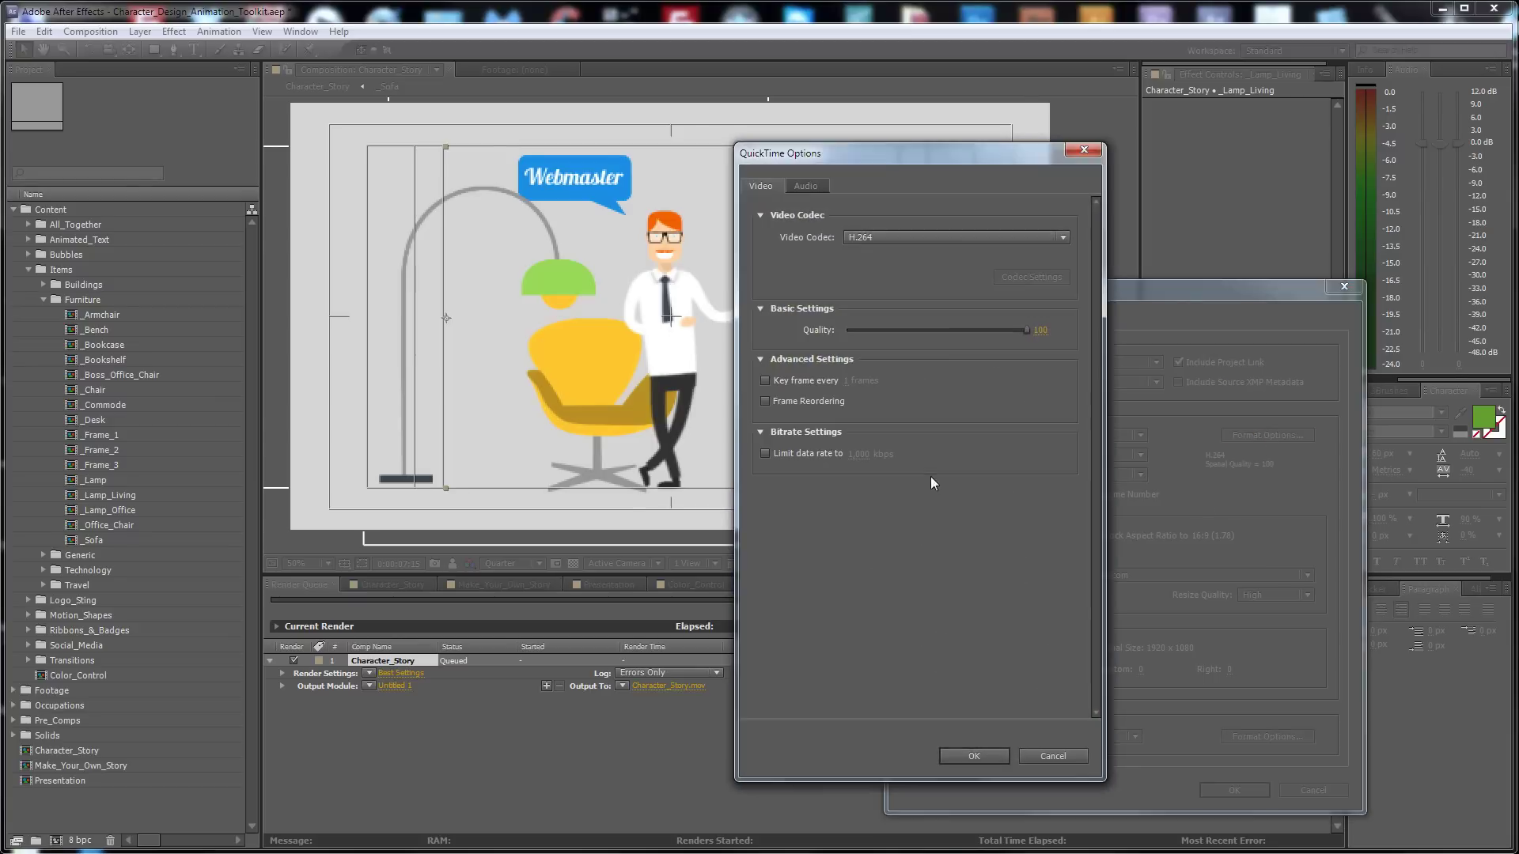
pyautogui.click(1052, 756)
# Switch the output format to H.264 with a 5 Mbps target bitrate
pyautogui.click(1068, 361)
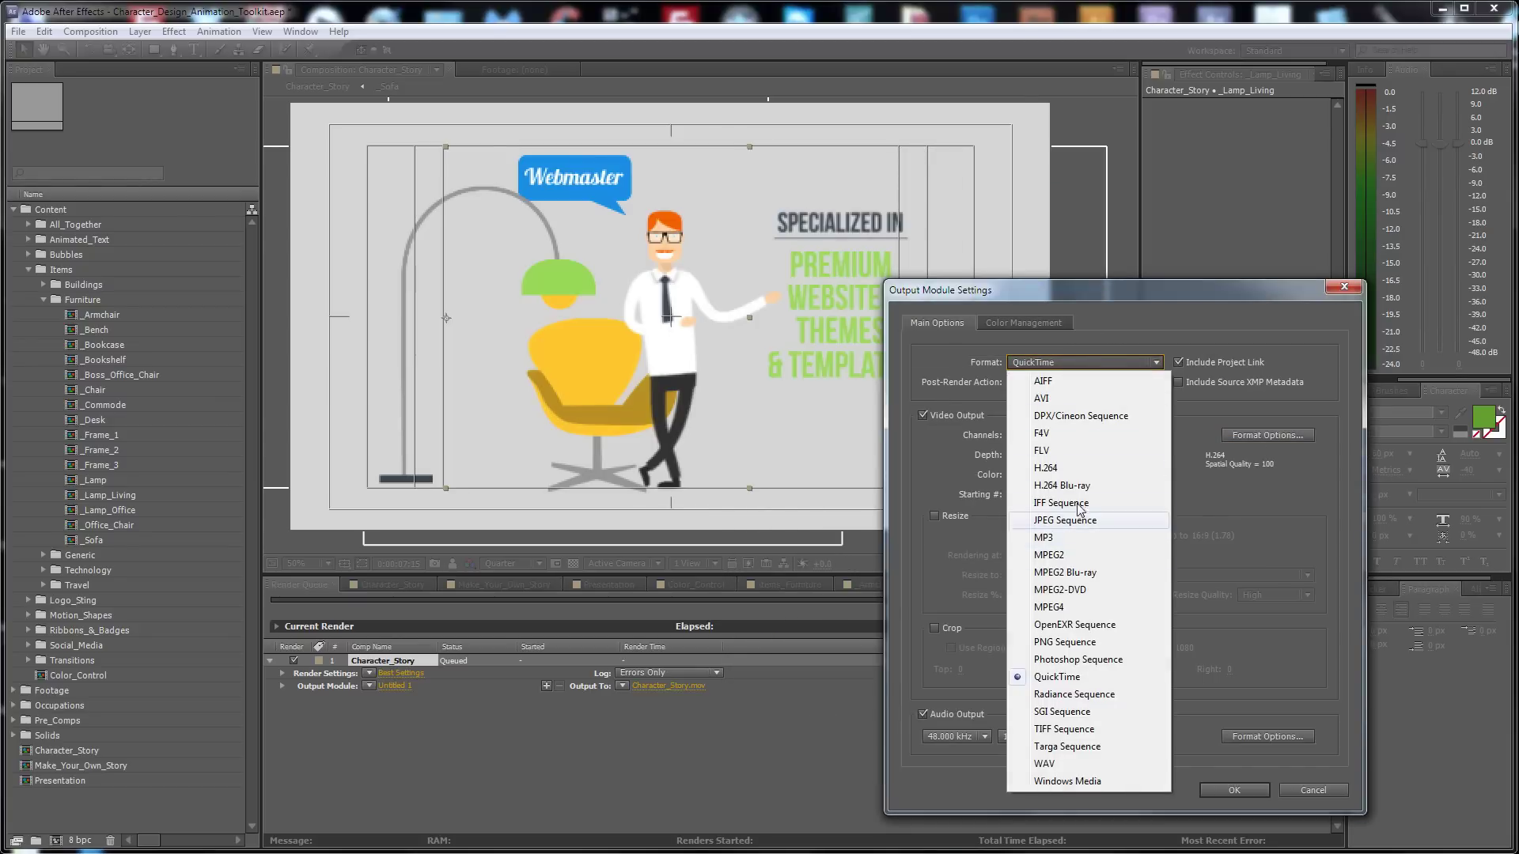
pyautogui.click(1071, 468)
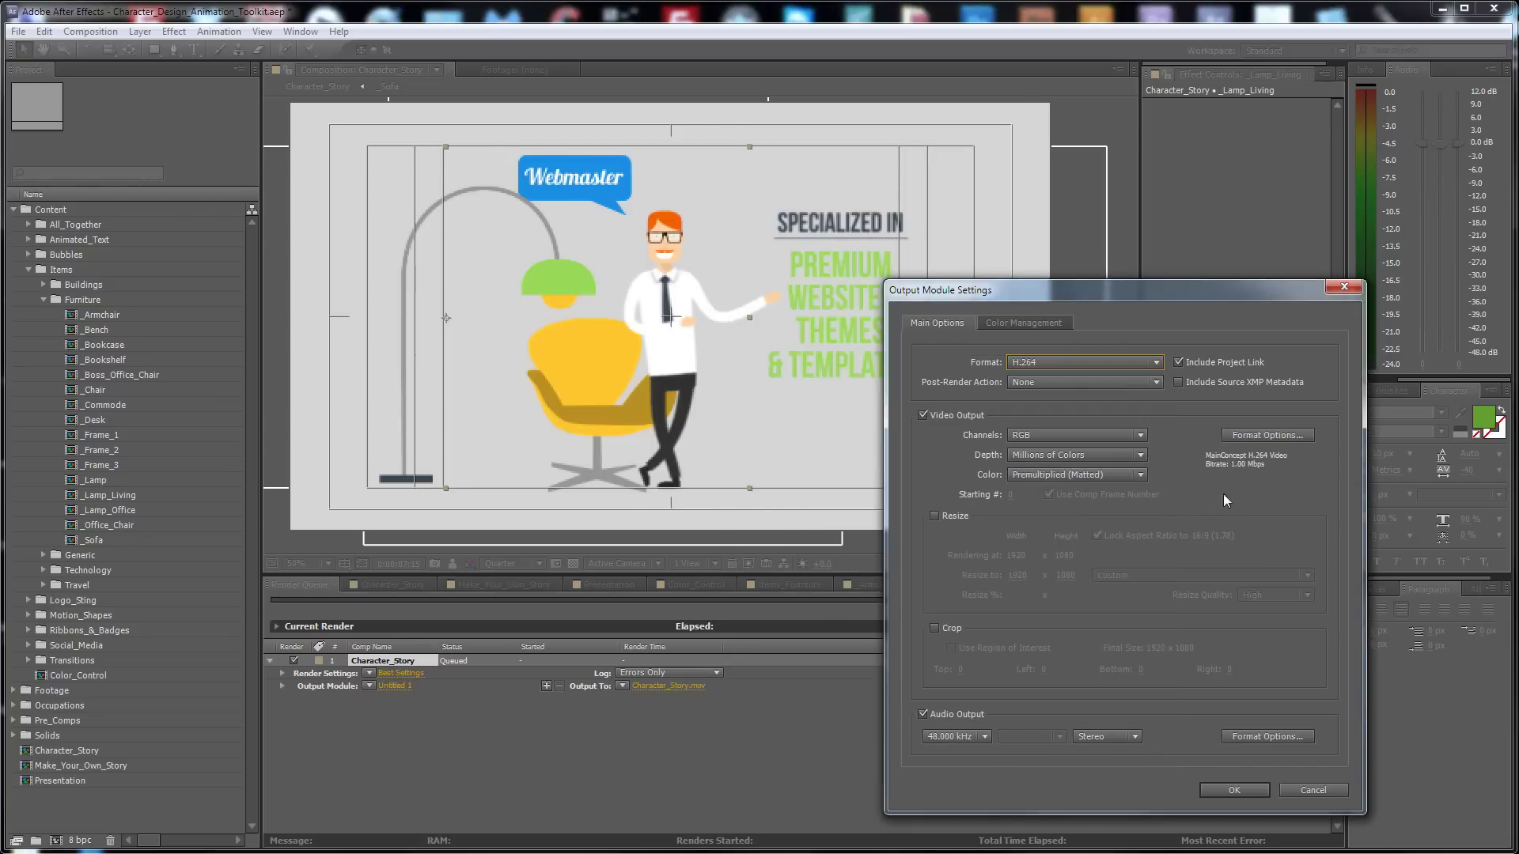
pyautogui.click(1268, 435)
pyautogui.click(1035, 363)
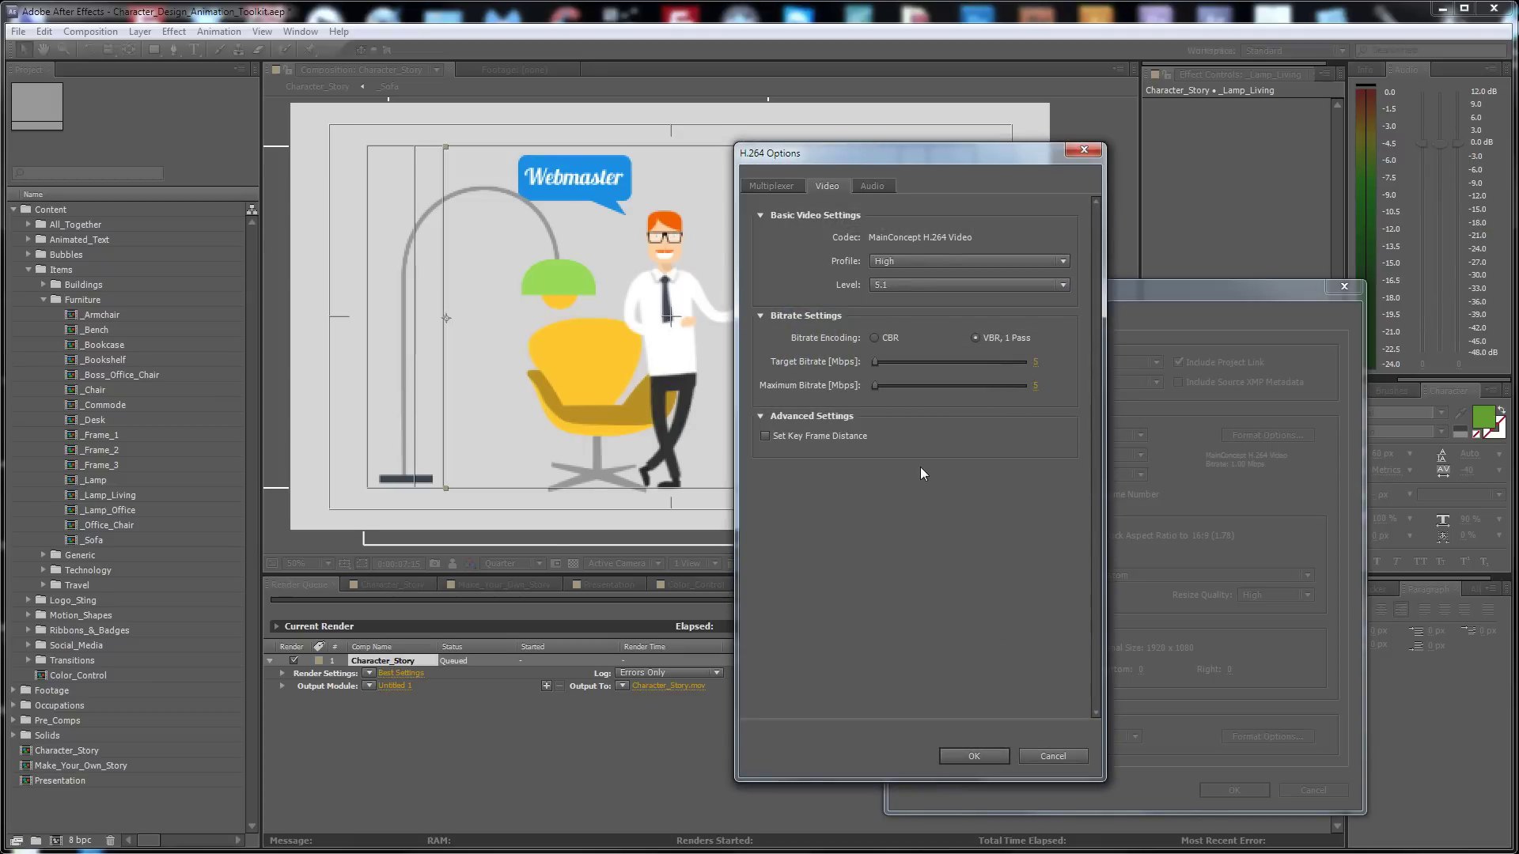
pyautogui.click(981, 756)
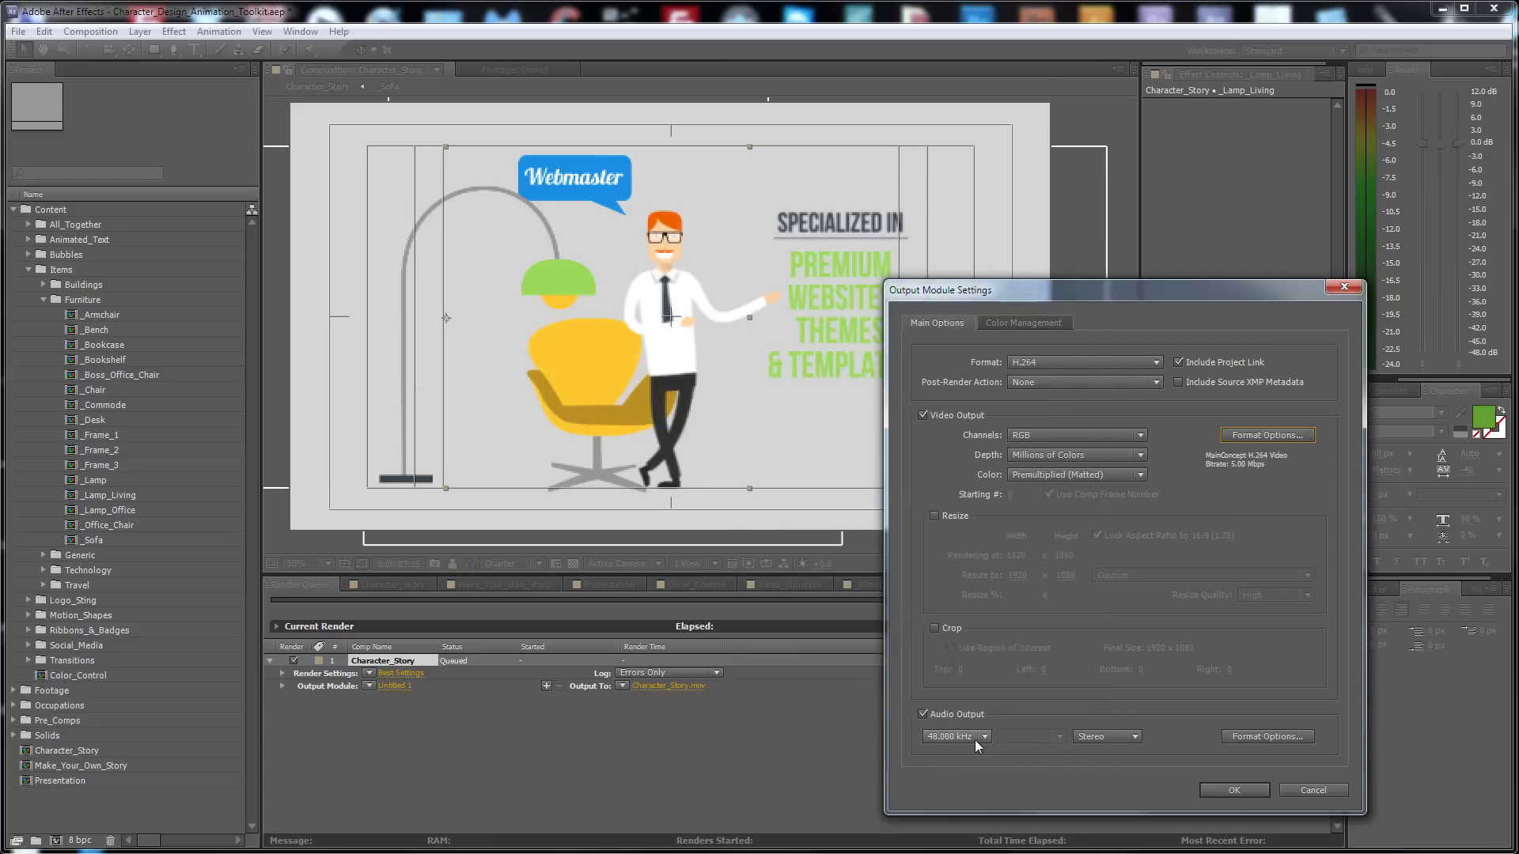
pyautogui.click(1232, 788)
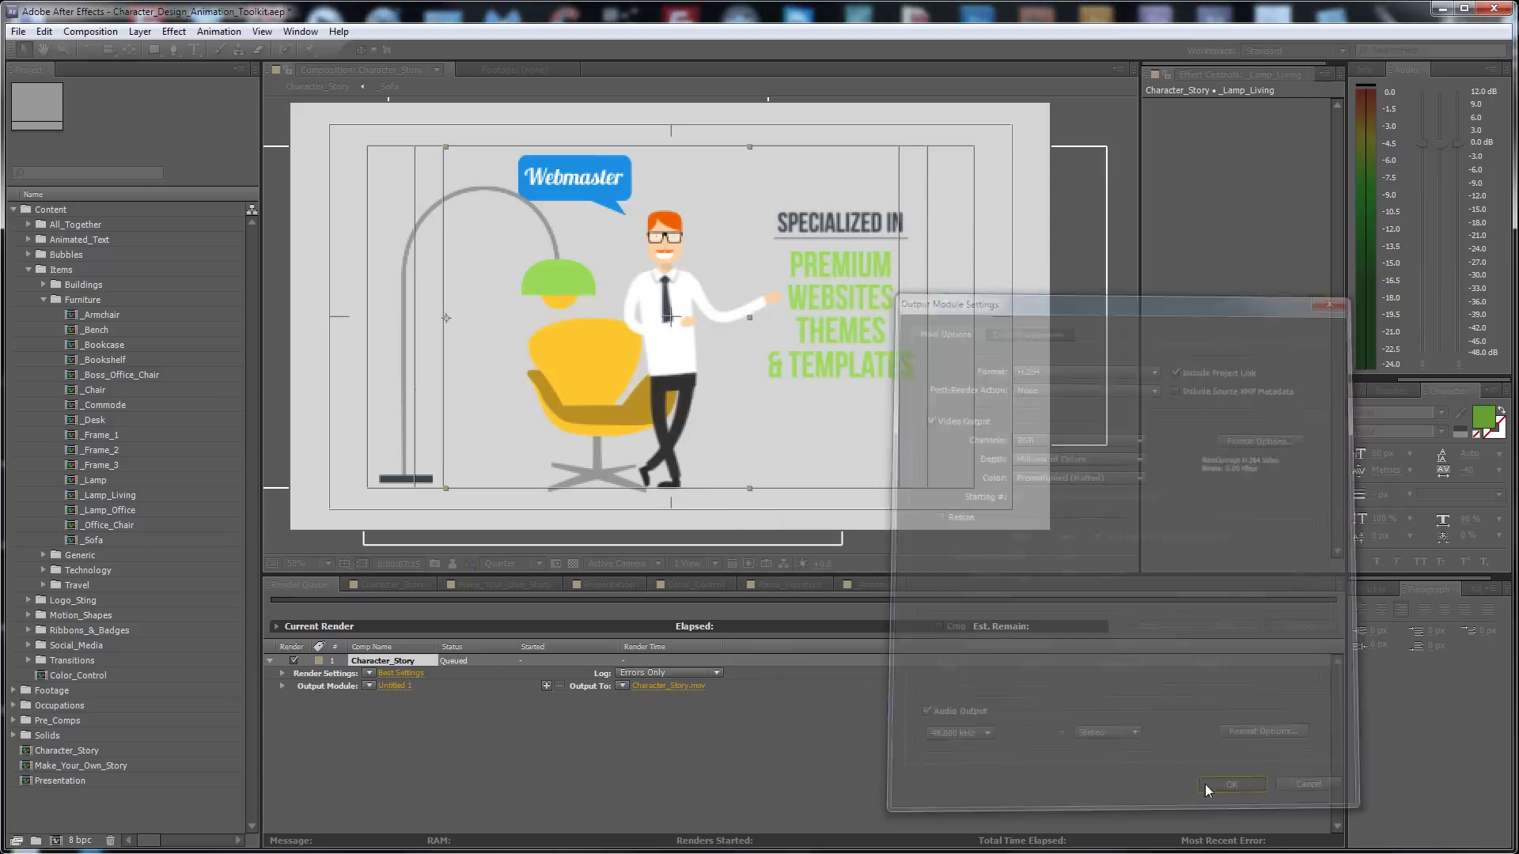
# Set the output file to Character_Story.mp4 and bring up the _Armchair composition
pyautogui.click(655, 685)
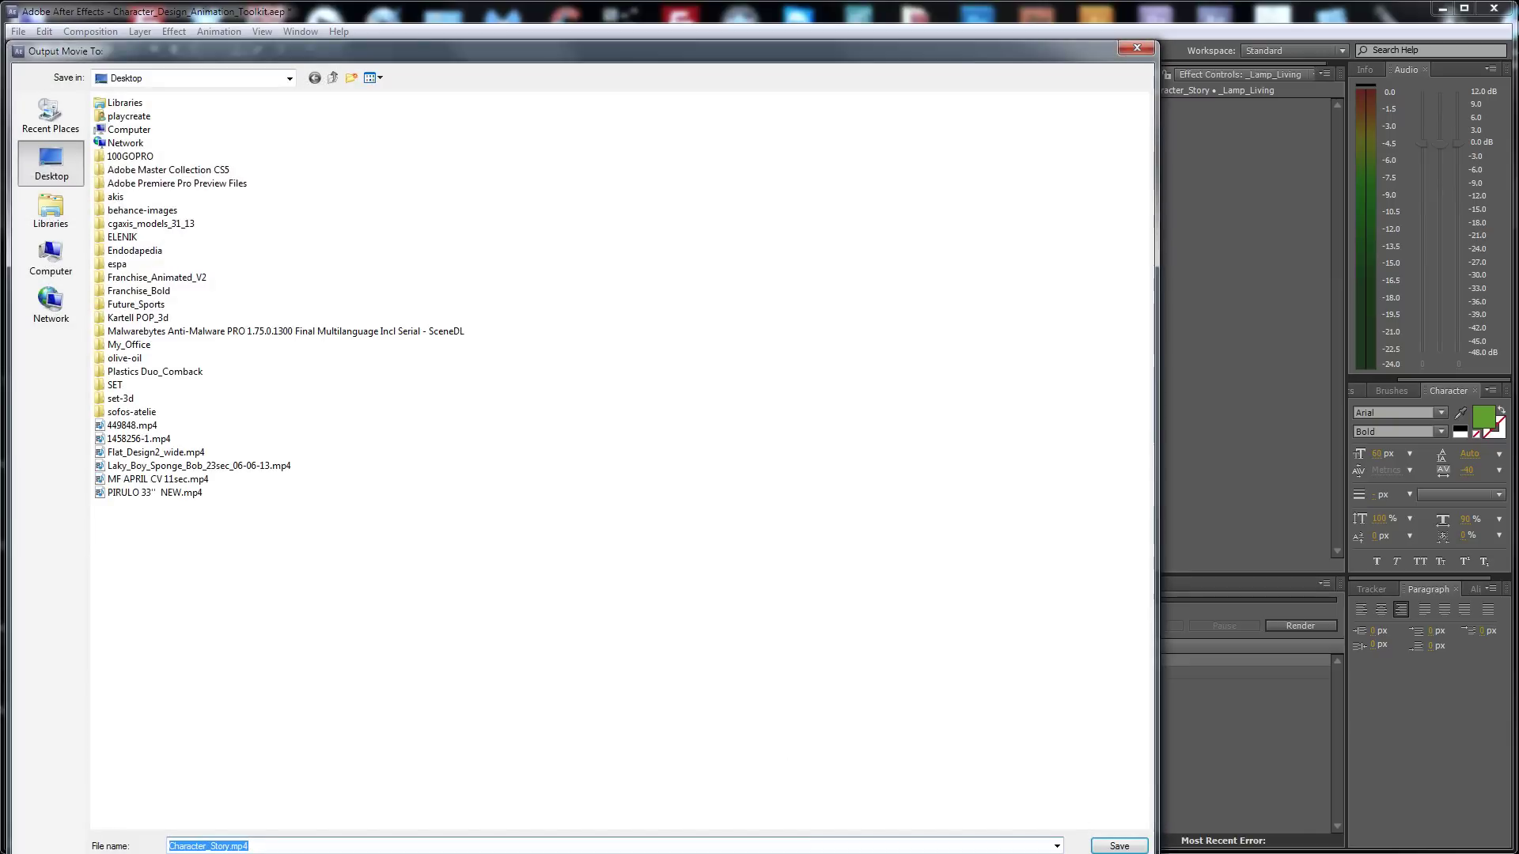
pyautogui.press('Return')
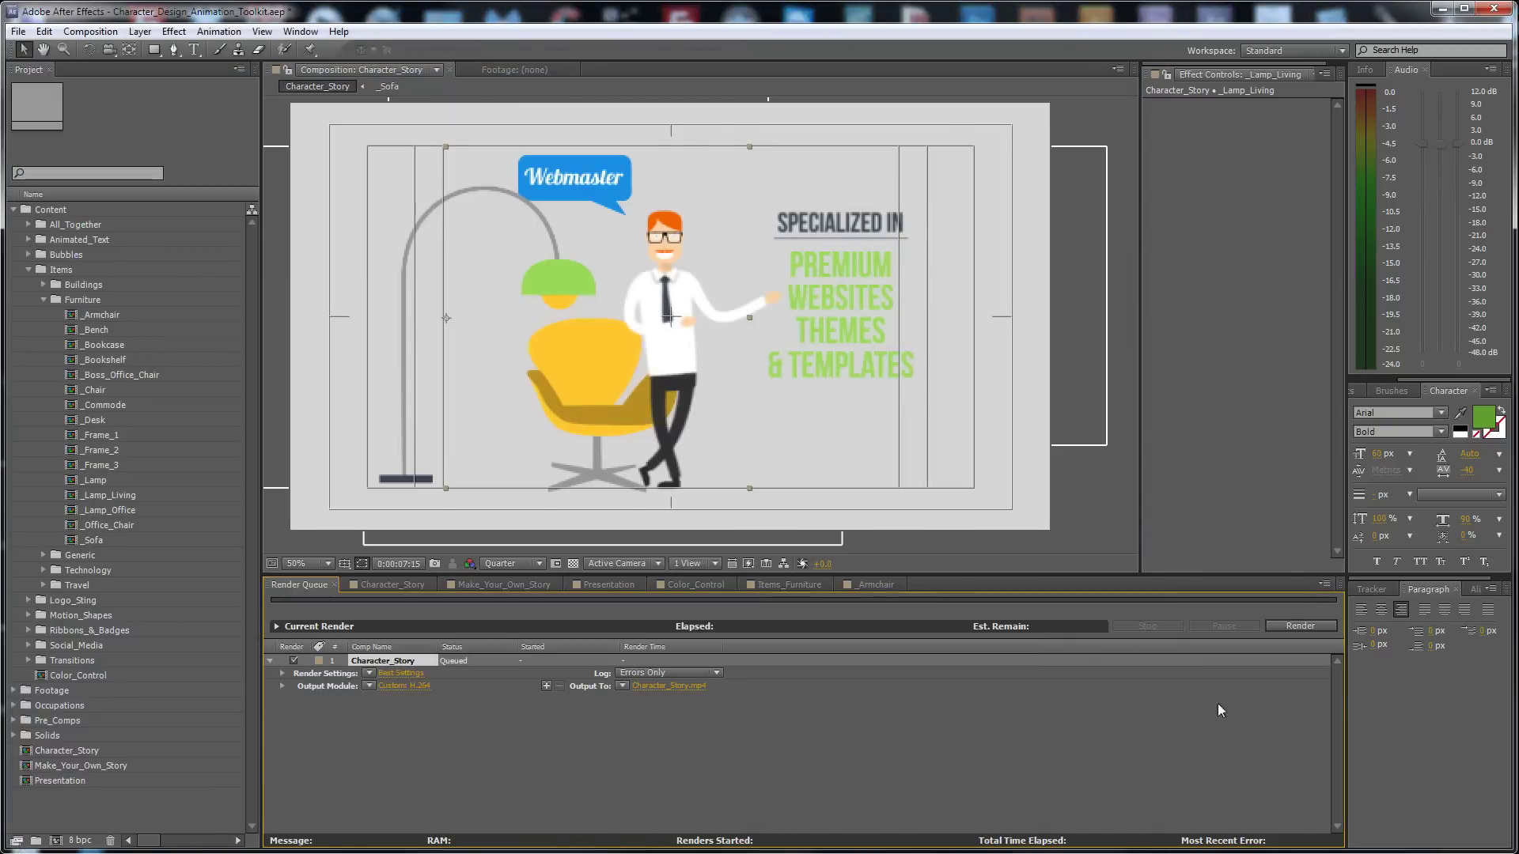
pyautogui.click(851, 585)
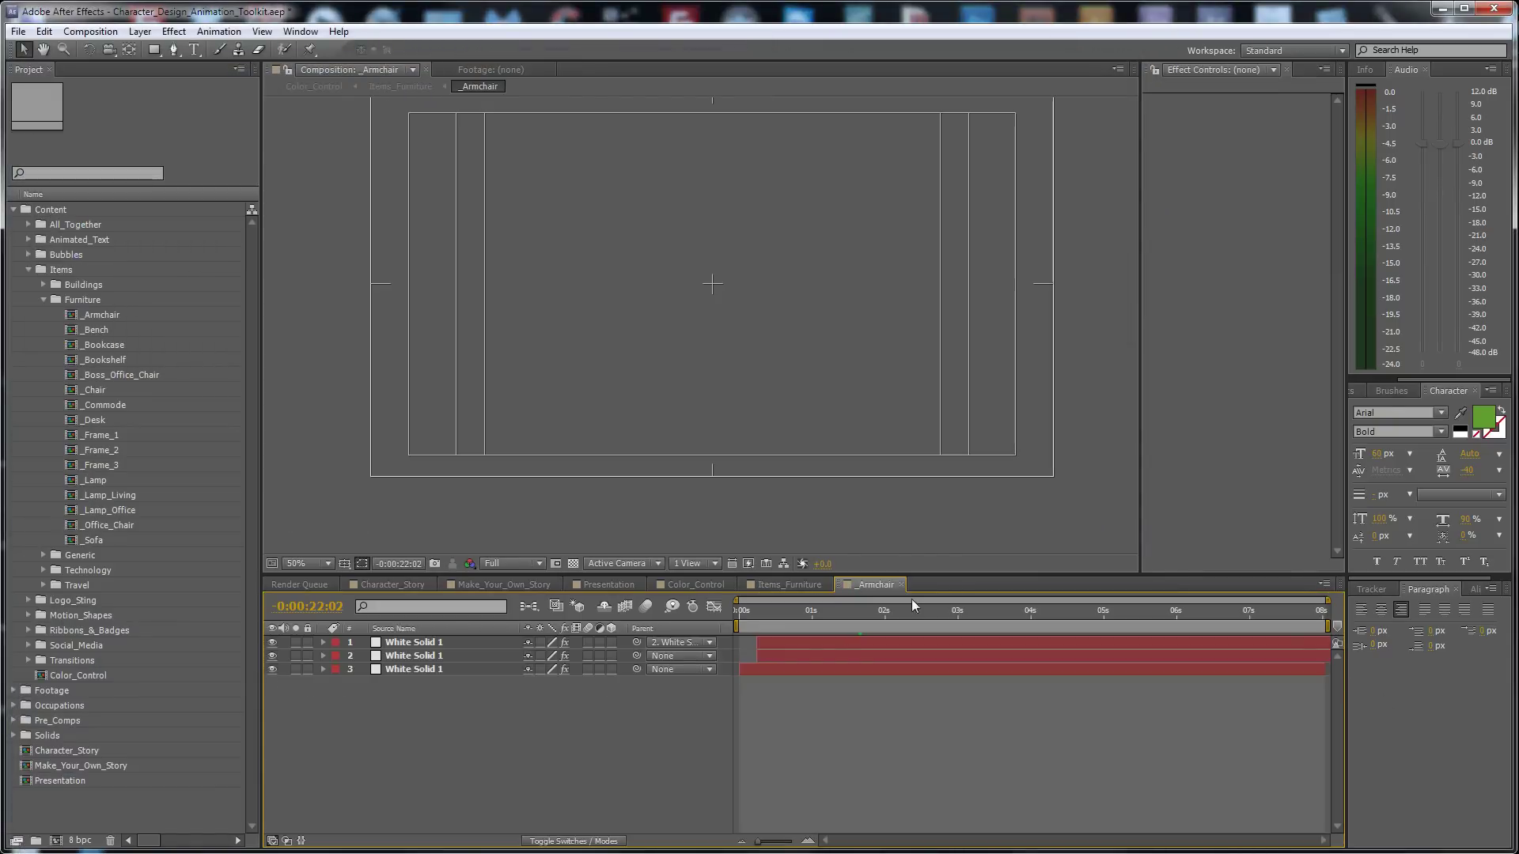